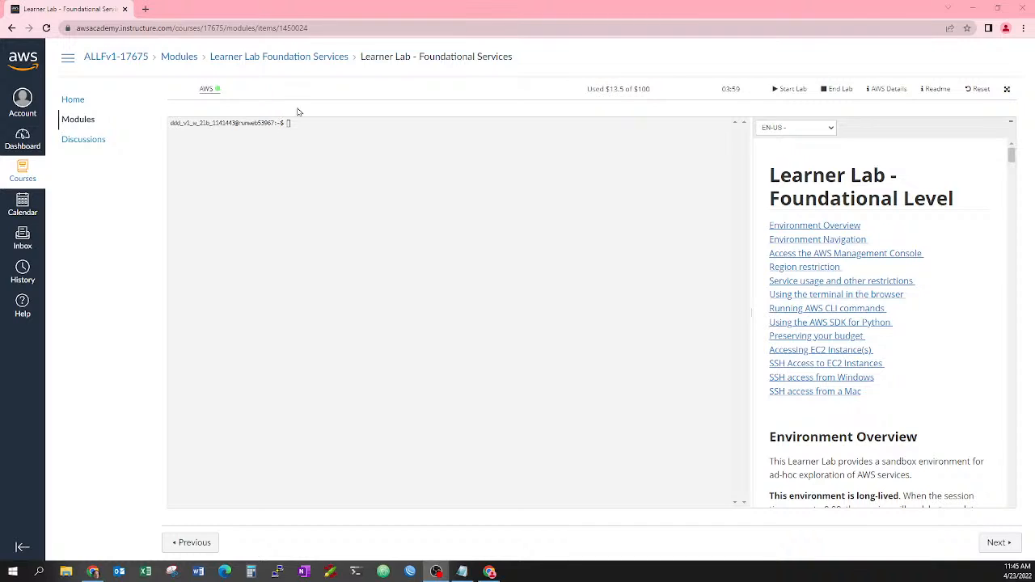
Open the AWS Management Console from the lab page and view the VPC service's lists of VPCs and subnets.
click(217, 91)
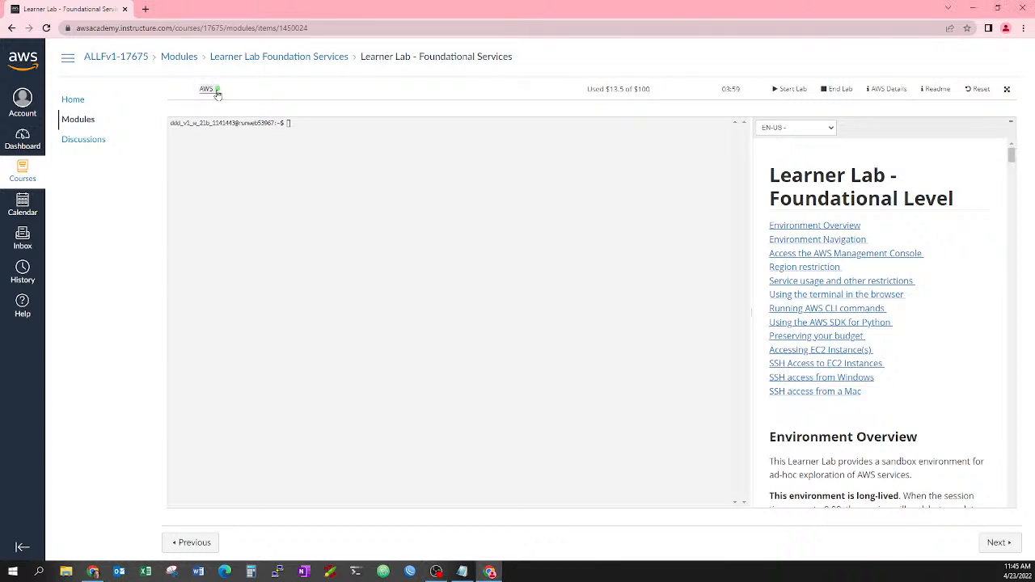
click(216, 91)
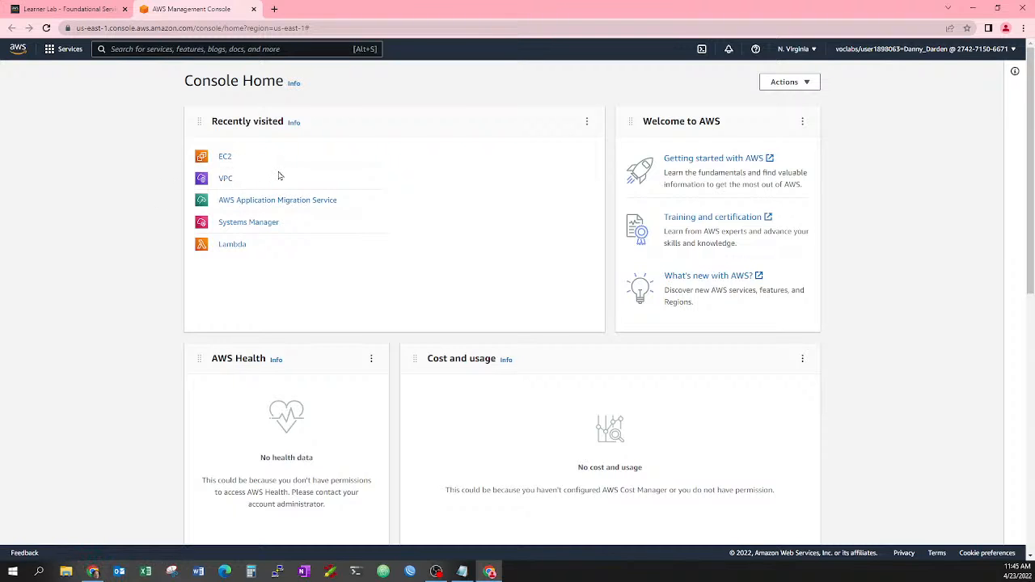
click(226, 178)
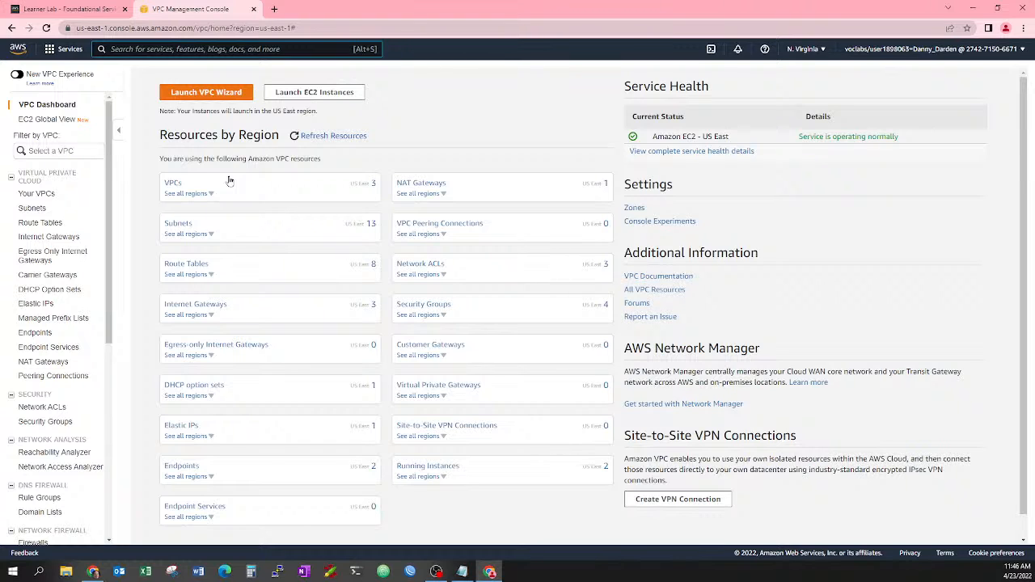
click(173, 183)
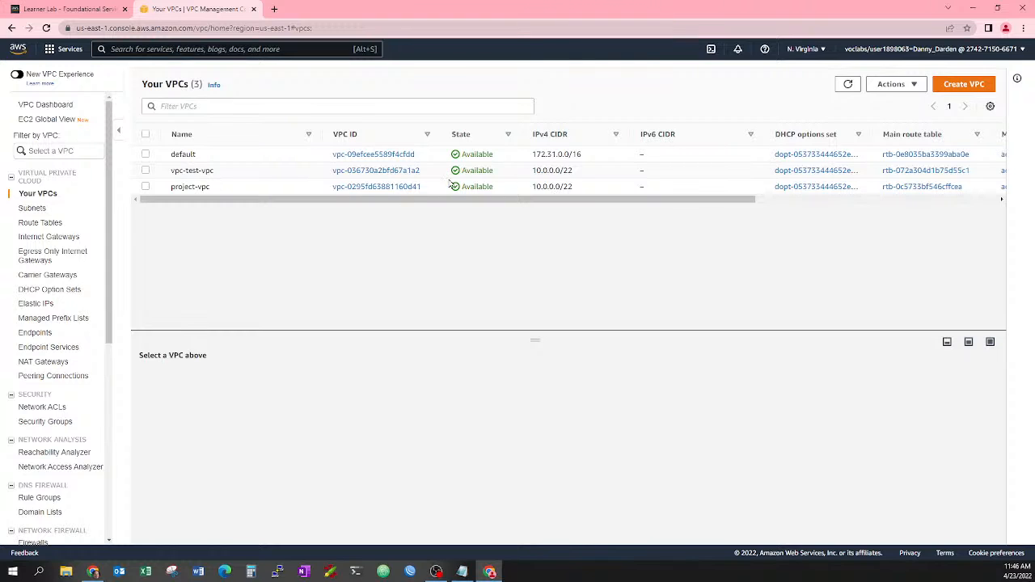
click(34, 215)
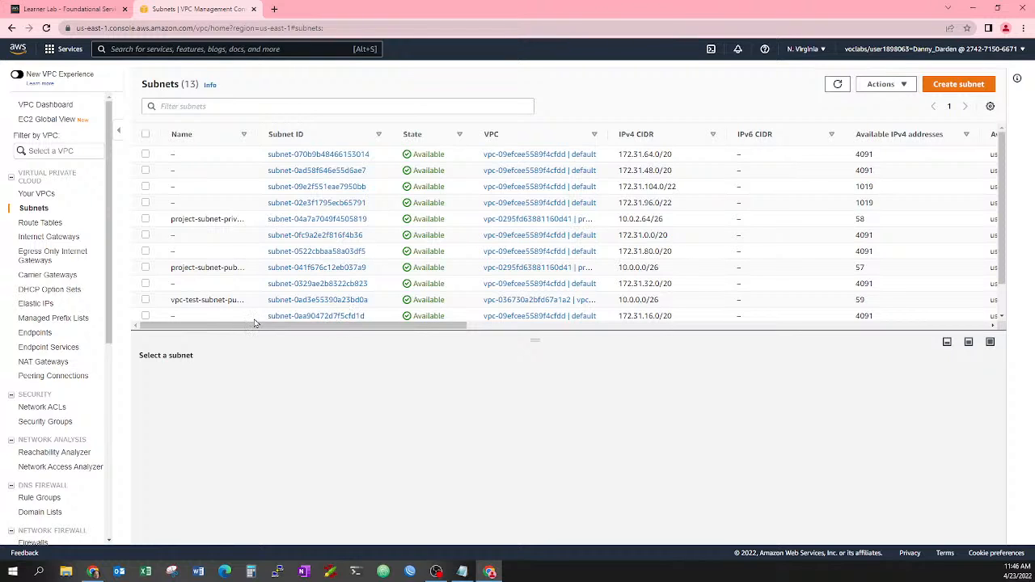
Start a new Notepad note in front of the browser with the lines "VPC (Virtual Private Cloud)" and "(Enclosing Entity)".
right_click(463, 570)
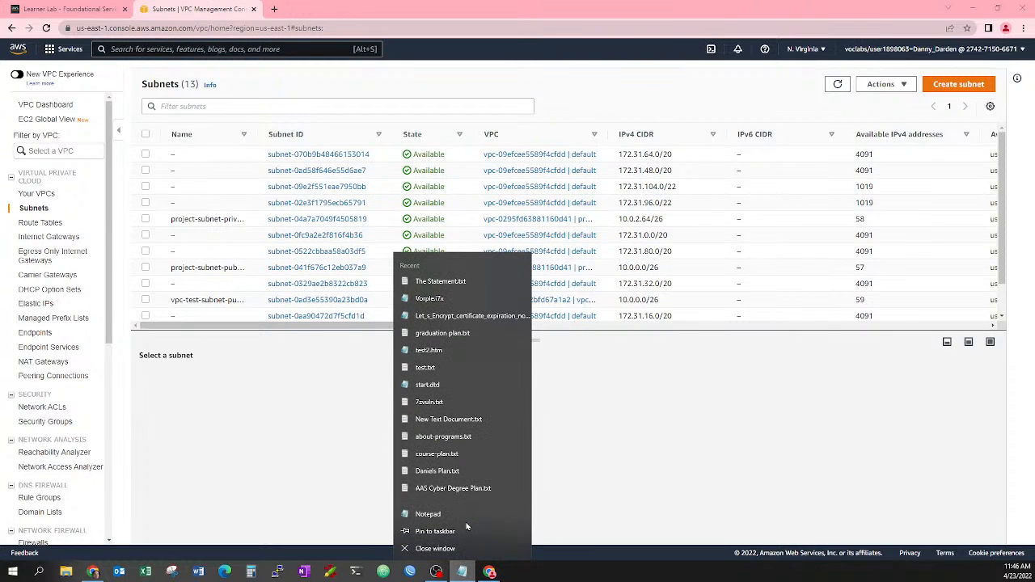
click(457, 515)
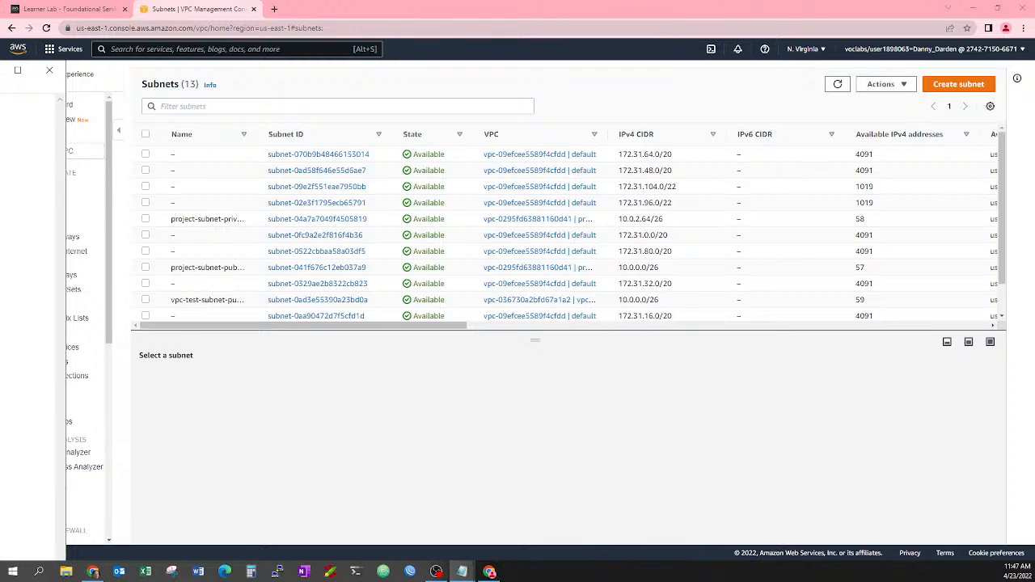
drag(24, 70, 489, 95)
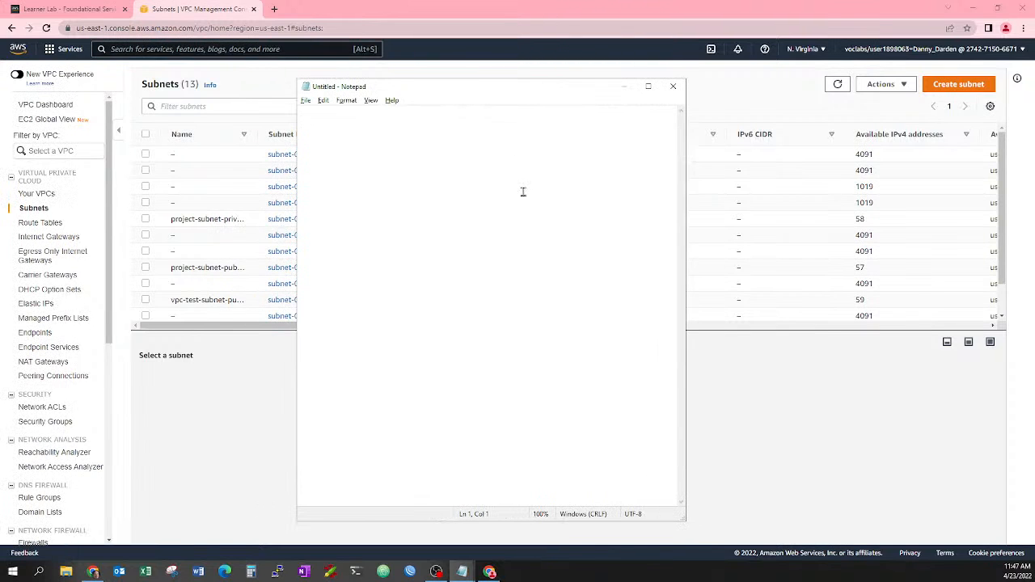
text(VPC (Virtu)
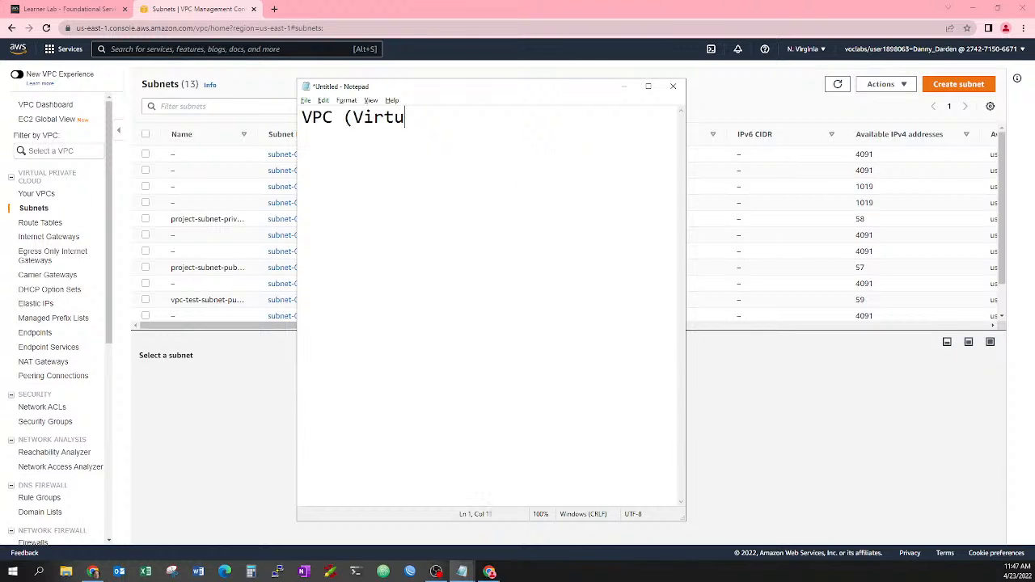
text(al Private Cloud))
key(Return)
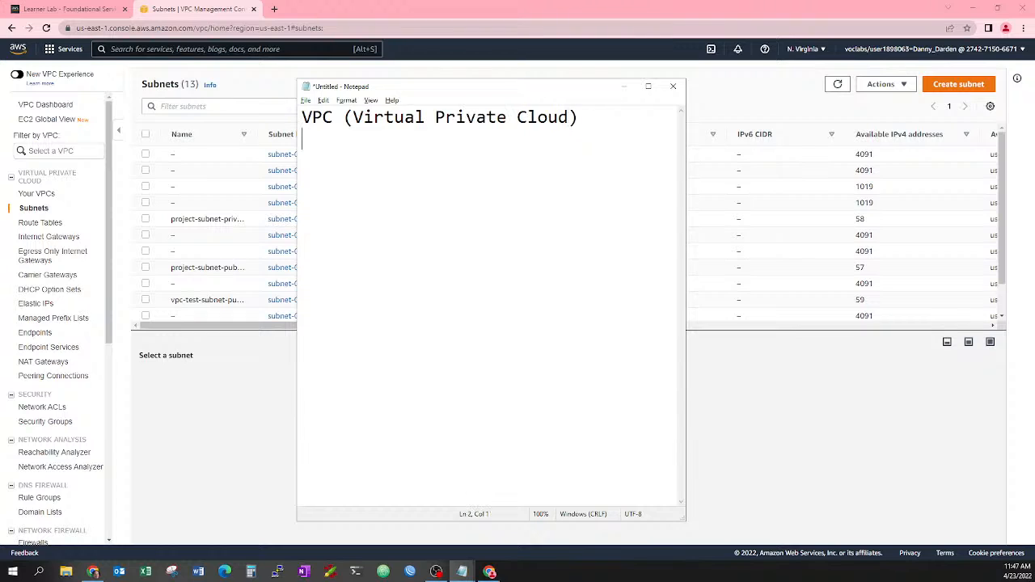
text((Enclosing Entity))
key(Return)
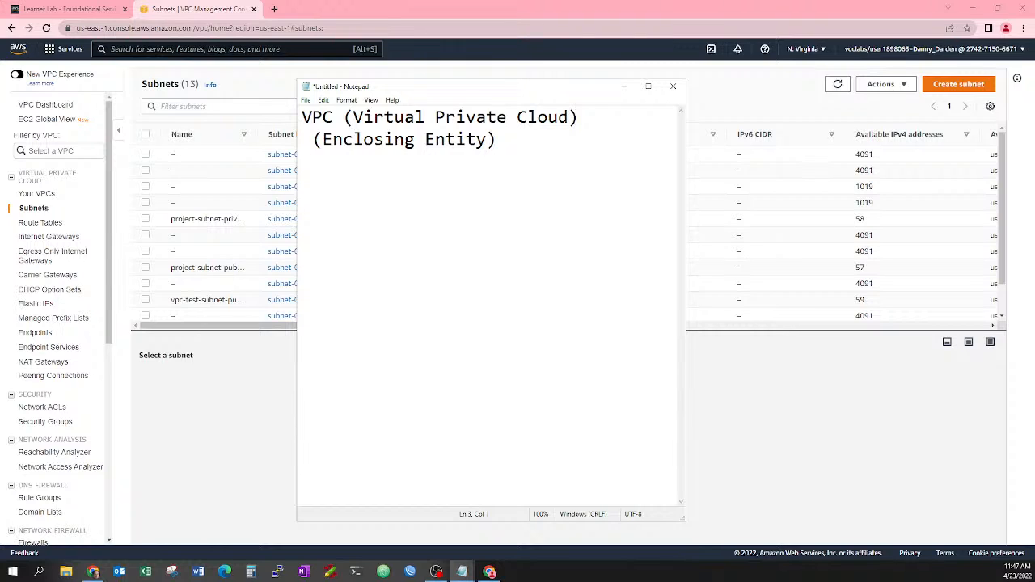
Add an indented "Subnet" heading below the VPC lines, with the entries "A" and "B" underneath.
key(Return)
key(Up)
key(Right)
key(Right)
key(Down)
text(Subnet)
key(Return)
text(A)
key(Return)
text(B)
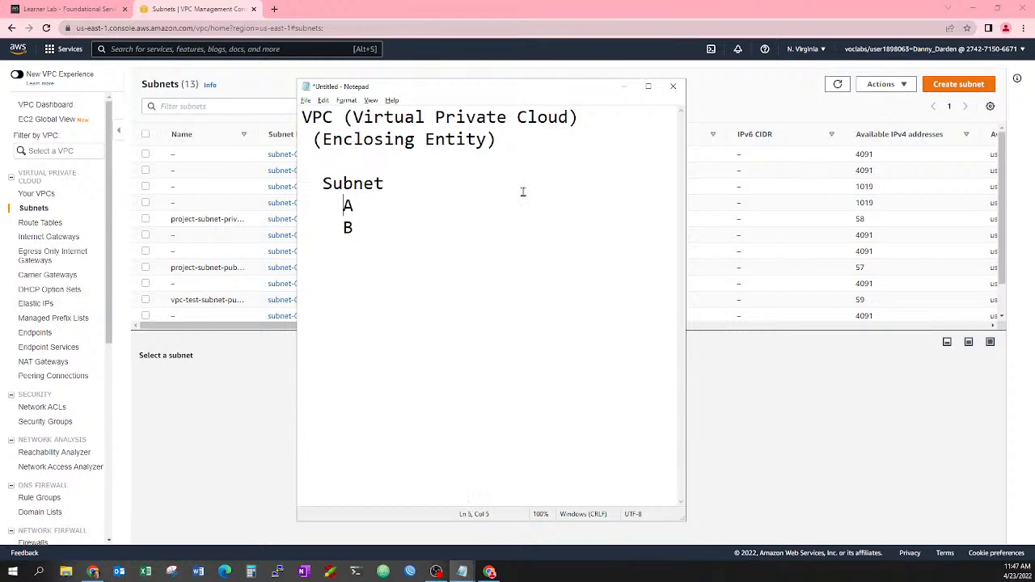
Rearrange the entries under "Subnet" into separate lines A, B and C, and leave blank lines below them.
key(shift+Up)
key(shift+Left)
text(C)
key(Left)
key(Return)
key(Up)
key(Down)
key(Up)
key(Return)
text(A)
key(Left)
key(Down)
key(Return)
key(Up)
text(B)
key(Left)
key(Up)
key(Right)
key(Down)
key(Down)
key(Return)
key(Return)
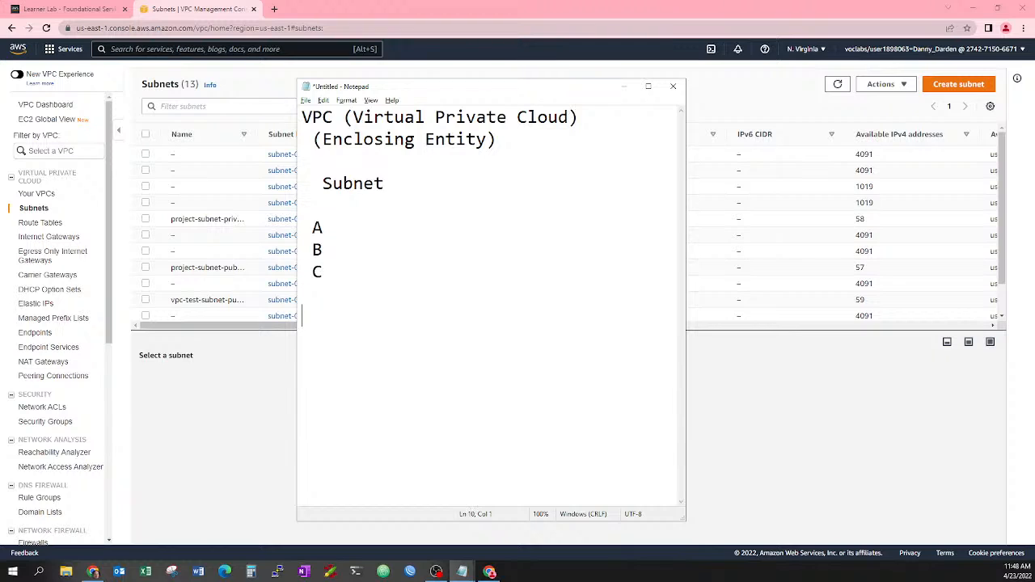
Add the prefix size lines "/23 (512)" and "/24" below the subnet entries.
text(/23)
text((1024))
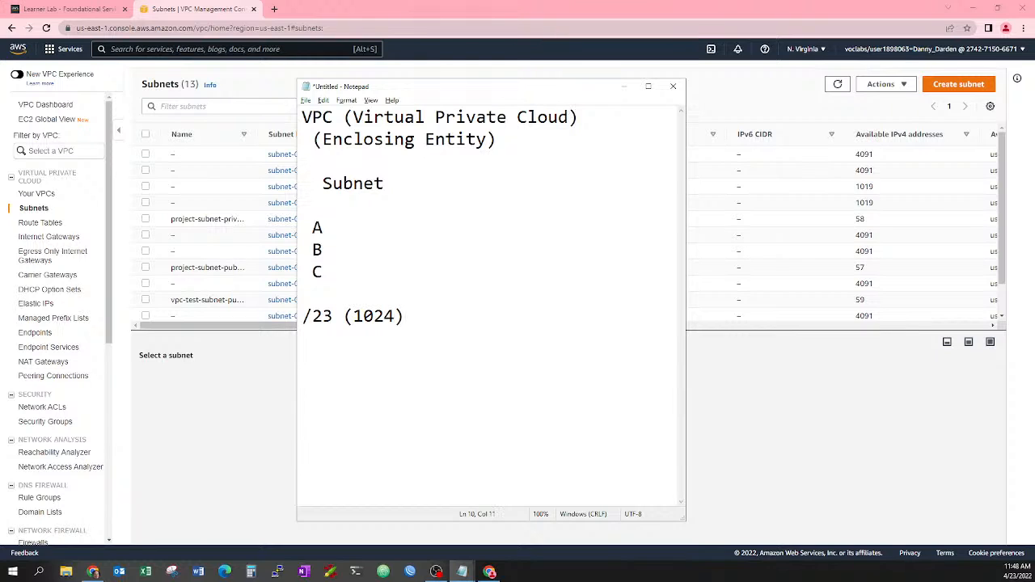
key(BackSpace)
key(BackSpace)
key(BackSpace)
key(BackSpace)
key(BackSpace)
text(512))
key(Return)
key(Return)
text(/24)
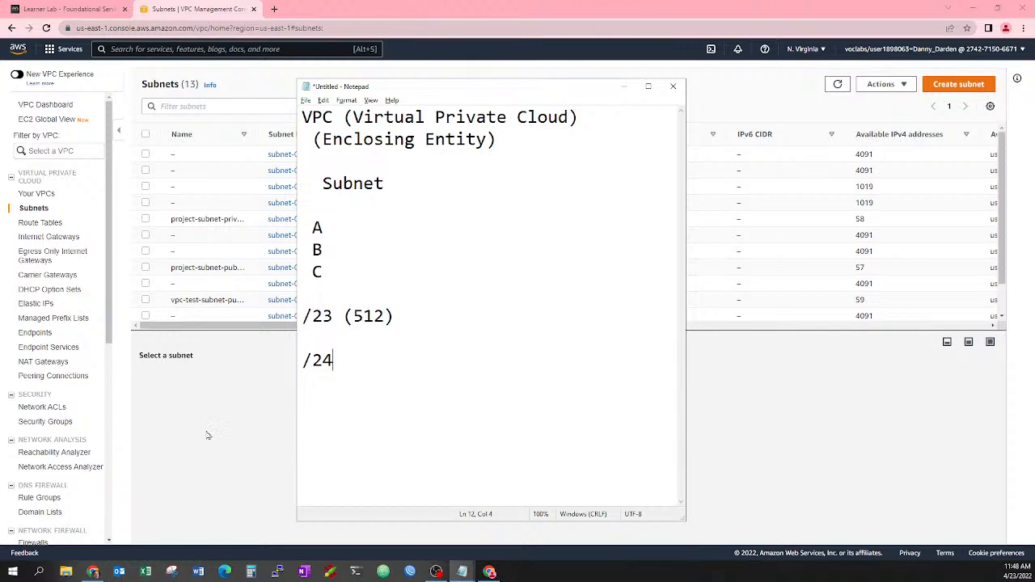
Switch back to the VPC console in the browser and collapse the Security navigation section, keeping Virtual Private Cloud expanded.
click(801, 362)
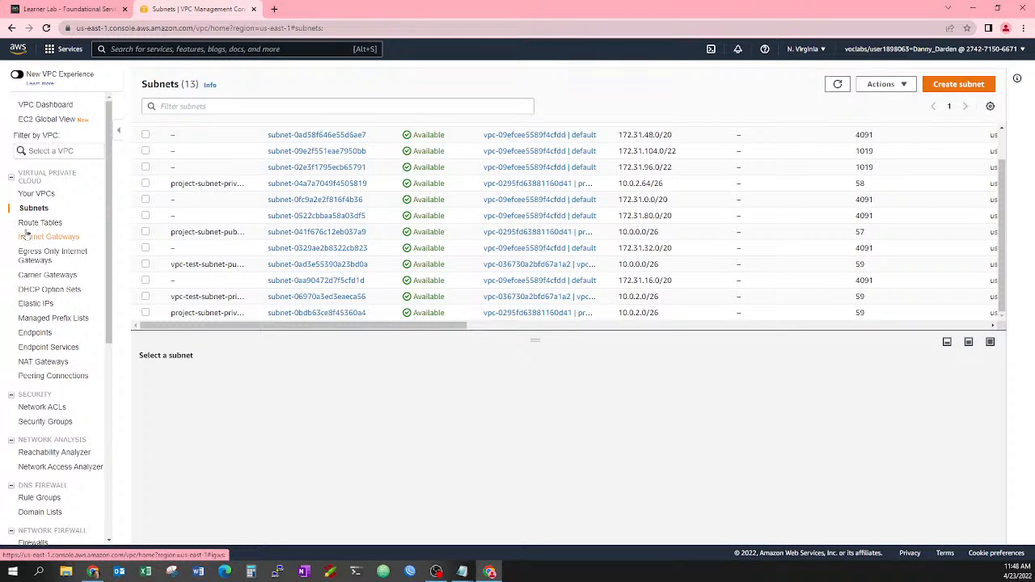
click(10, 176)
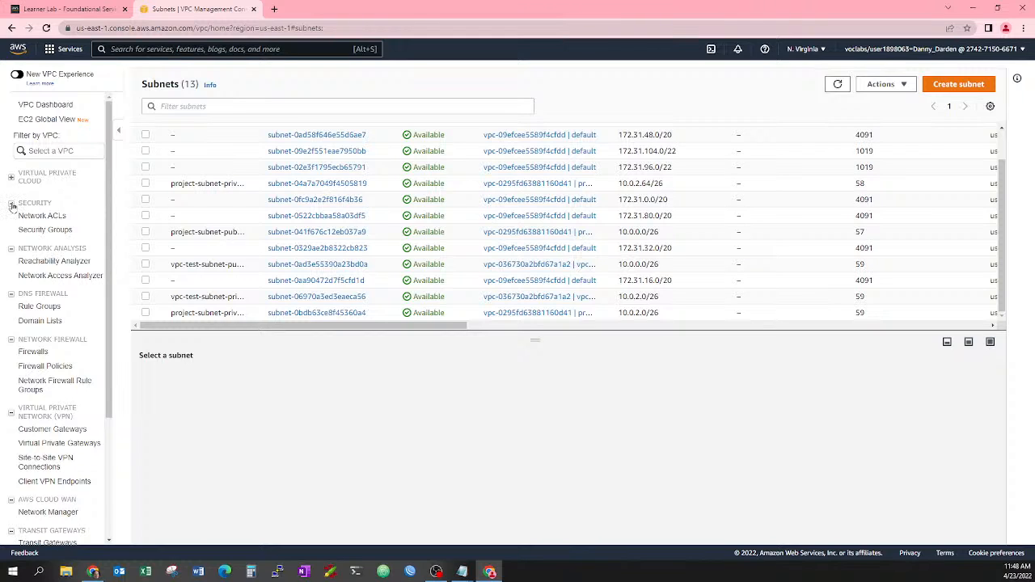
click(11, 204)
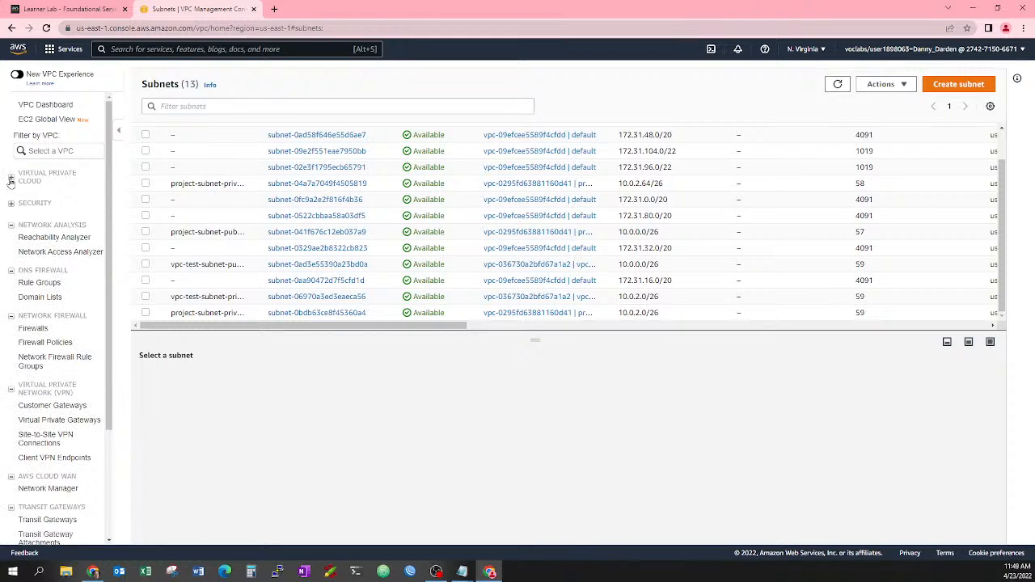
click(10, 177)
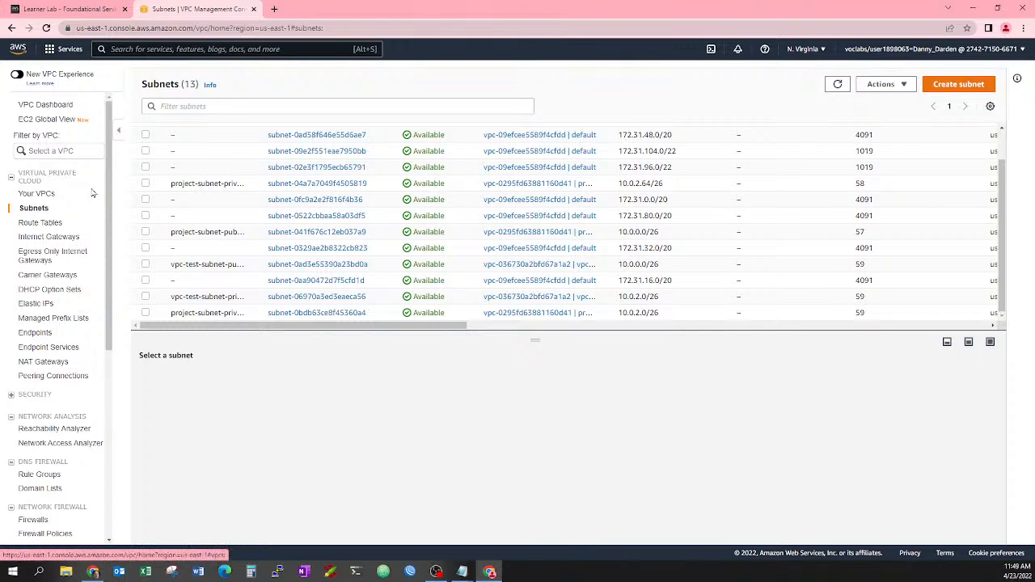
View the lists of route tables, internet gateways and endpoint services.
click(34, 224)
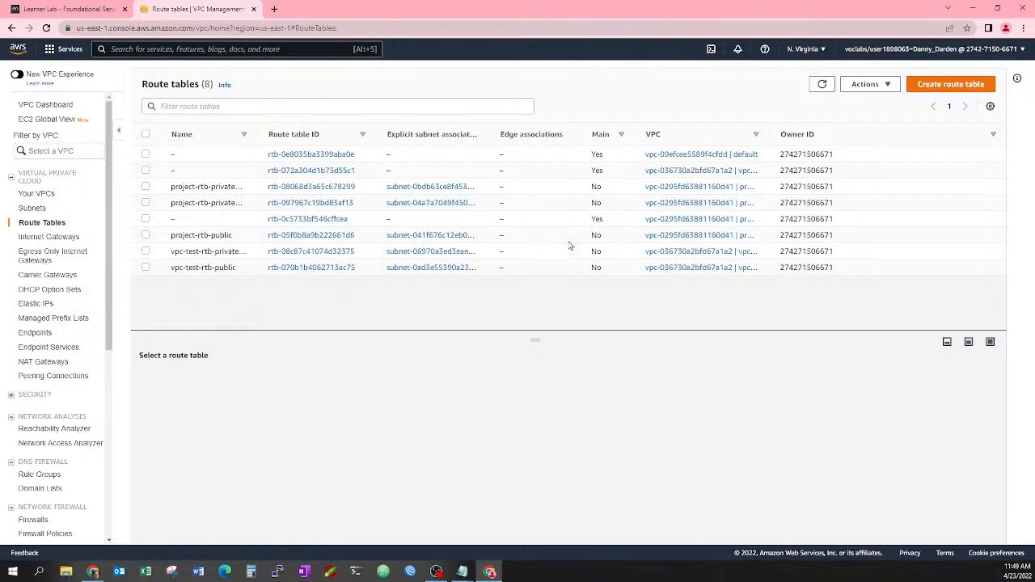
click(73, 237)
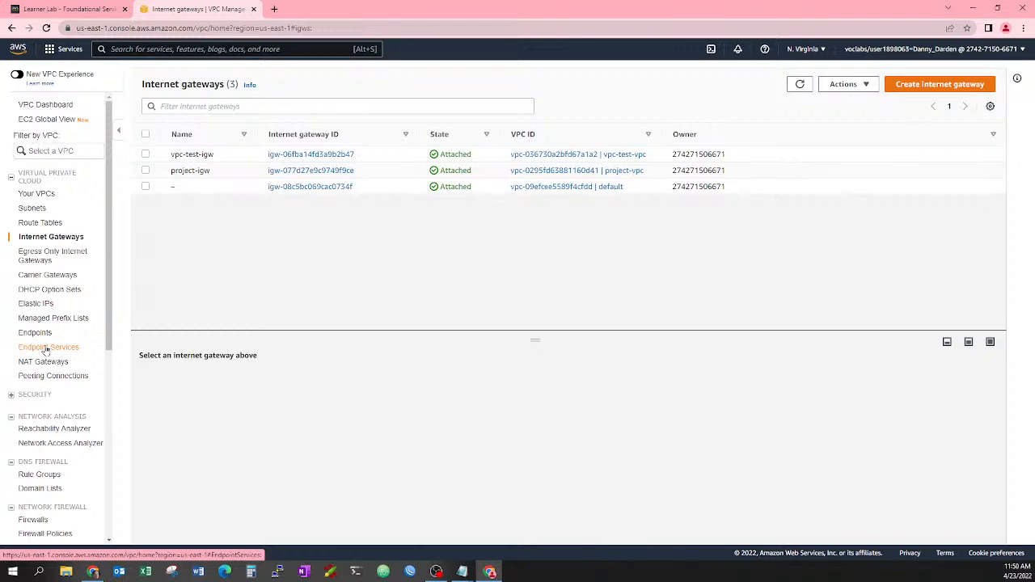
click(46, 348)
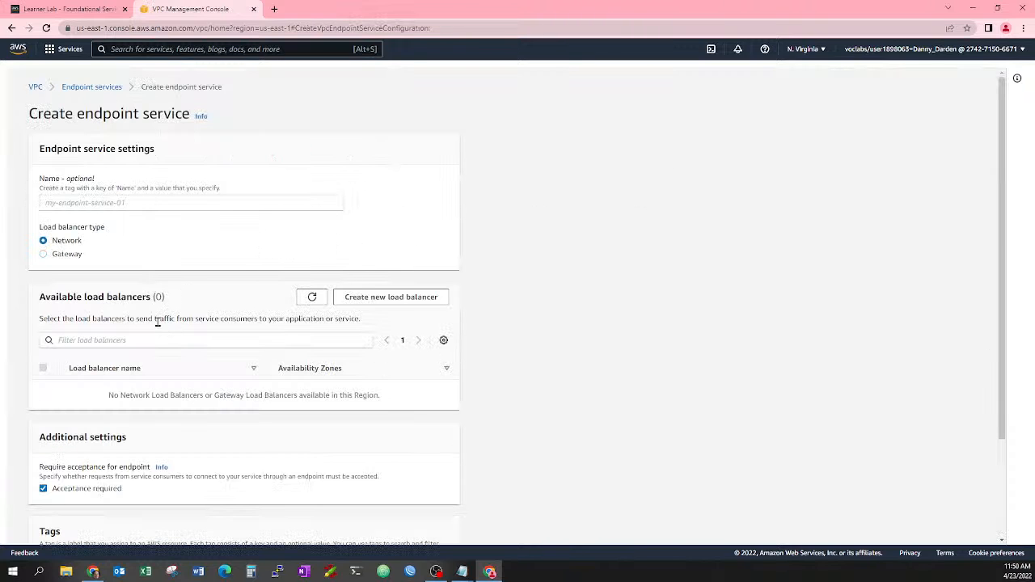
Examine the name, load balancer, acceptance and tag settings in the Create endpoint service form.
click(241, 202)
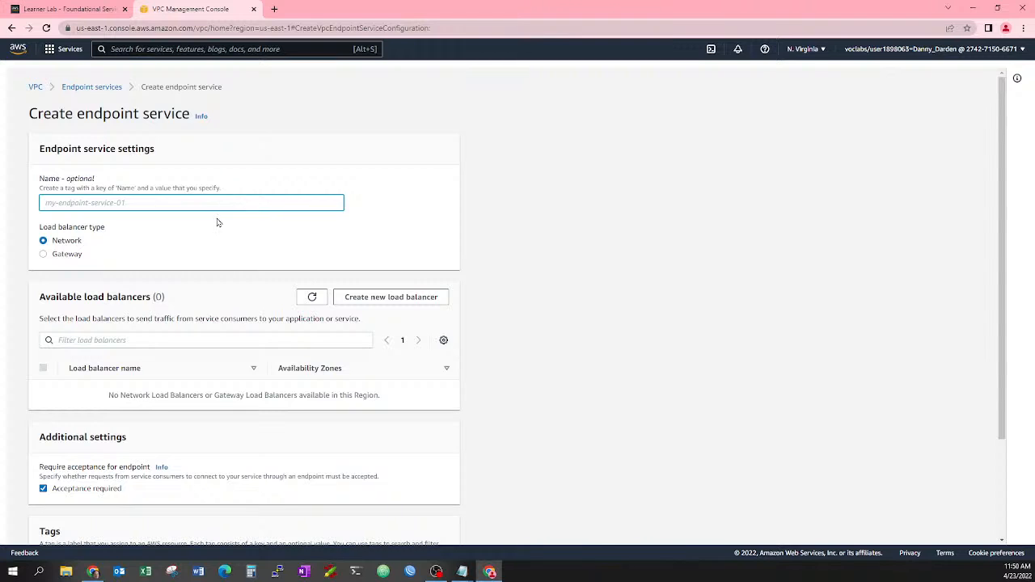
scroll(217, 223, down, 1)
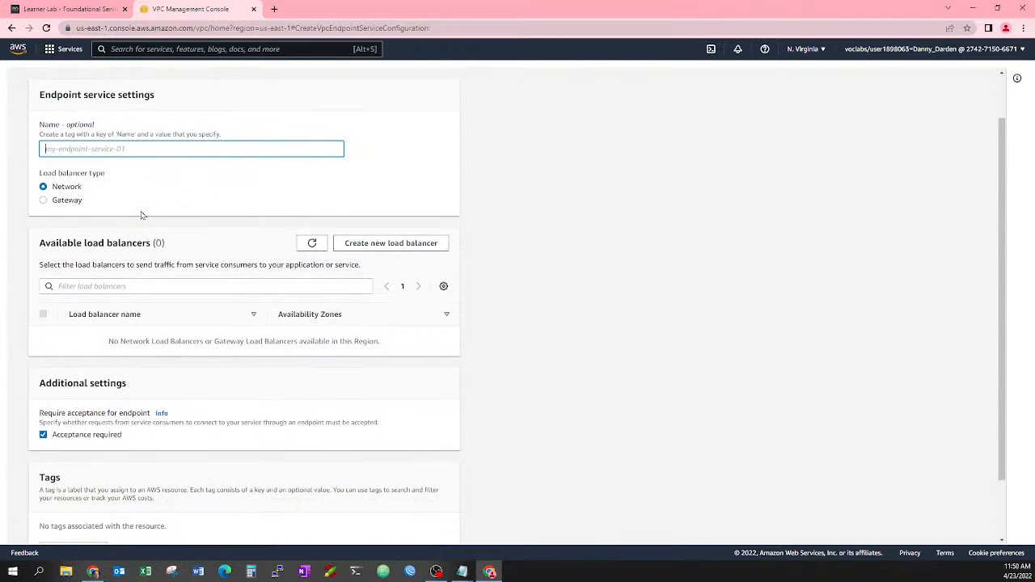
scroll(141, 214, down, 1)
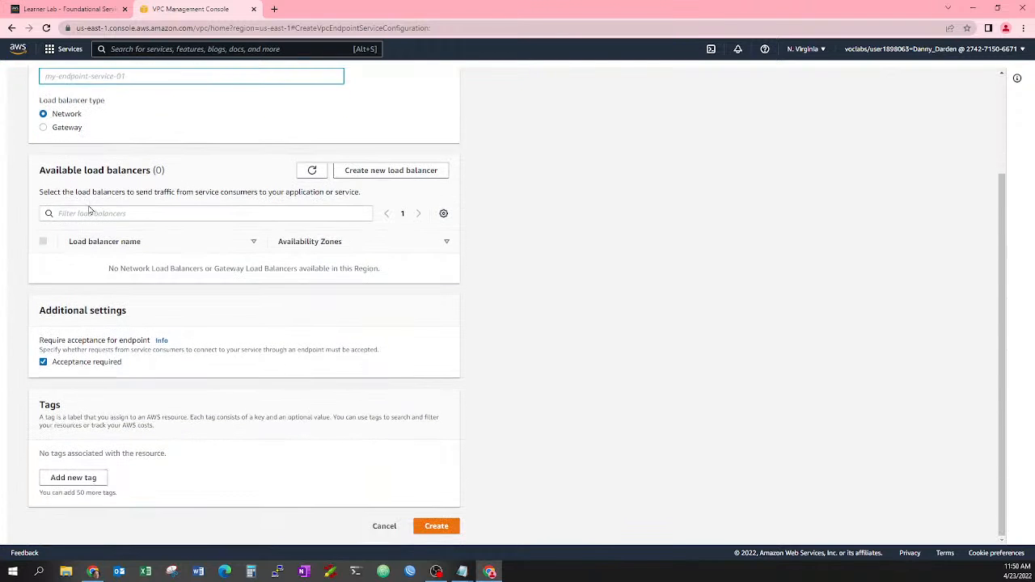
scroll(93, 203, up, 2)
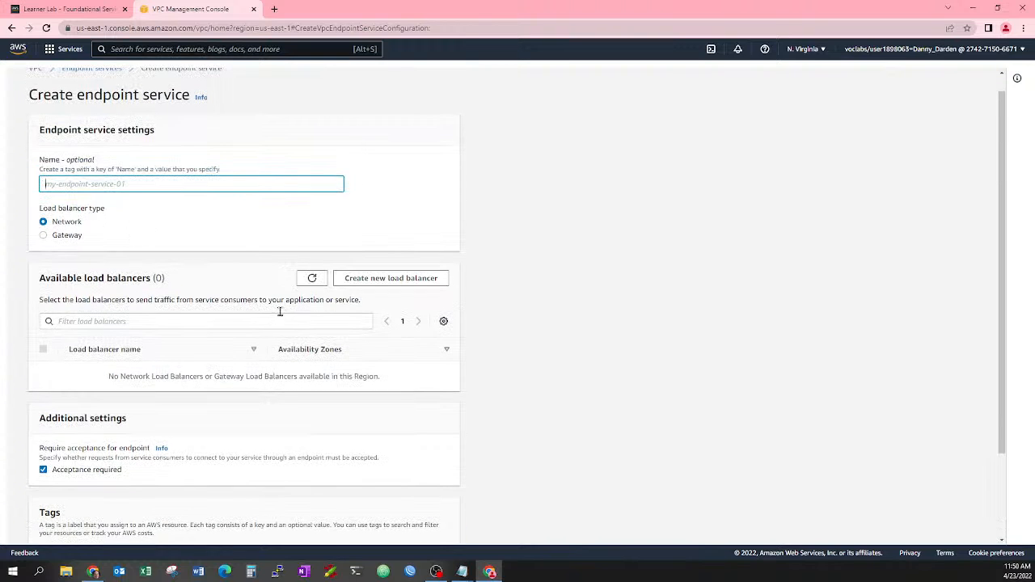
scroll(275, 310, up, 1)
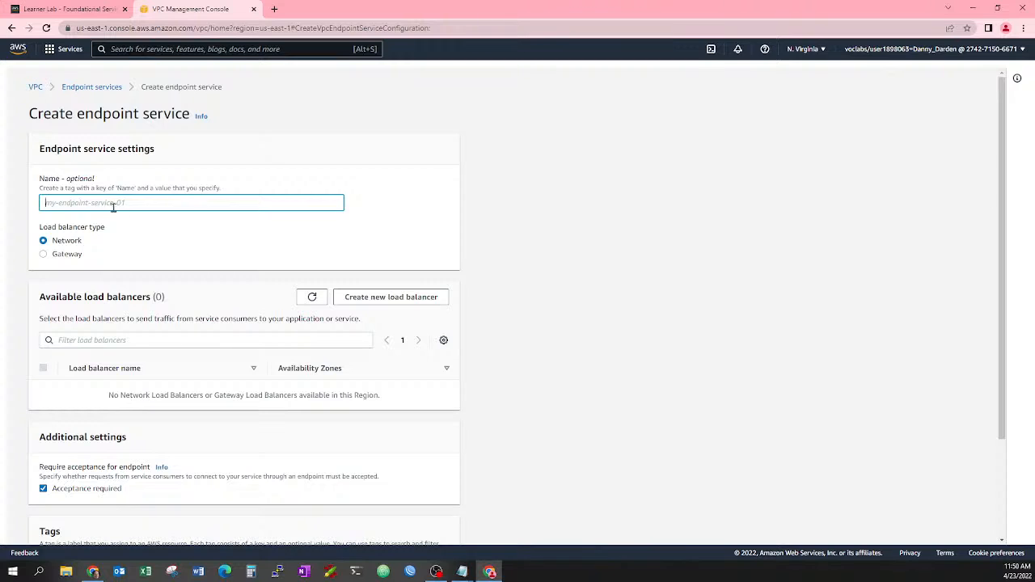
Try to create an endpoint service with the Gateway load balancer type, and return to the endpoint services list.
click(68, 259)
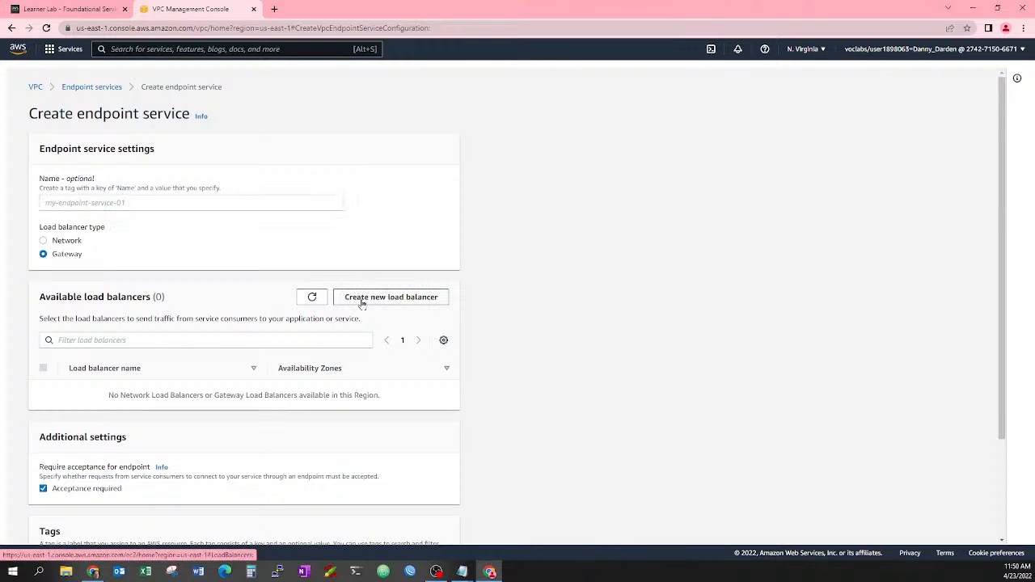
scroll(363, 302, down, 2)
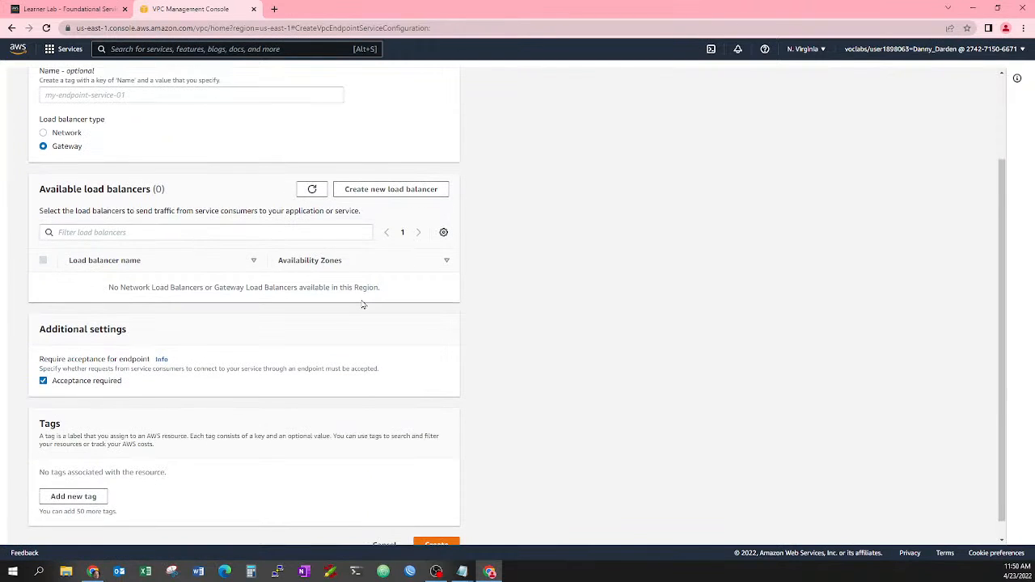
scroll(363, 304, down, 1)
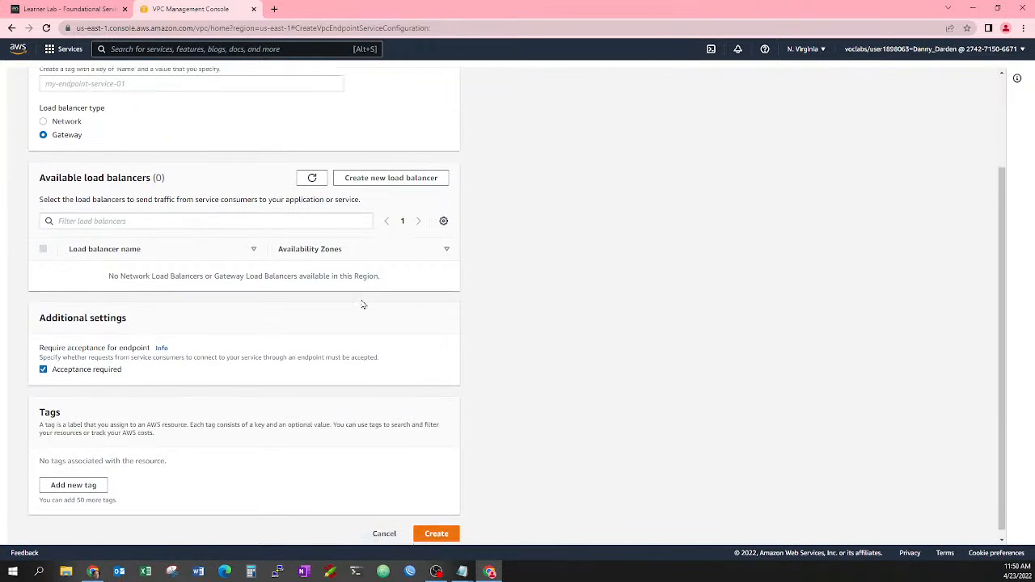
click(436, 526)
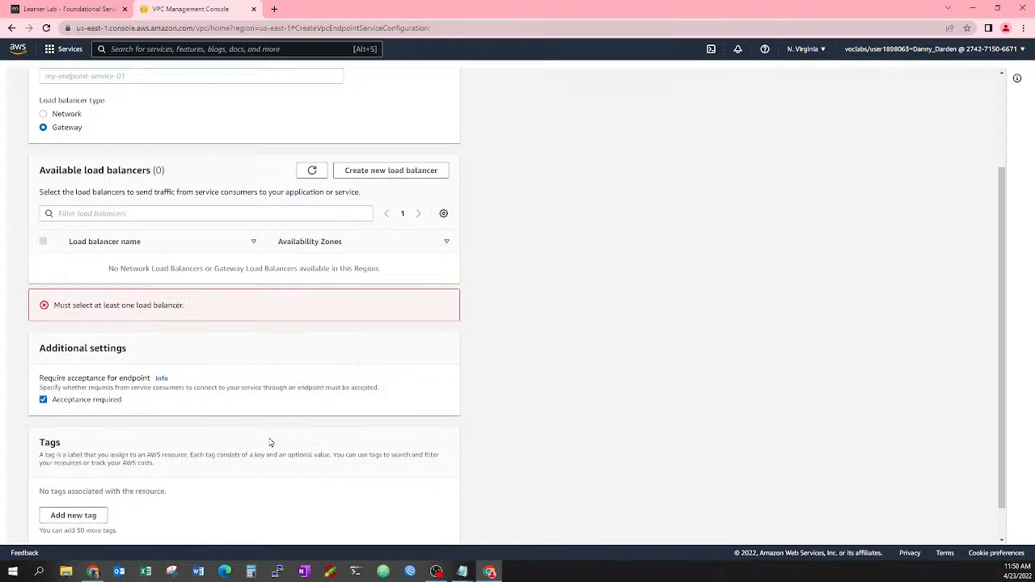
click(12, 28)
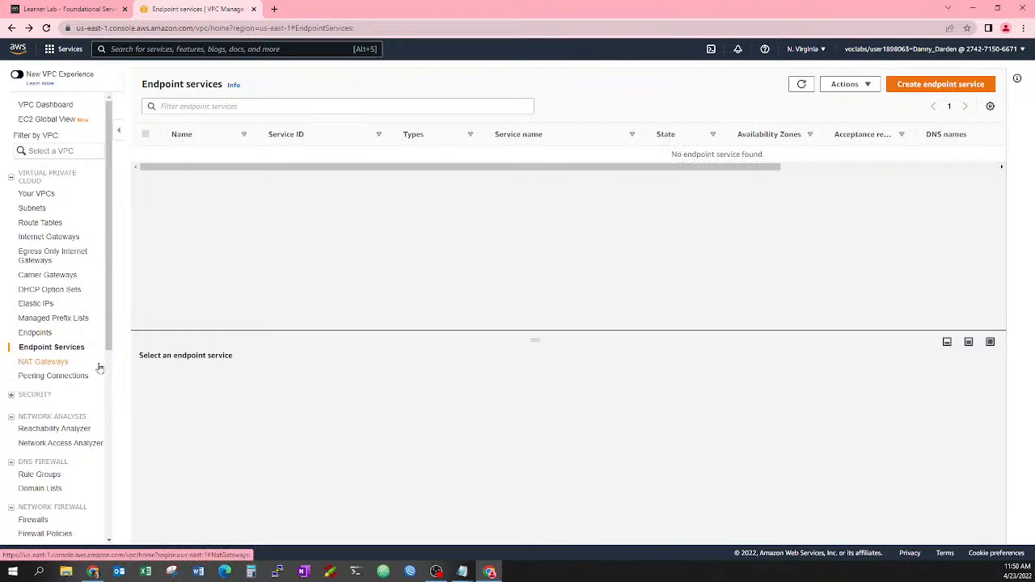
Open the Create endpoint form from the Endpoints list and look through its name, service category, services and VPC sections.
click(35, 332)
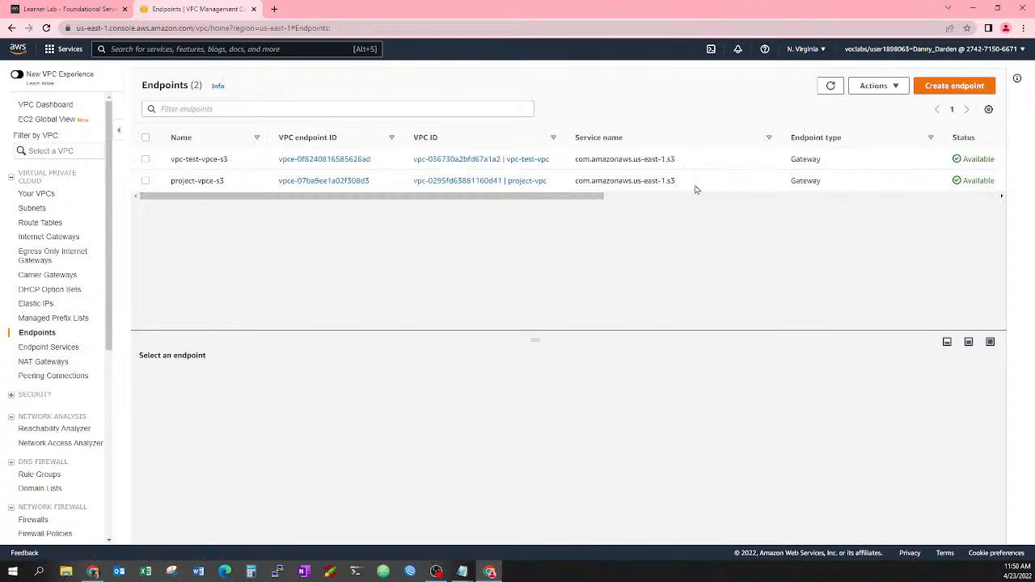
click(938, 89)
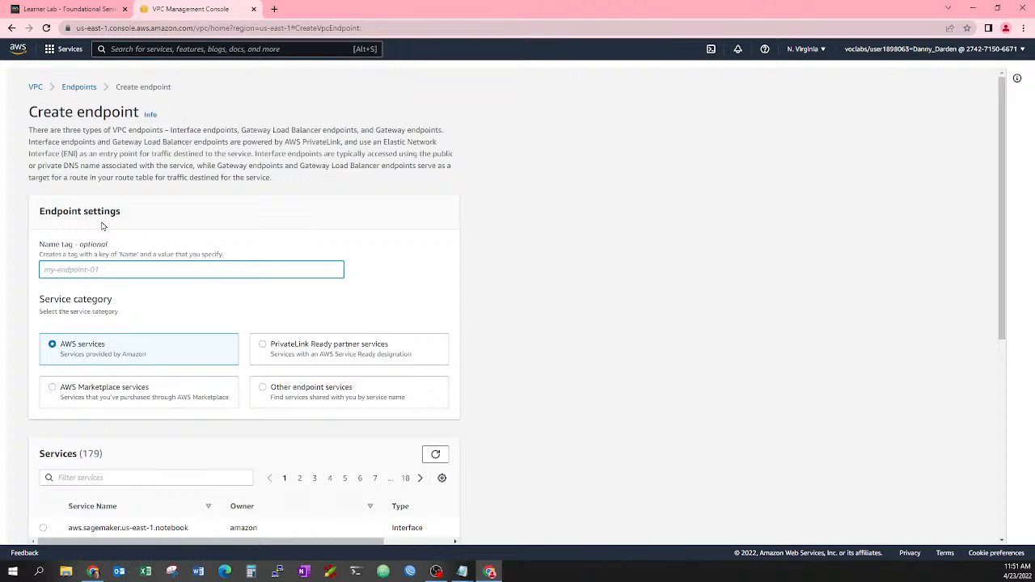
scroll(165, 322, down, 2)
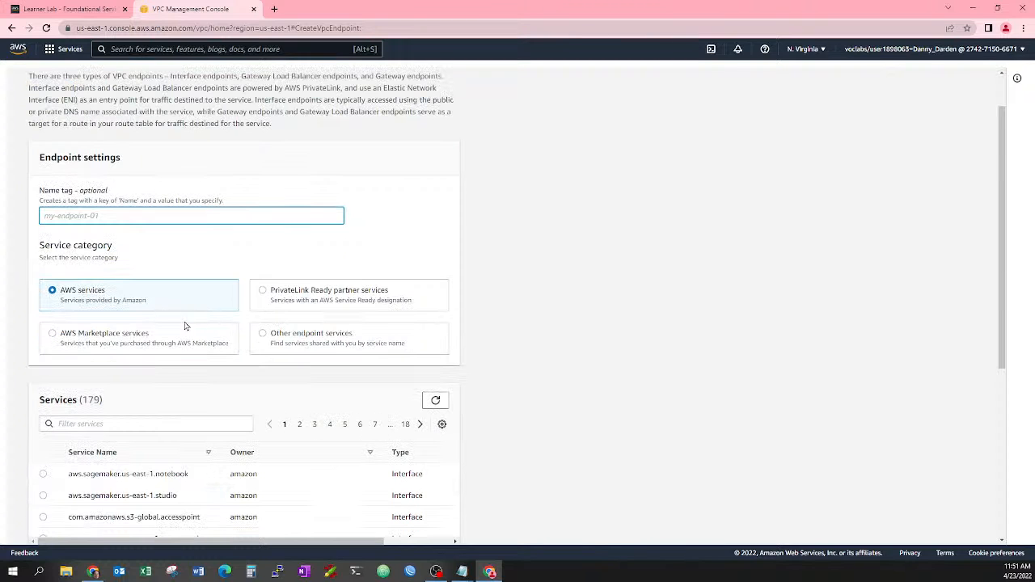
scroll(285, 295, down, 1)
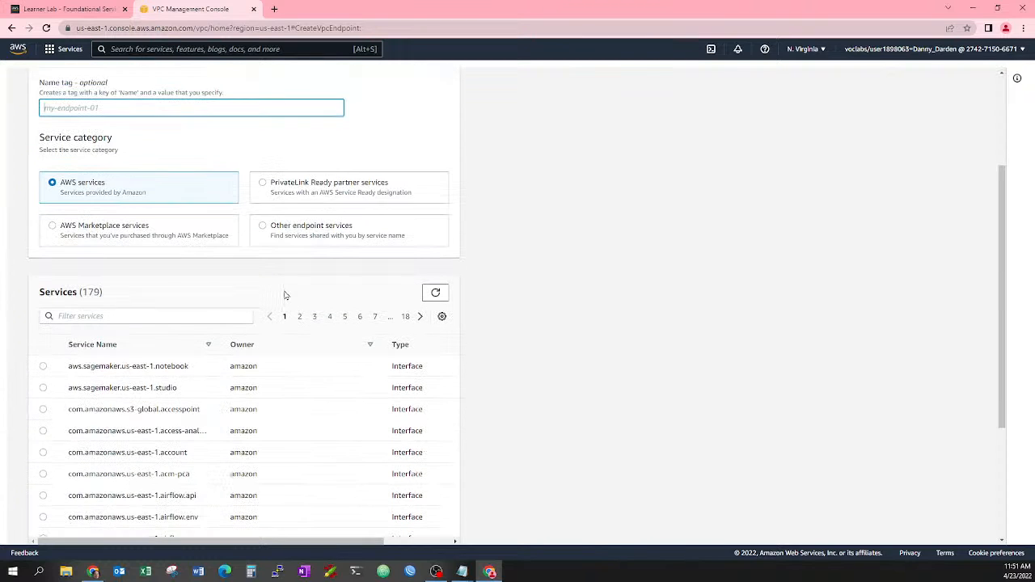
scroll(275, 296, down, 2)
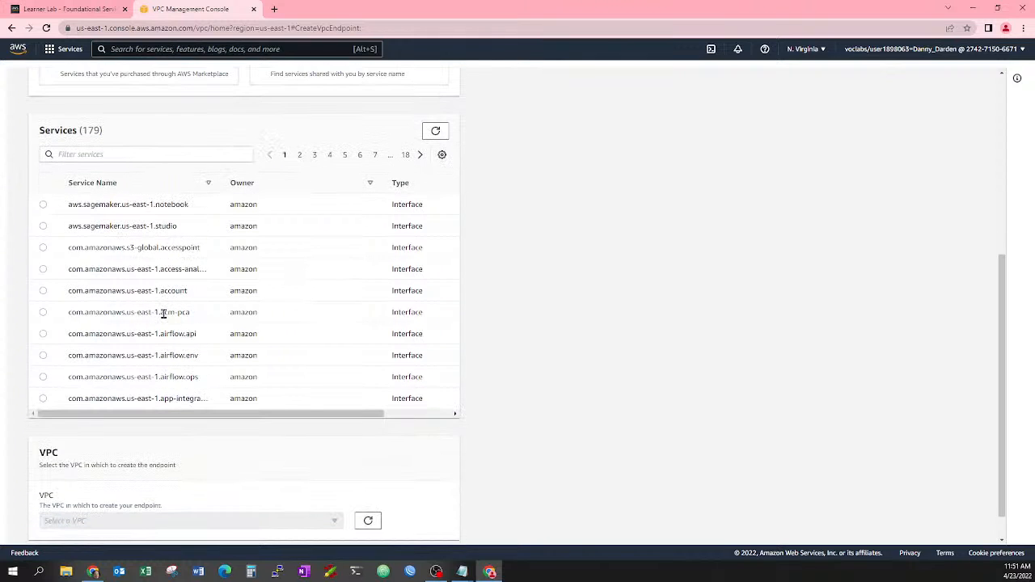
scroll(163, 313, down, 1)
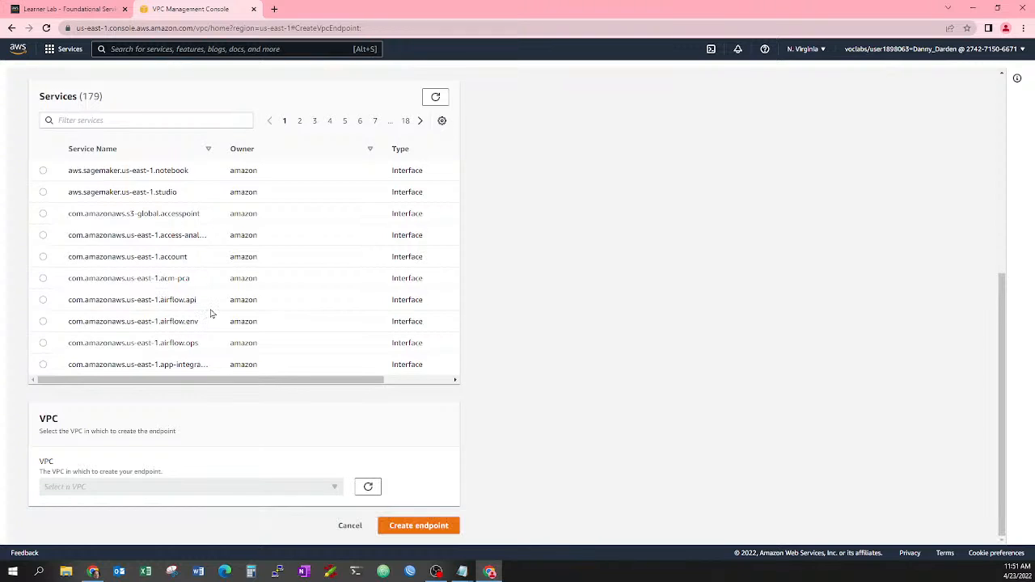
scroll(210, 314, up, 1)
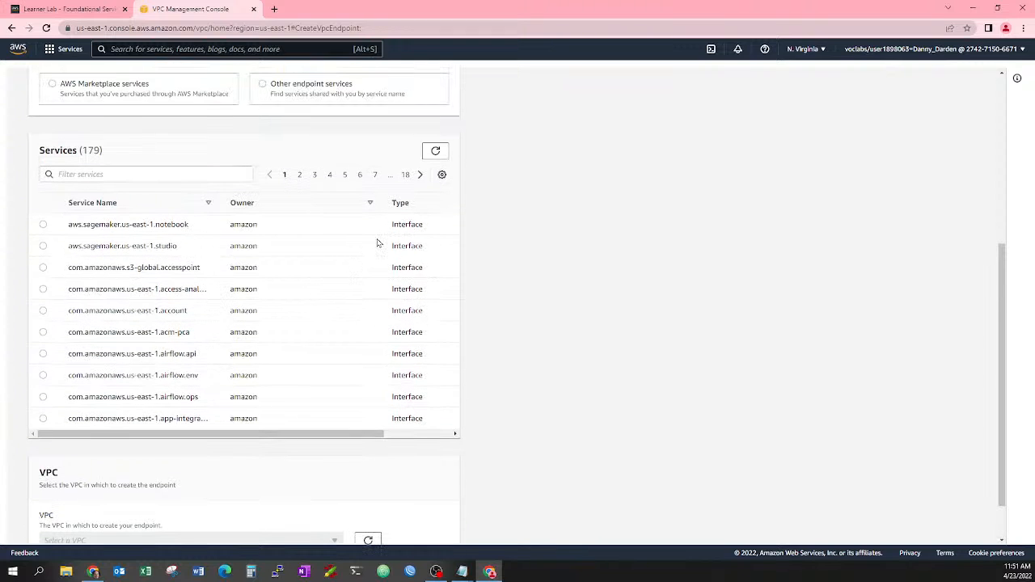
Filter the services for s3 and select com.amazonaws.s3-global.accesspoint as the endpoint's service.
click(158, 174)
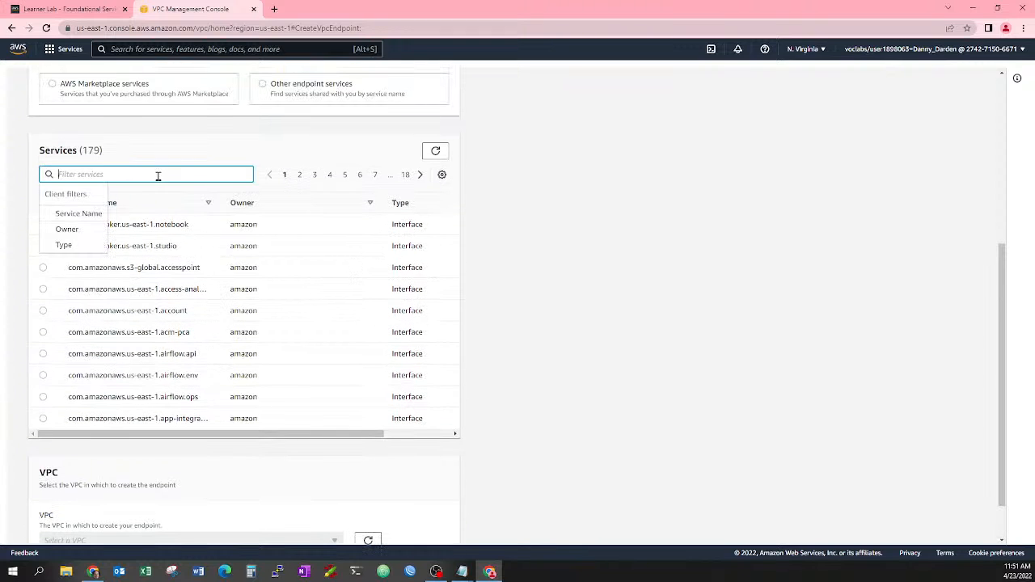
text(s)
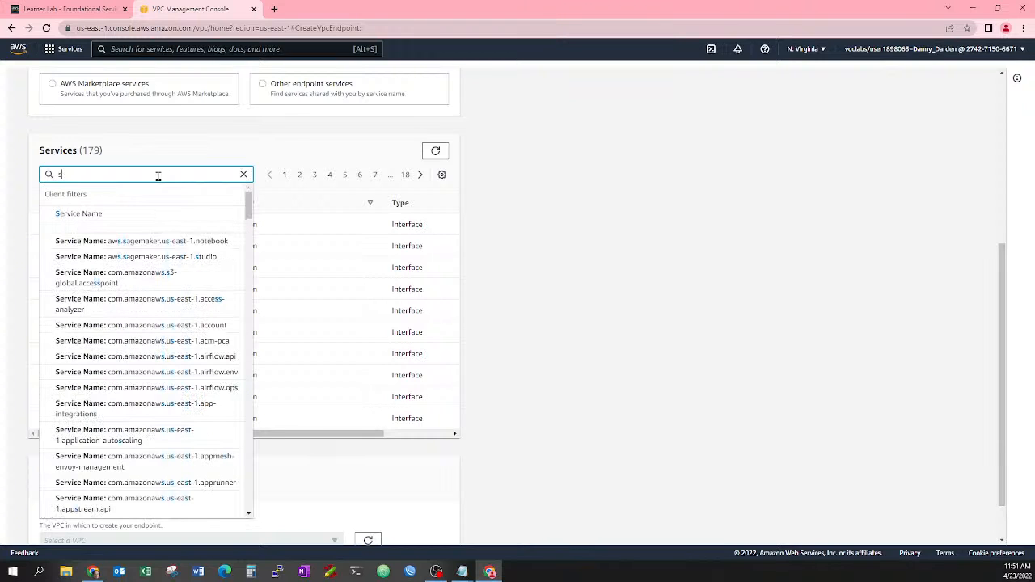
text(3)
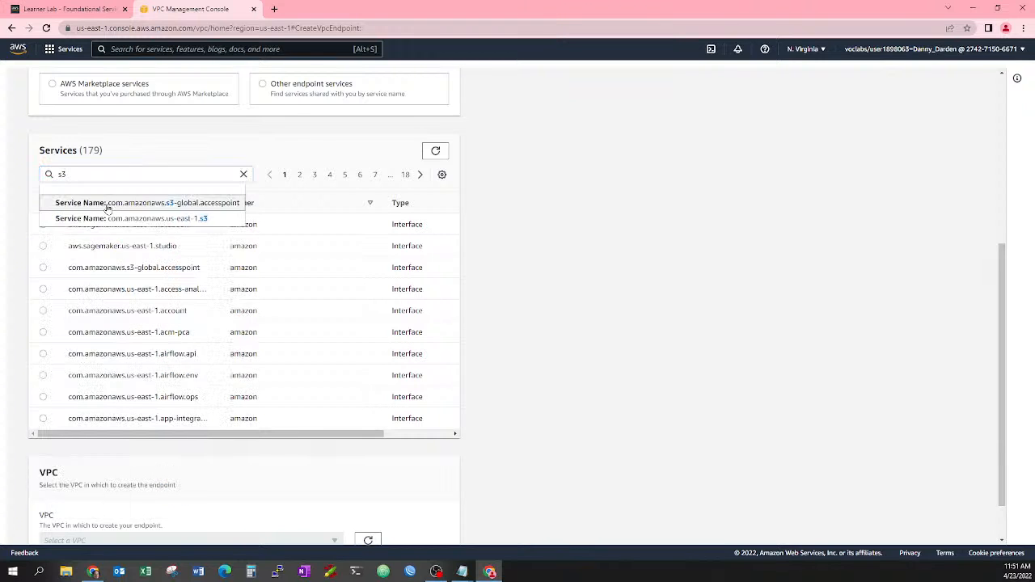
click(105, 203)
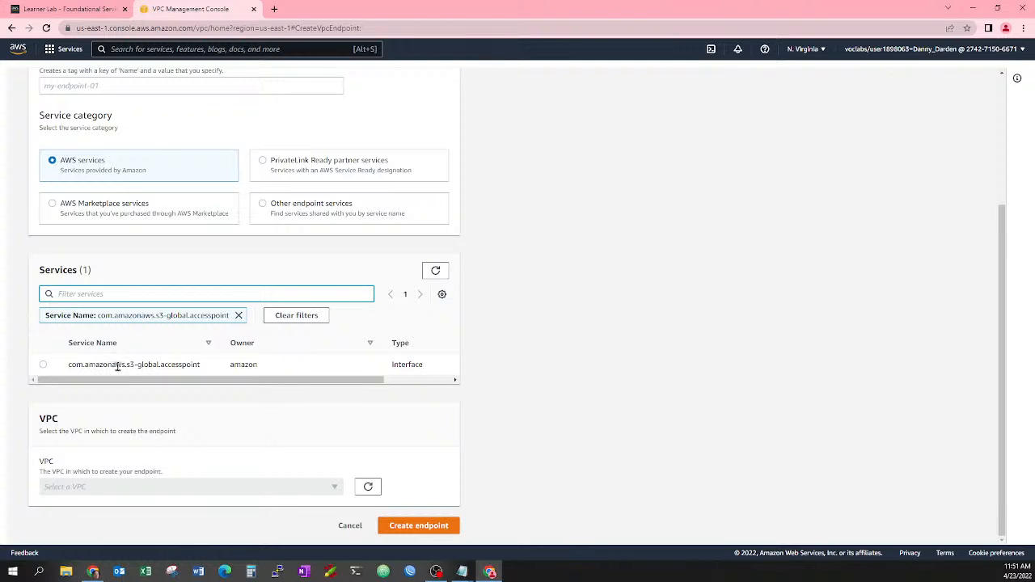
click(41, 366)
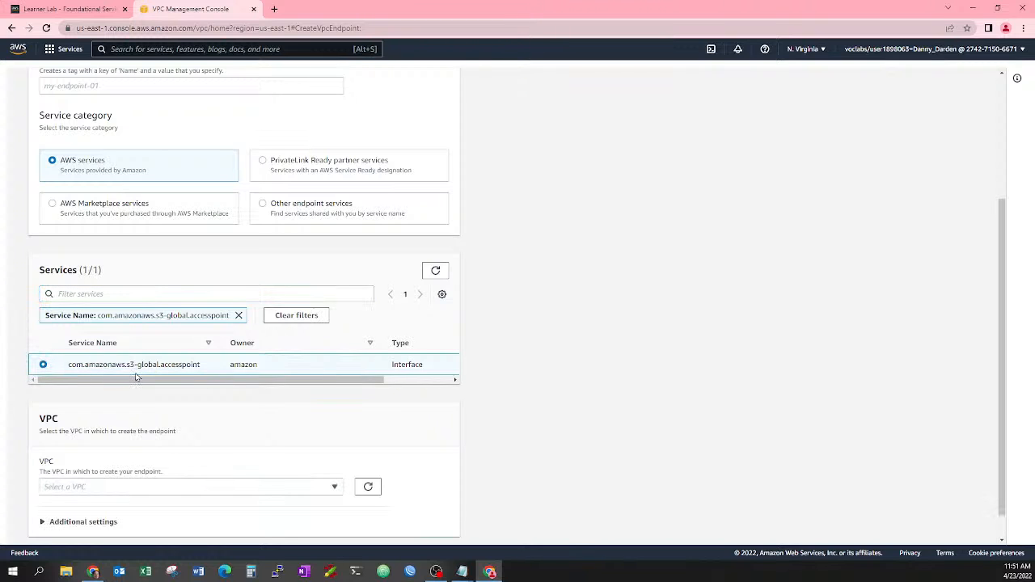
Set the endpoint's VPC to the default one and assign subnet-0fc9a2e2f816f4b36 in availability zone us-east-1a.
click(167, 486)
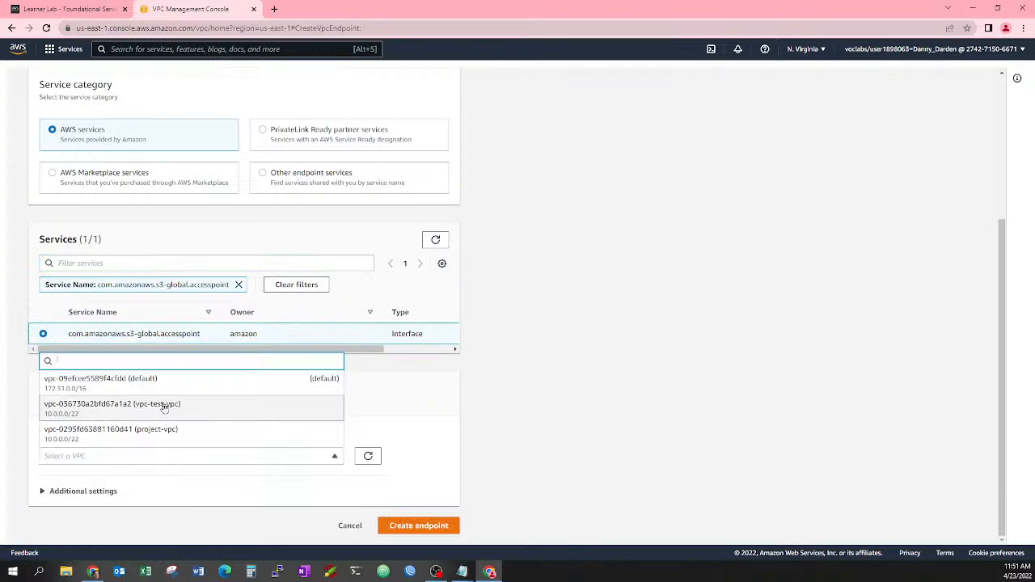
click(168, 388)
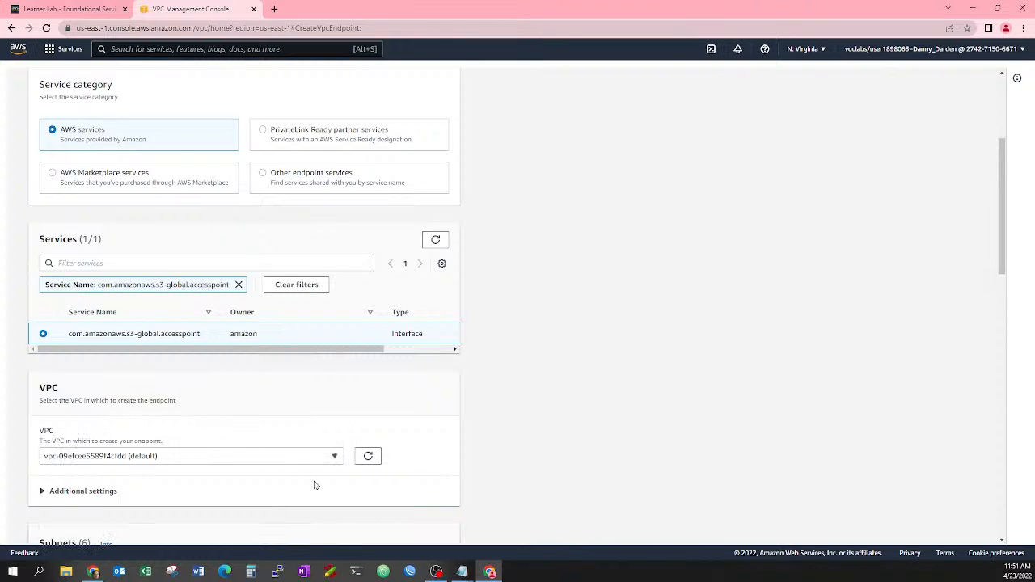
scroll(315, 485, down, 3)
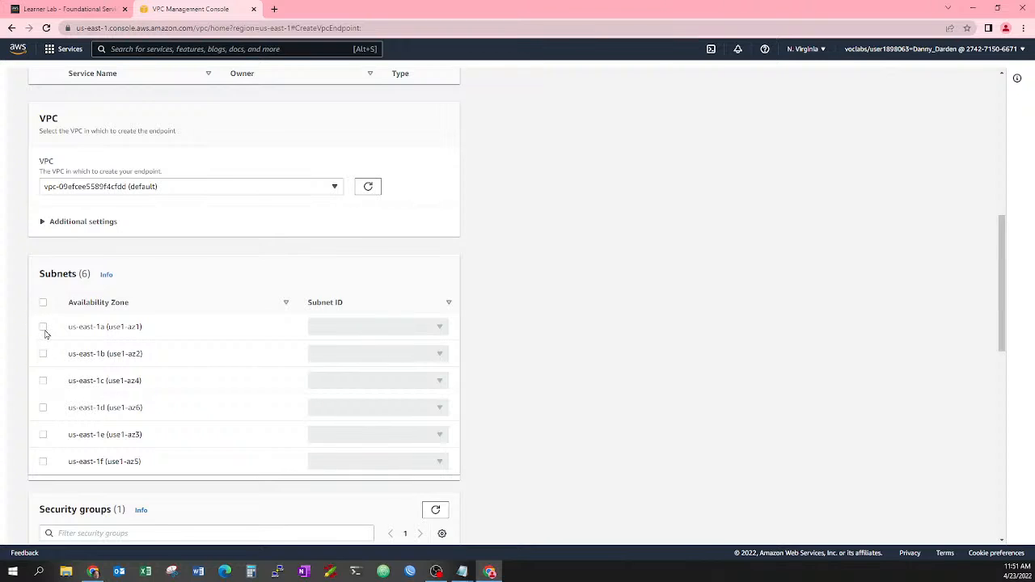
click(43, 328)
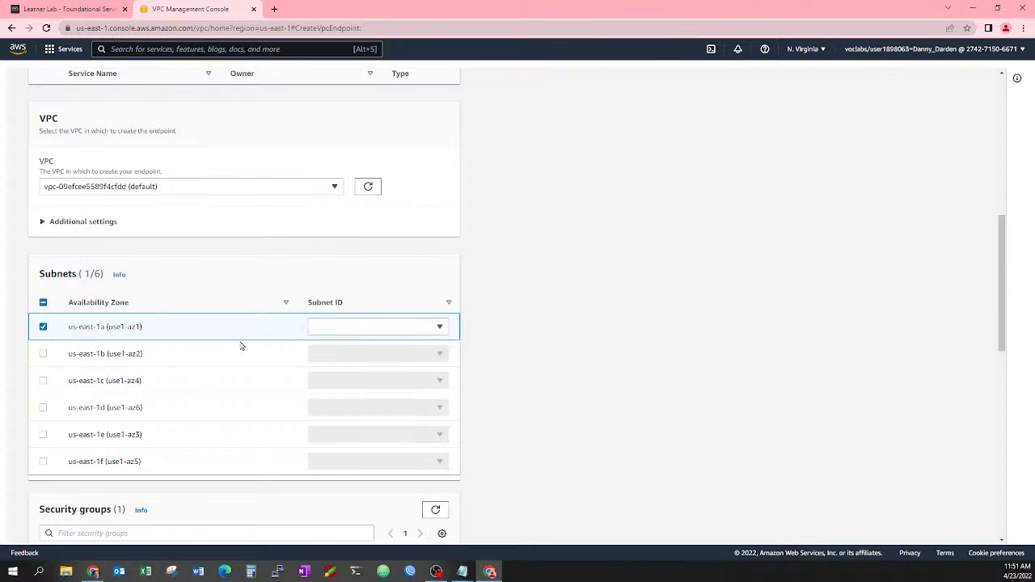
click(420, 331)
click(407, 345)
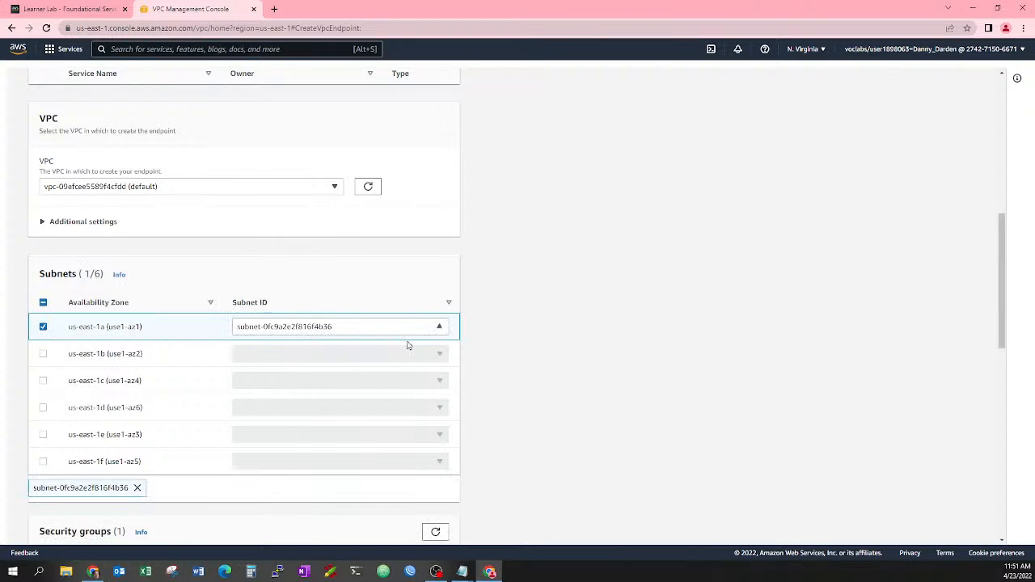
Review the selected service, VPC and subnet, and examine the security group options for the endpoint.
scroll(531, 402, down, 1)
scroll(531, 403, down, 1)
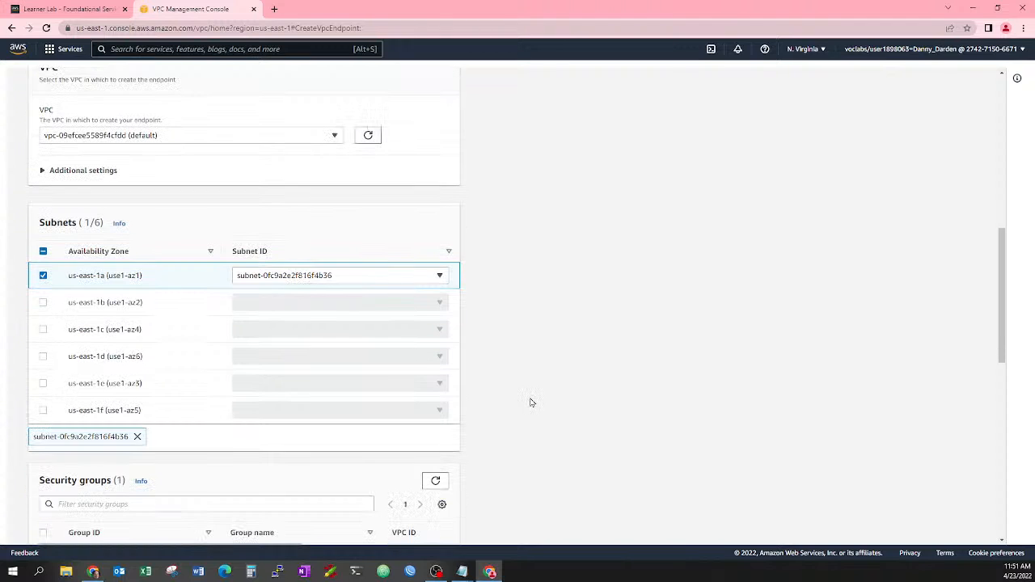
scroll(531, 403, down, 2)
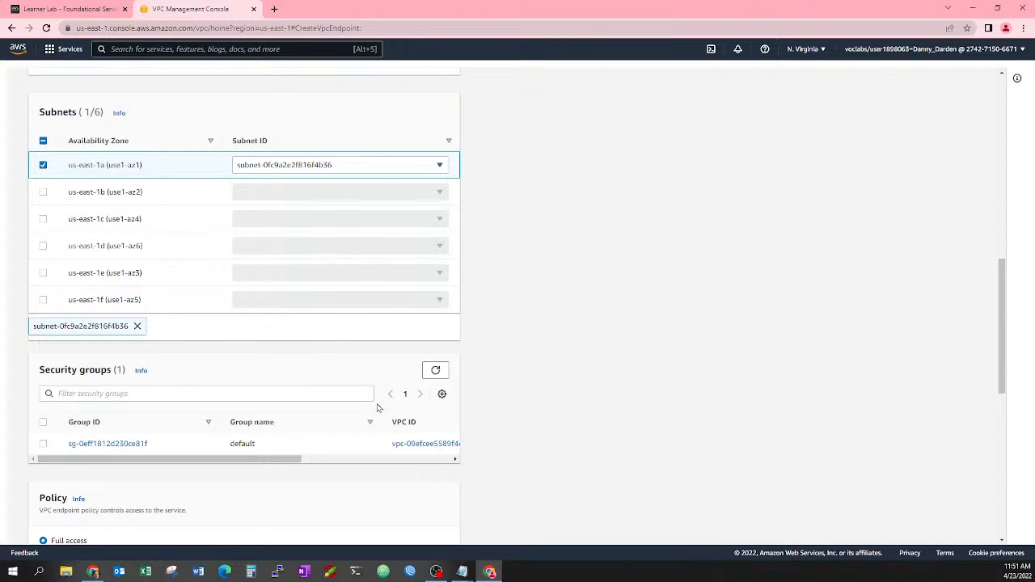
scroll(323, 380, up, 1)
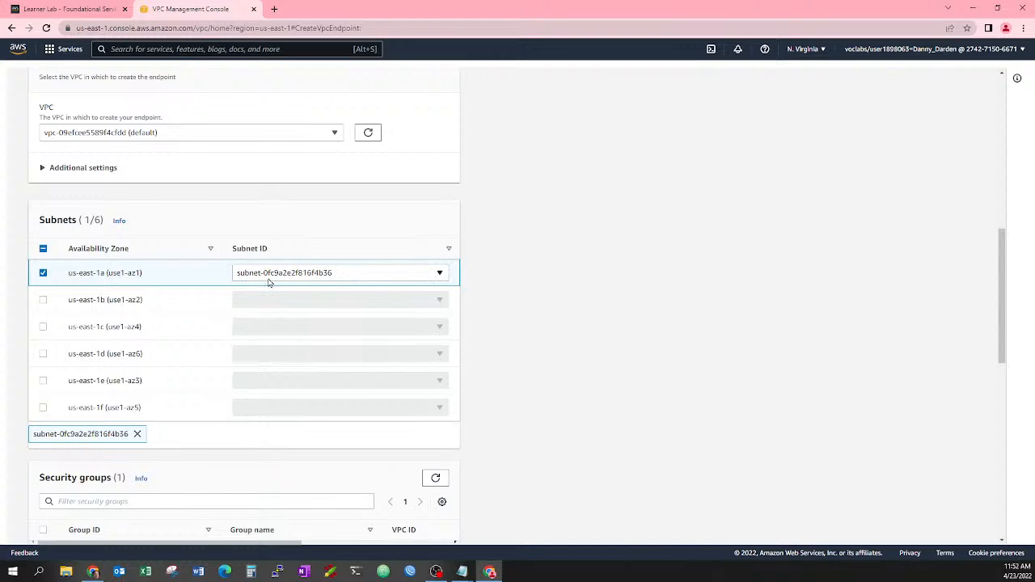
scroll(261, 289, up, 1)
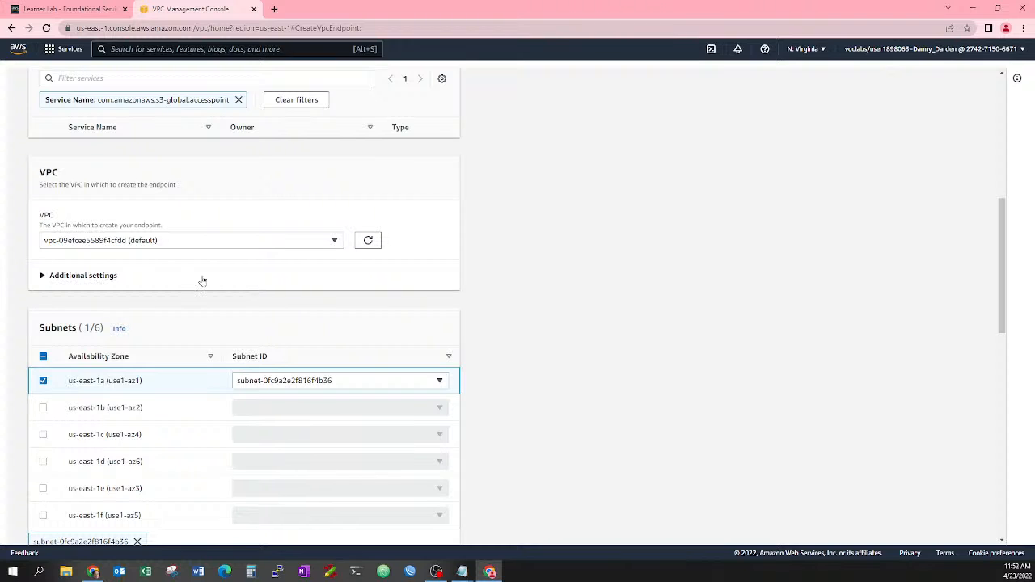
scroll(203, 281, up, 2)
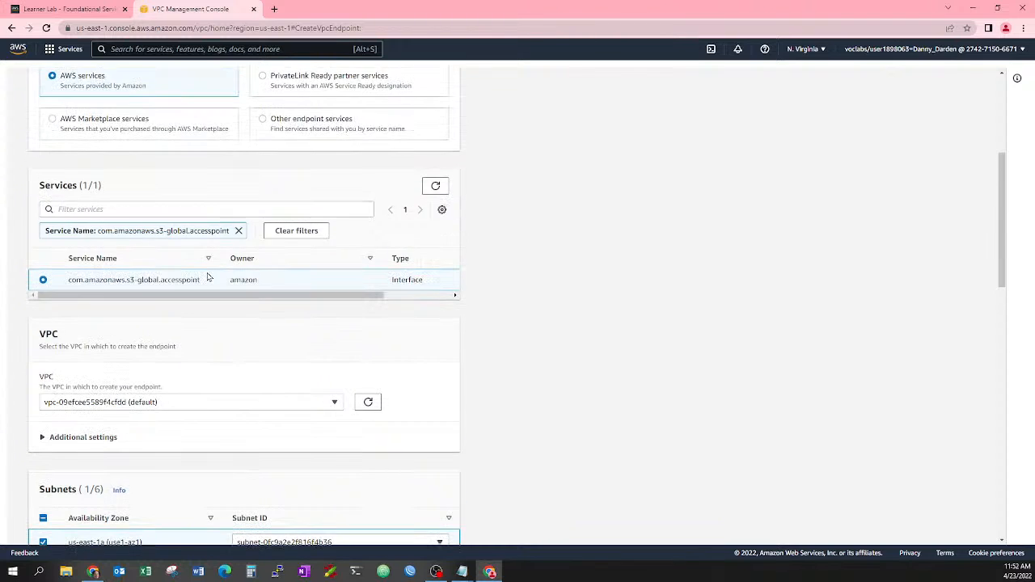
scroll(208, 275, down, 2)
scroll(207, 277, down, 4)
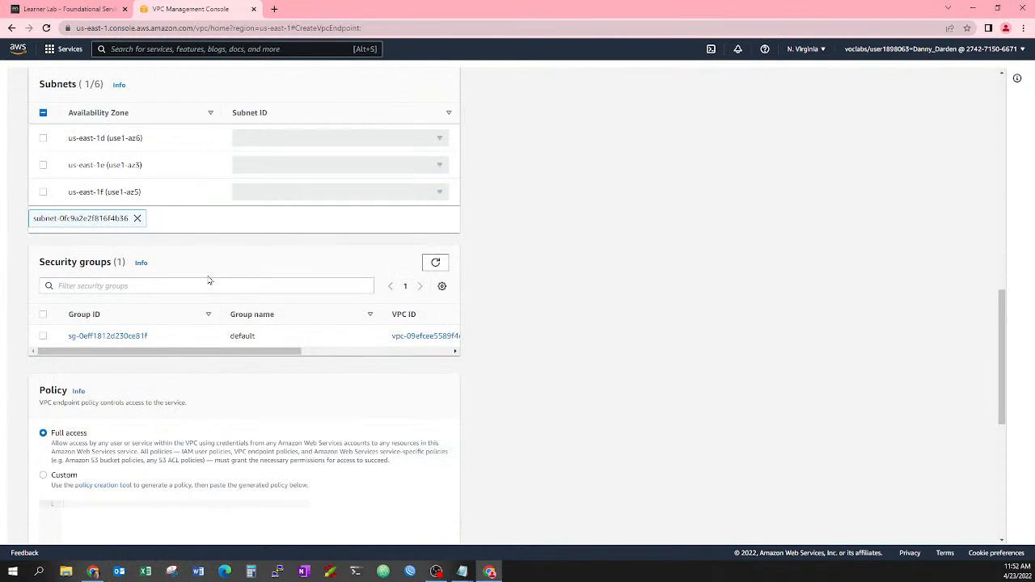
Create the endpoint with the Full access policy and without tags.
scroll(404, 358, down, 3)
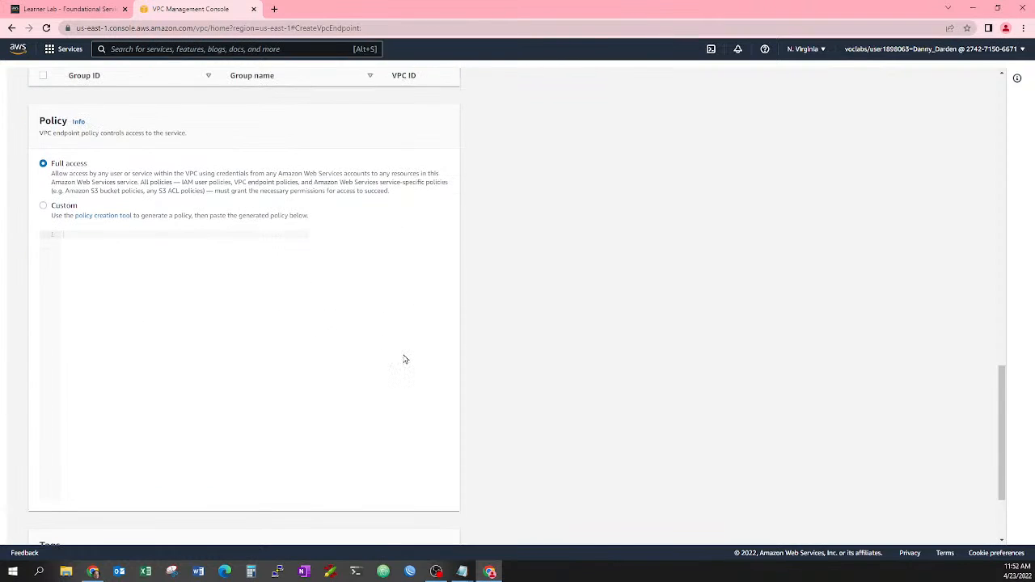
scroll(439, 377, up, 1)
scroll(427, 504, down, 1)
scroll(429, 504, down, 1)
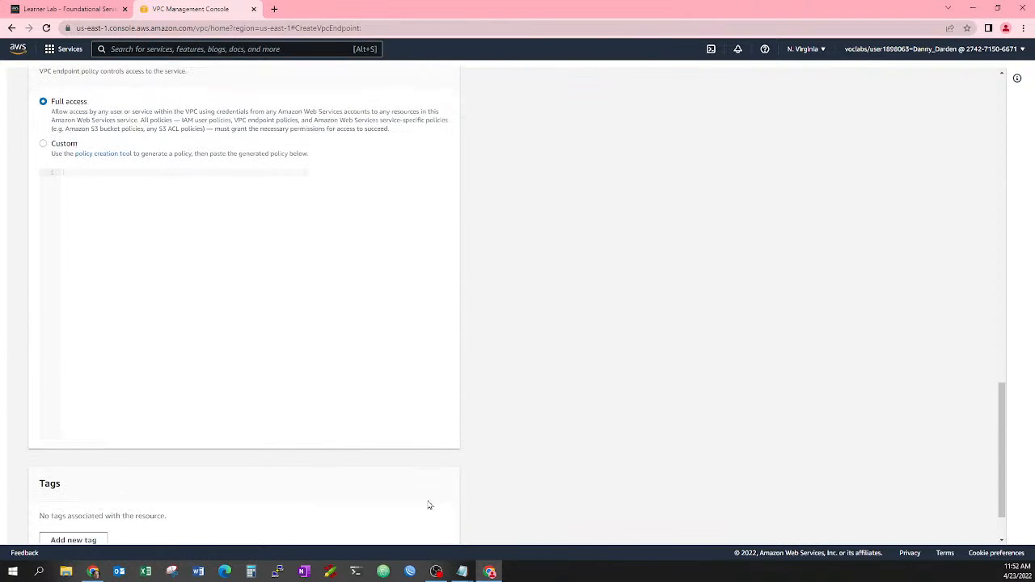
scroll(429, 505, down, 1)
click(421, 524)
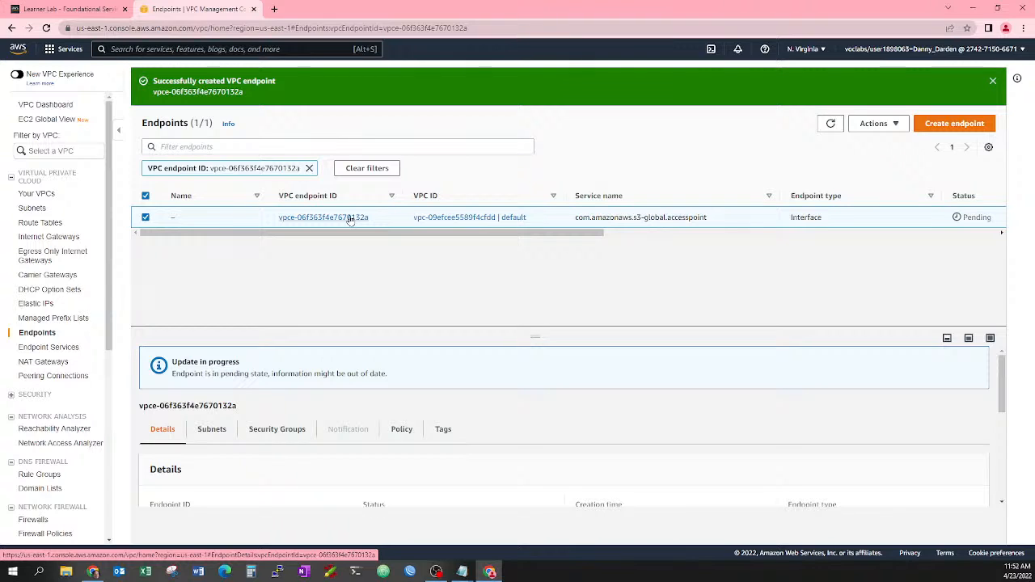
Copy the new endpoint's ID from the heading of its details.
drag(237, 405, 137, 408)
right_click(165, 415)
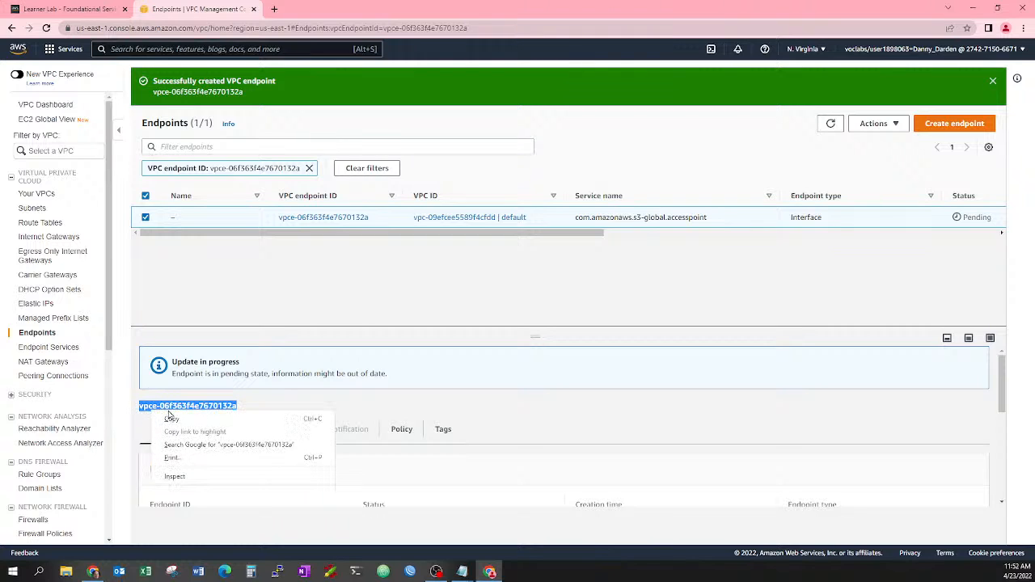
click(171, 418)
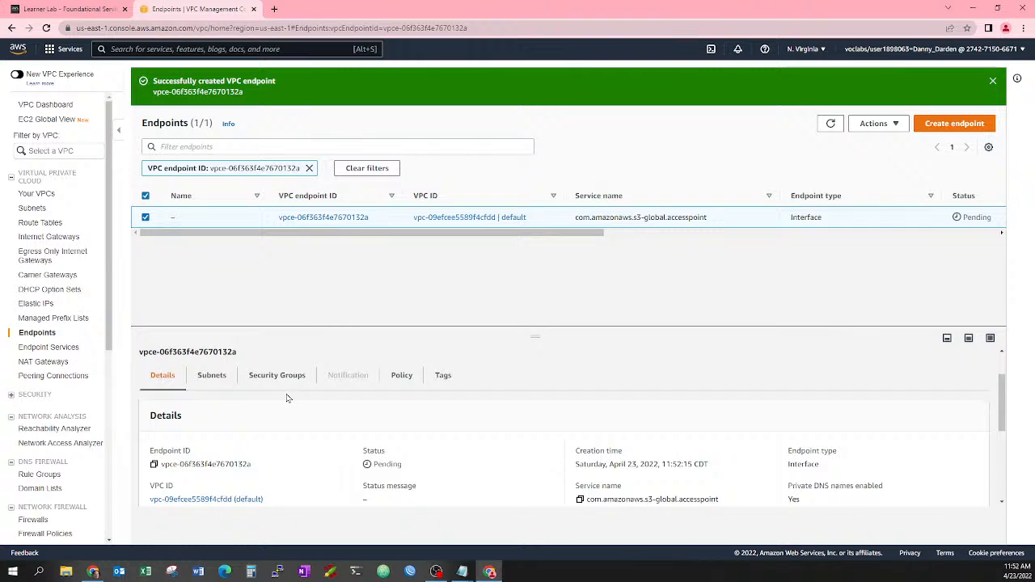
Examine the new endpoint's details, including its status, service name, DNS names and private DNS names.
scroll(287, 398, down, 3)
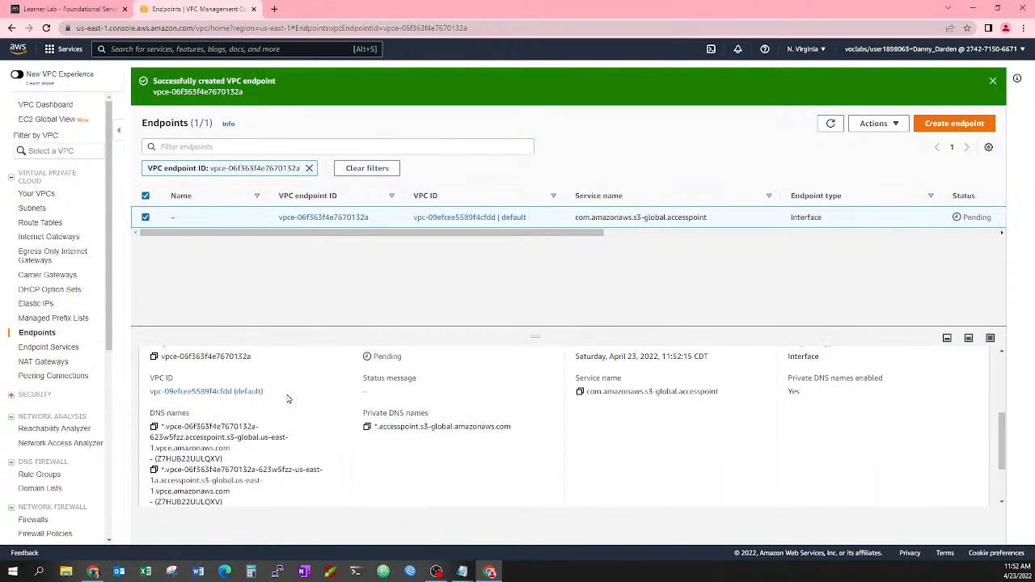
scroll(287, 397, down, 3)
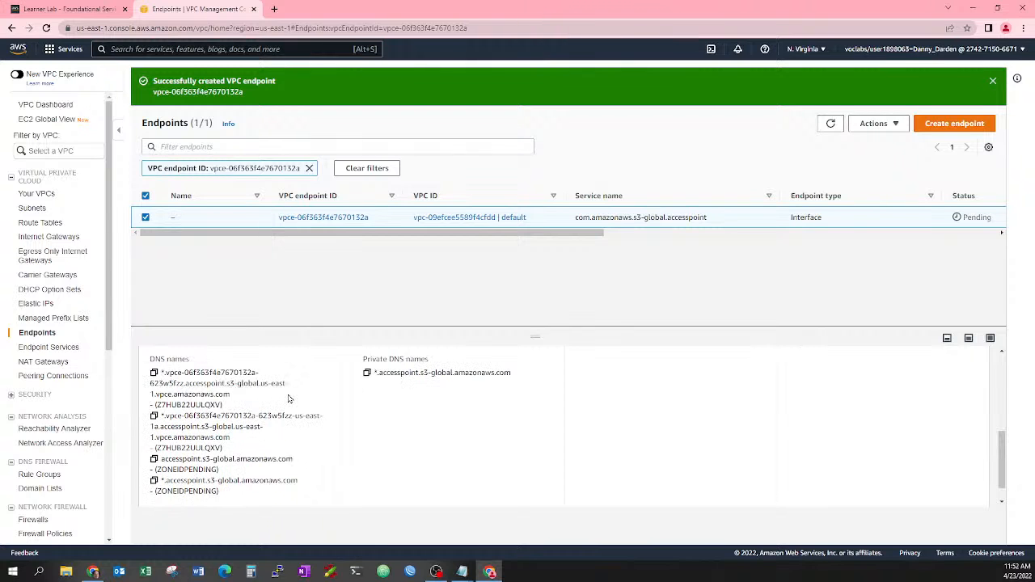
scroll(287, 396, up, 6)
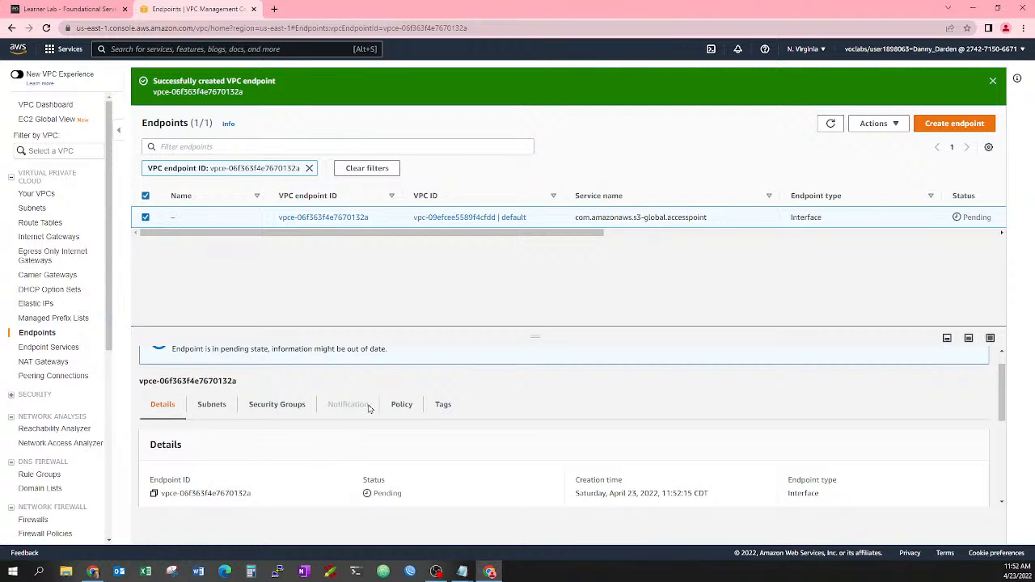
scroll(368, 408, up, 1)
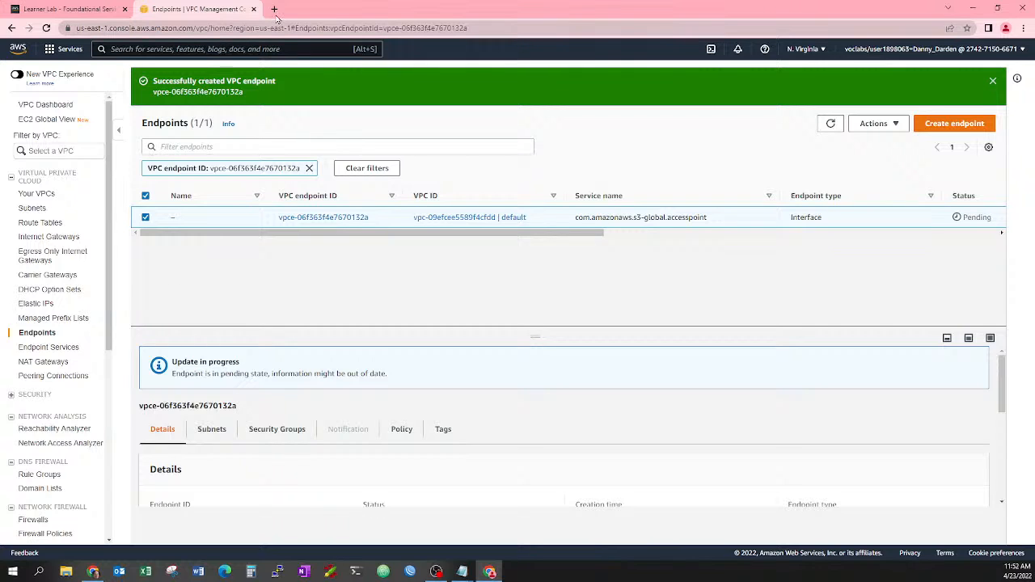
Search the AWS services for s3 and open the S3 console.
click(203, 50)
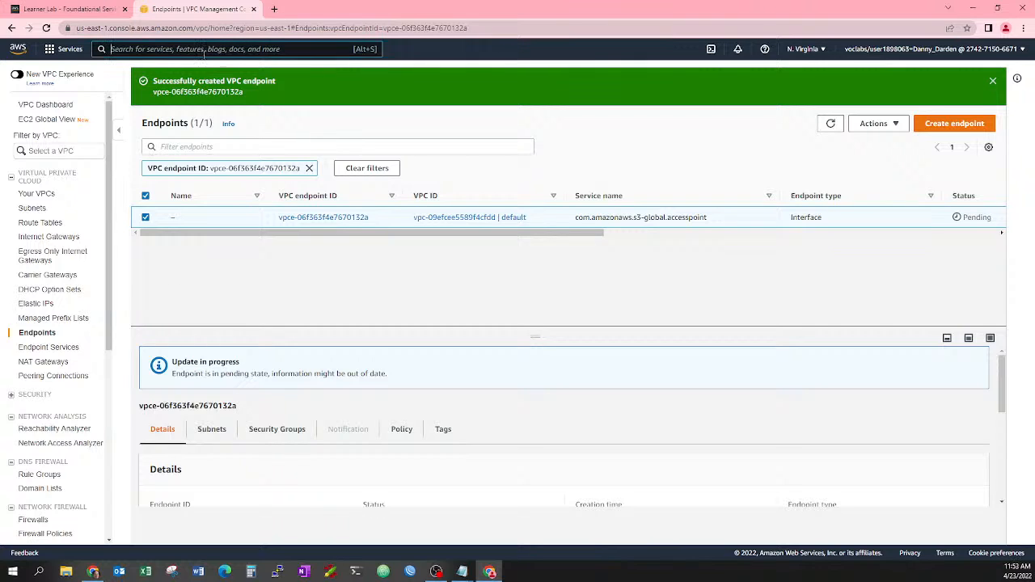
text(s3)
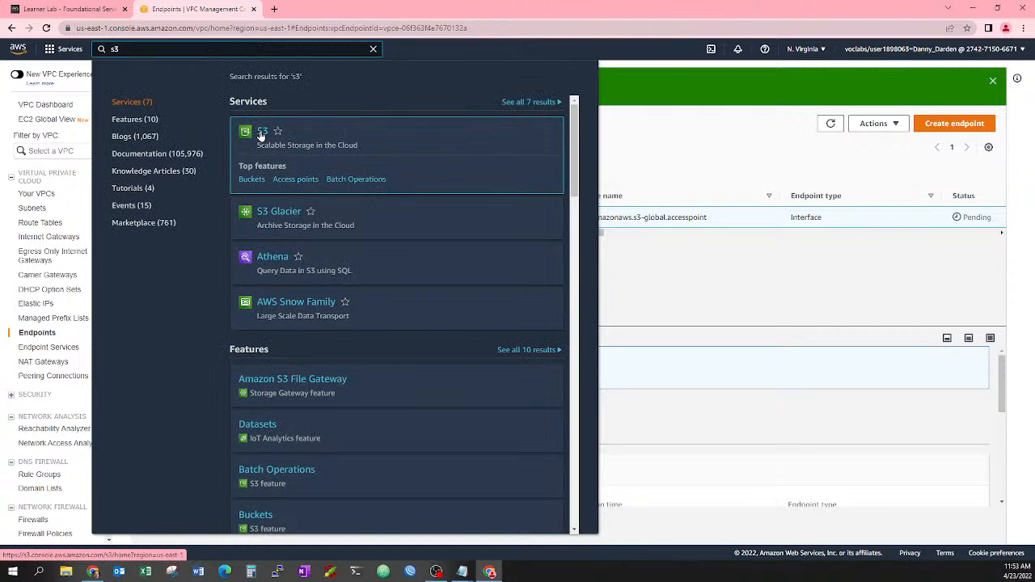
click(261, 133)
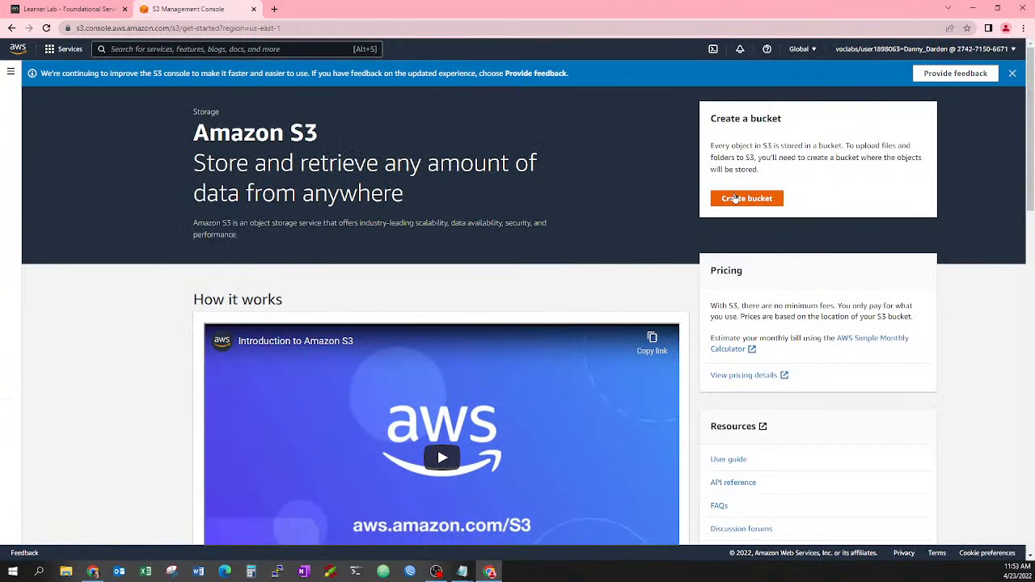
Start creating a bucket in S3 and enter the bucket name mybucket.
click(734, 199)
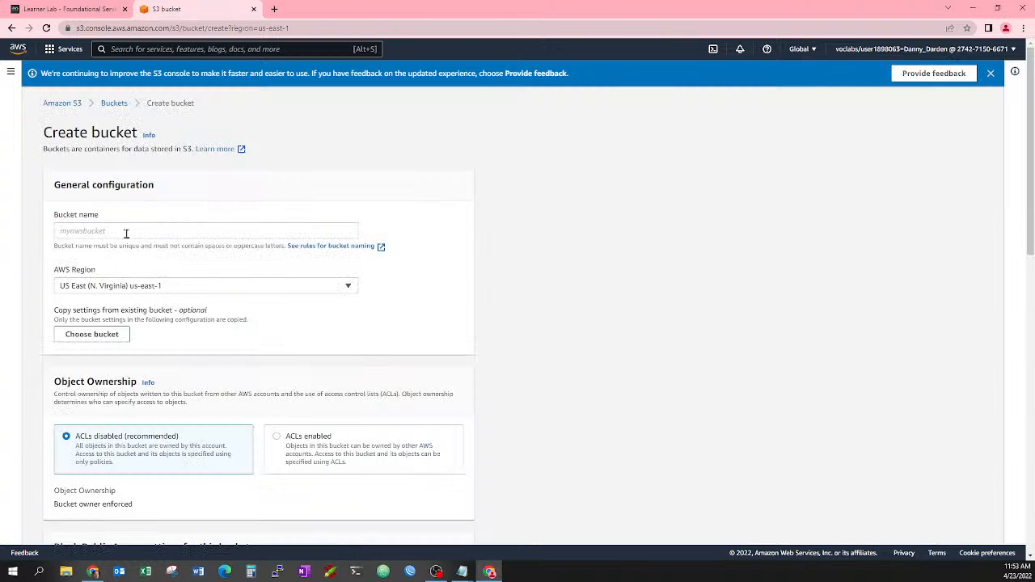
click(135, 234)
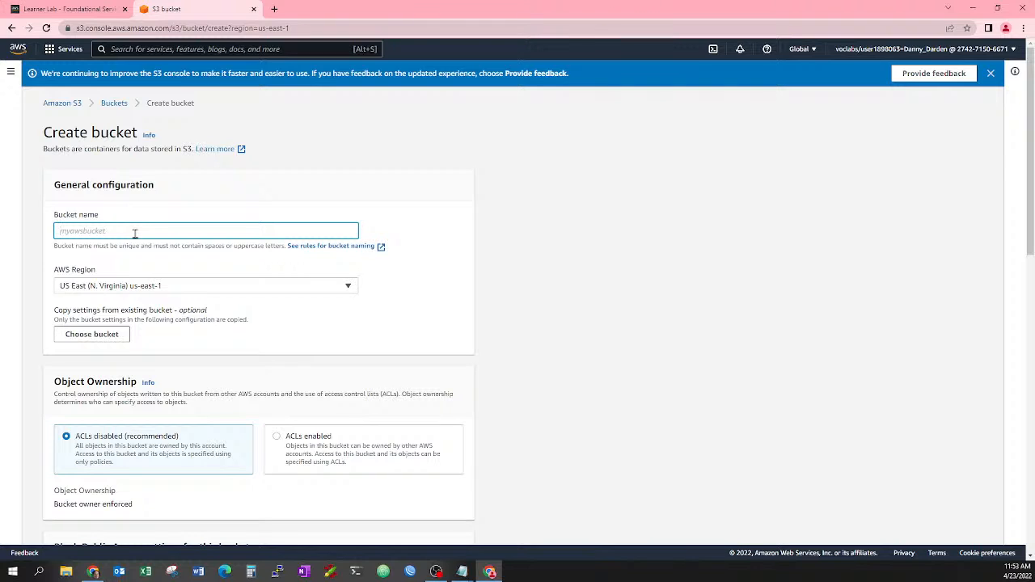
text(mybucket)
Examine the bucket's region, object ownership, public access, versioning, tags and default encryption settings, plus Object Lock in the advanced settings.
scroll(179, 344, down, 1)
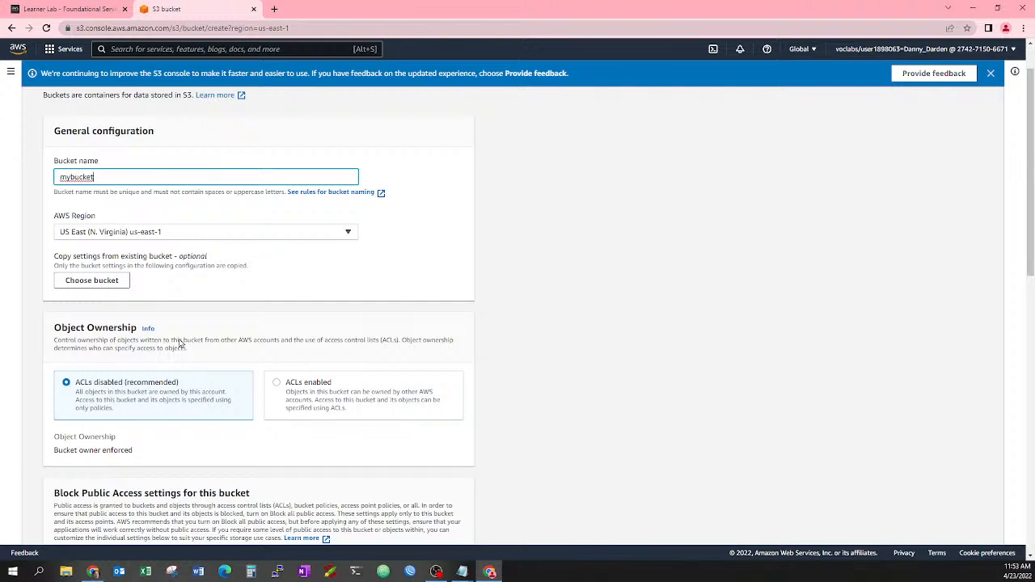
scroll(179, 344, down, 2)
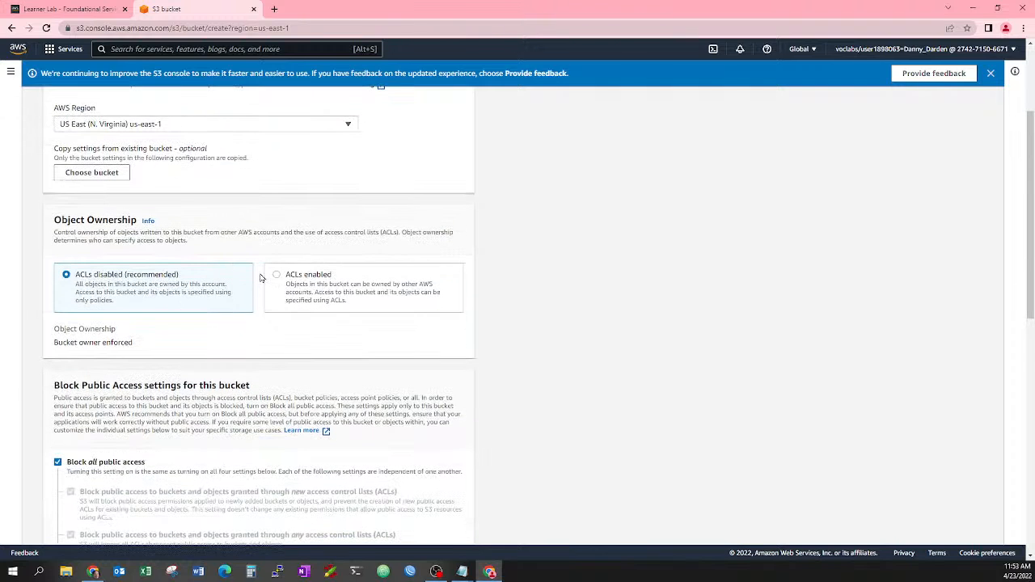
scroll(260, 278, down, 4)
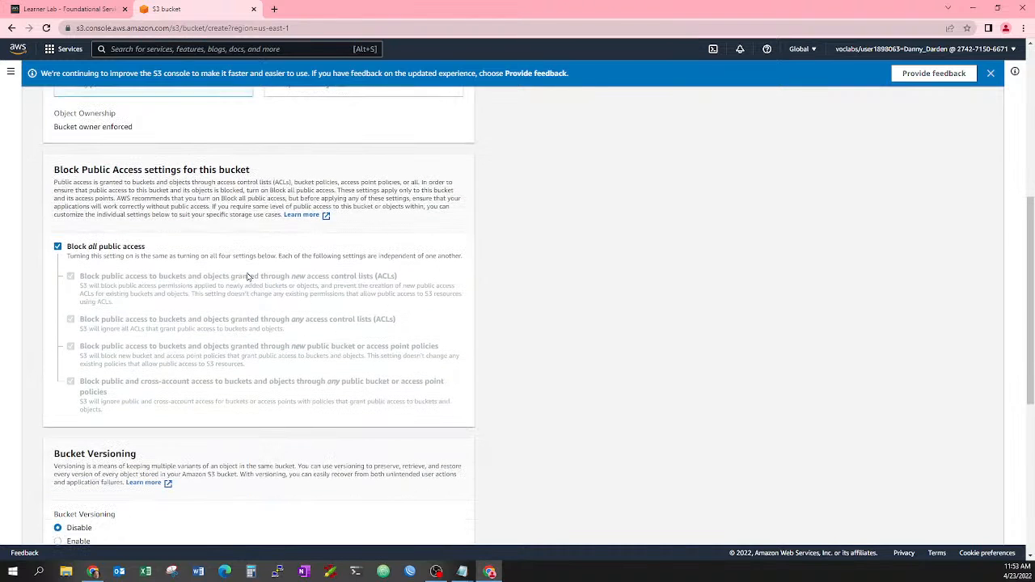
scroll(248, 277, down, 1)
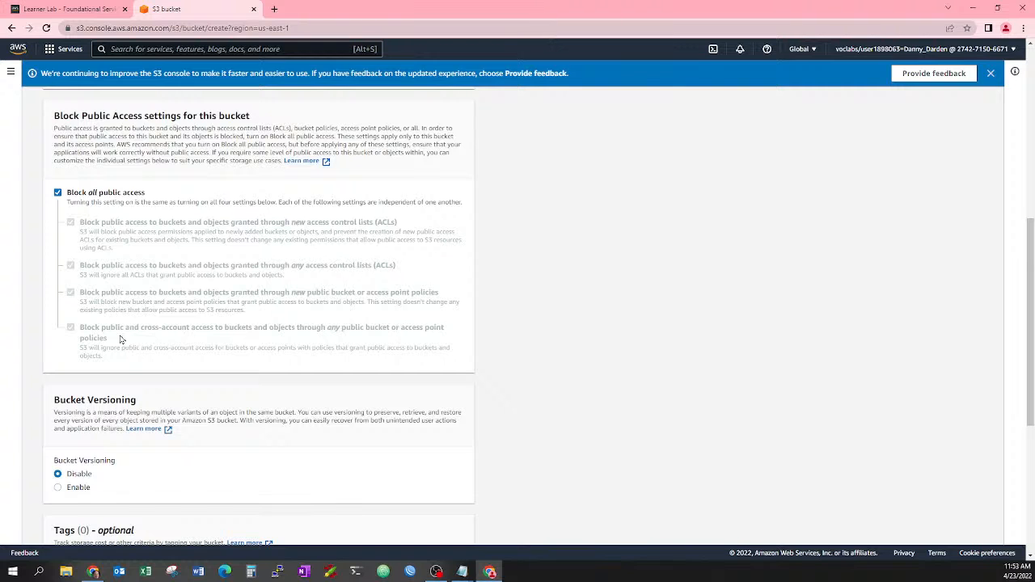
scroll(118, 335, down, 3)
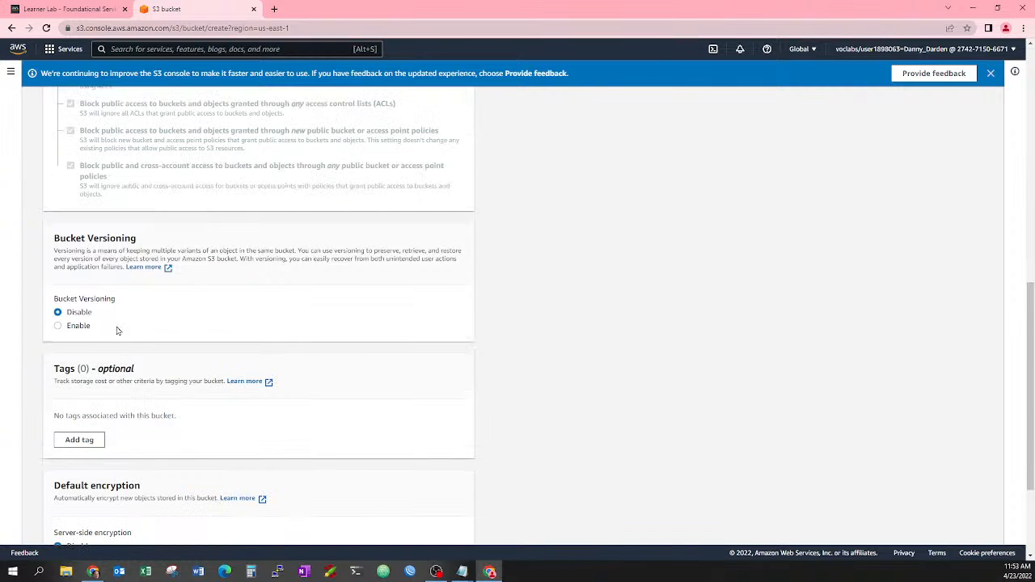
scroll(116, 329, down, 3)
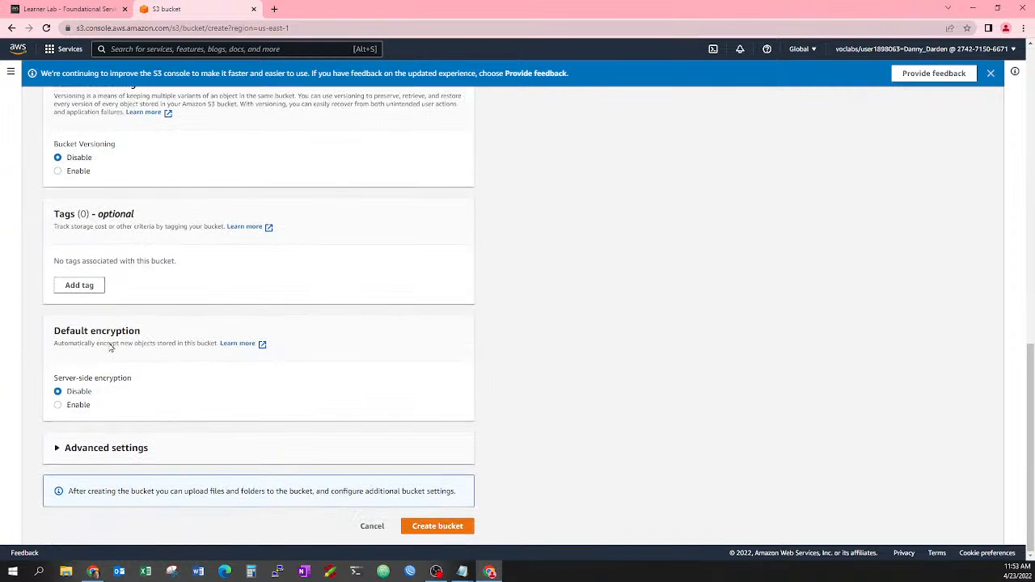
click(61, 448)
scroll(75, 417, down, 3)
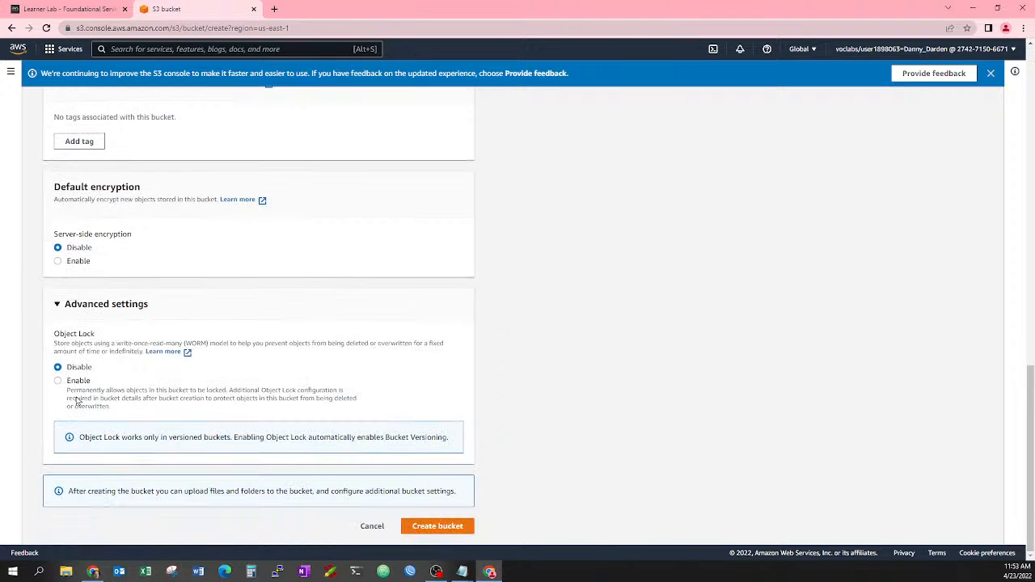
scroll(134, 353, up, 1)
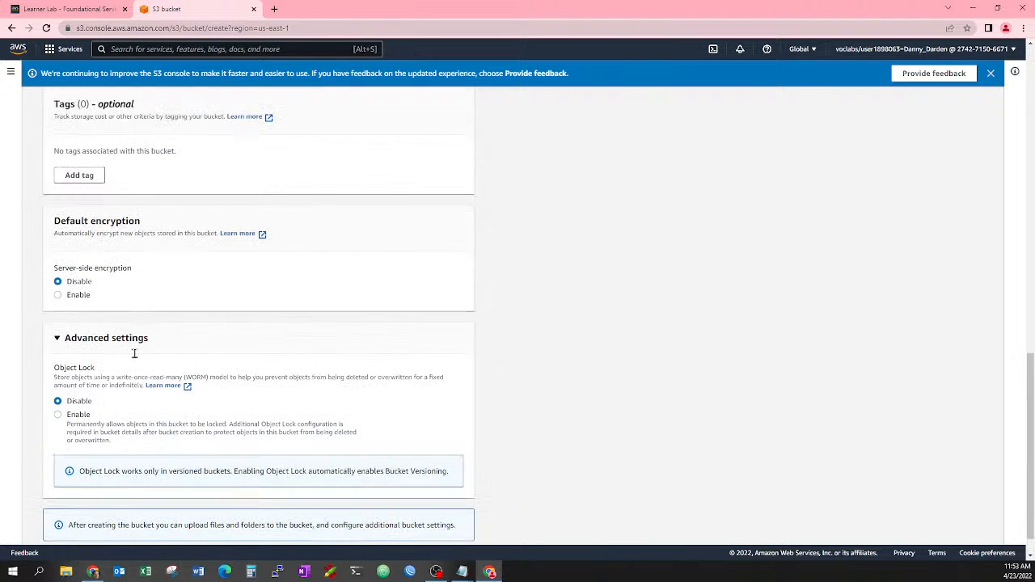
scroll(135, 356, up, 6)
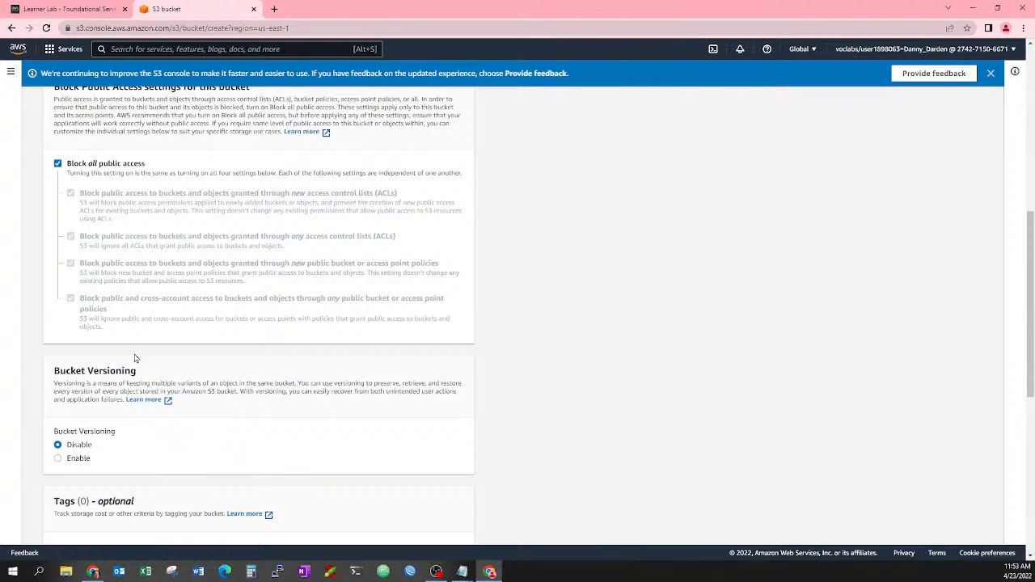
scroll(135, 358, up, 4)
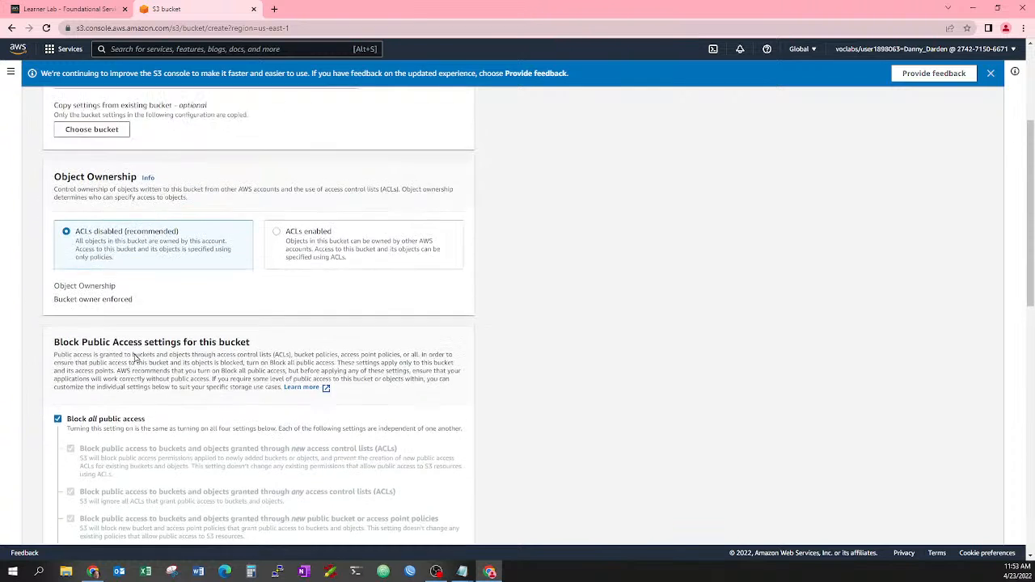
scroll(134, 354, up, 1)
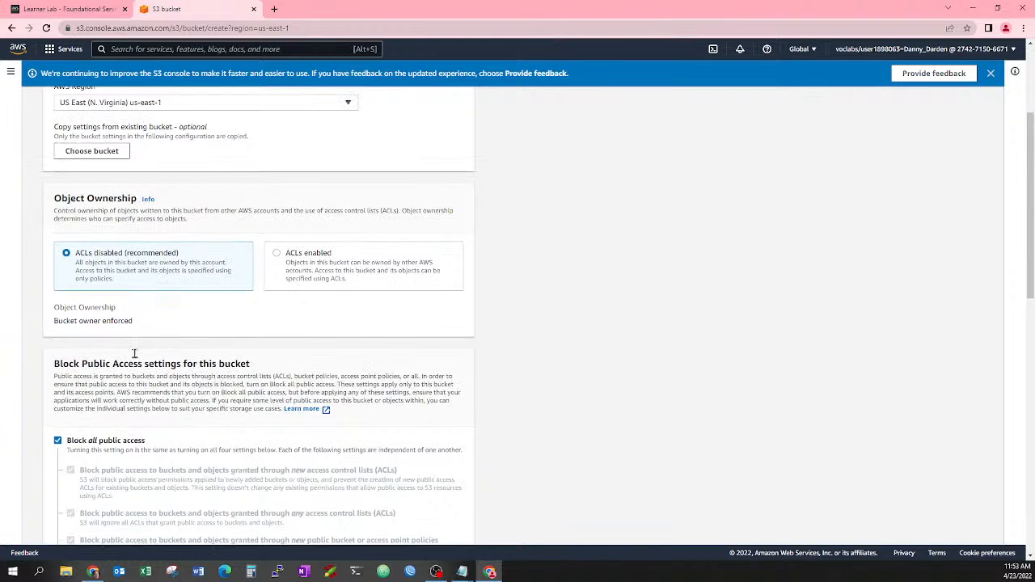
scroll(134, 354, up, 3)
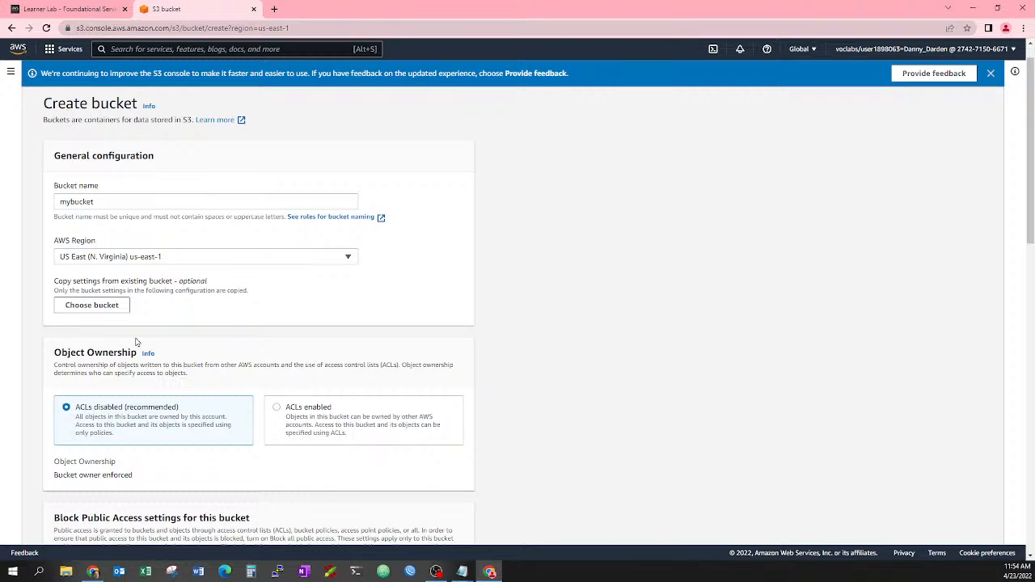
Try to create the bucket mybucket with the default settings and check its name field.
scroll(136, 342, down, 15)
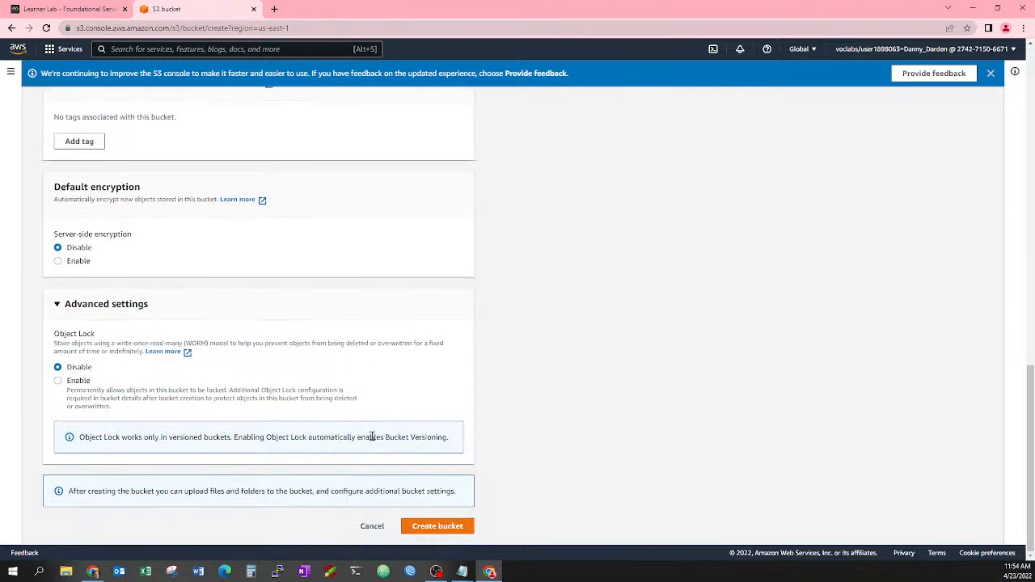
scroll(443, 531, up, 3)
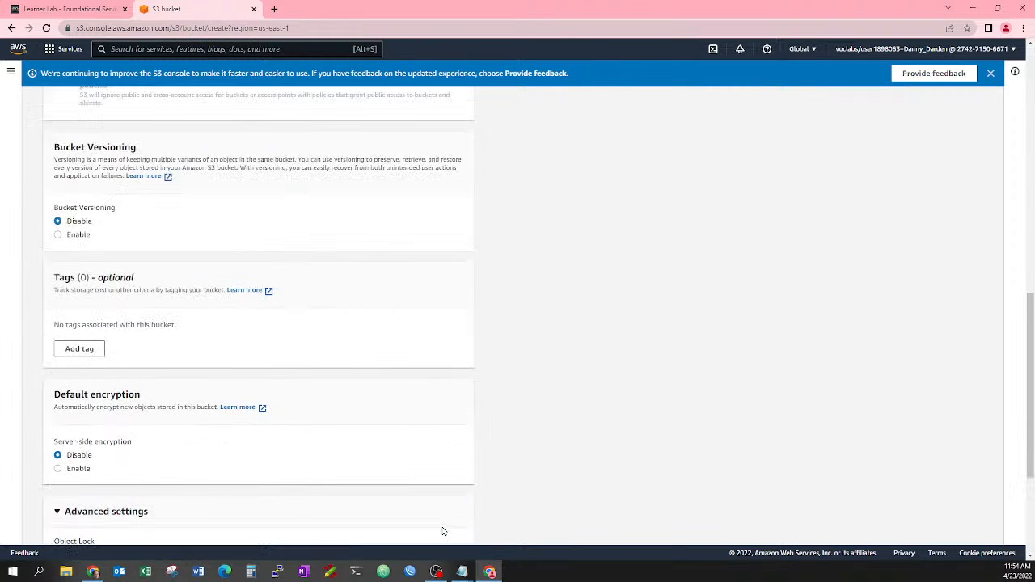
scroll(173, 179, up, 10)
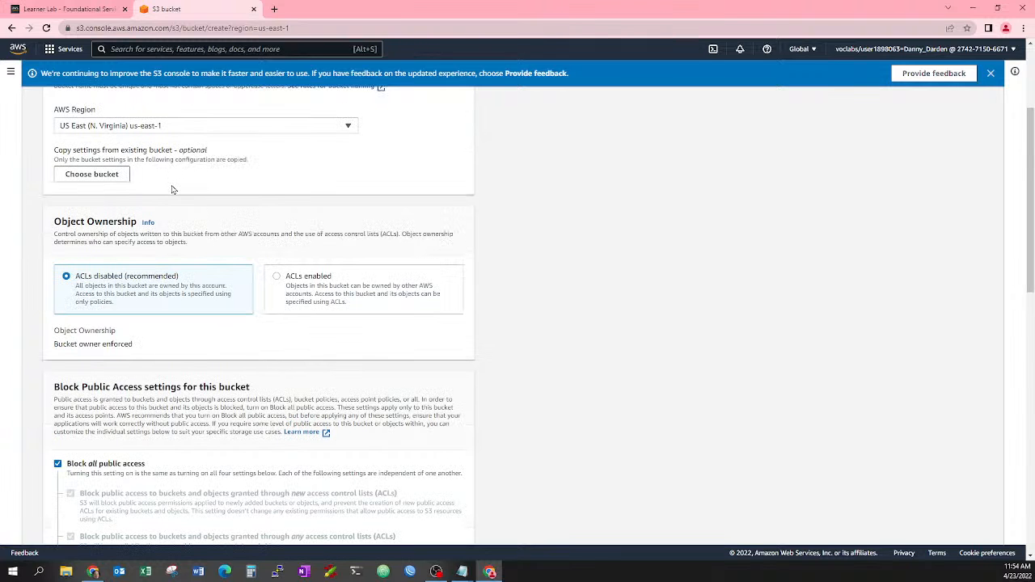
scroll(172, 188, up, 2)
scroll(172, 189, up, 1)
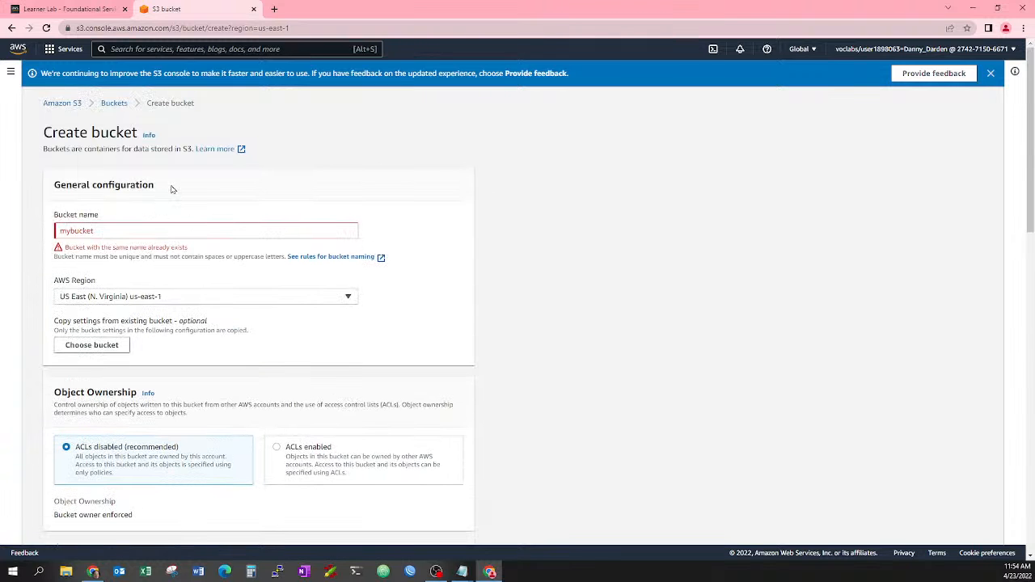
Try the bucket names mybucket1 and mybucket2.
click(158, 225)
text(1)
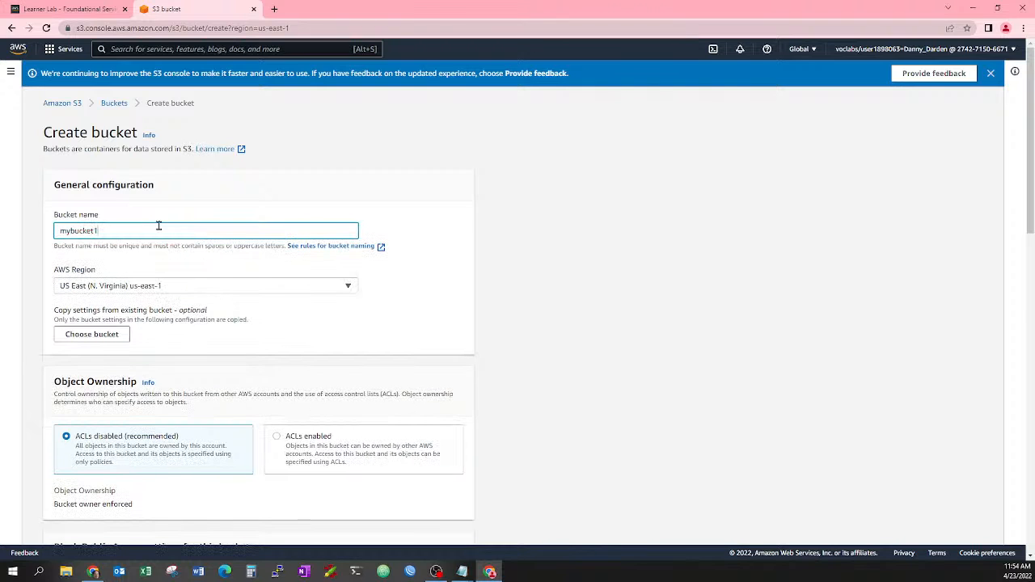
double_click(261, 234)
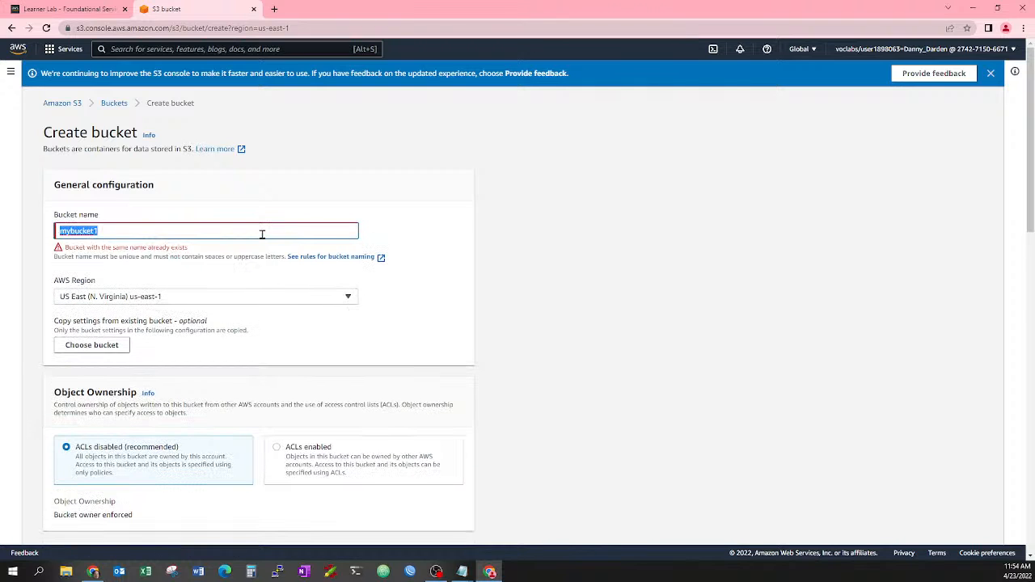
click(261, 233)
key(BackSpace)
text(2)
Try the bucket name my-bucket-2022, and leave the form for the list of buckets.
double_click(296, 236)
text(my)
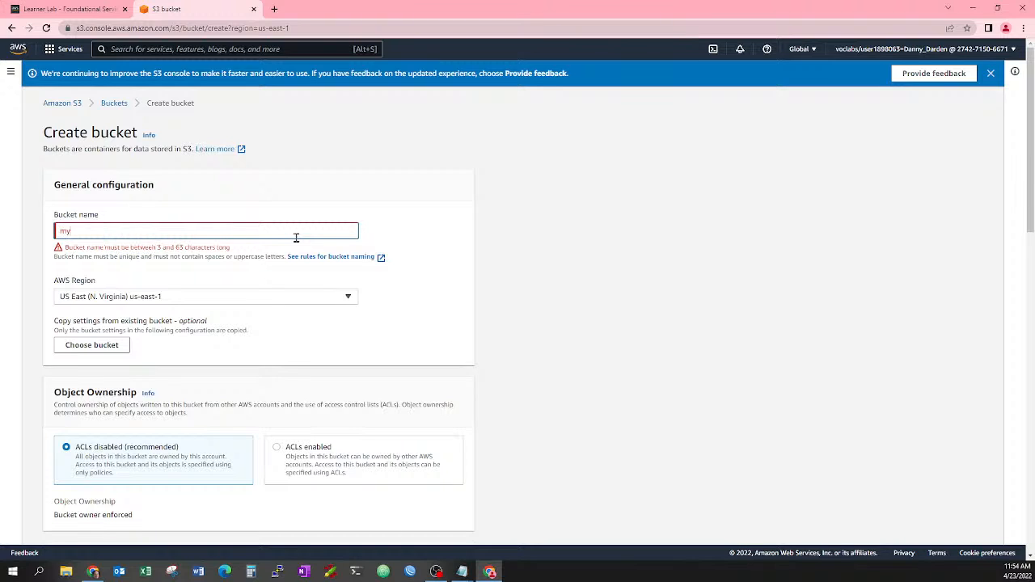
text(-bucket-2022)
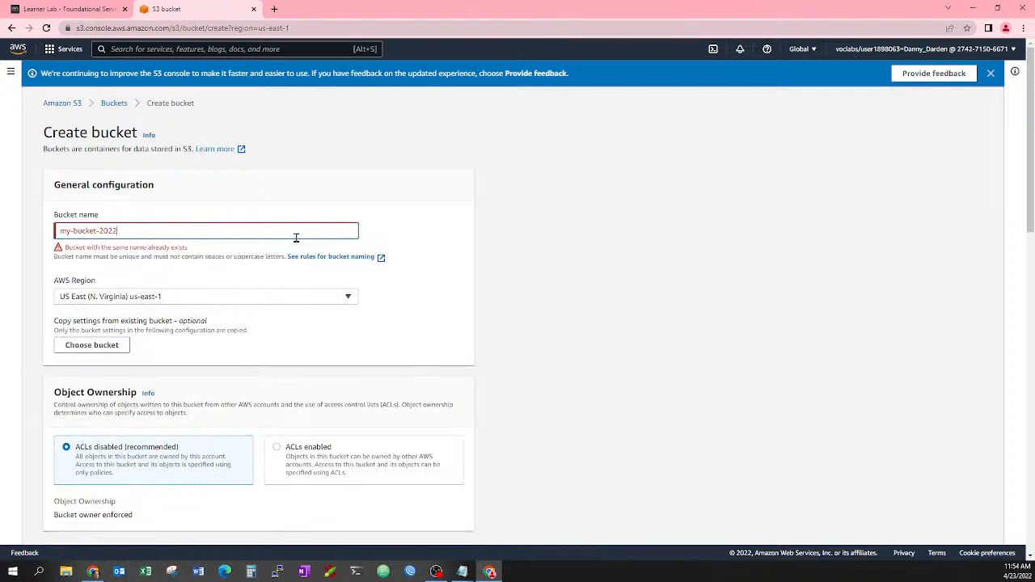
scroll(290, 243, down, 2)
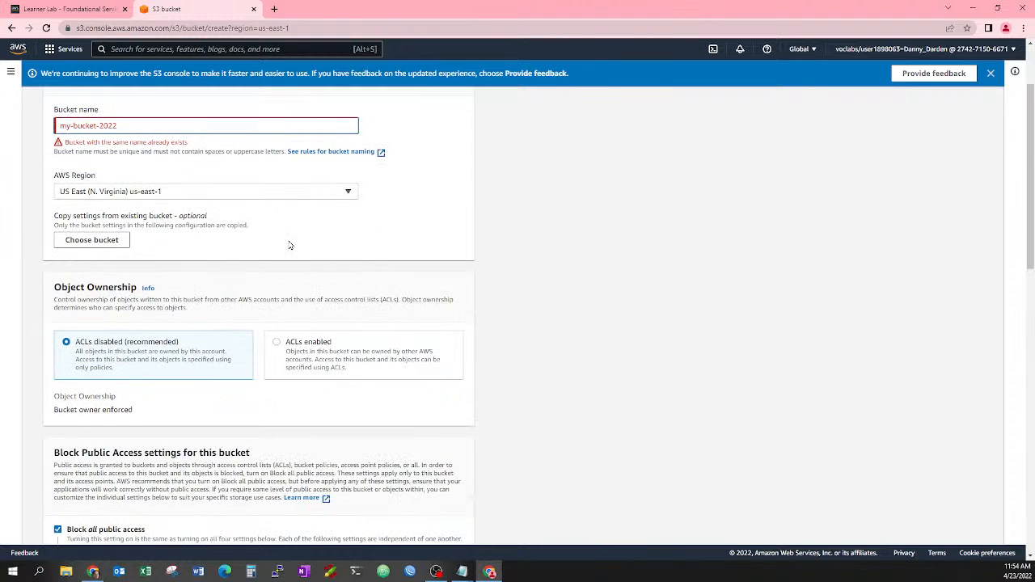
scroll(290, 245, up, 3)
click(111, 104)
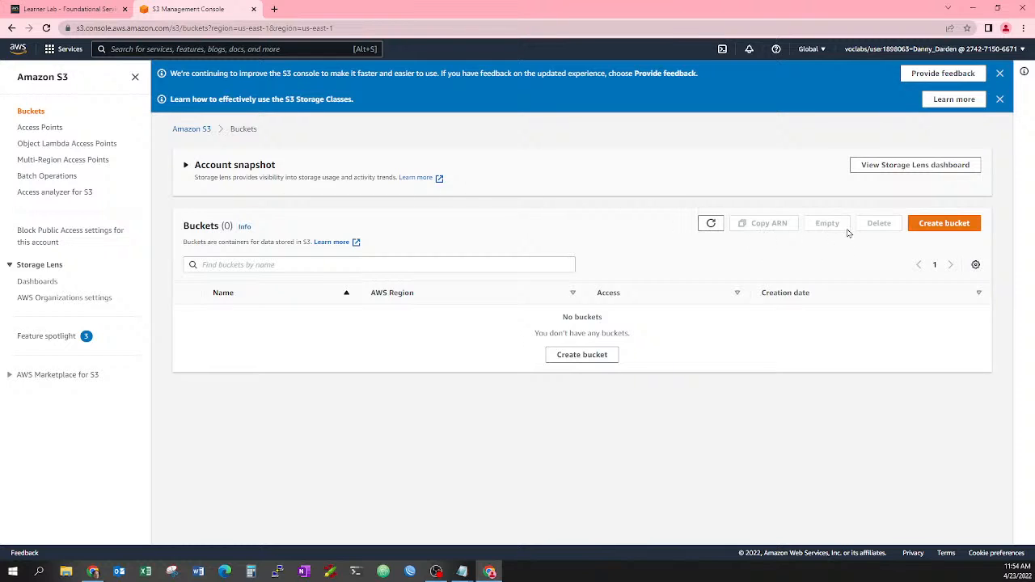
Start a new bucket and try to create it as mybucket2 with the default settings.
click(942, 225)
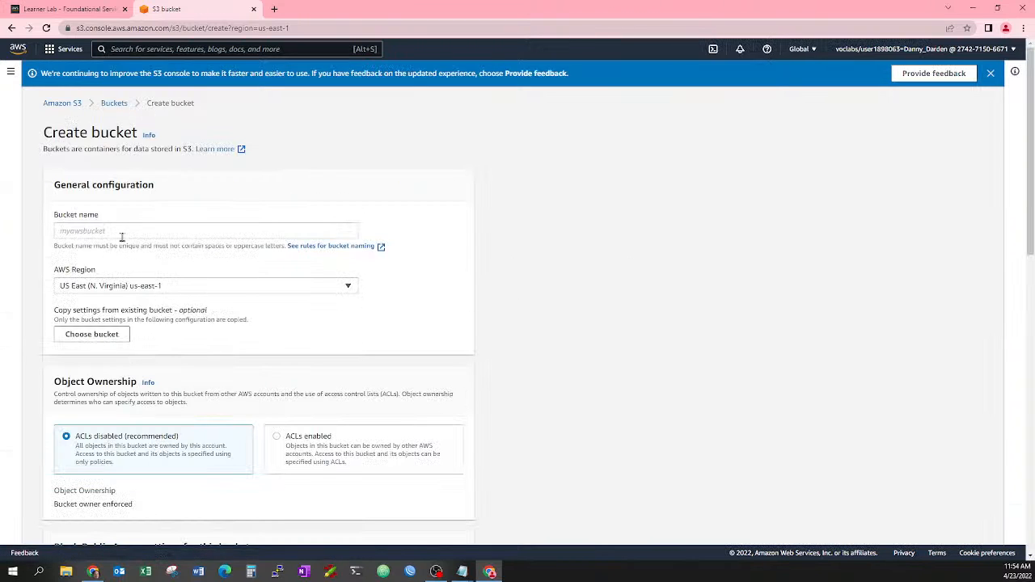
click(160, 229)
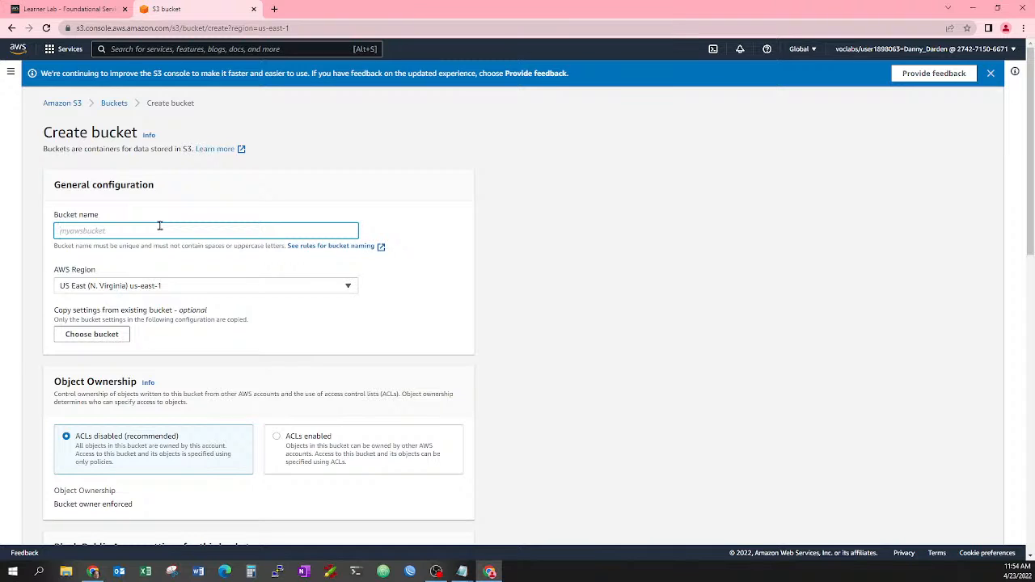
text(mybucket2)
scroll(395, 296, down, 12)
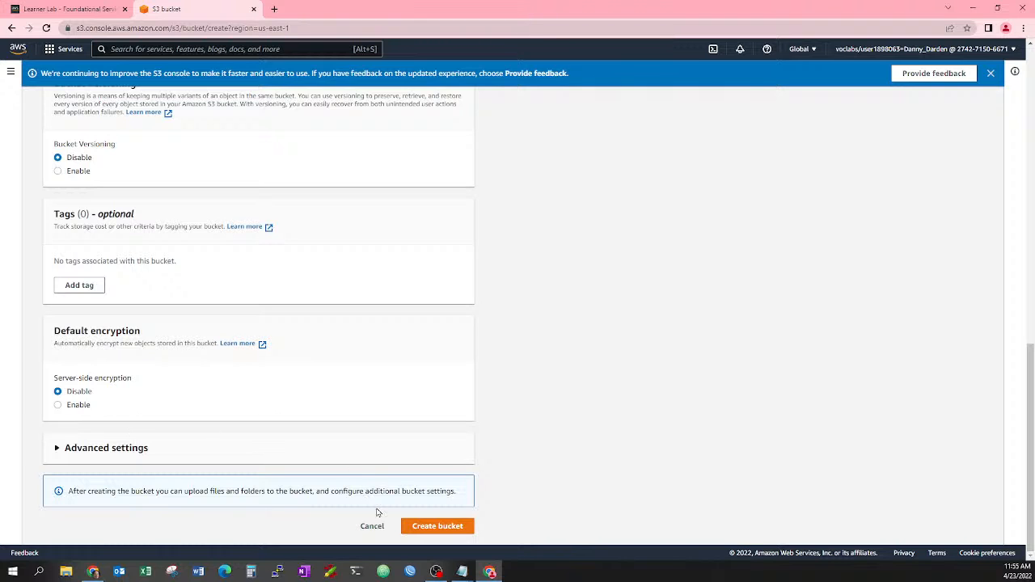
scroll(228, 252, up, 2)
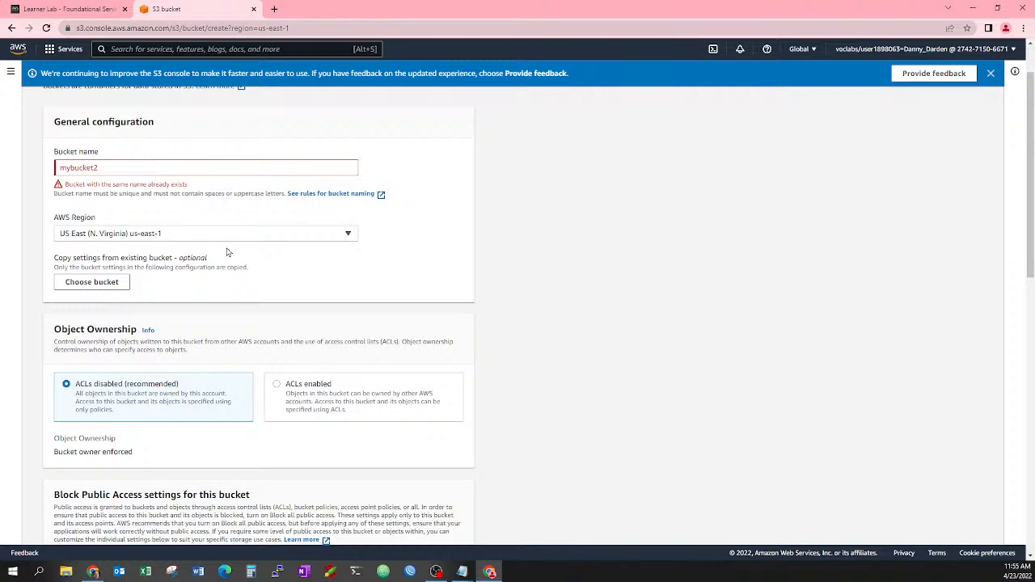
scroll(227, 253, up, 1)
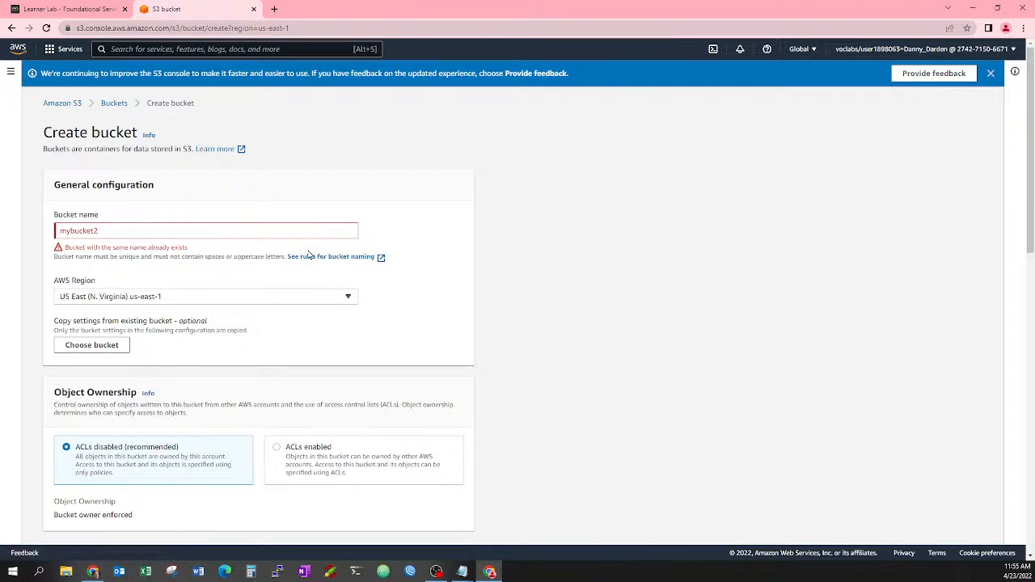
Change the bucket name to 2022bucket and create the bucket with the default settings.
triple_click(276, 231)
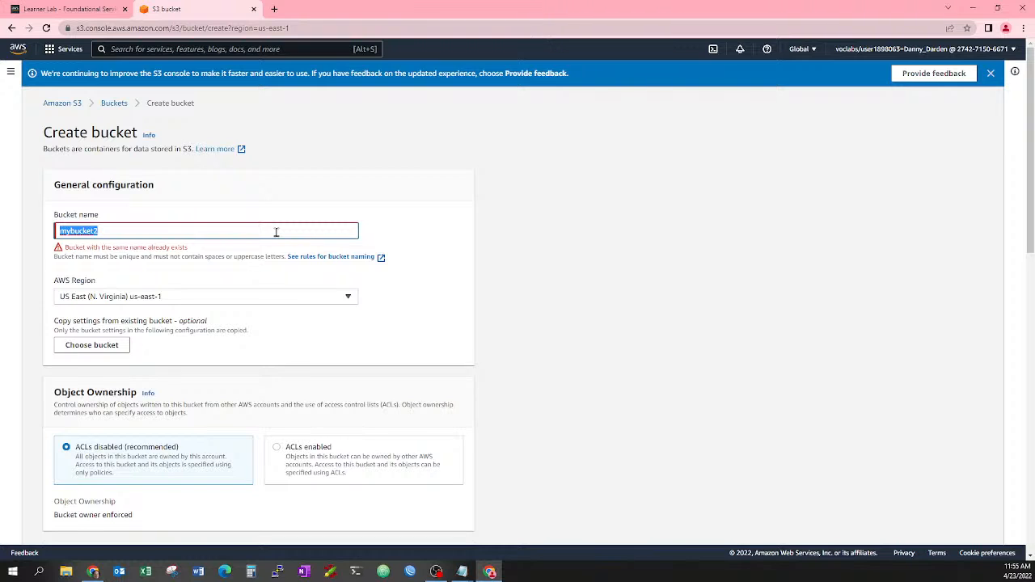
text(2022)
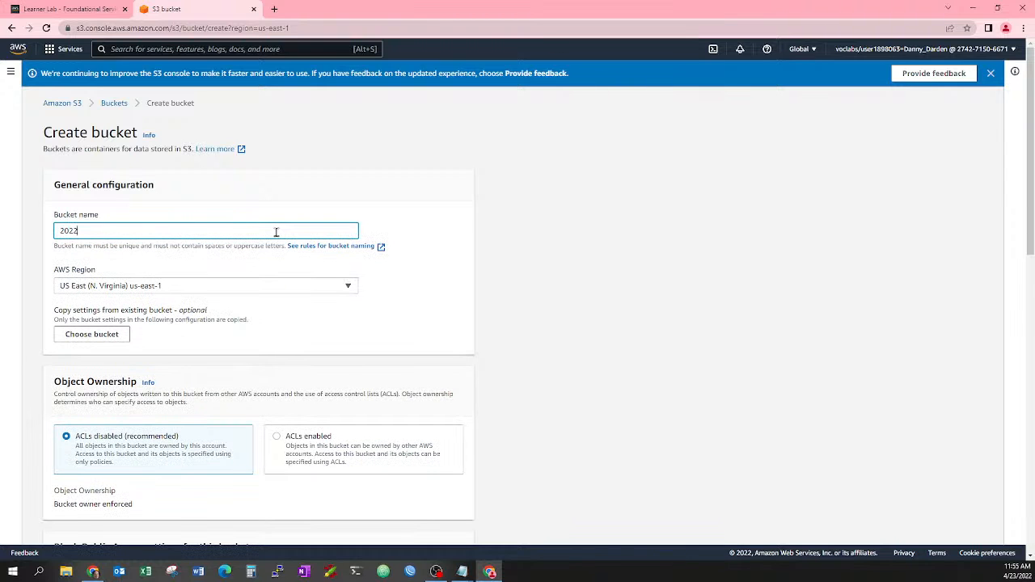
text(bucket)
scroll(451, 224, down, 2)
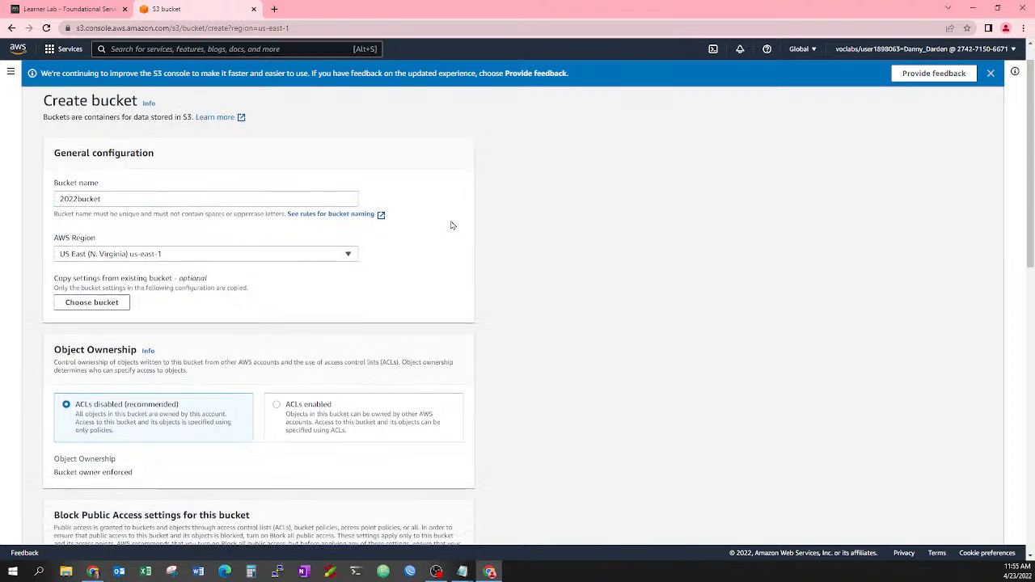
scroll(451, 234, down, 10)
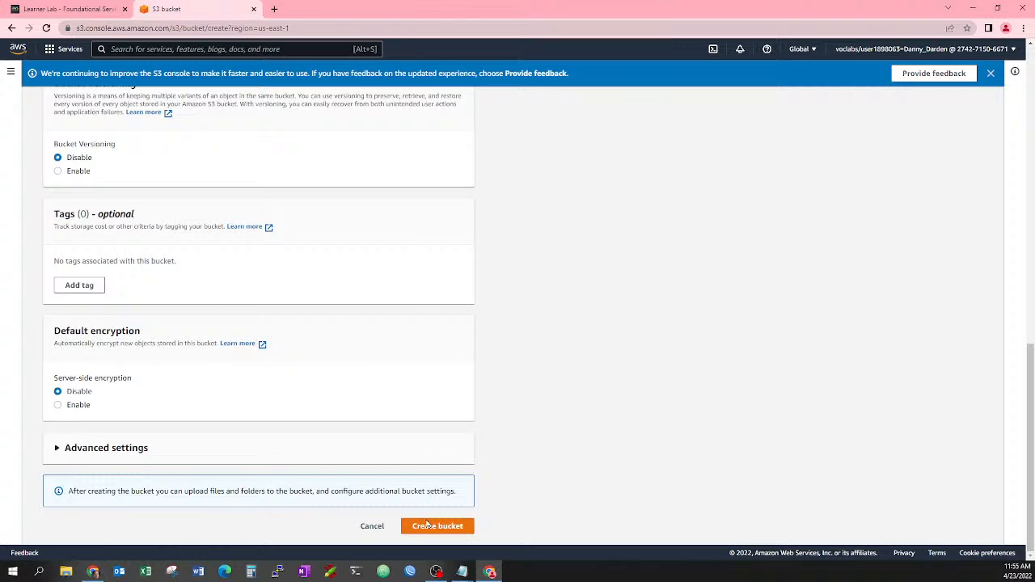
click(429, 526)
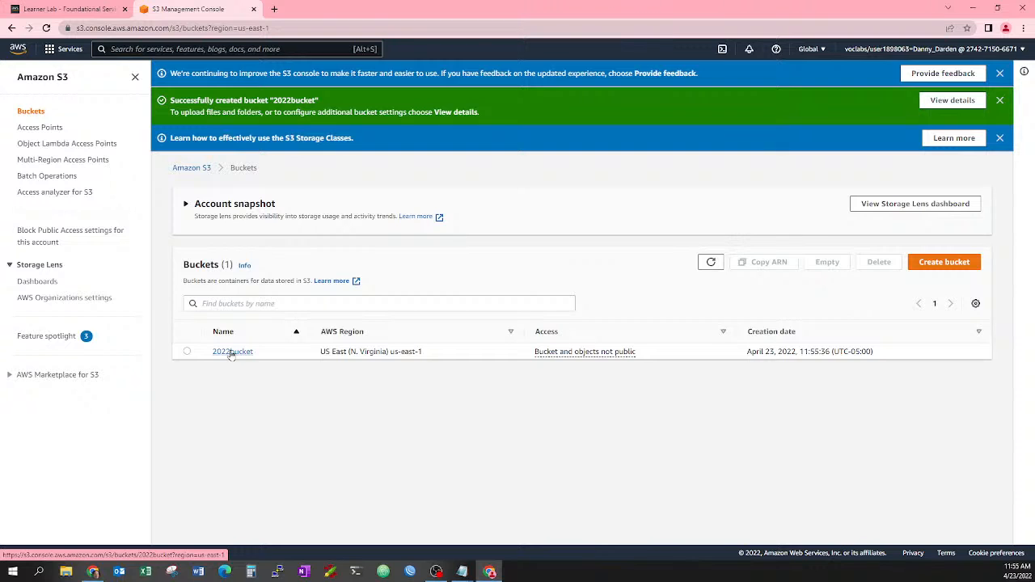
Open the list of S3 access points.
click(40, 127)
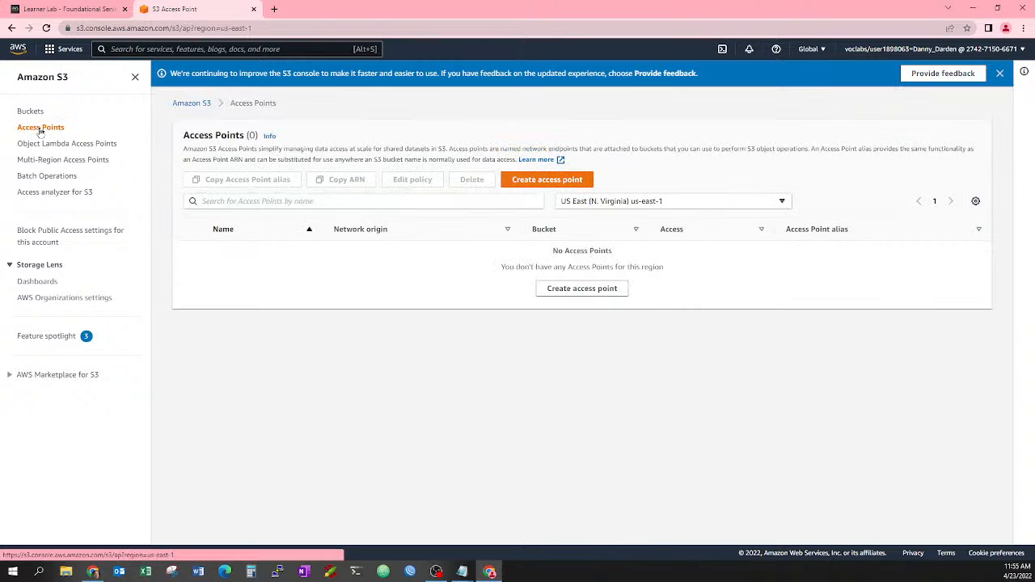
Start creating an S3 access point and enter "Access Point S3 Bucket" as its name.
click(527, 183)
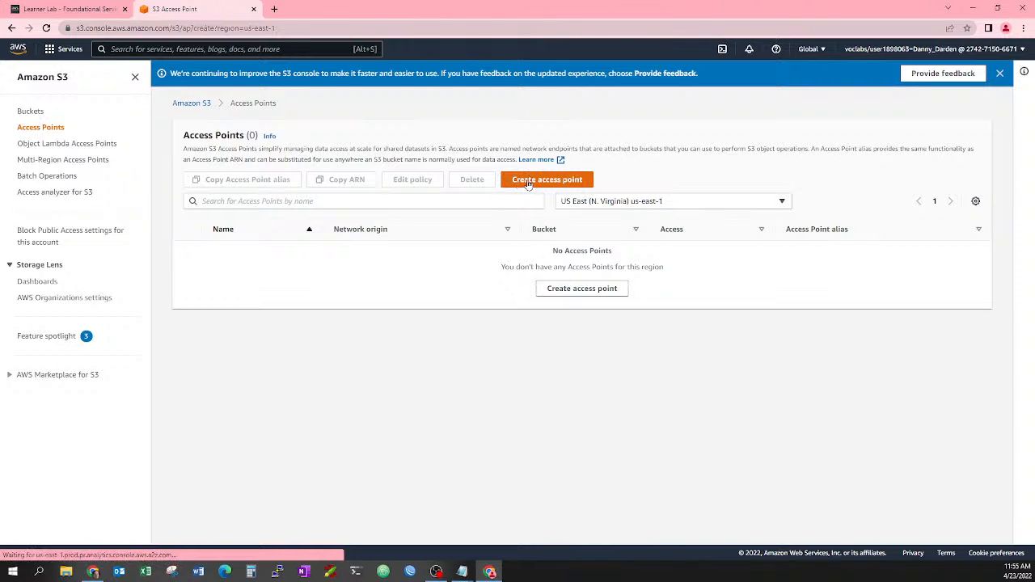
scroll(212, 234, up, 5)
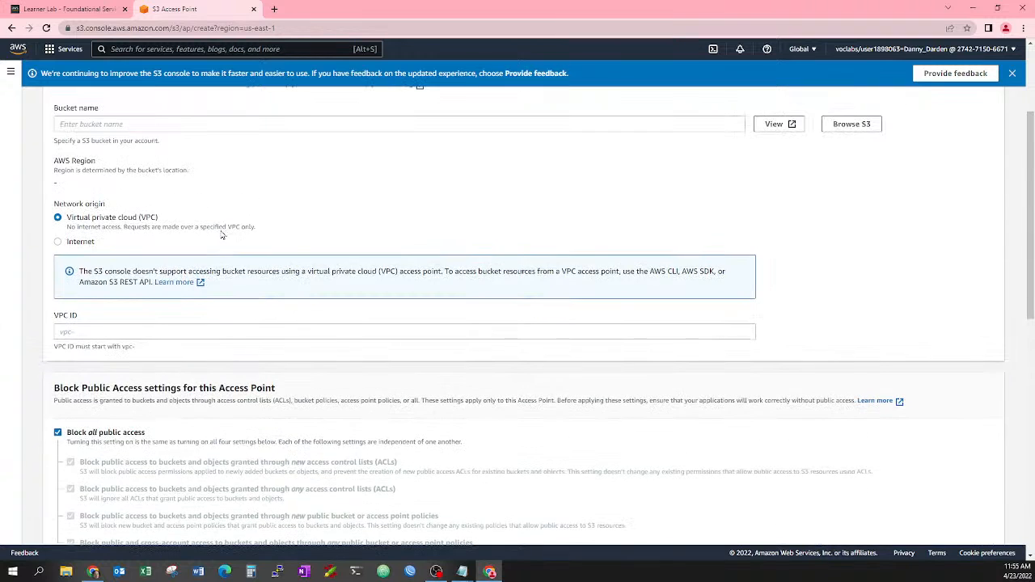
scroll(204, 237, up, 1)
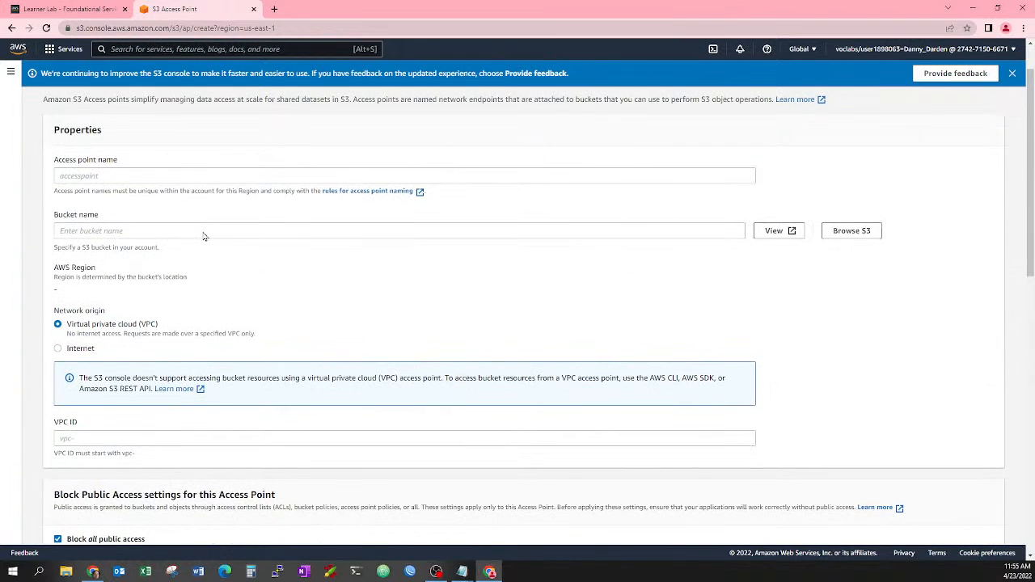
scroll(204, 236, up, 2)
click(199, 231)
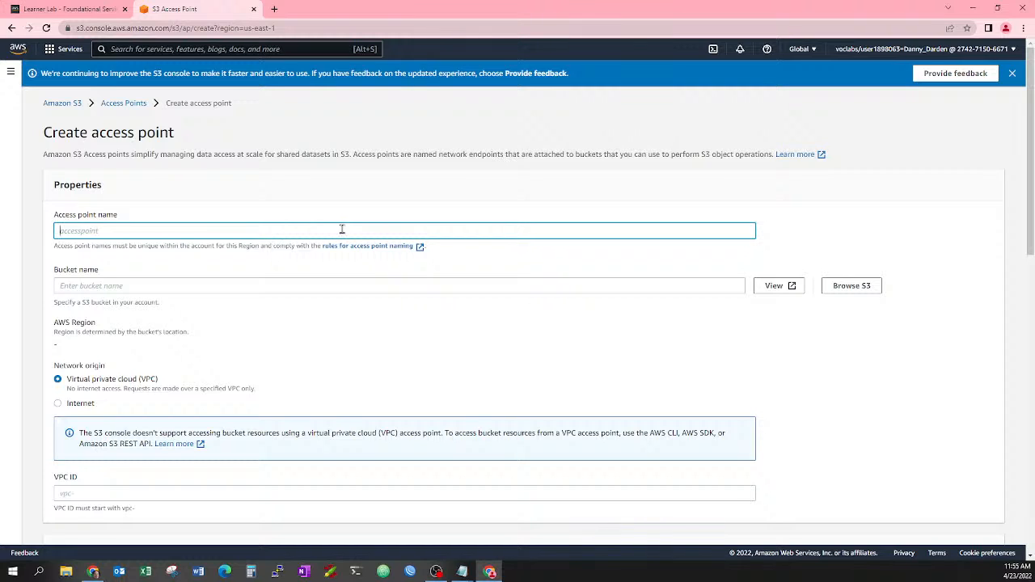
text(Access Point S3 Bucket)
Copy the bucket name 2022bucket from the list of buckets and enter it as the access point's bucket.
click(449, 281)
click(761, 286)
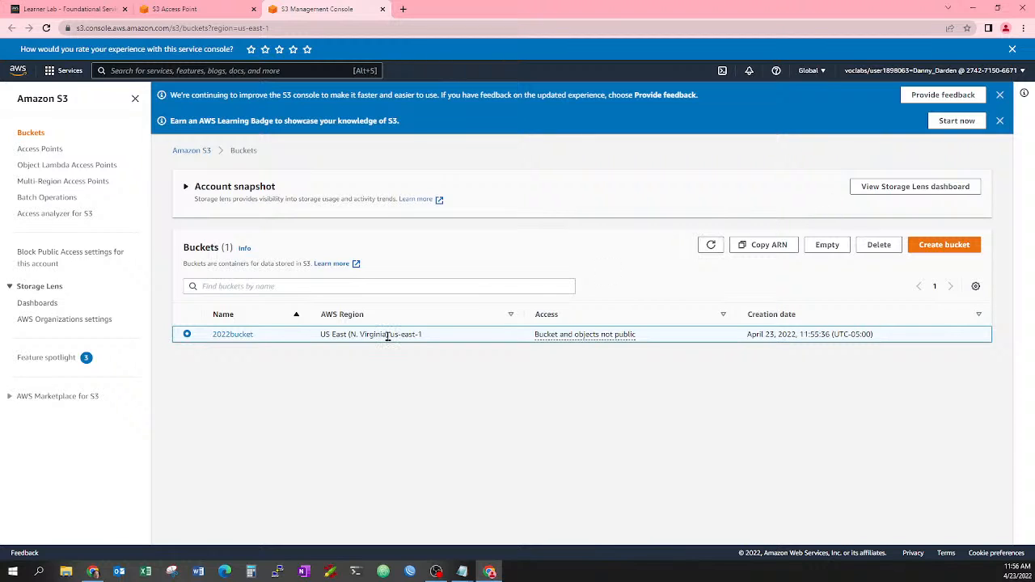
drag(254, 335, 214, 335)
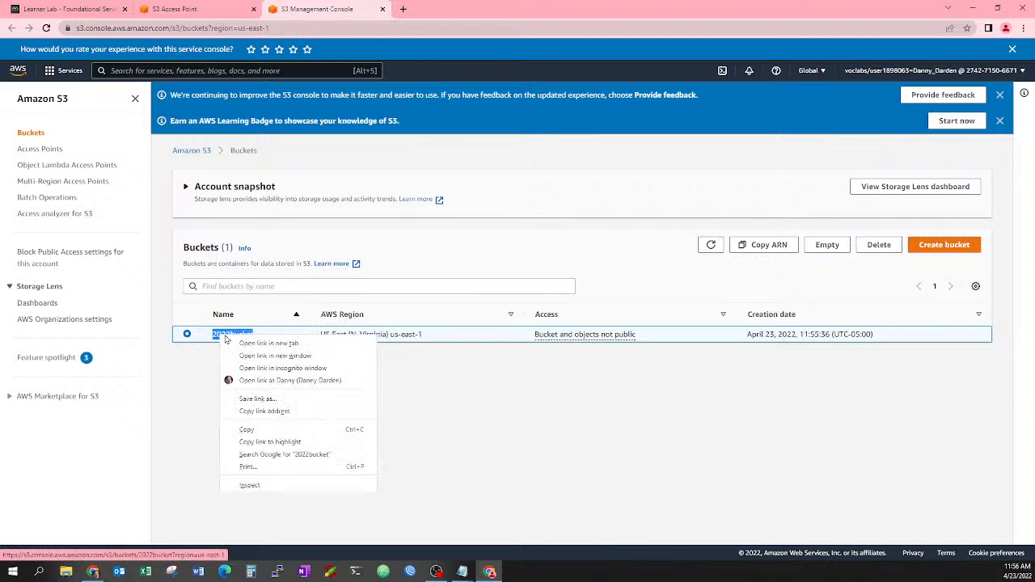
right_click(217, 335)
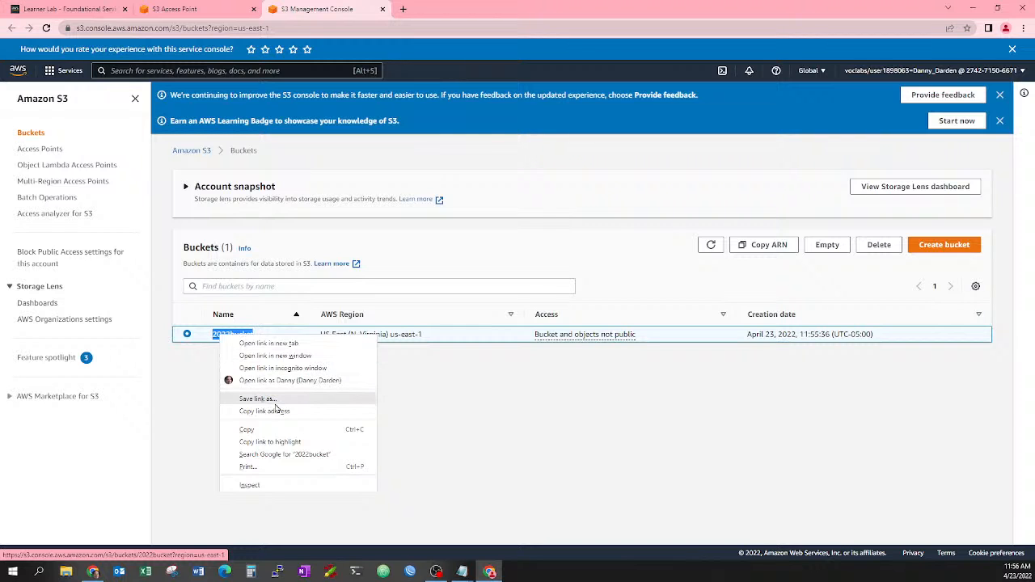
click(213, 10)
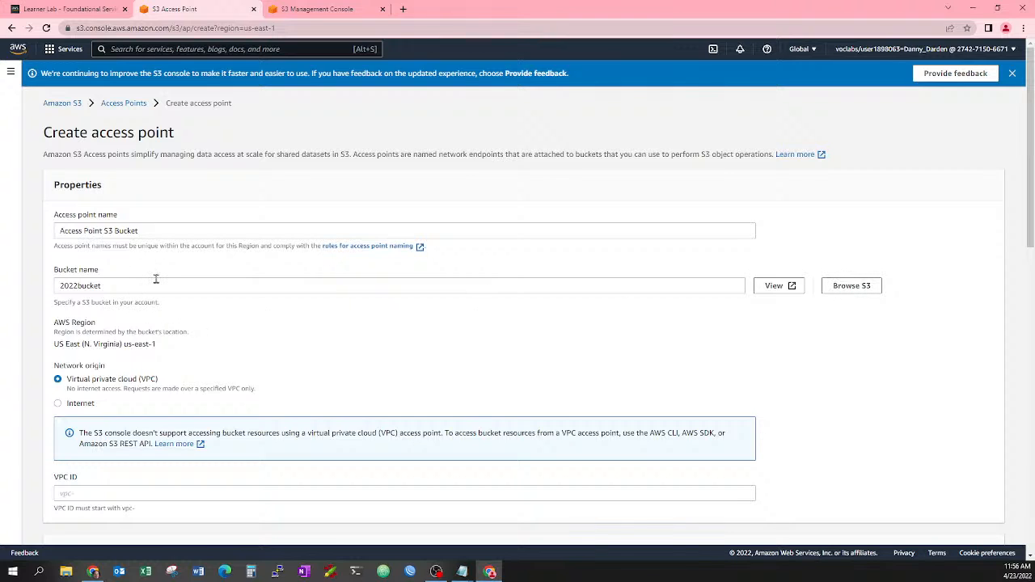
Review the access point form's VPC ID, Block Public Access and Access Point policy settings.
scroll(189, 257, down, 1)
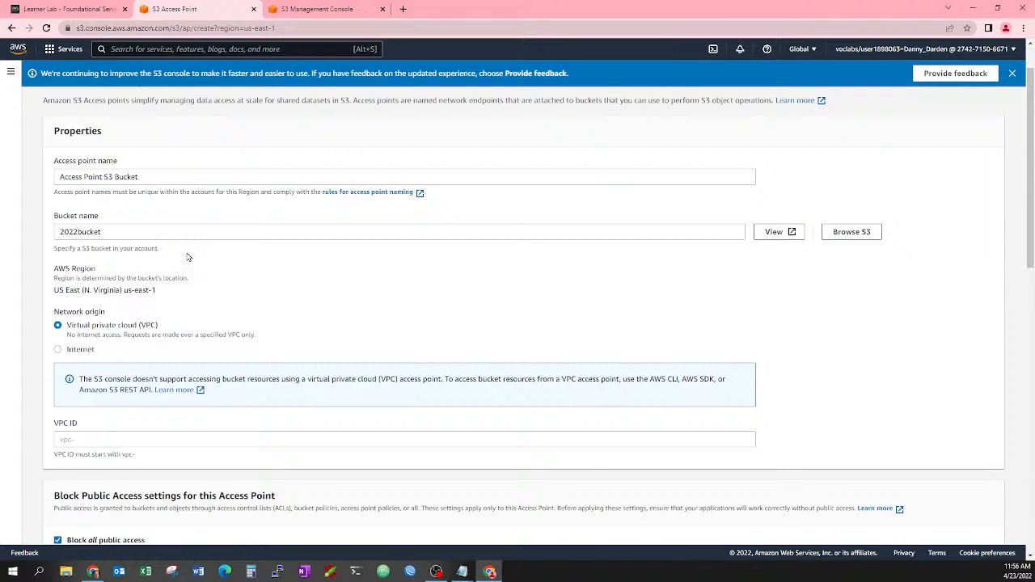
scroll(188, 257, down, 1)
click(197, 384)
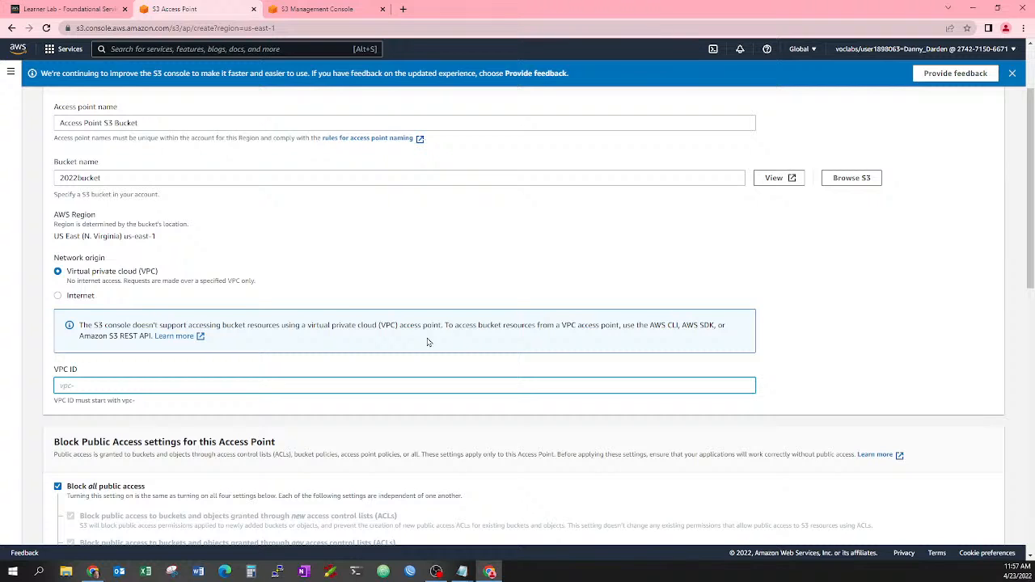
scroll(251, 354, down, 1)
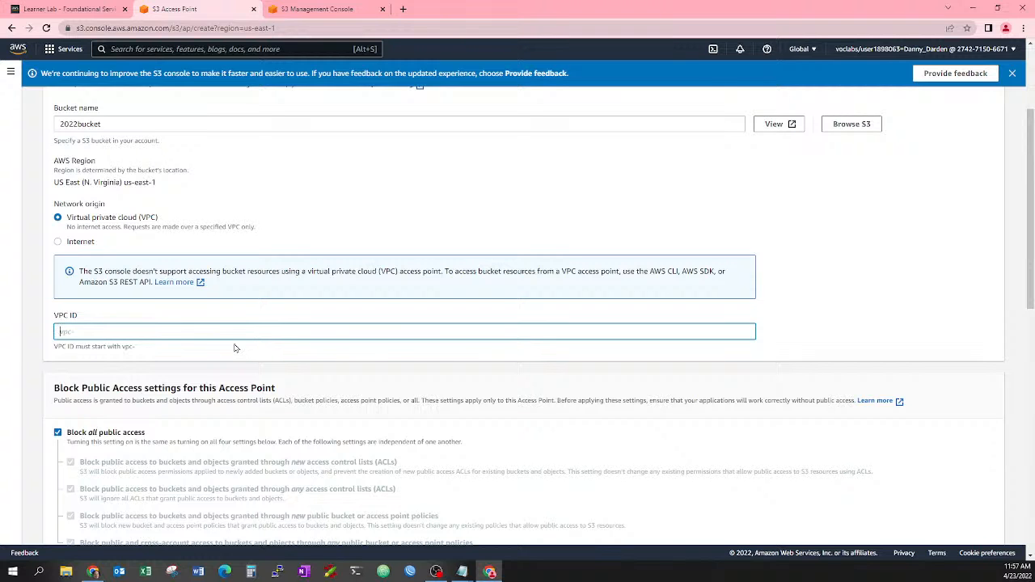
scroll(235, 348, down, 8)
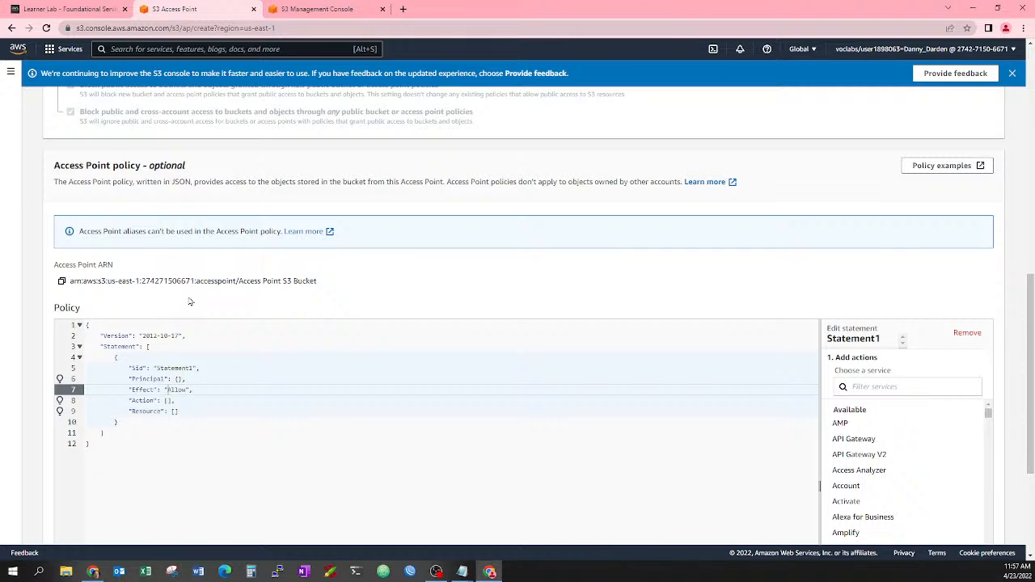
scroll(189, 301, down, 2)
scroll(185, 286, up, 3)
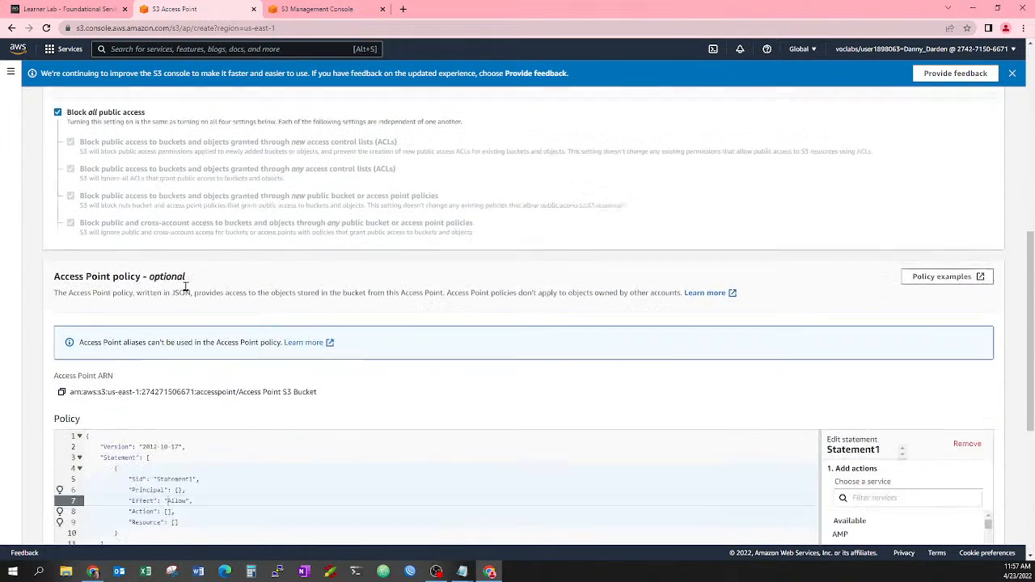
scroll(185, 286, up, 2)
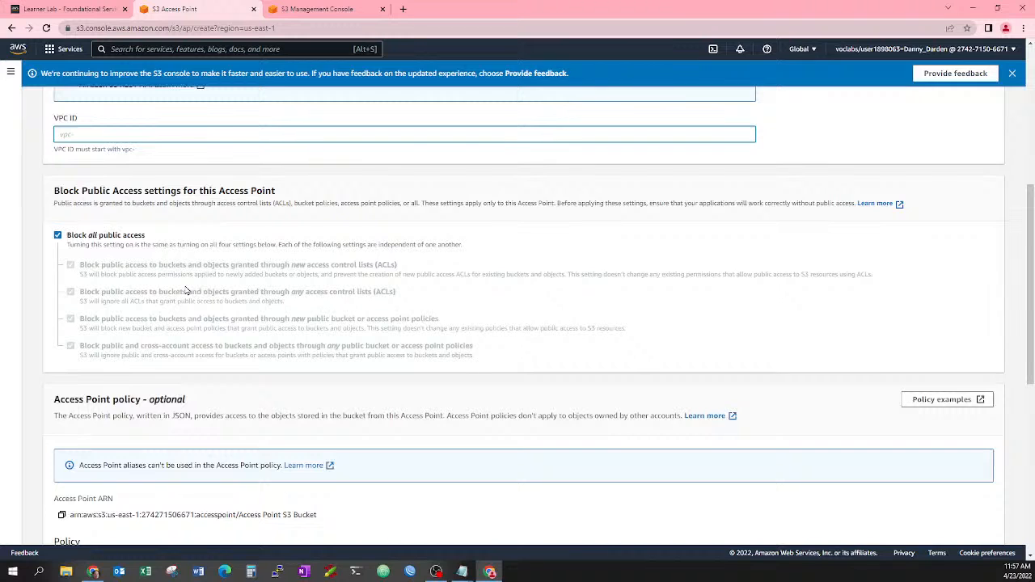
scroll(186, 289, up, 6)
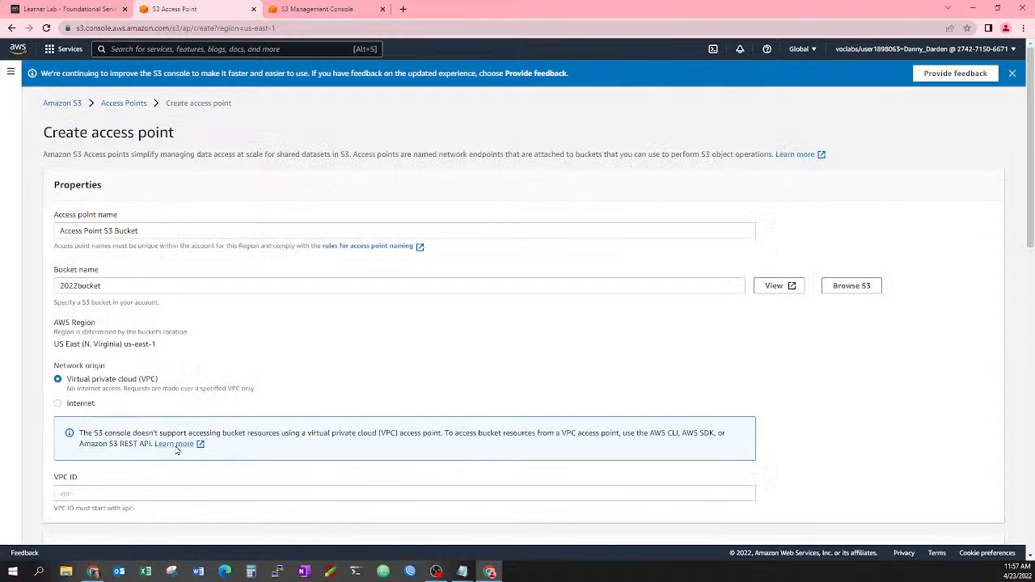
Open the guide on access points restricted to a VPC and copy its example create-access-point command.
click(176, 444)
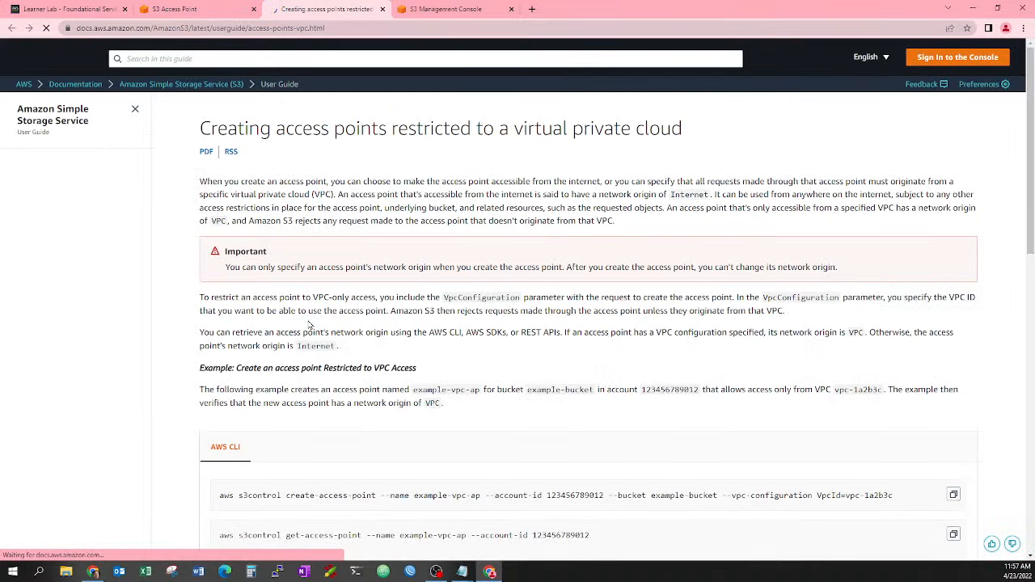
scroll(308, 324, down, 4)
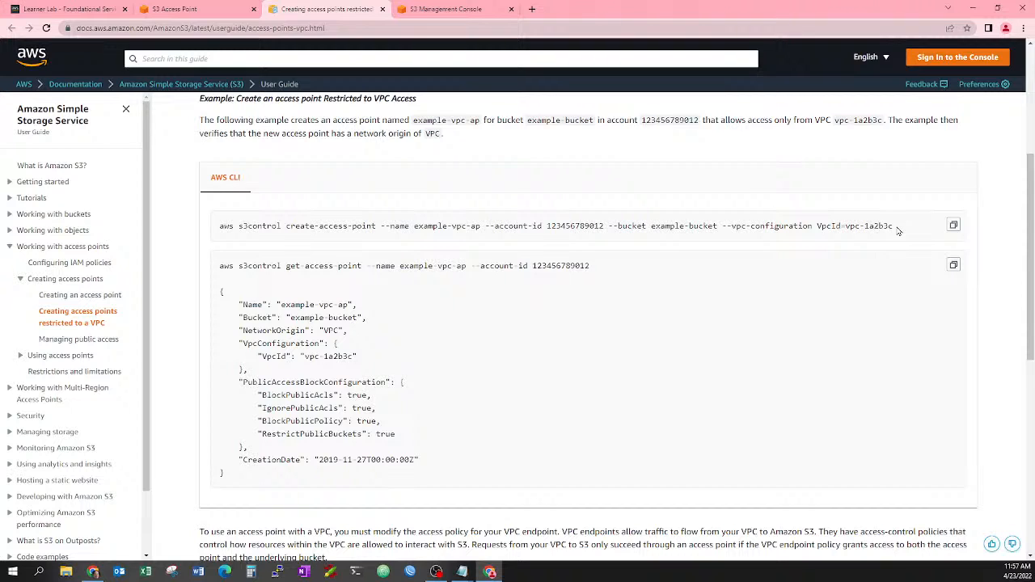
drag(897, 231, 731, 240)
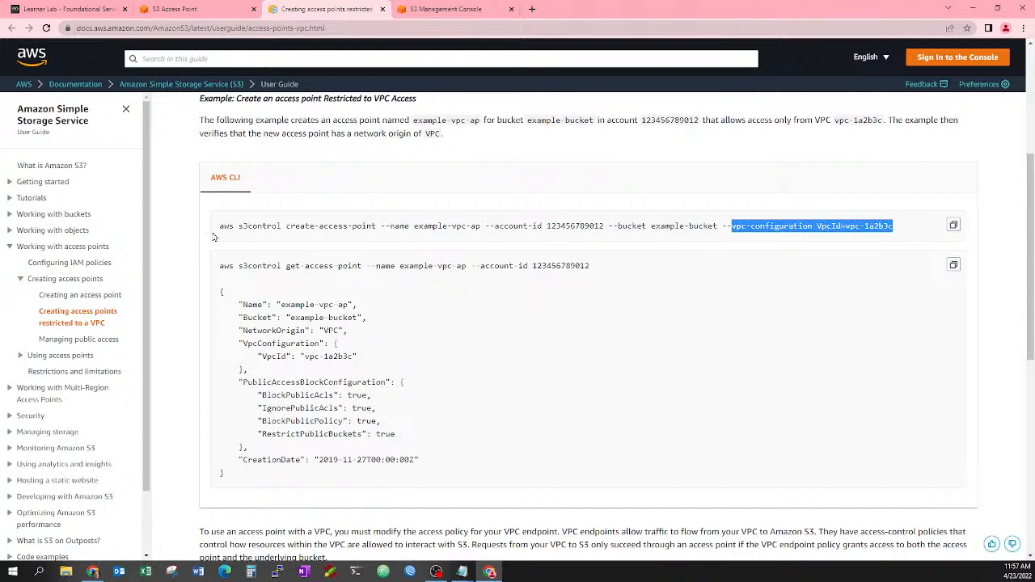
drag(222, 227, 606, 229)
key(ctrl+c)
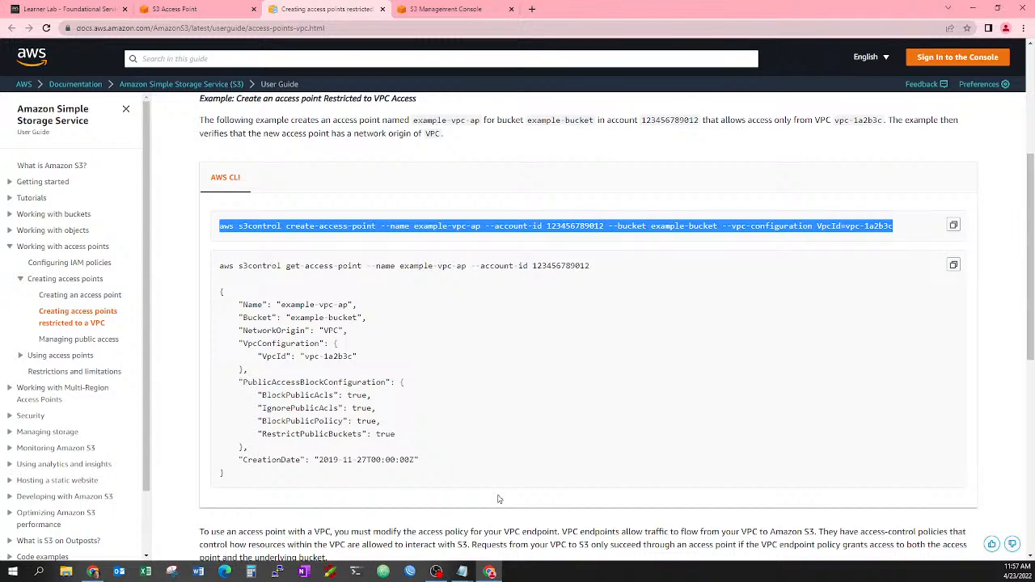
Switch to Notepad, paste the command below the existing notes, and set its --name value to 2022bucket.
key(alt+Tab)
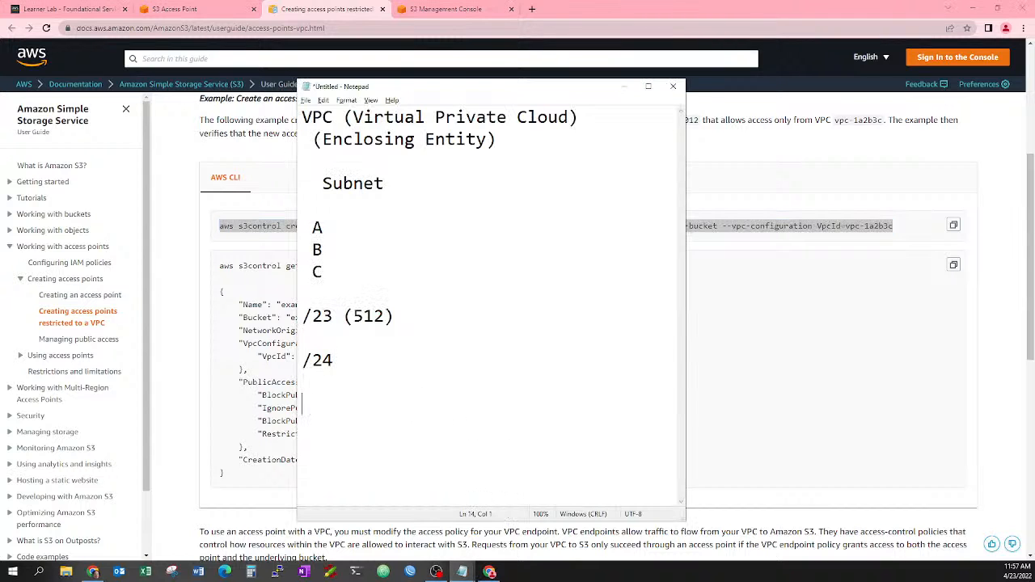
key(Return)
key(Return)
key(ctrl+v)
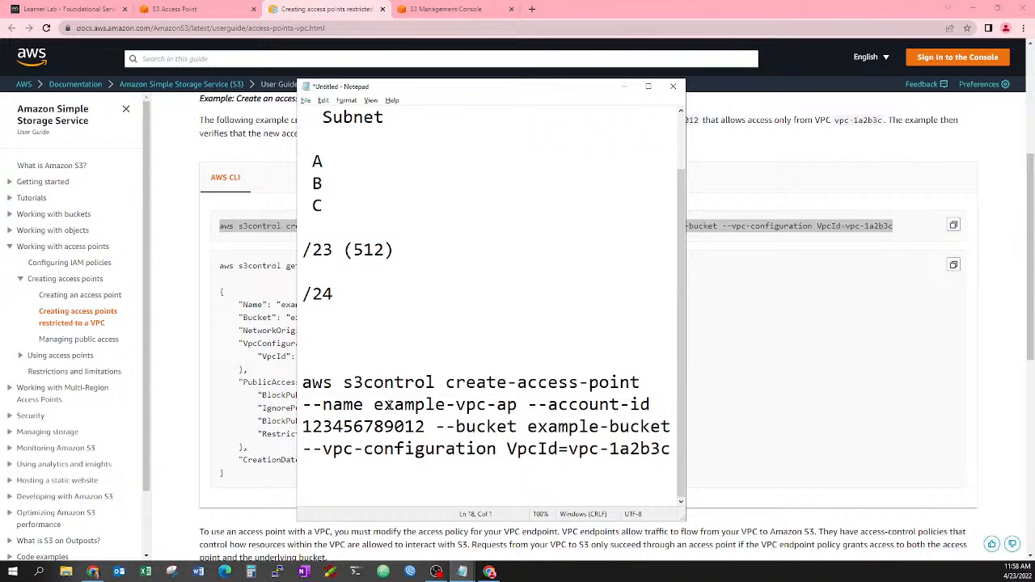
drag(373, 404, 509, 405)
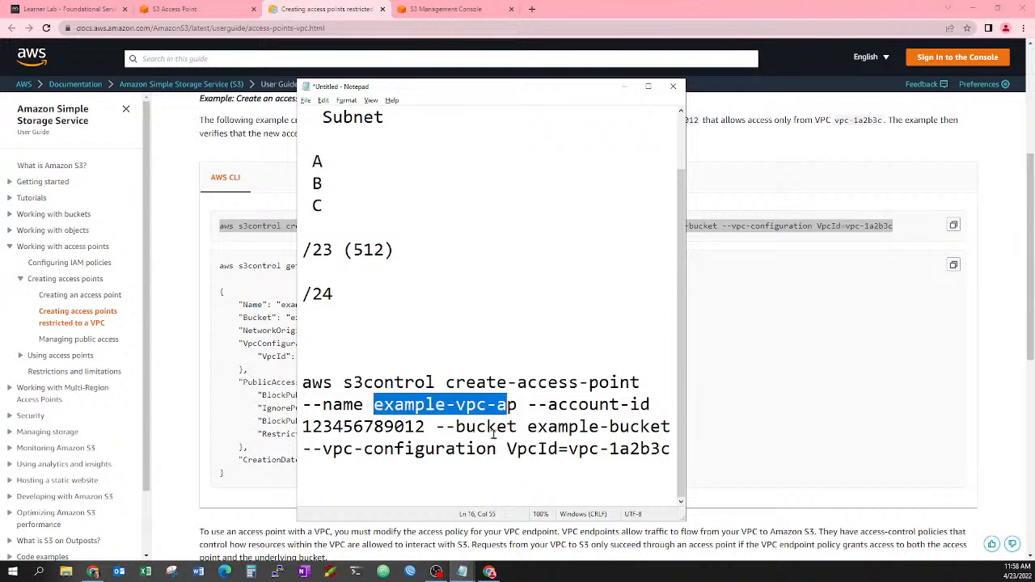
text(2022bucket)
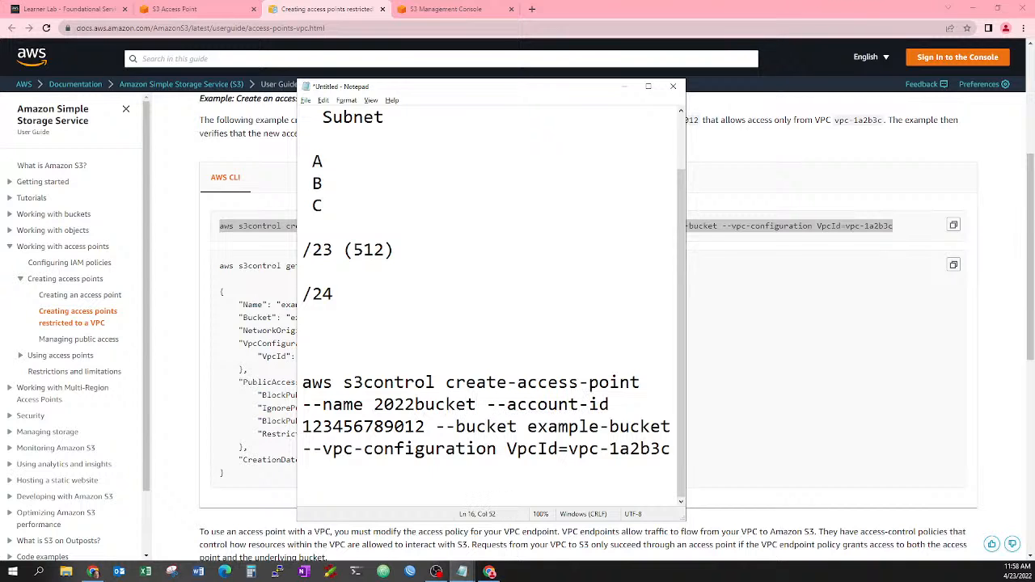
Return to the AWS console, search for the VPC service, and open its list of endpoints.
click(412, 10)
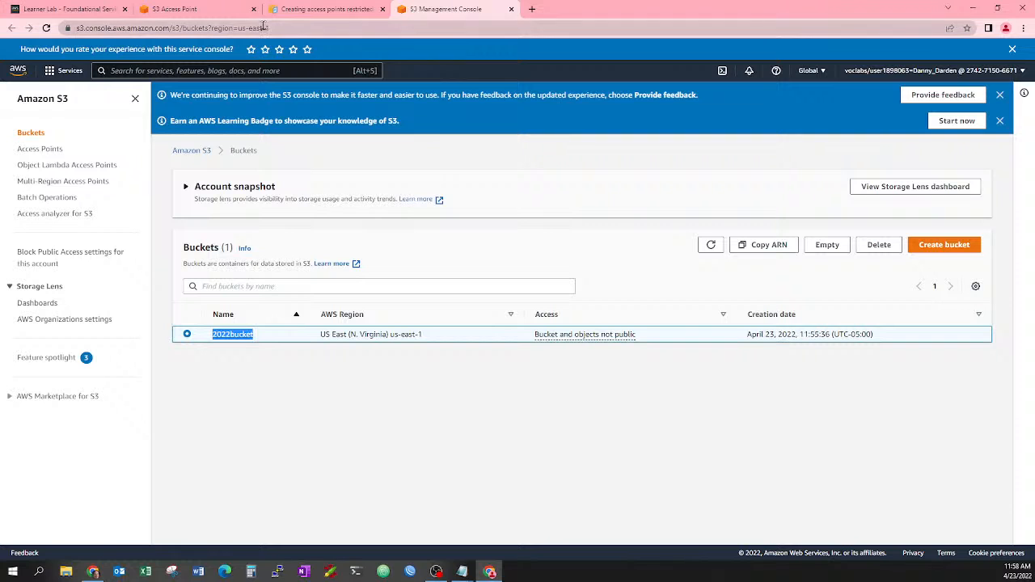
click(319, 10)
scroll(361, 167, up, 3)
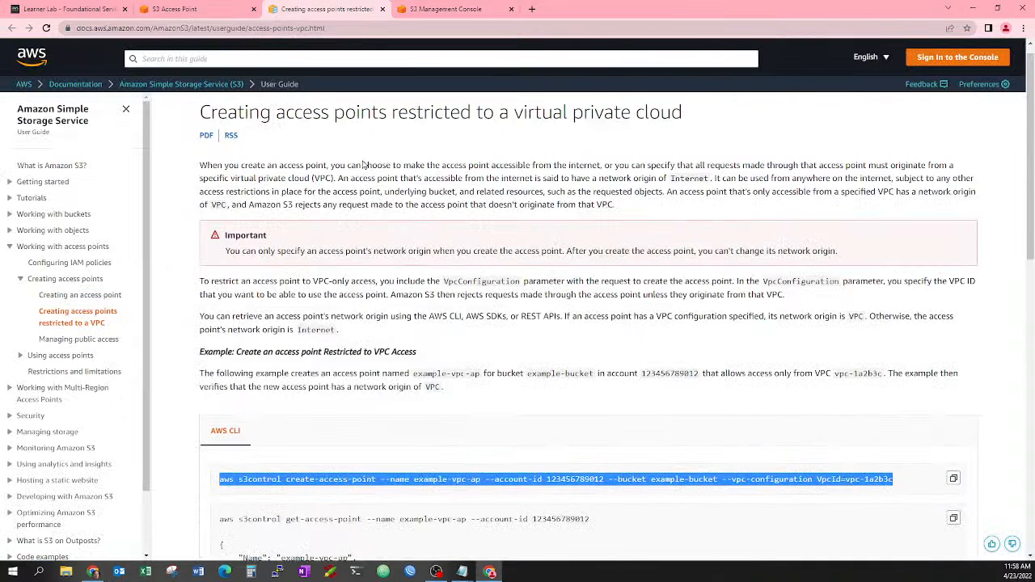
click(174, 9)
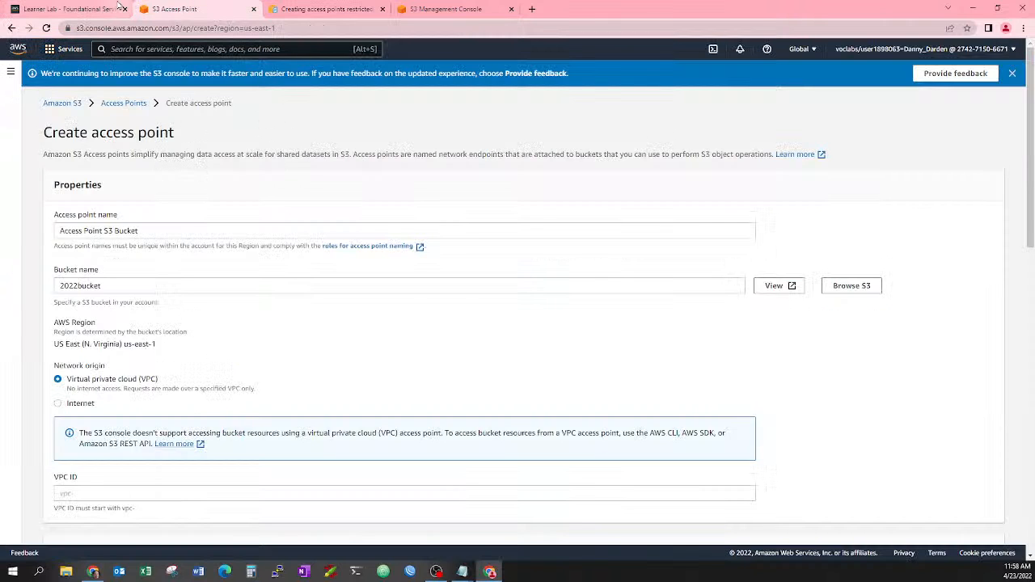
click(170, 49)
text(vpc)
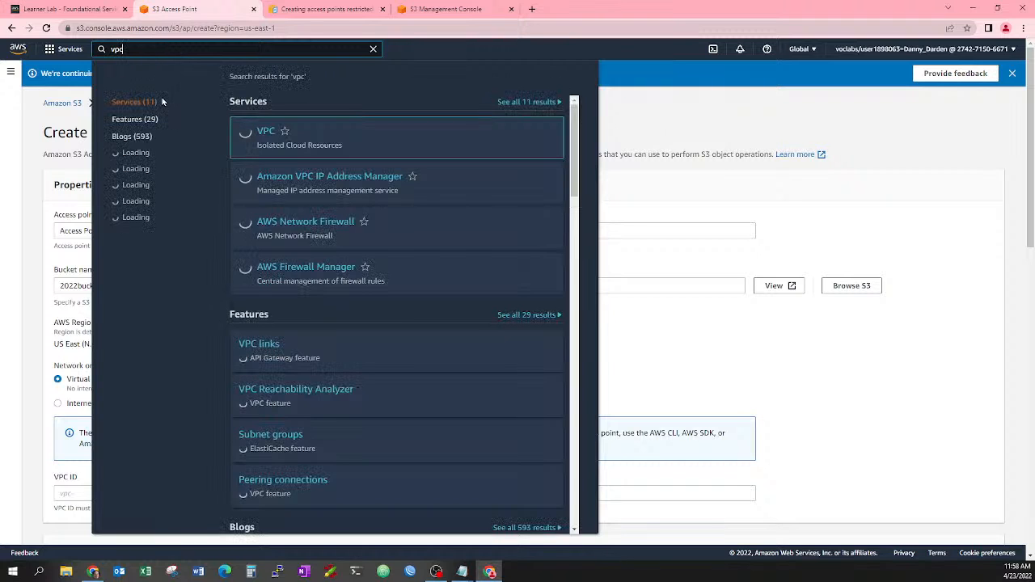
click(266, 132)
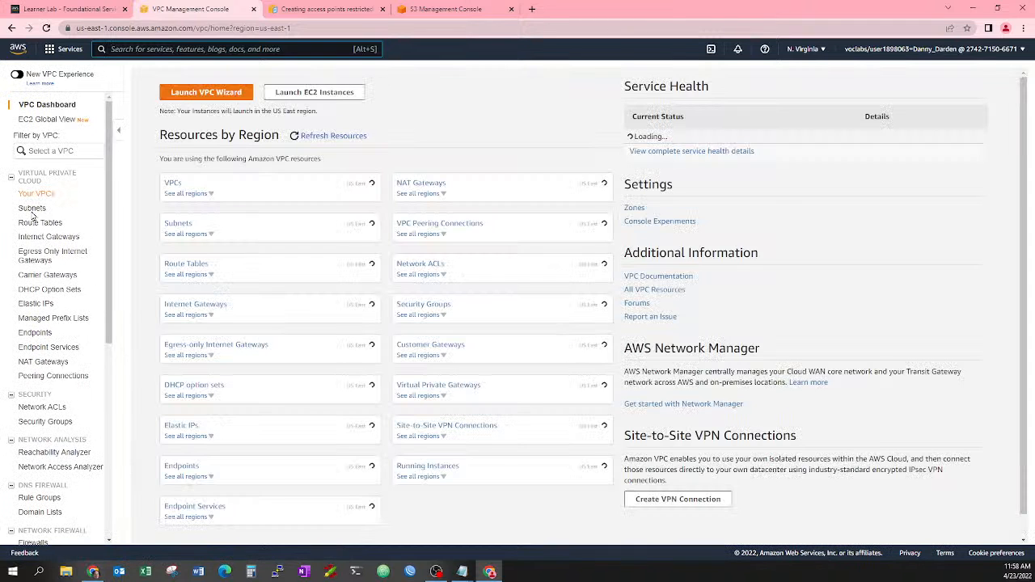
click(37, 332)
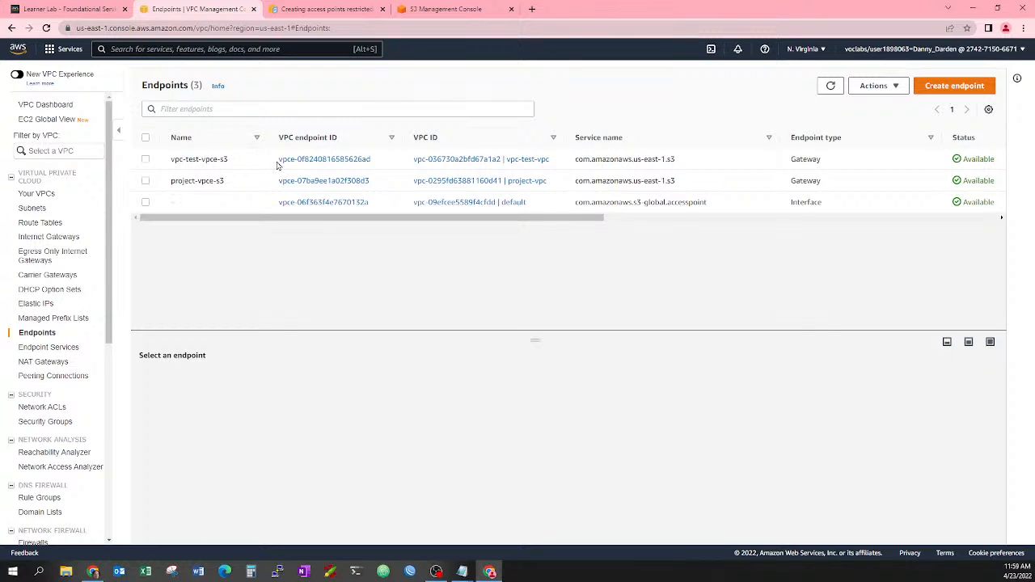
Copy the endpoint ID of vpc-test-vpce-s3 and switch back to the Notepad notes.
drag(279, 162, 356, 173)
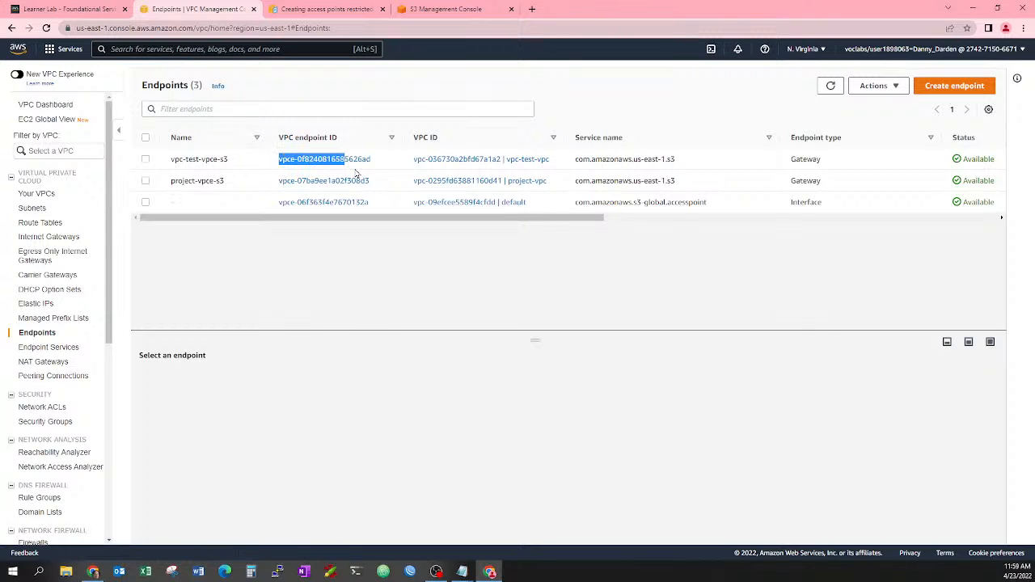
right_click(355, 174)
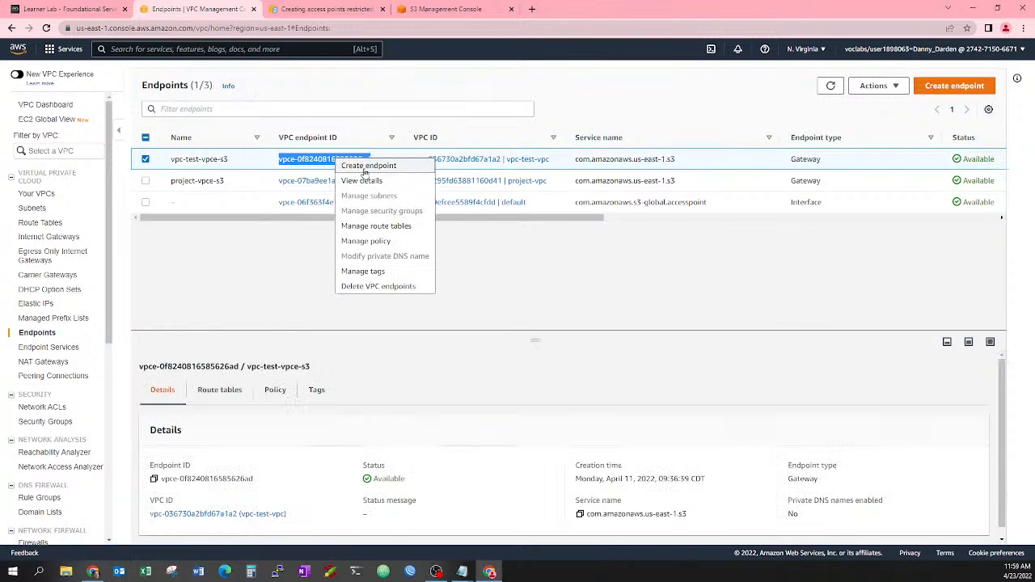
drag(365, 172, 401, 214)
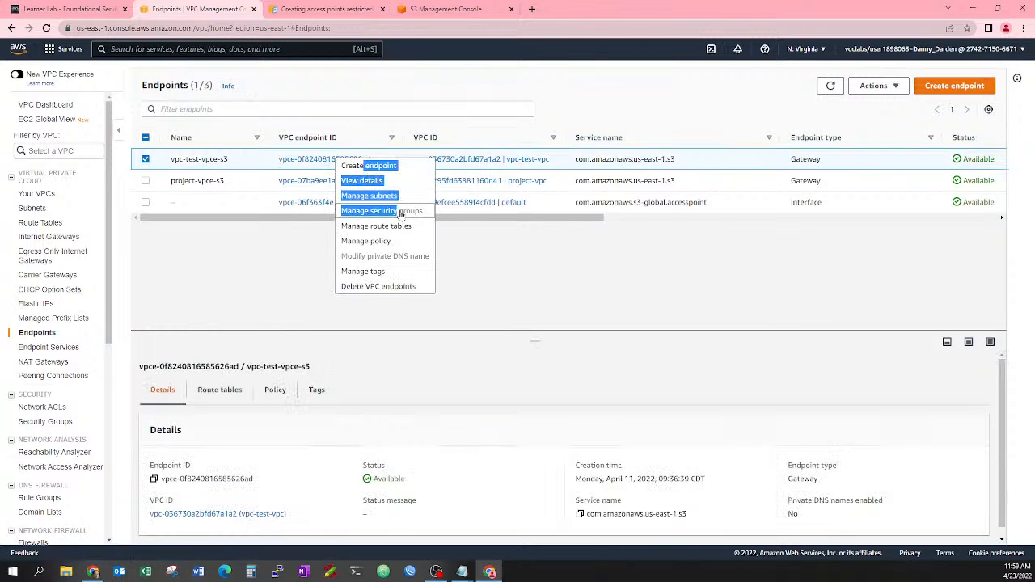
click(209, 478)
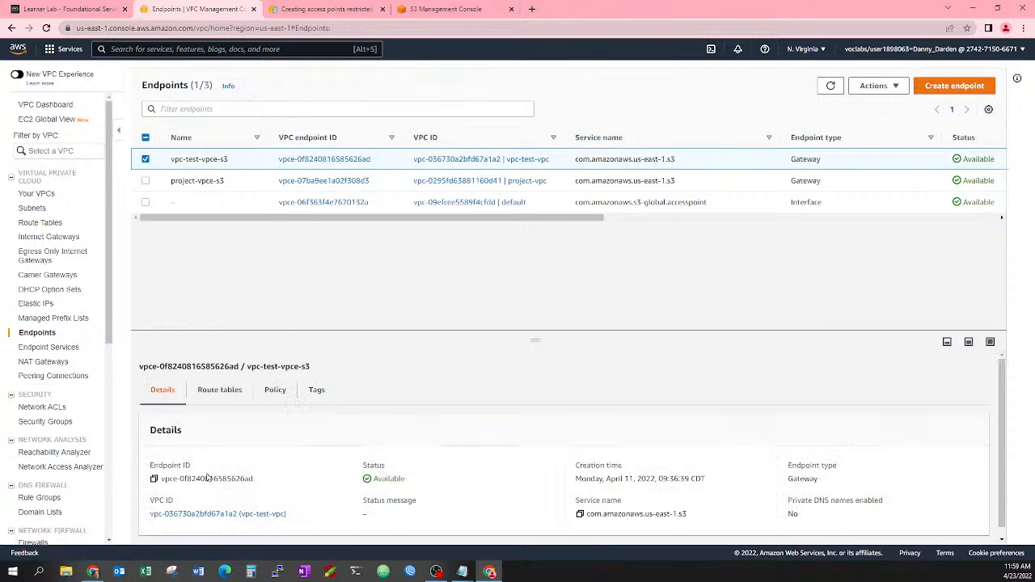
click(153, 480)
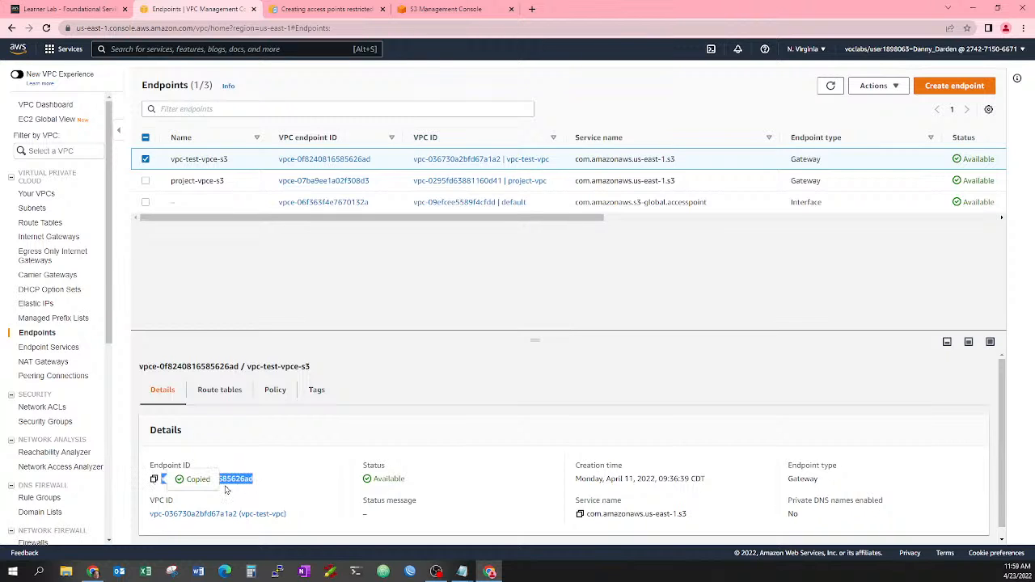
click(461, 572)
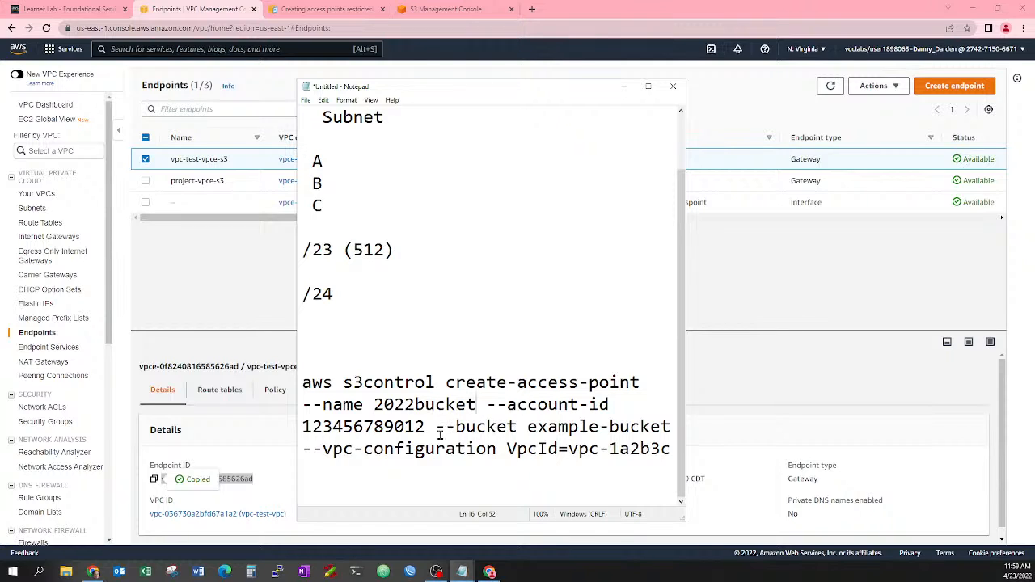
click(505, 449)
double_click(570, 450)
key(ctrl+v)
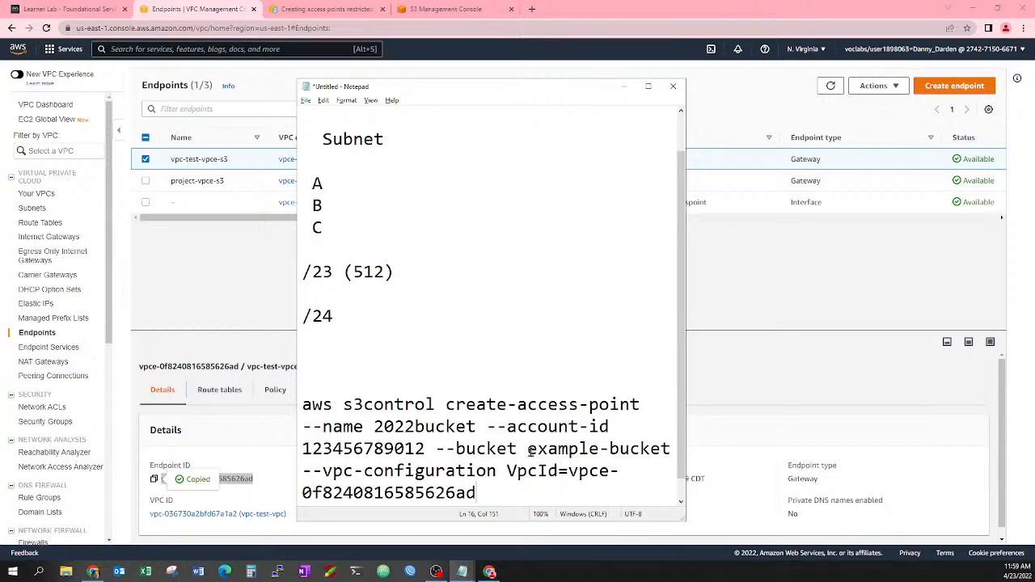
drag(529, 450, 672, 449)
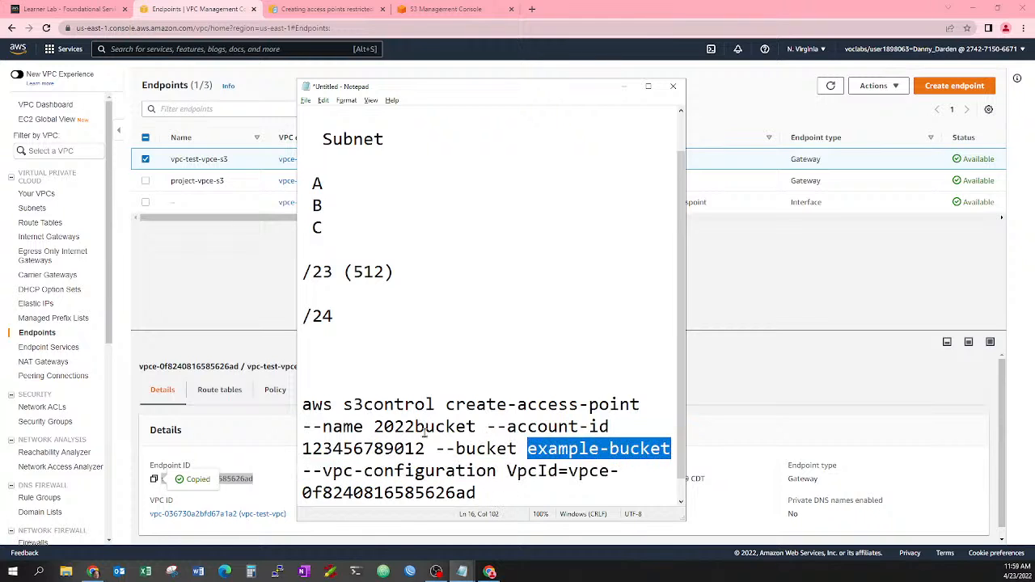
Switch to the S3 console, open 2022bucket, and review its properties from versioning to static website hosting.
click(202, 290)
click(446, 9)
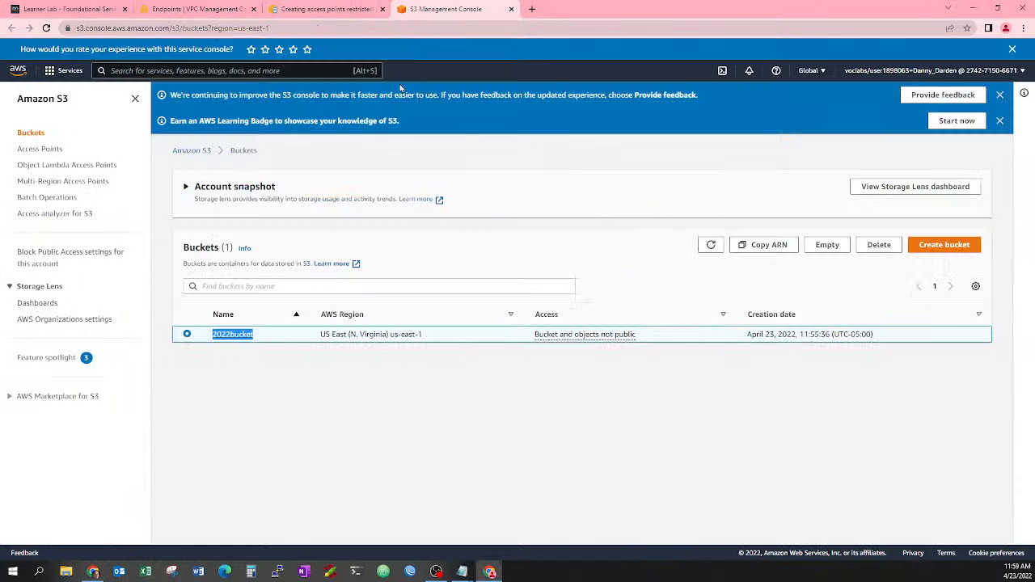
click(217, 337)
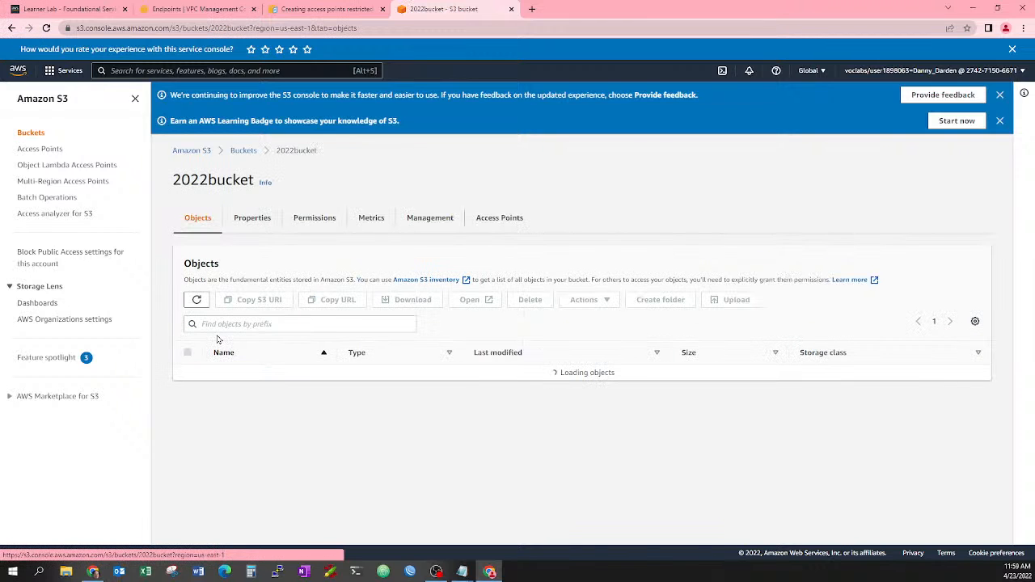
click(255, 225)
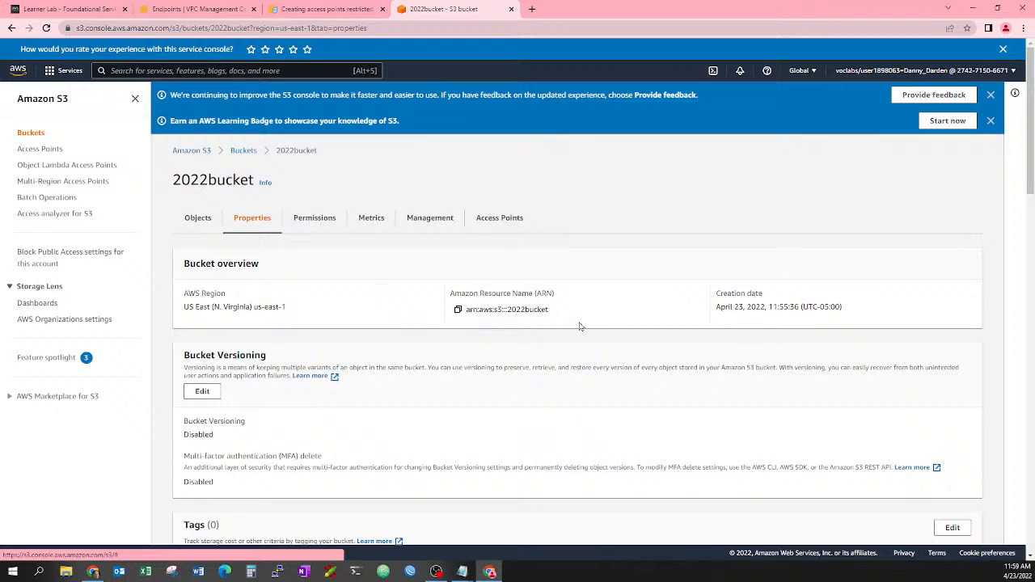
scroll(546, 323, down, 3)
scroll(501, 324, down, 3)
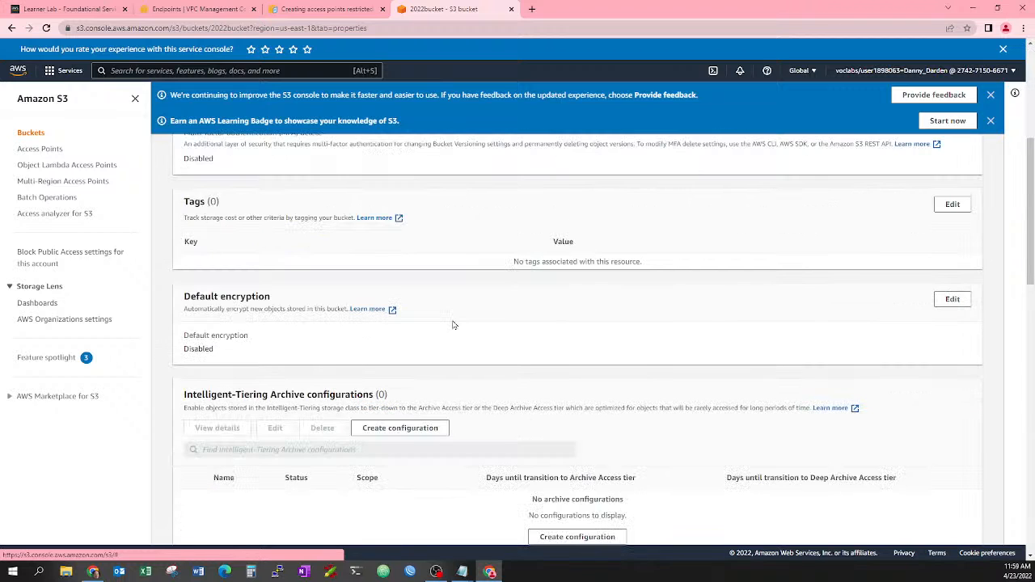
scroll(453, 325, down, 10)
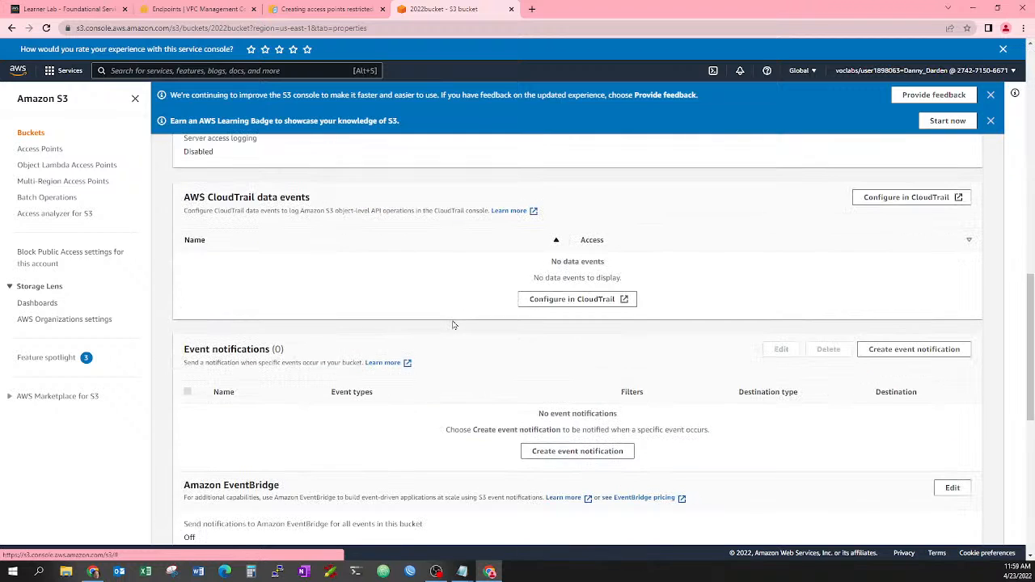
scroll(453, 325, down, 3)
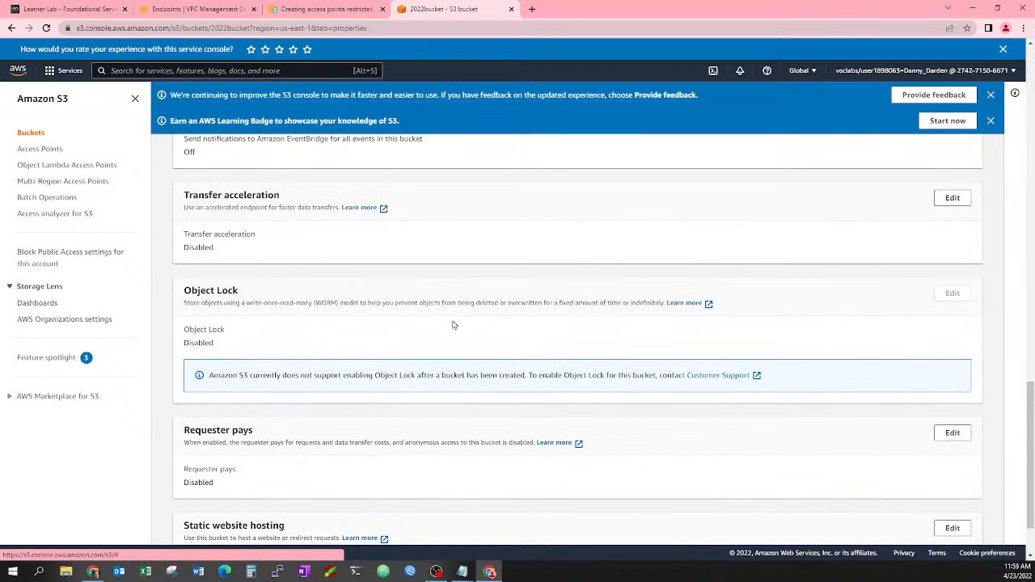
scroll(453, 325, up, 12)
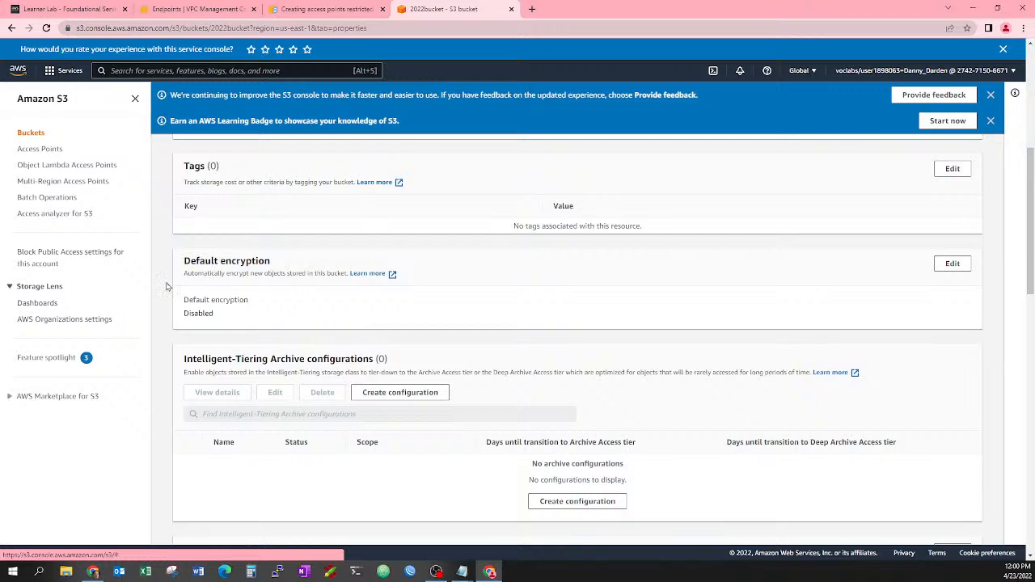
Return to the bucket list, reopen 2022bucket, and start creating an access point from its access points.
click(31, 133)
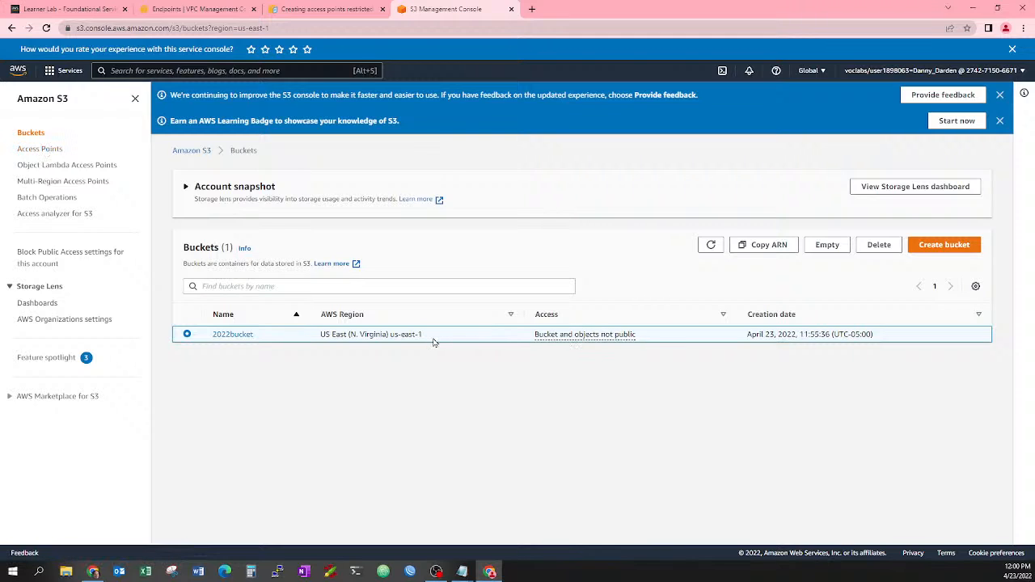
click(233, 334)
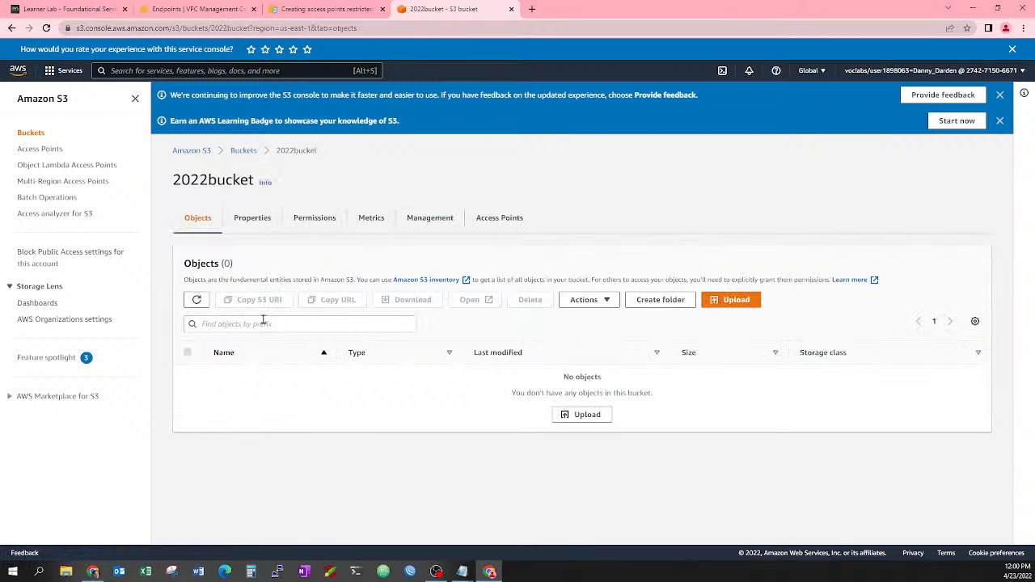
click(252, 218)
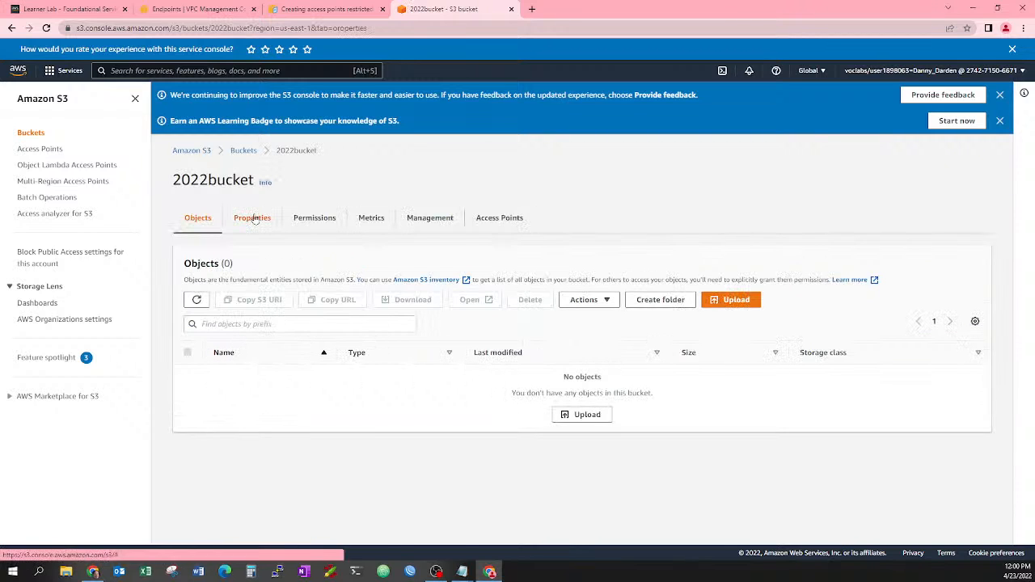
click(498, 217)
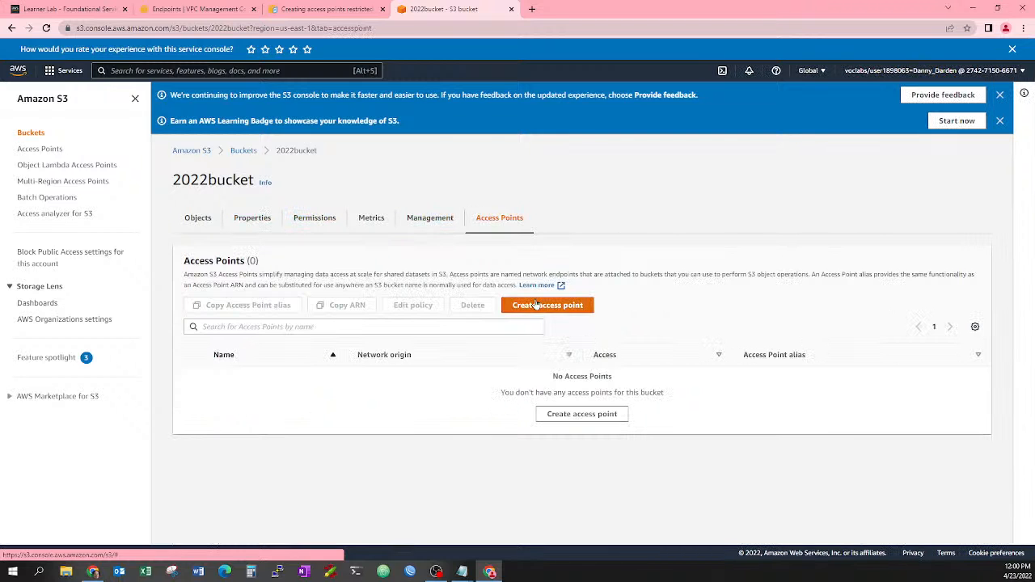
click(536, 304)
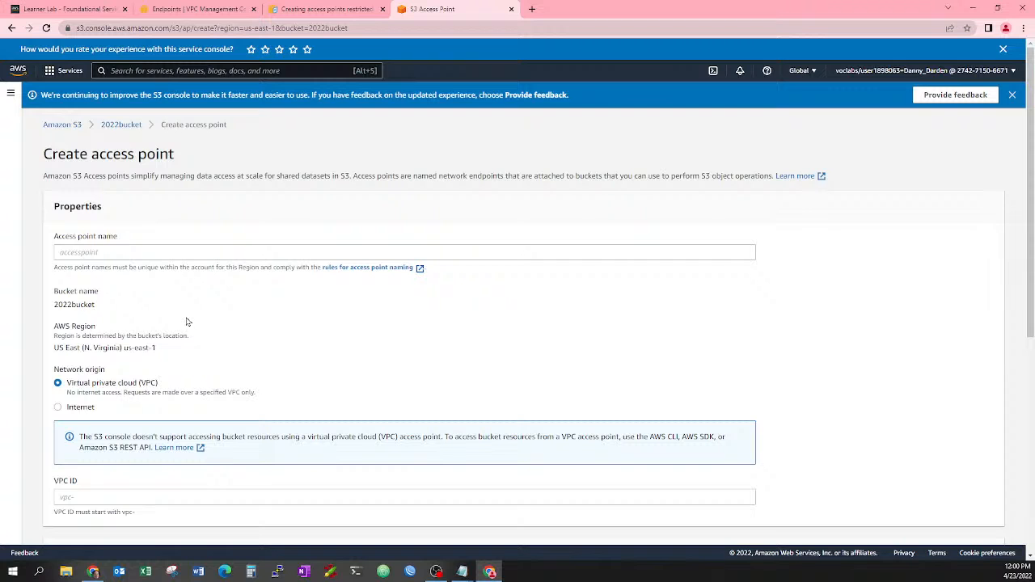
scroll(186, 322, down, 3)
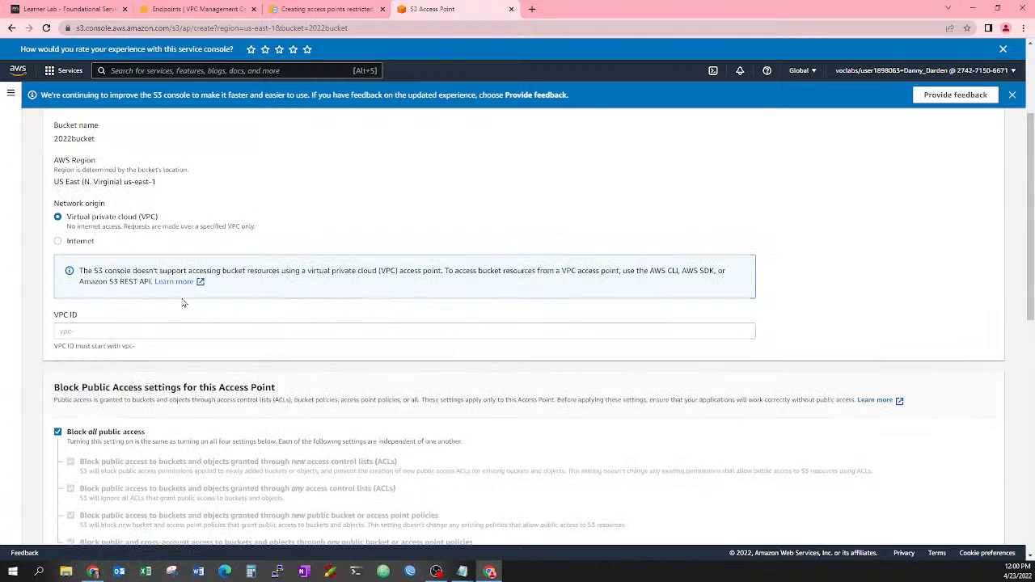
scroll(184, 307, up, 2)
scroll(183, 303, up, 1)
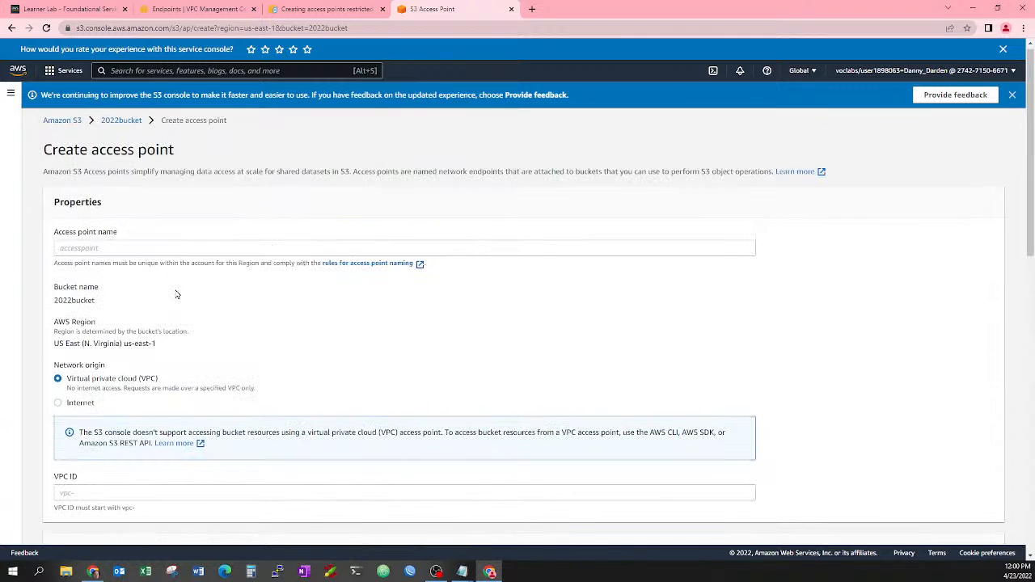
click(287, 486)
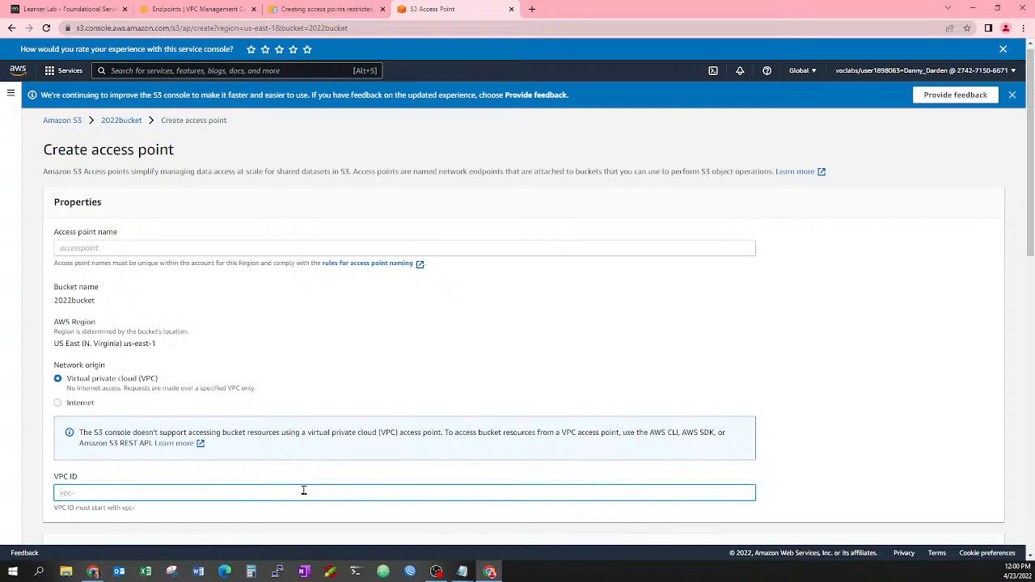
key(alt+Tab)
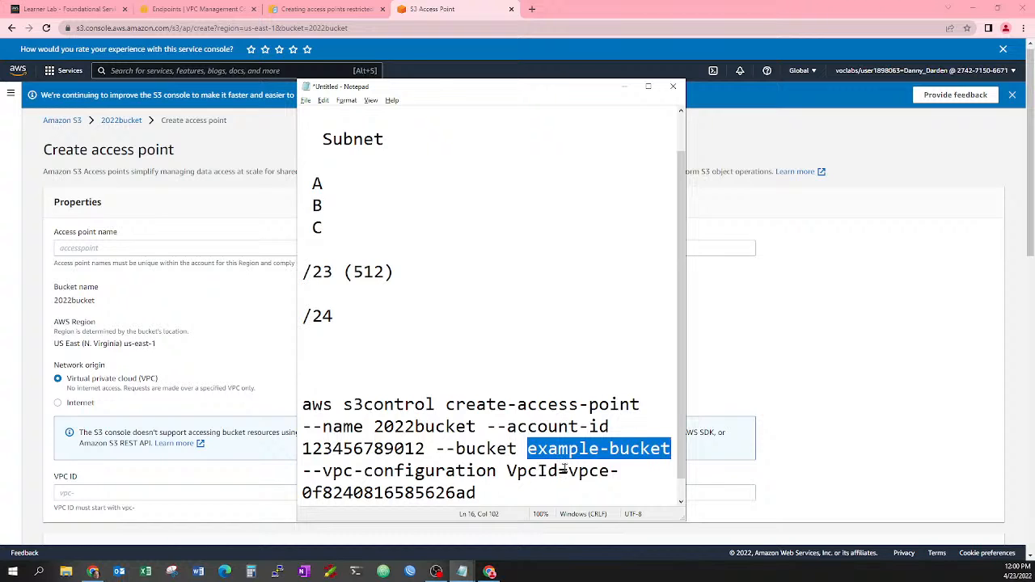
drag(568, 470, 578, 496)
key(ctrl+c)
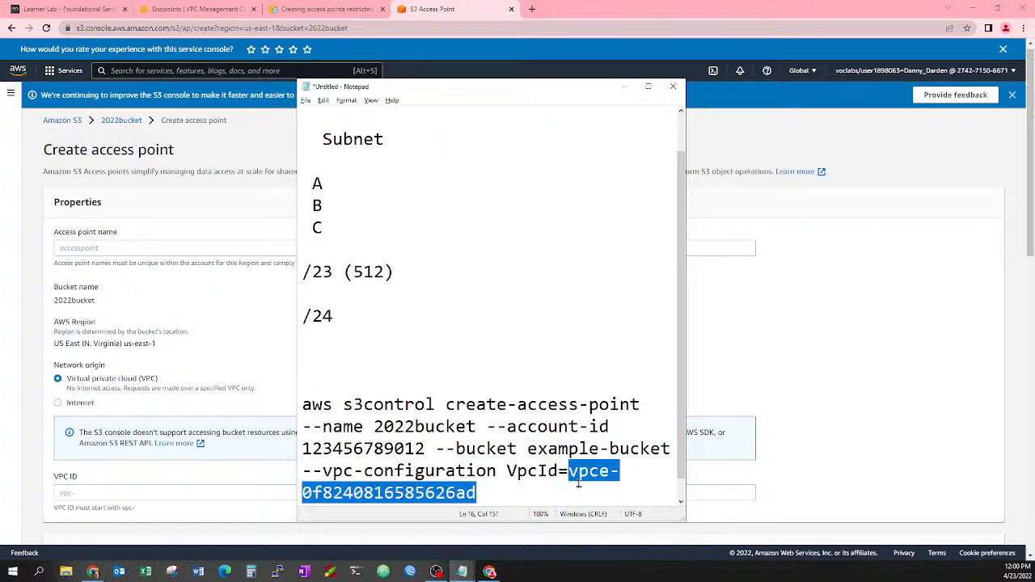
click(152, 498)
text(f)
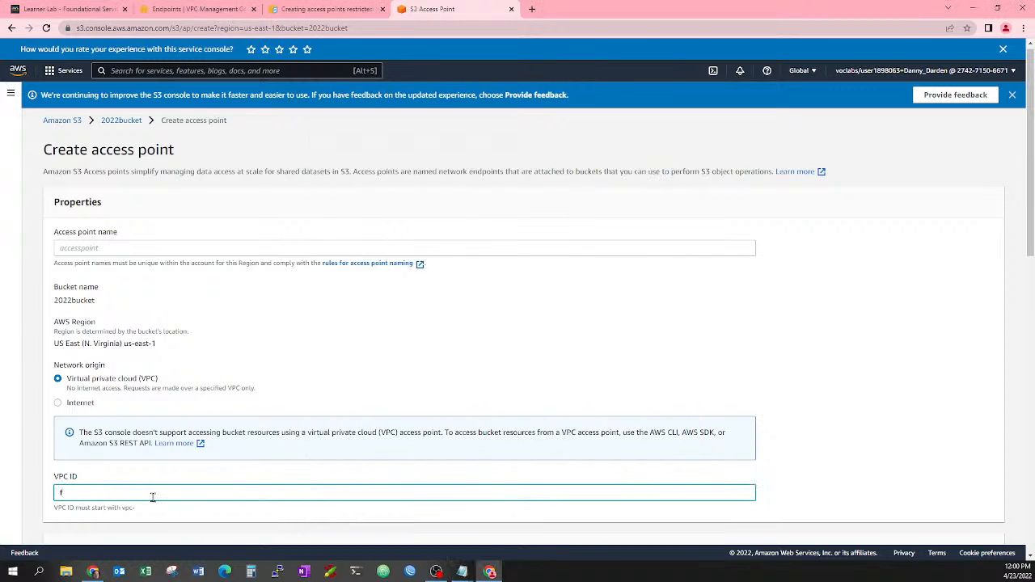
key(BackSpace)
key(ctrl+v)
key(alt+Tab)
Go back to the VPC endpoints list, open the VPC linked to vpc-test-vpce-s3, and copy its VPC ID.
click(324, 12)
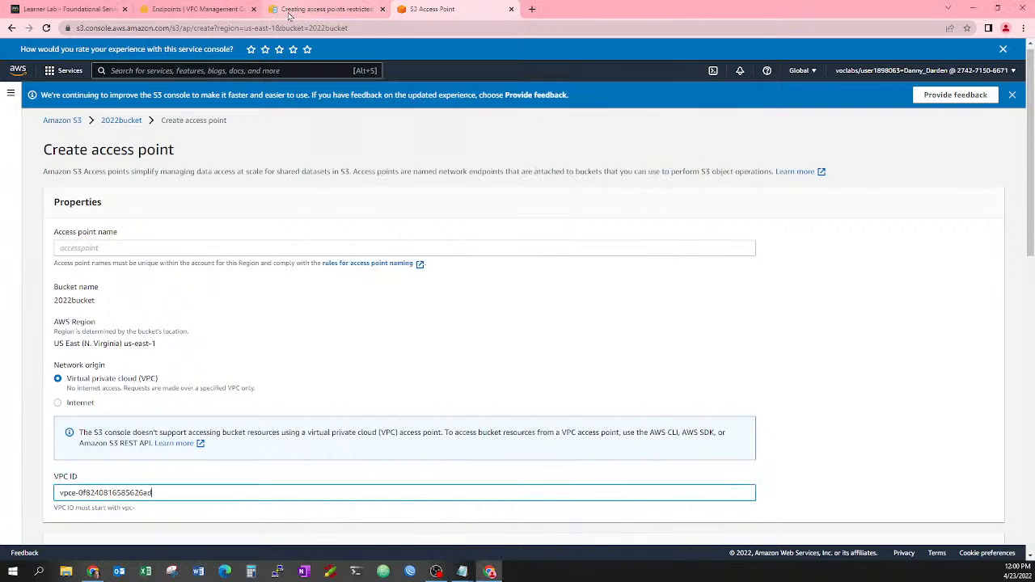
click(203, 12)
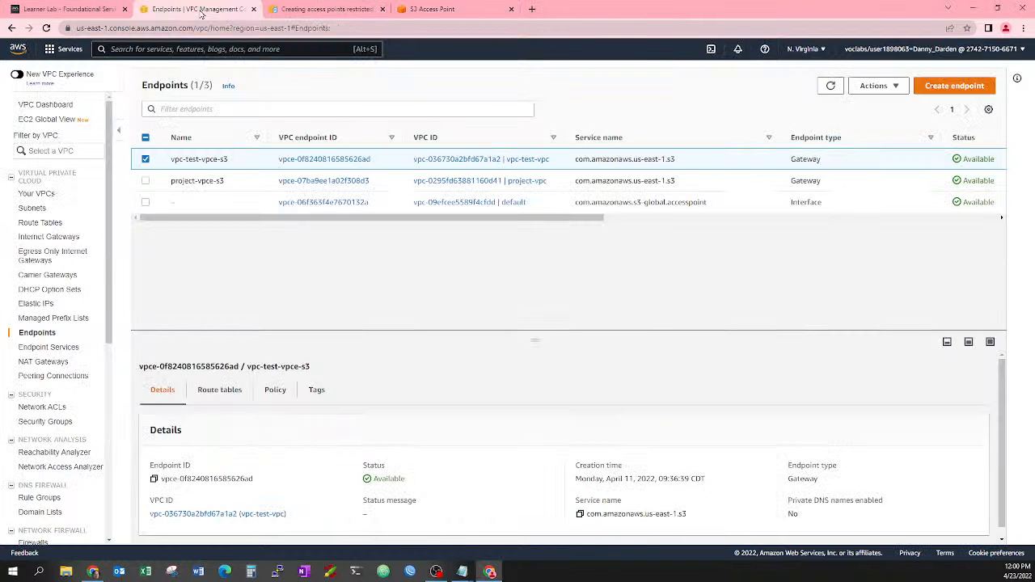
click(539, 161)
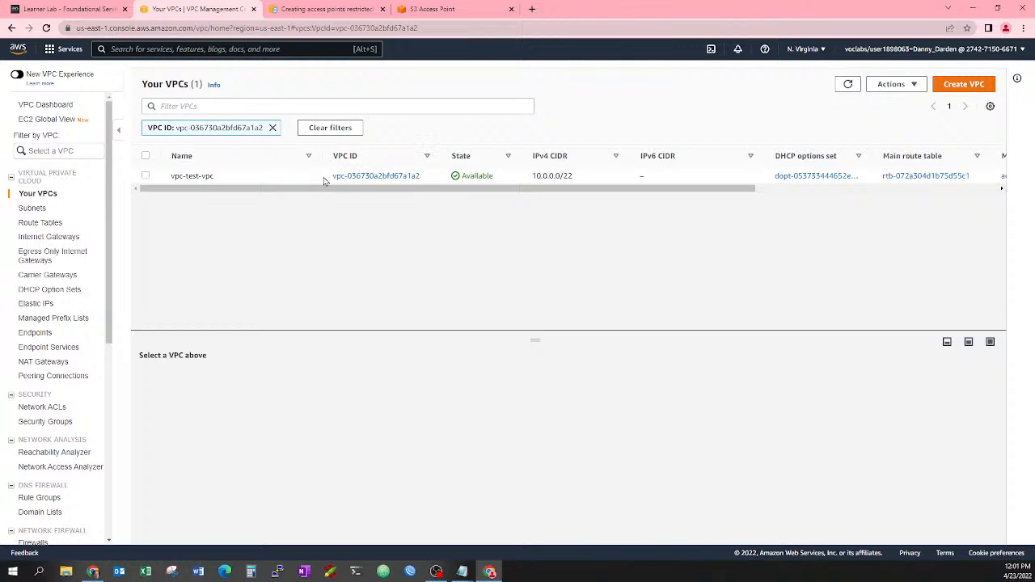
drag(323, 181, 404, 178)
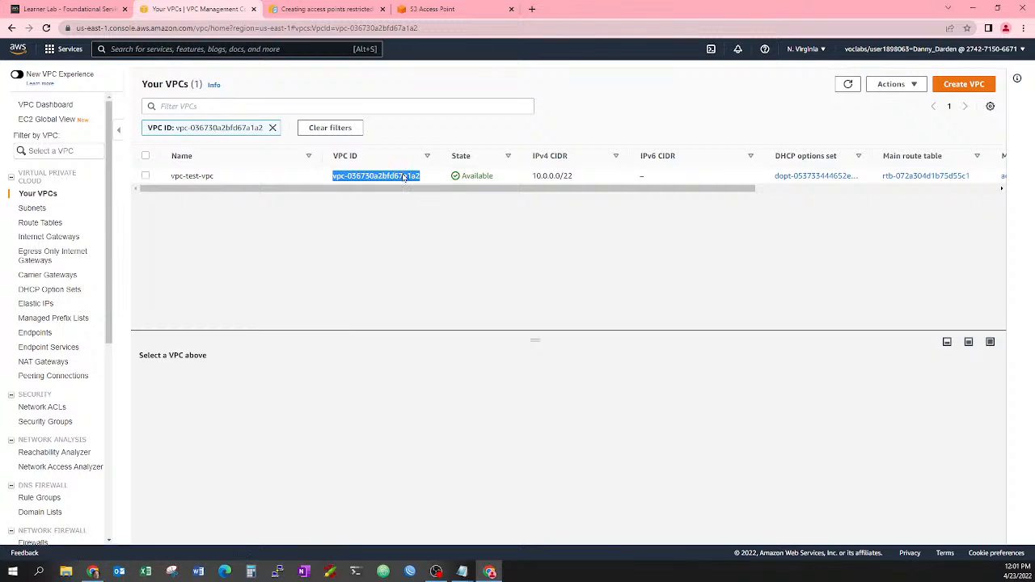
right_click(398, 176)
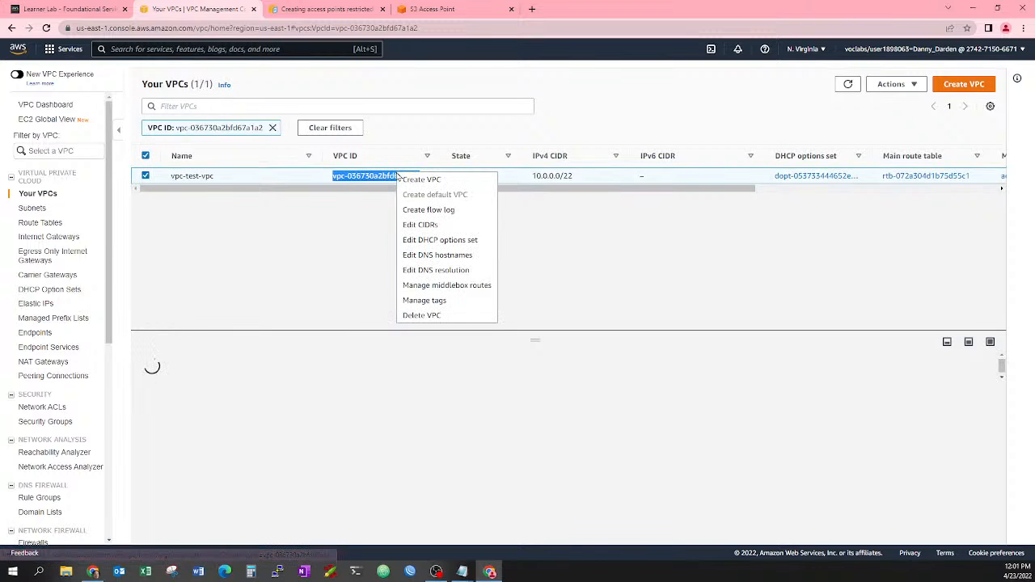
click(272, 483)
mouse_move(253, 474)
mouse_down()
mouse_move(166, 491)
mouse_move(236, 471)
mouse_up()
key(ctrl+c)
Return to the access point form and replace the VPC ID with vpc-036730a2bfd67a1a2.
click(421, 9)
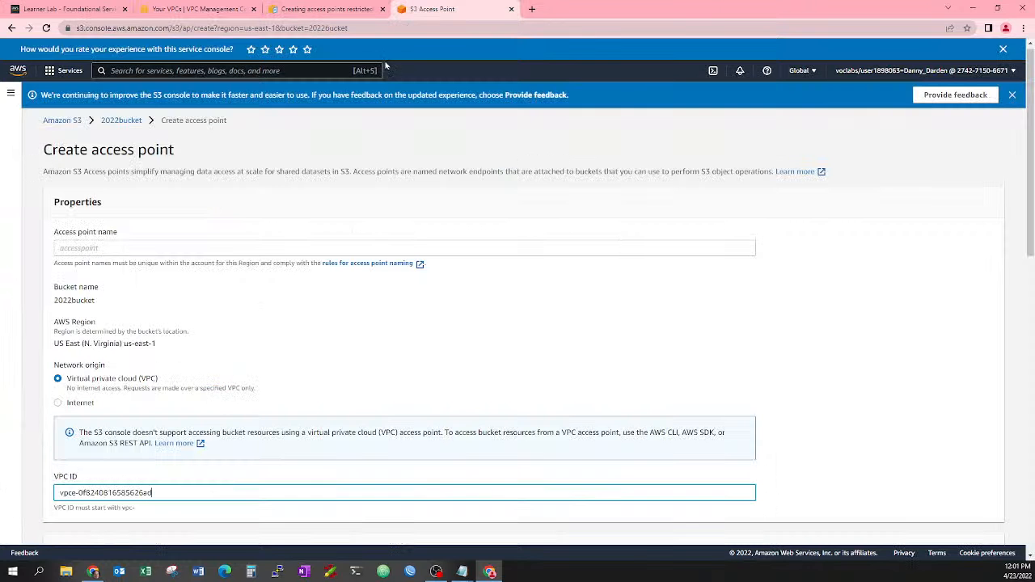
double_click(180, 490)
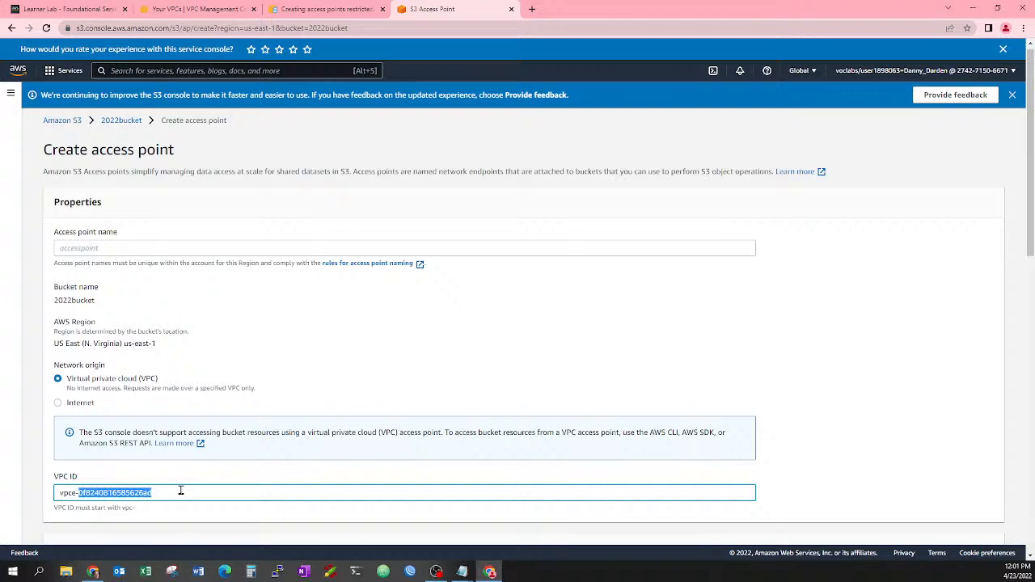
key(ctrl+v)
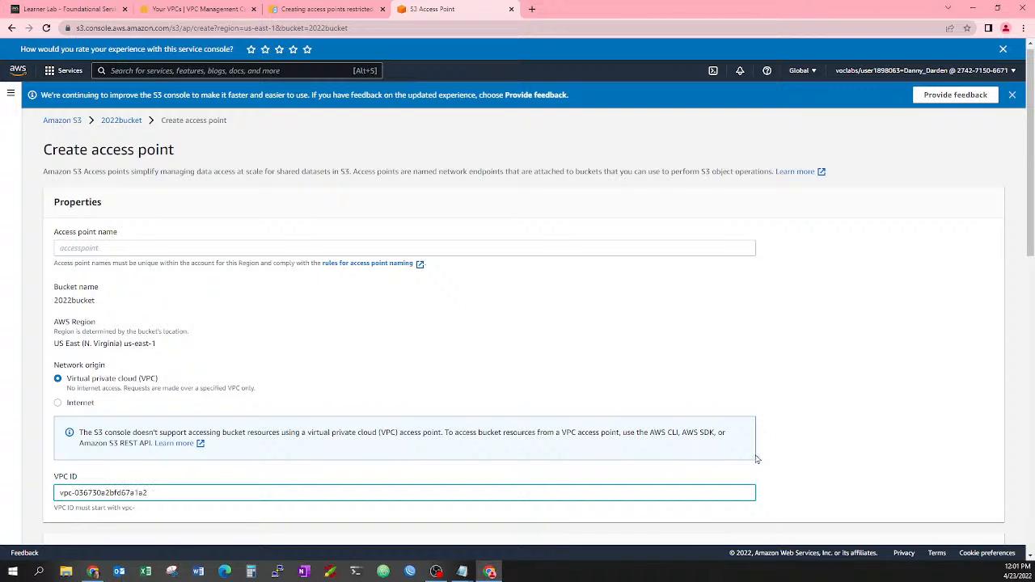
Name the access point bucket-accesspoint, keep the default policy statement, and create the access point.
scroll(801, 452, down, 2)
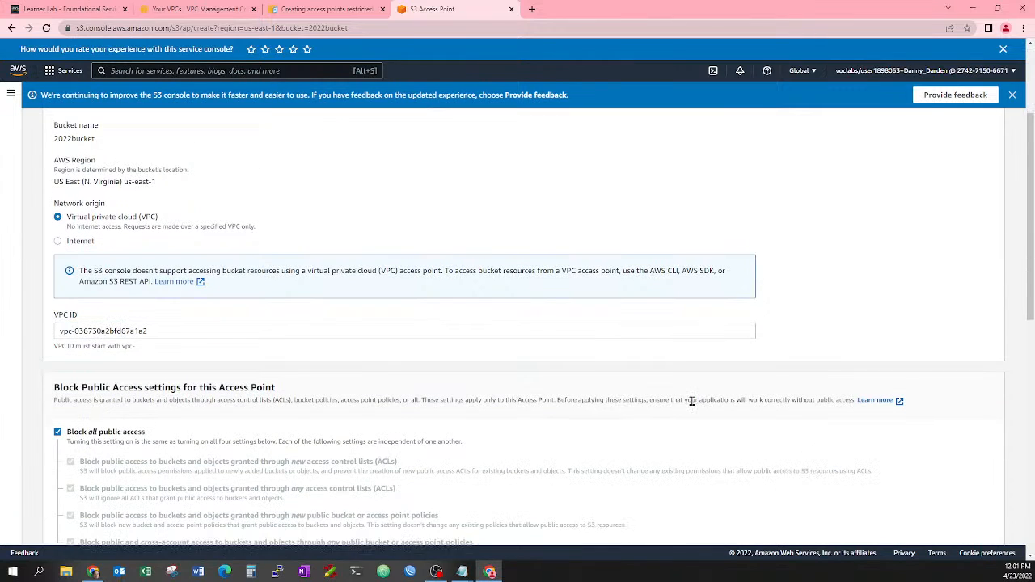
scroll(691, 401, up, 2)
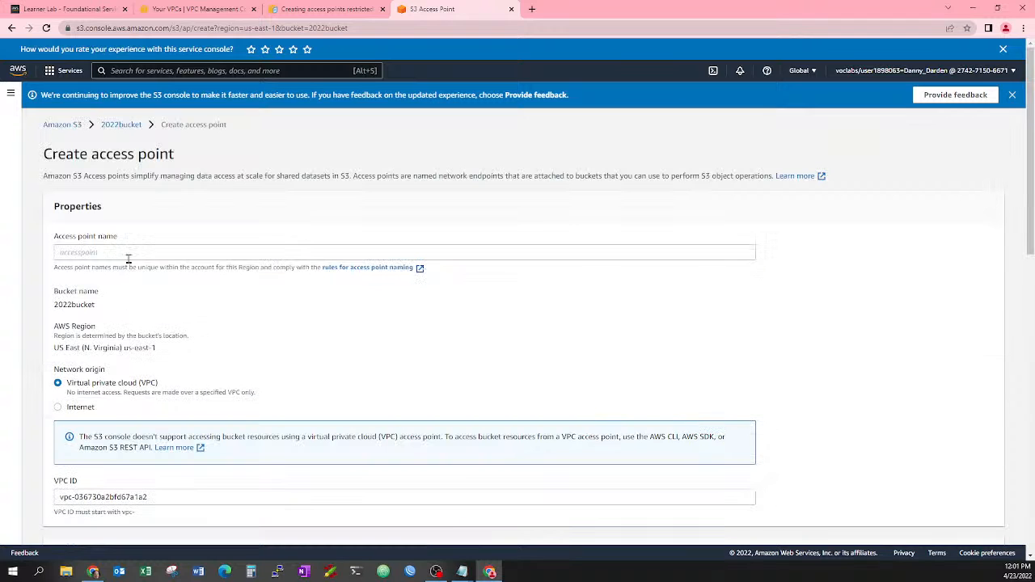
click(129, 253)
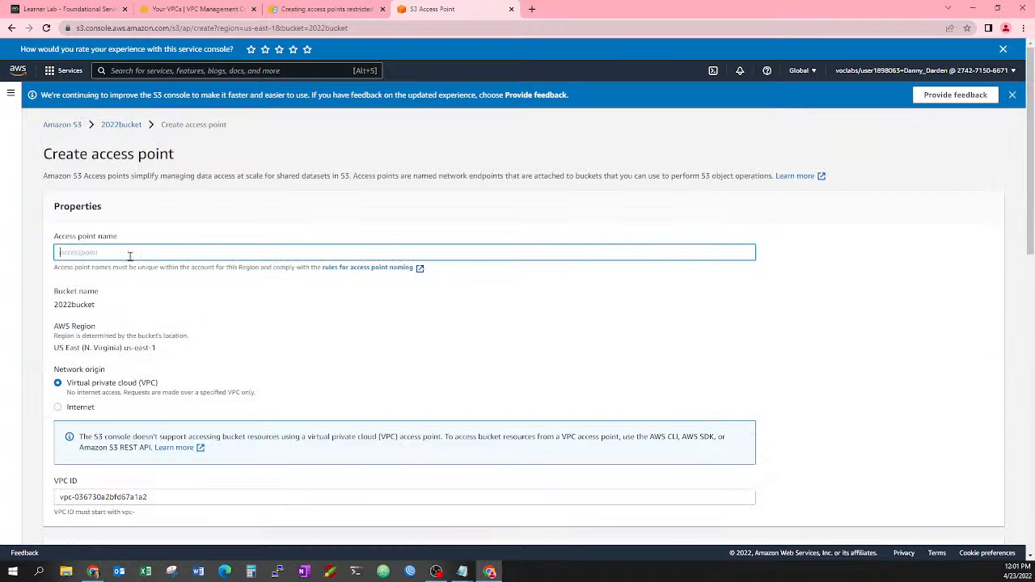
text(bucket-accesspoint)
scroll(130, 253, down, 8)
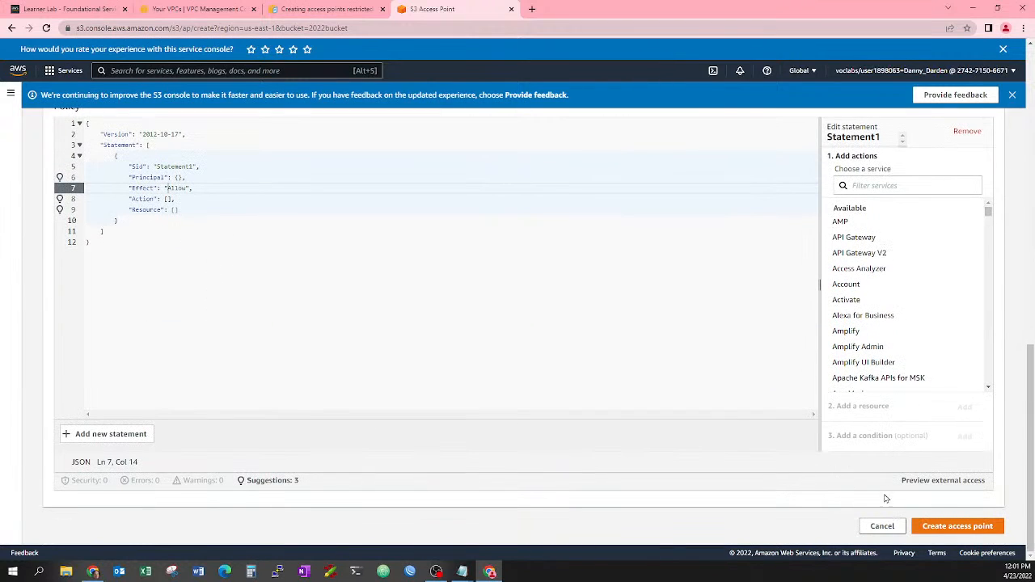
click(960, 523)
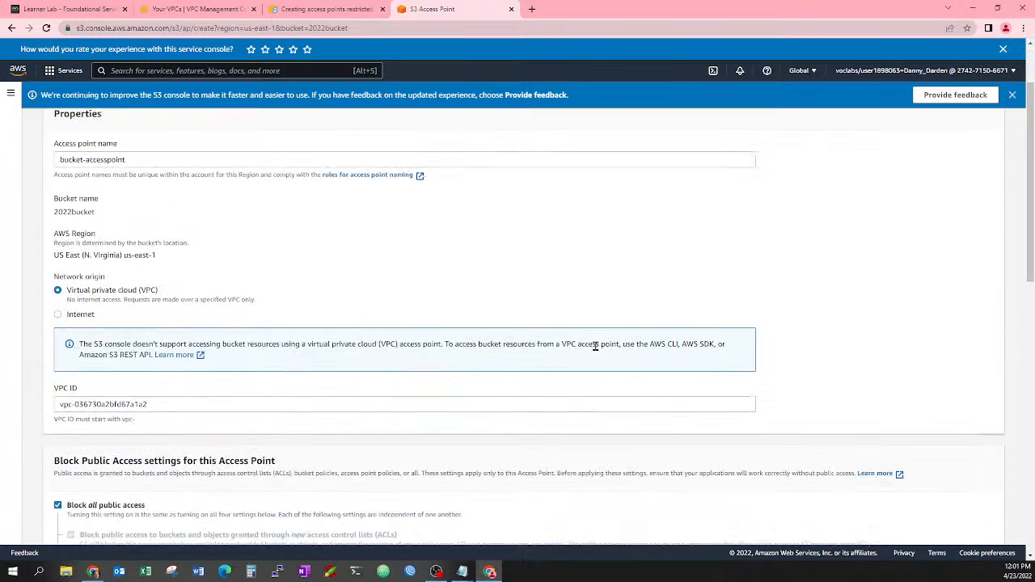
scroll(738, 353, down, 5)
scroll(746, 353, down, 4)
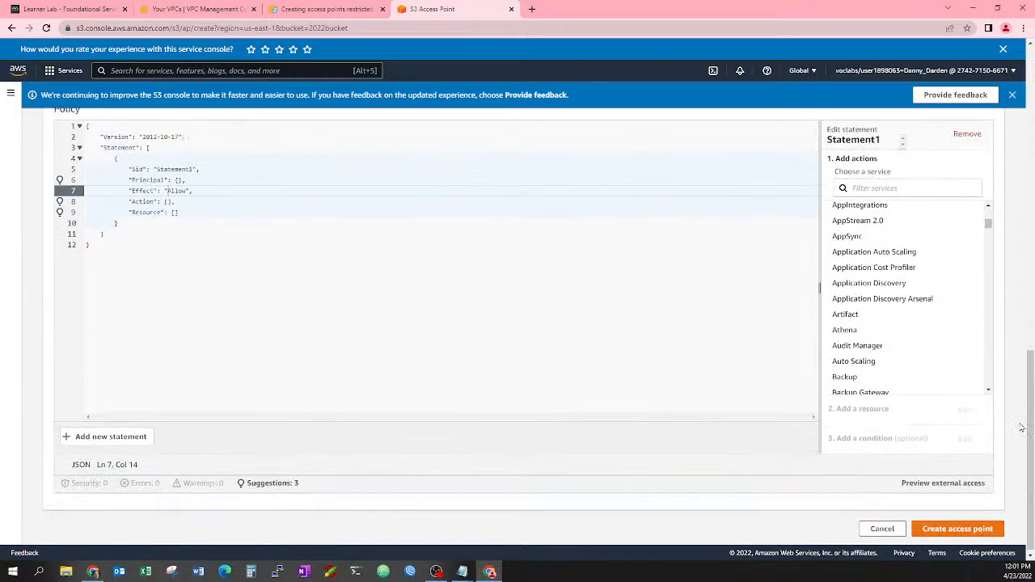
click(951, 525)
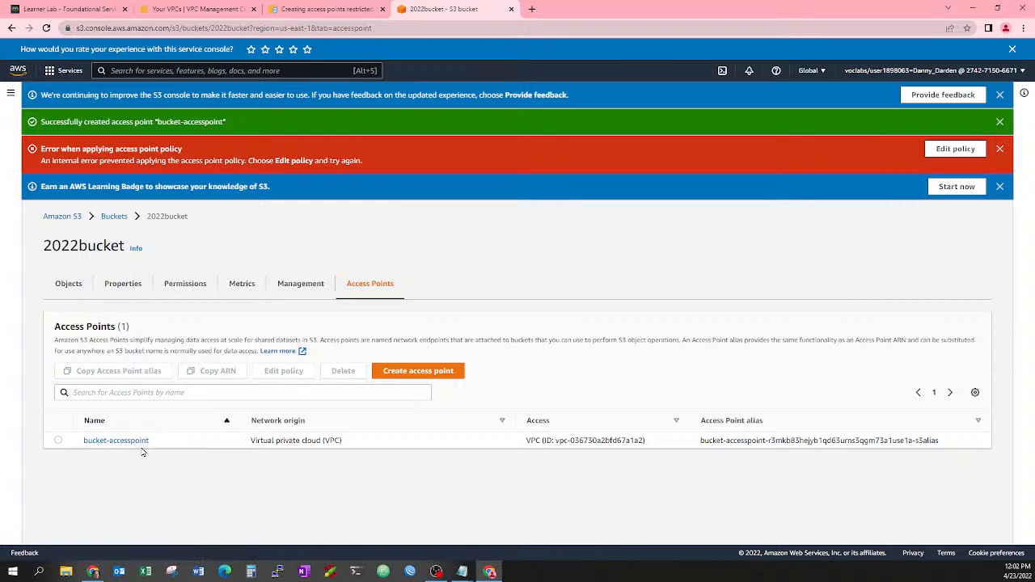
Check the VPC page briefly, return to 2022bucket's access points, and dismiss all the notification banners above them.
click(185, 10)
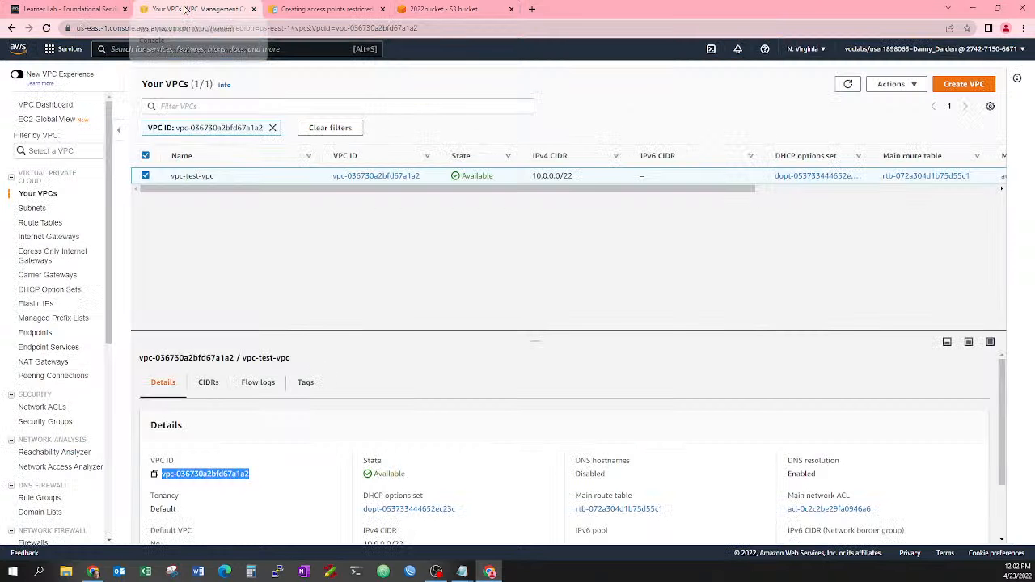
click(419, 10)
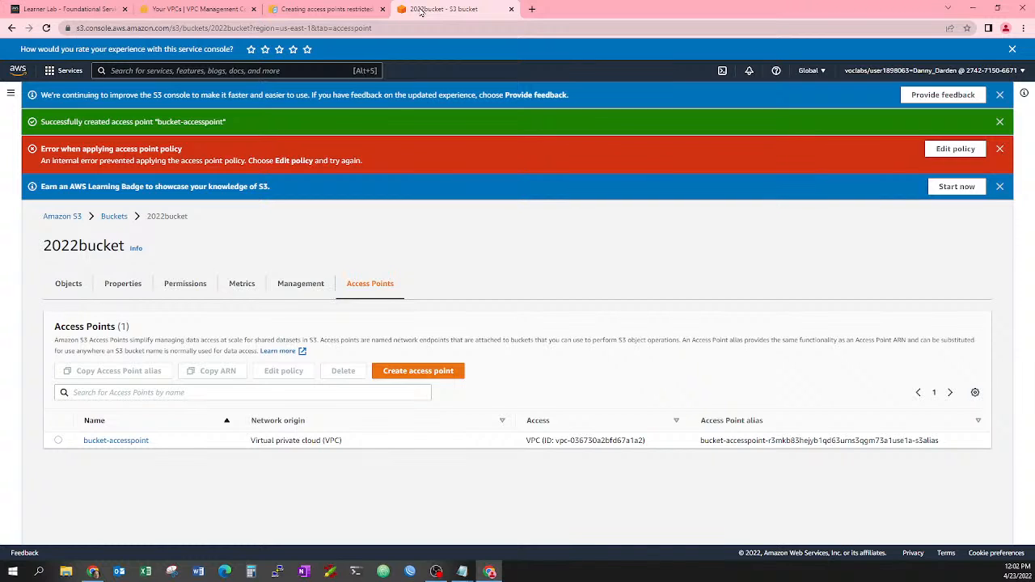
click(1000, 95)
click(1001, 94)
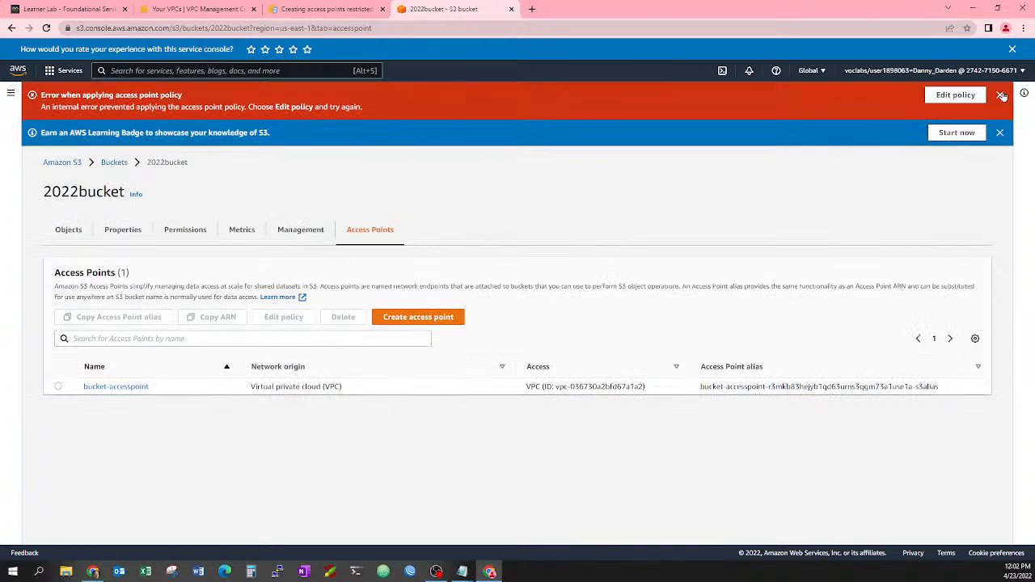
click(1001, 95)
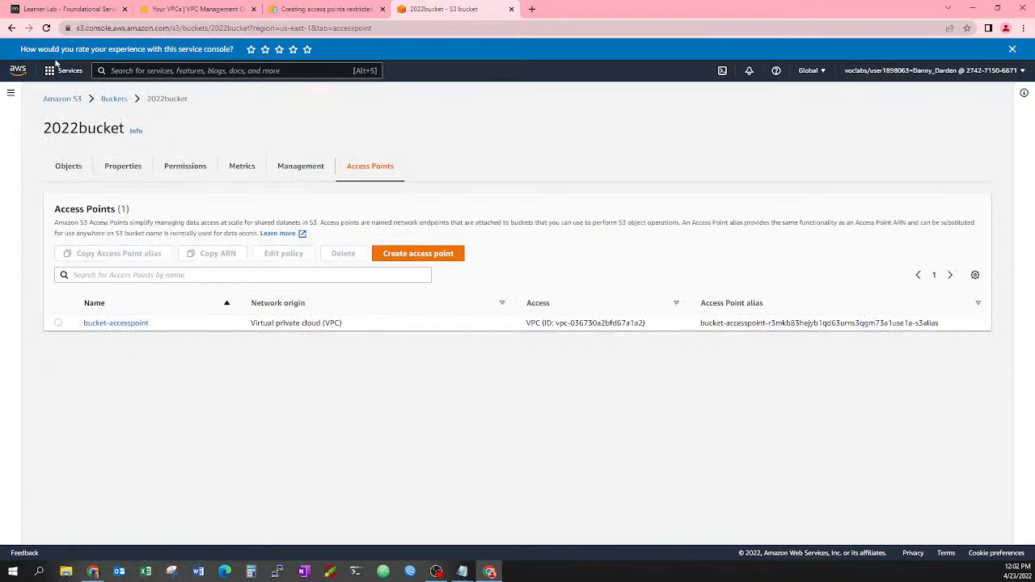
Go back to the S3 buckets list, open 2022bucket, and view its access points.
click(70, 101)
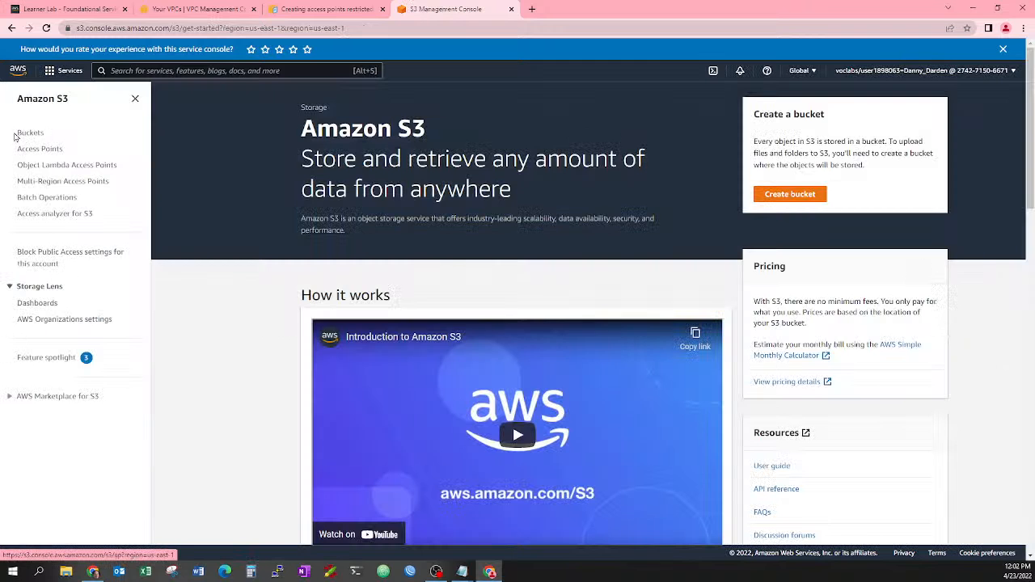
click(33, 133)
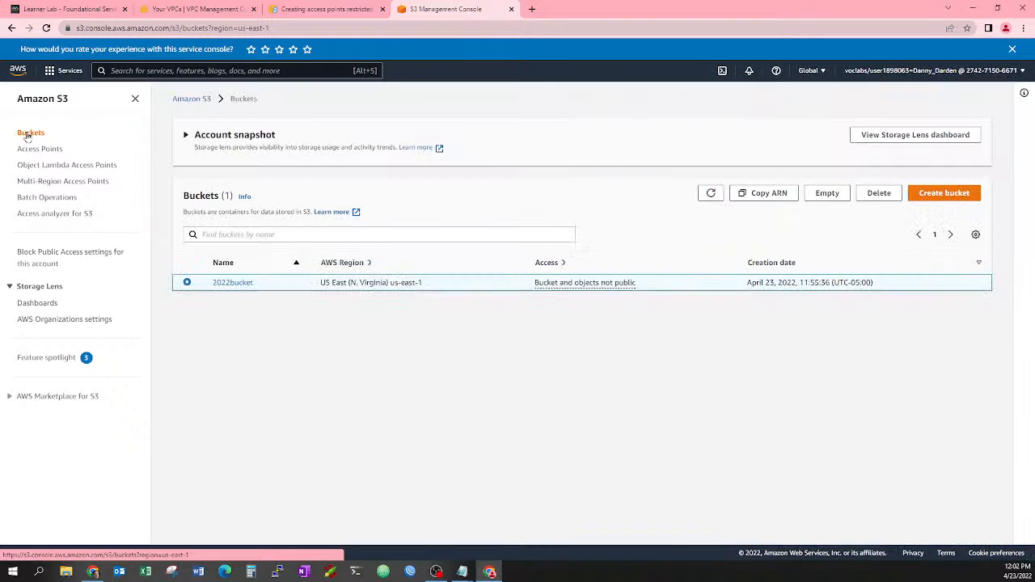
click(232, 283)
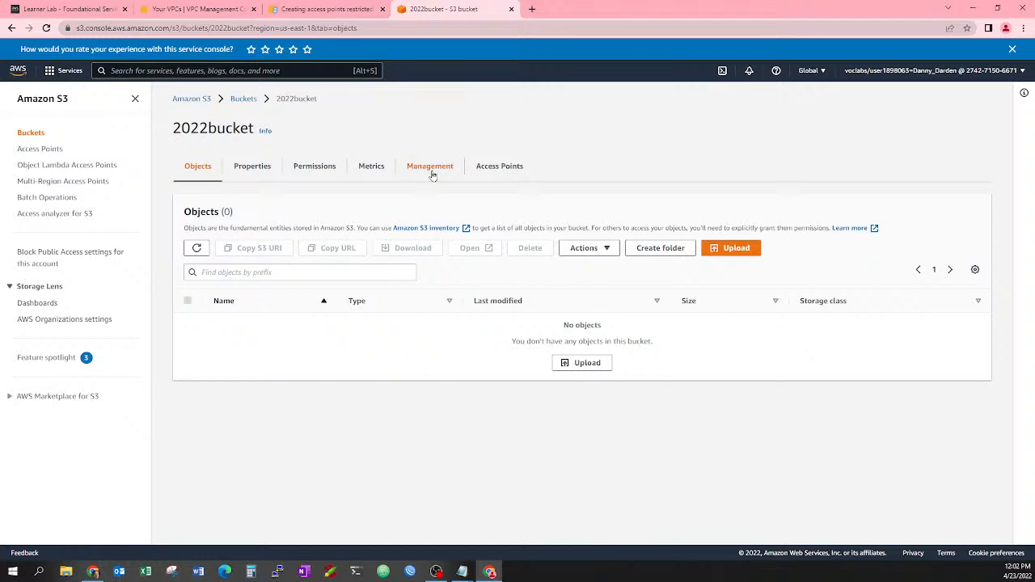
click(499, 166)
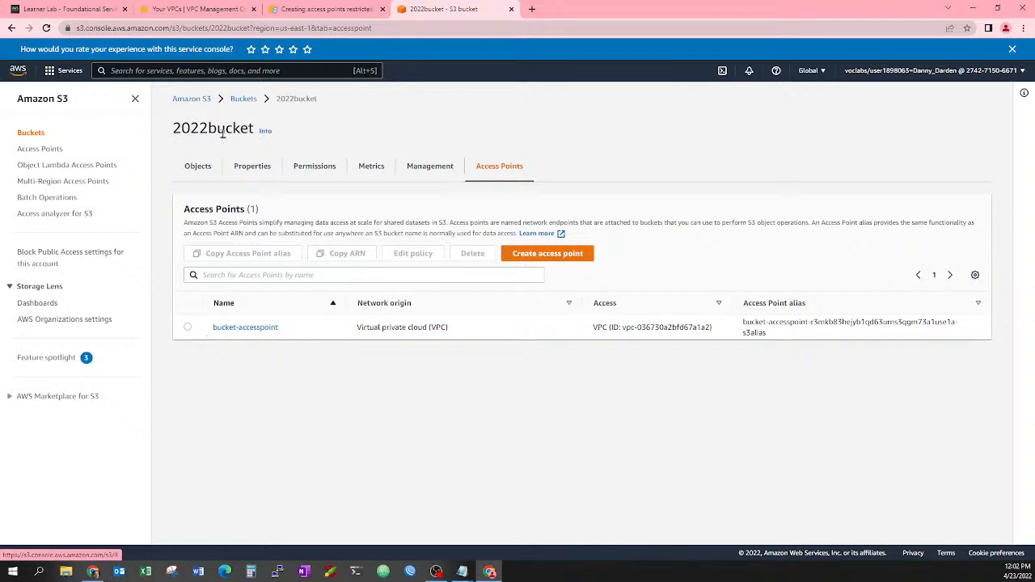
Start an upload from 2022bucket's objects and open the file chooser for adding files.
click(198, 167)
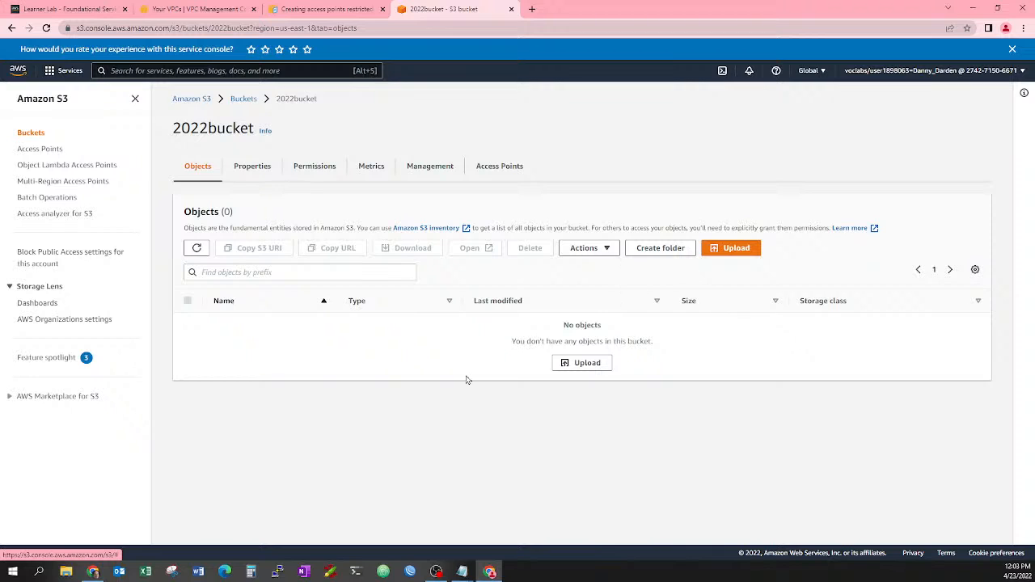
click(732, 250)
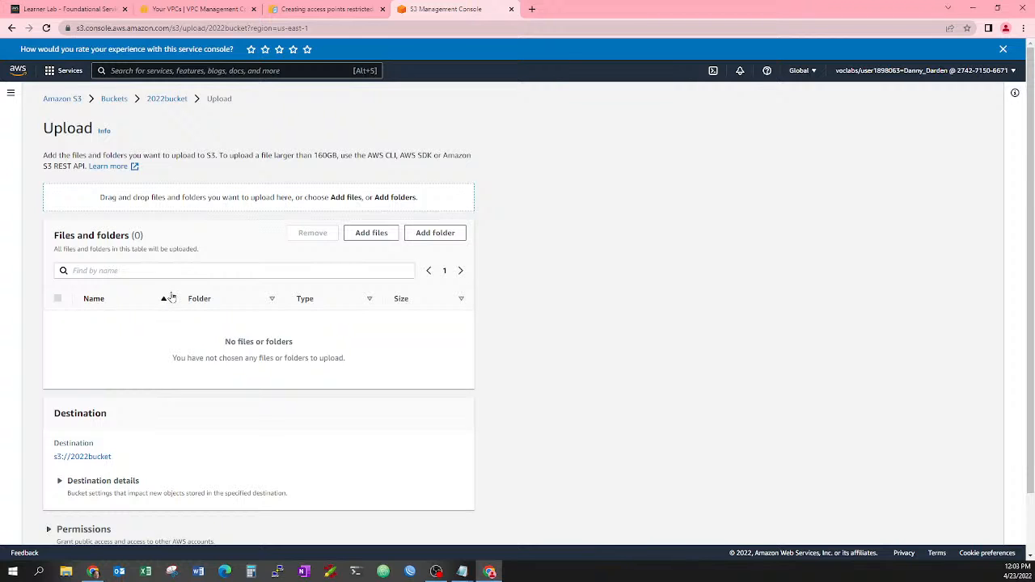
scroll(169, 309, down, 2)
scroll(162, 342, up, 2)
click(370, 234)
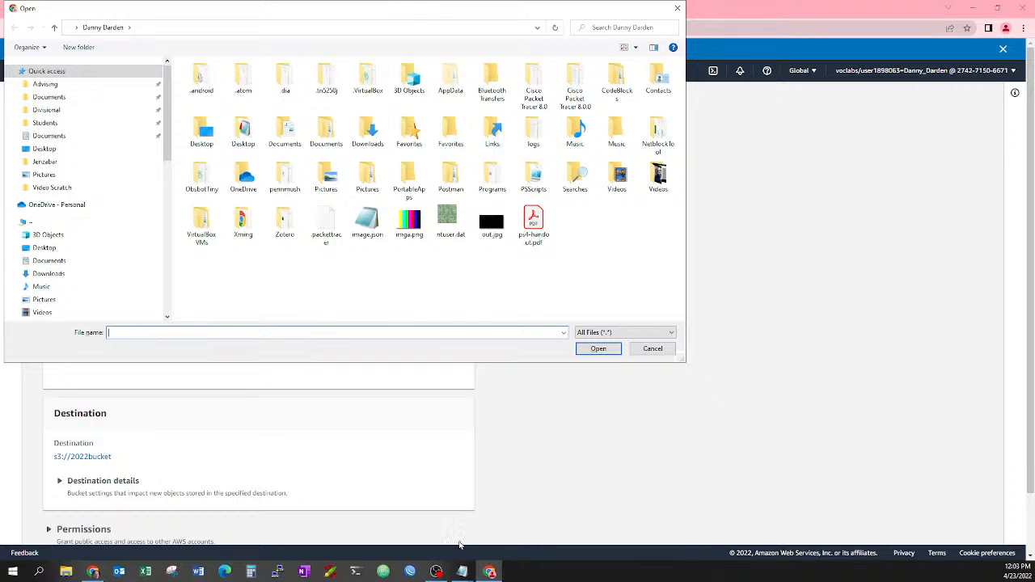
Switch to the Notepad notes and save them as scratch in the Temp Files folder under Documents.
mouse_move(461, 570)
click(485, 523)
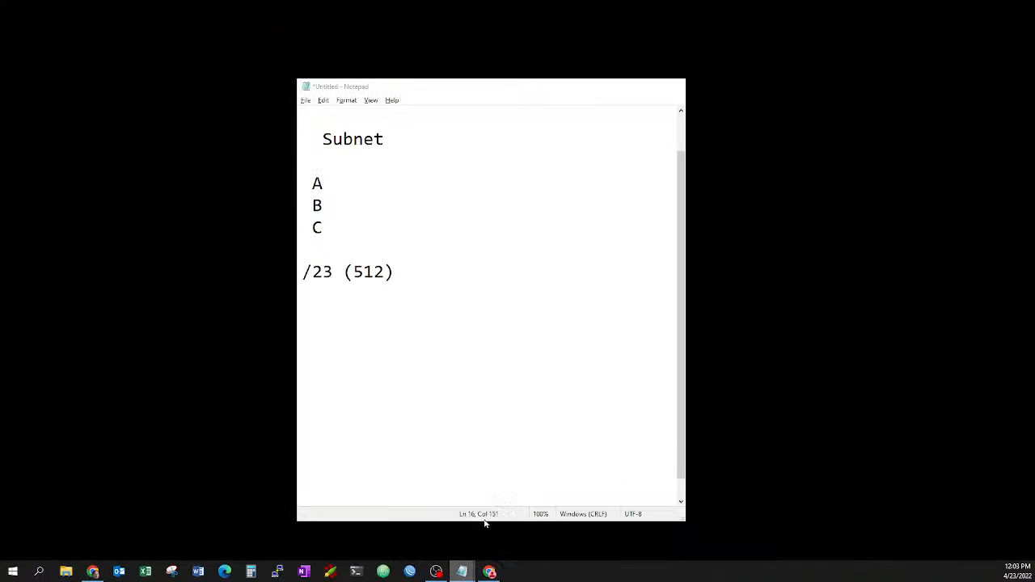
click(306, 100)
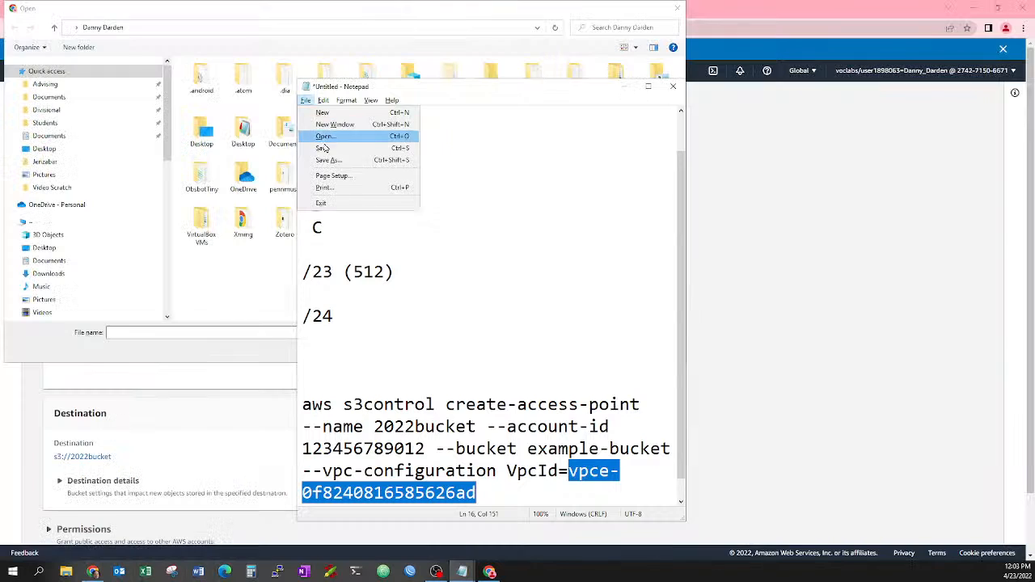
click(335, 166)
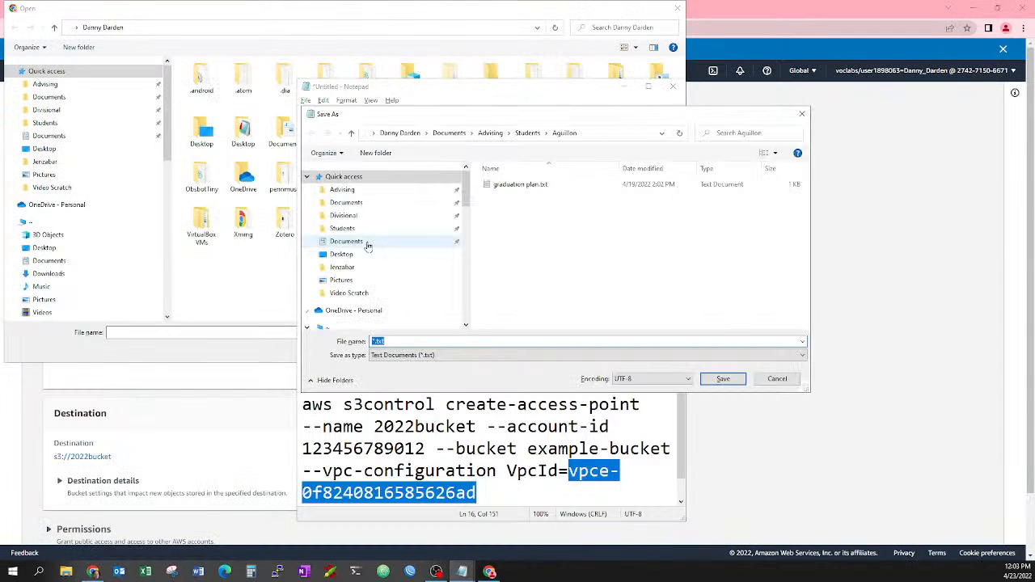
click(368, 244)
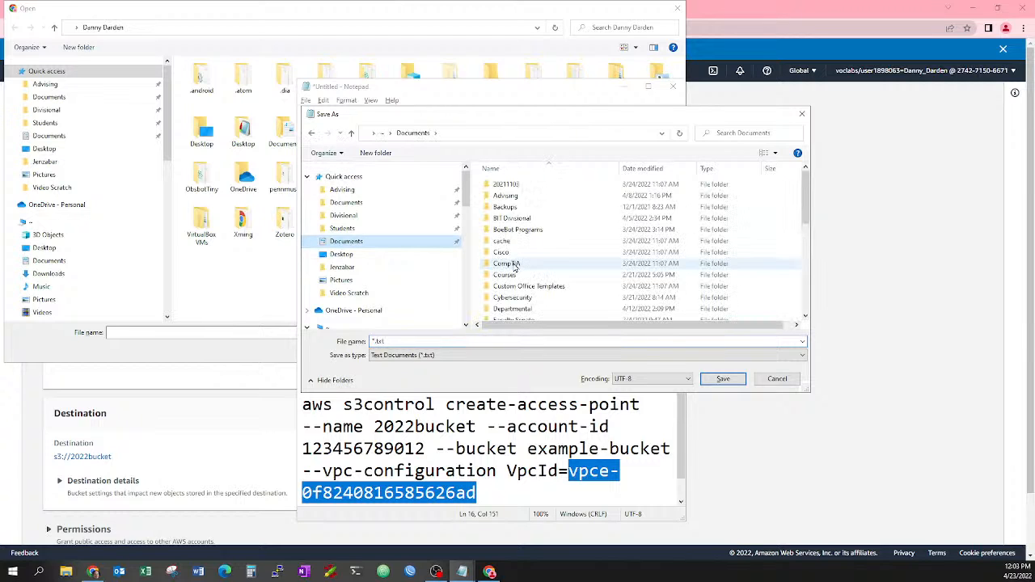
scroll(514, 266, down, 5)
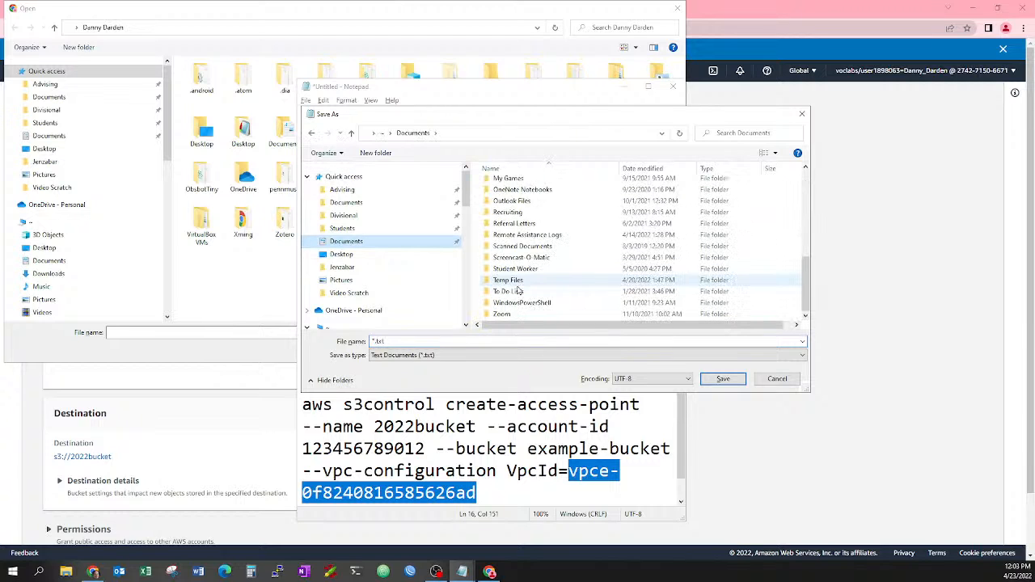
double_click(522, 285)
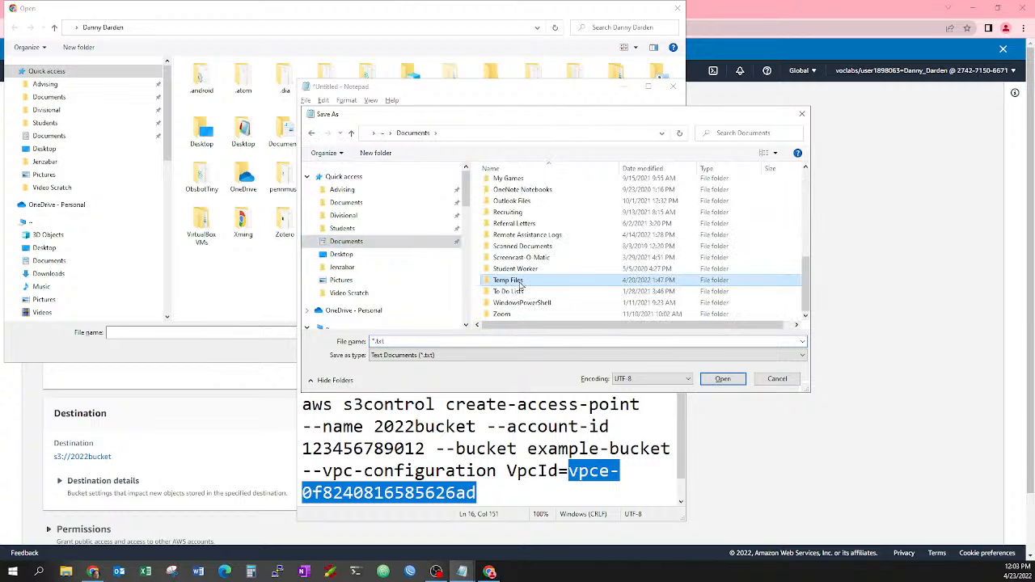
click(469, 341)
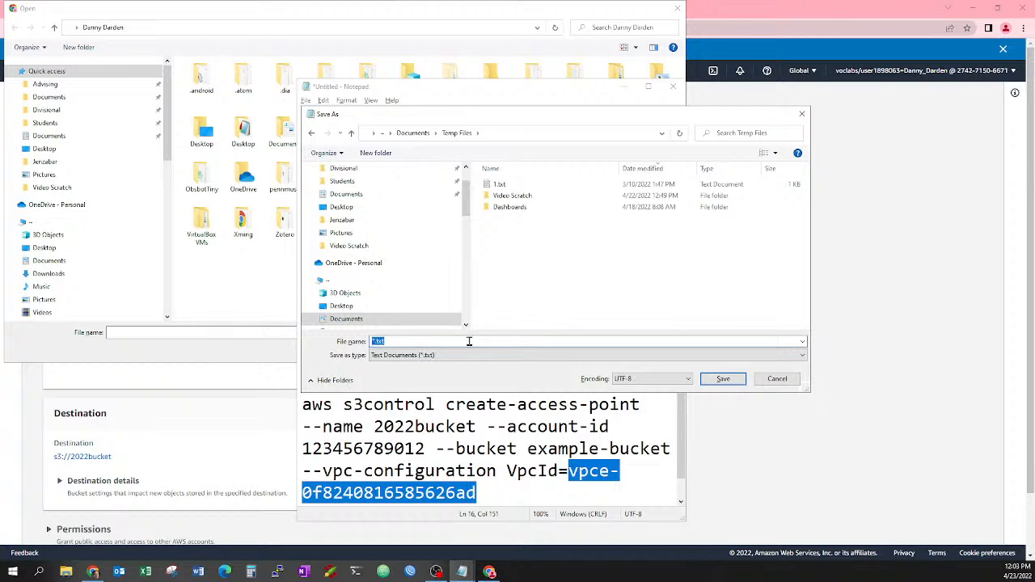
text(s3ctl)
text(ch)
key(Return)
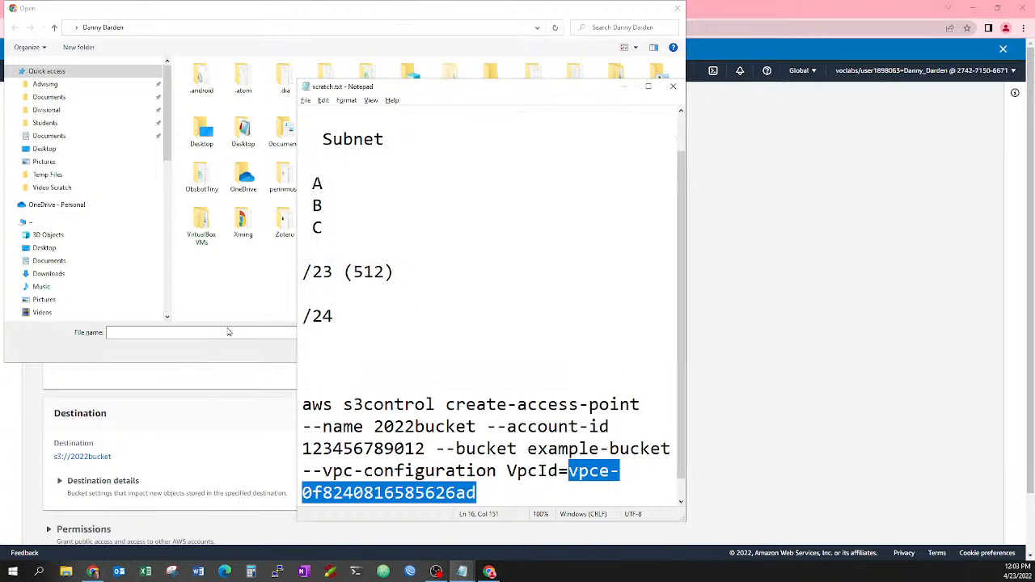
Add scratch.txt from Documents > Temp Files to the upload list and upload it to 2022bucket.
click(218, 332)
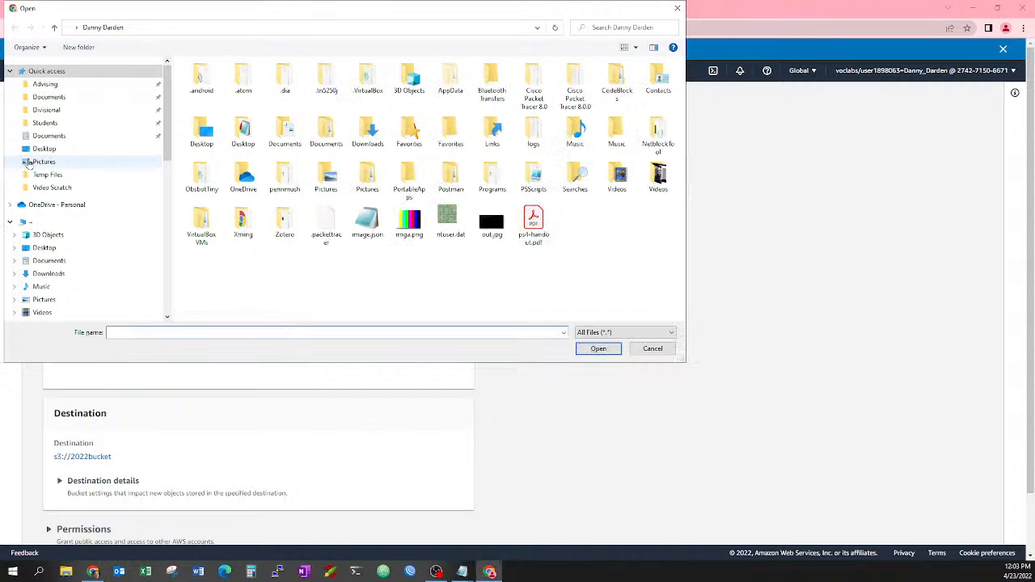
click(150, 259)
scroll(234, 265, down, 4)
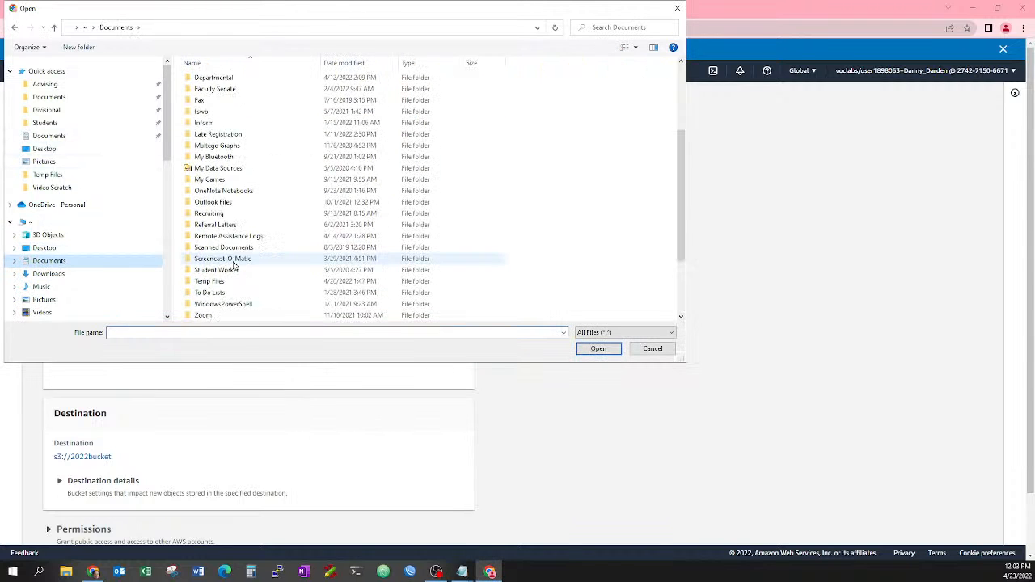
double_click(212, 281)
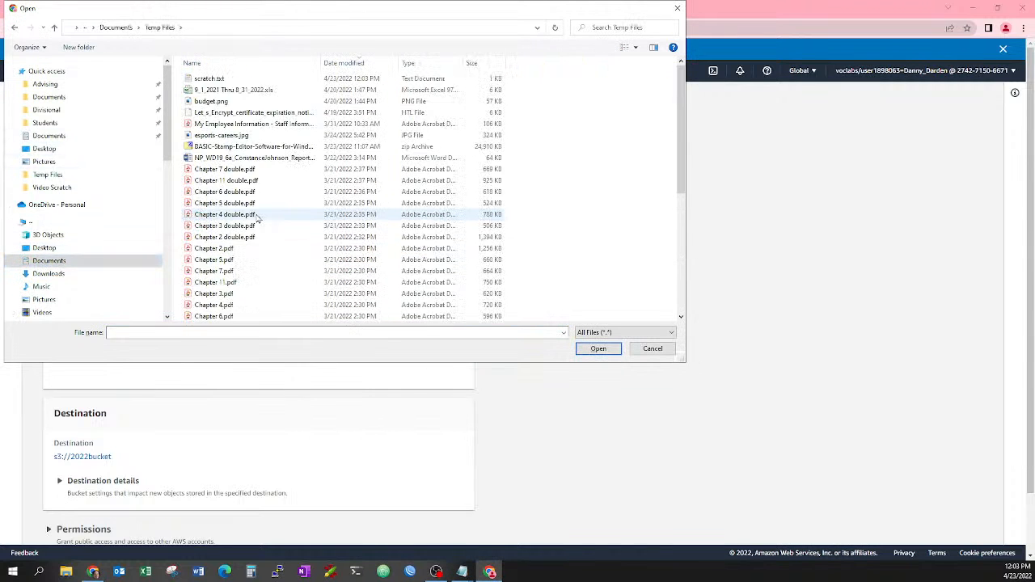
double_click(242, 80)
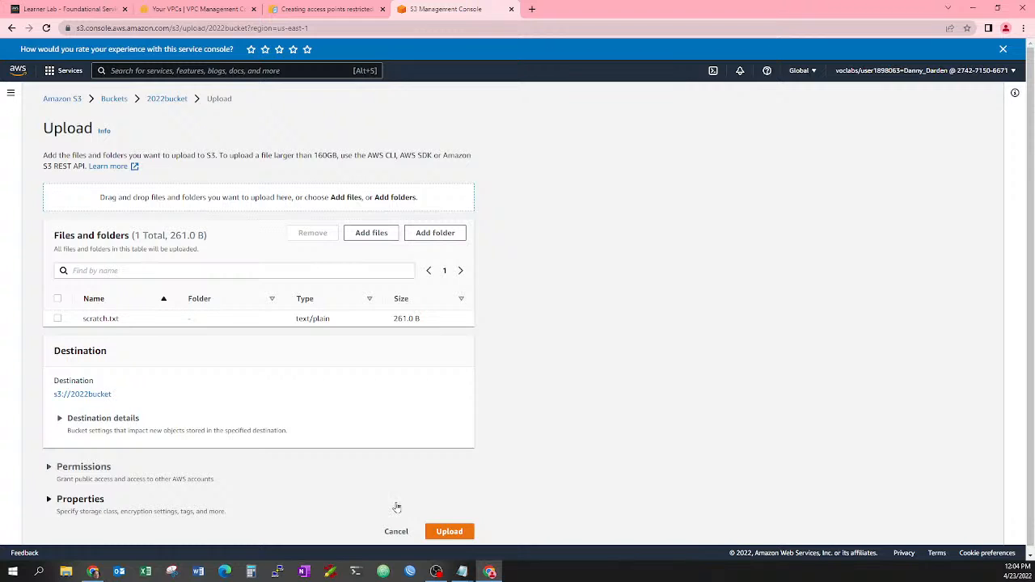
click(443, 533)
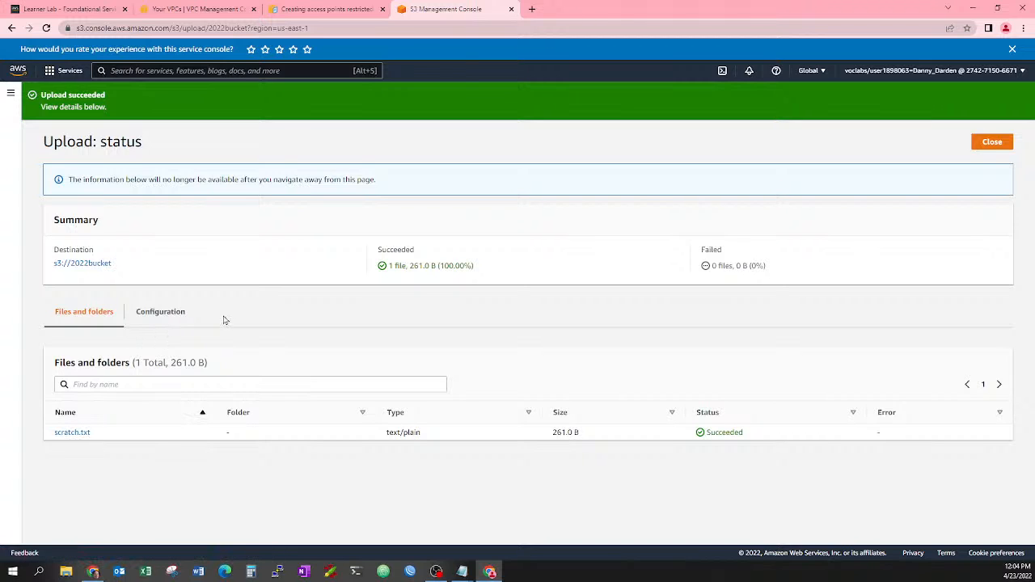
Open the details of the uploaded scratch.txt, review its properties, and copy its object URL.
click(72, 434)
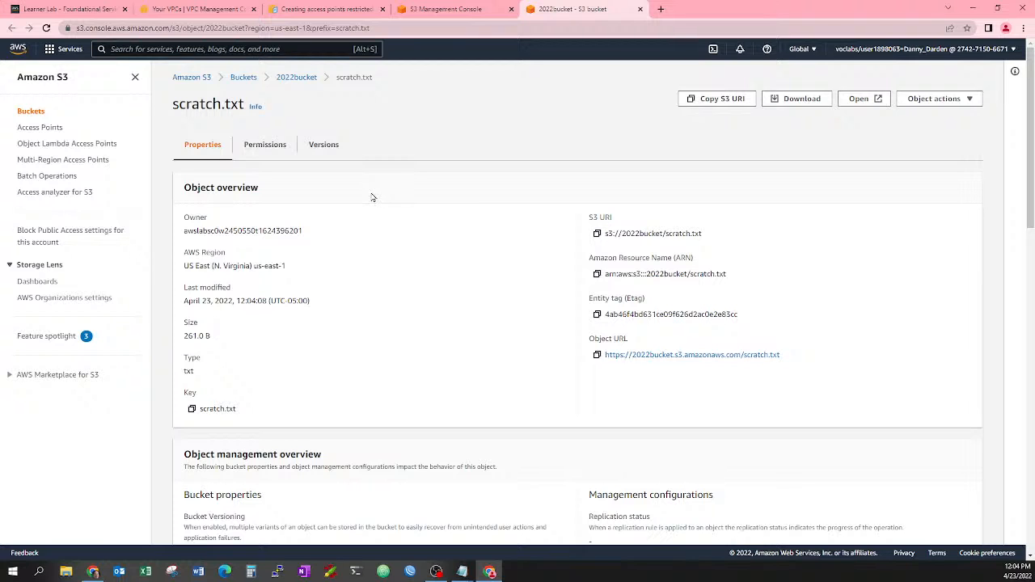
scroll(372, 198, down, 3)
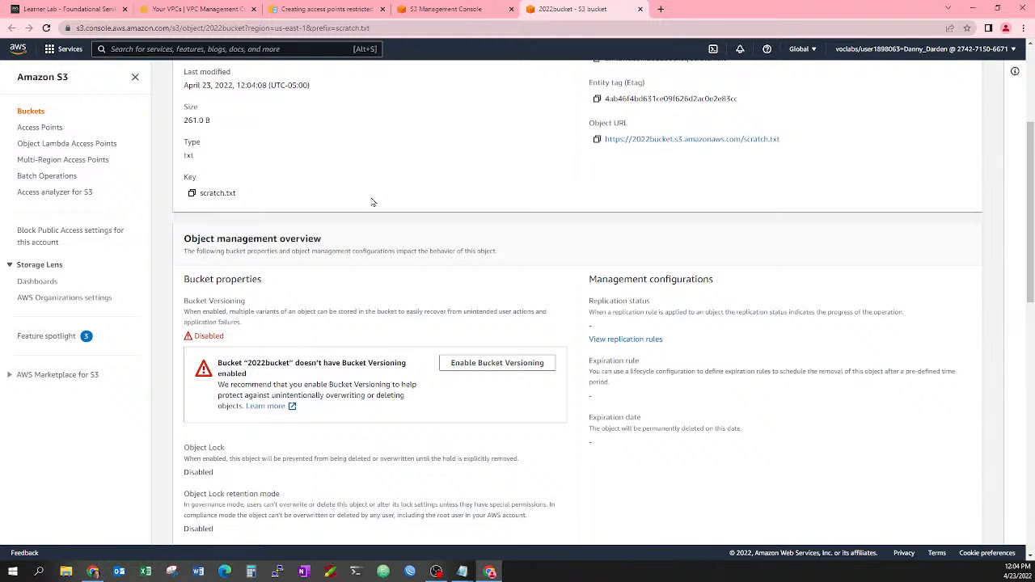
scroll(372, 202, up, 2)
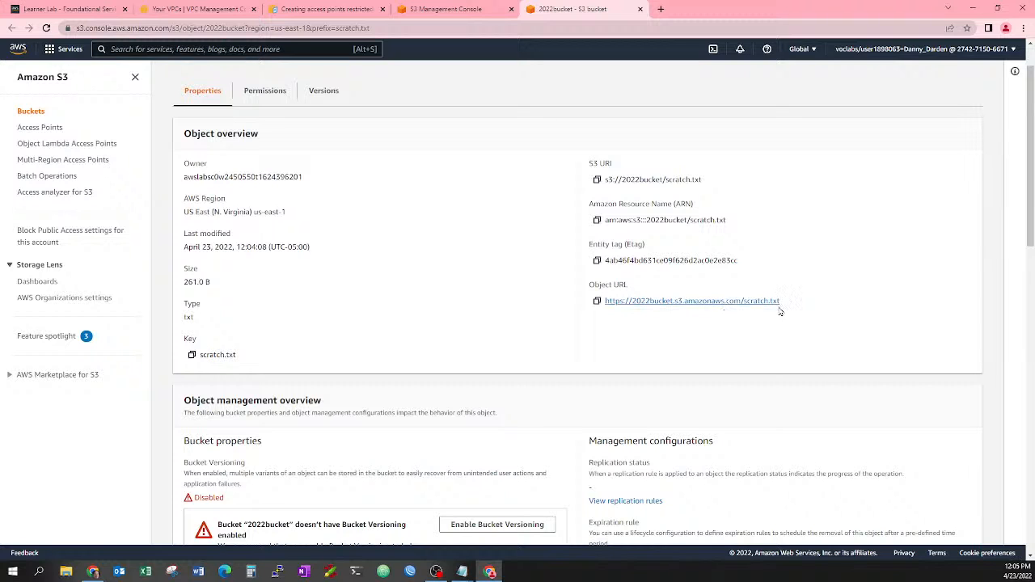
drag(800, 316, 603, 304)
key(ctrl+c)
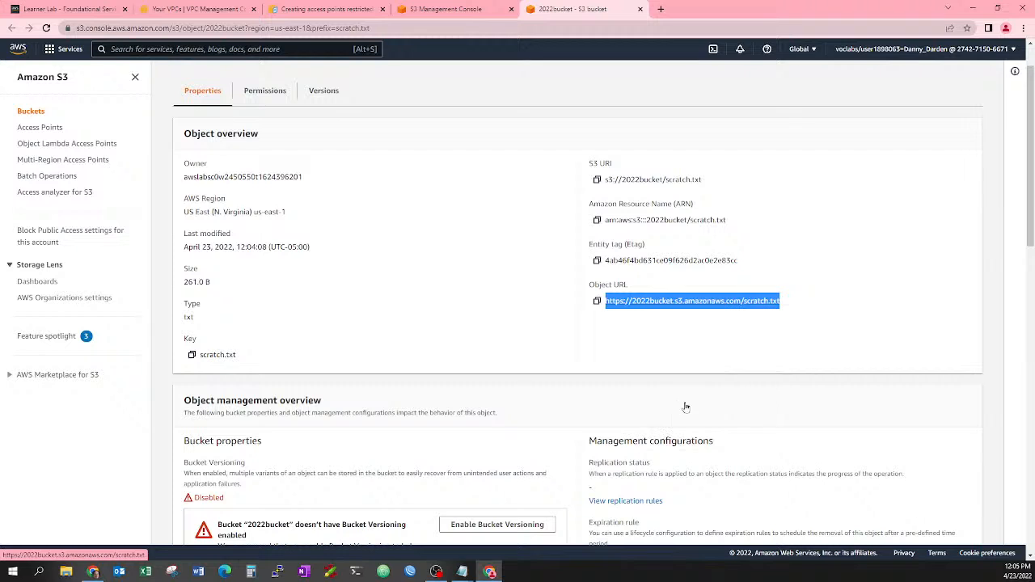
Test access to the copied scratch.txt object URL in a separate Chrome window, and close that window.
click(95, 574)
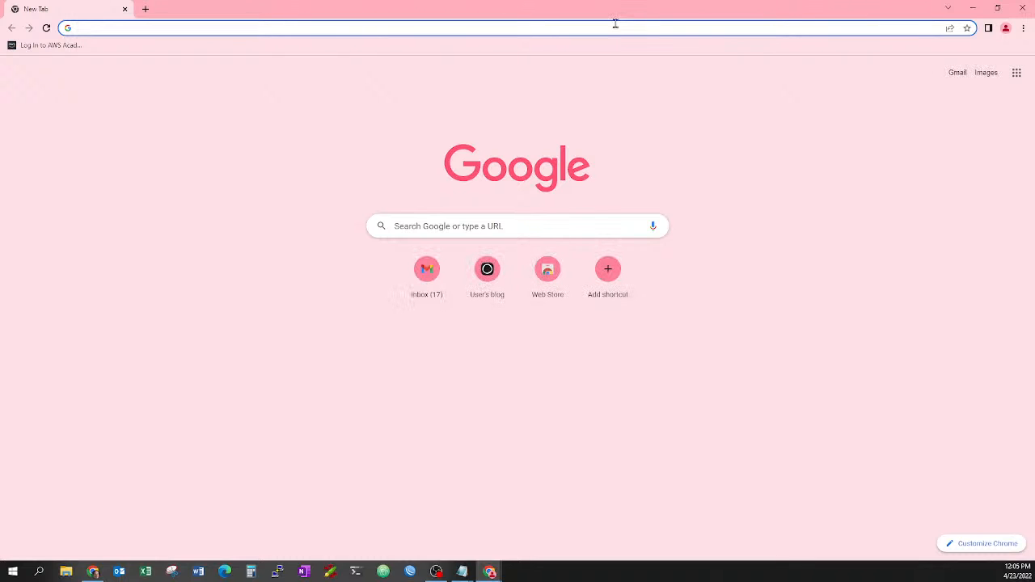
key(ctrl+v)
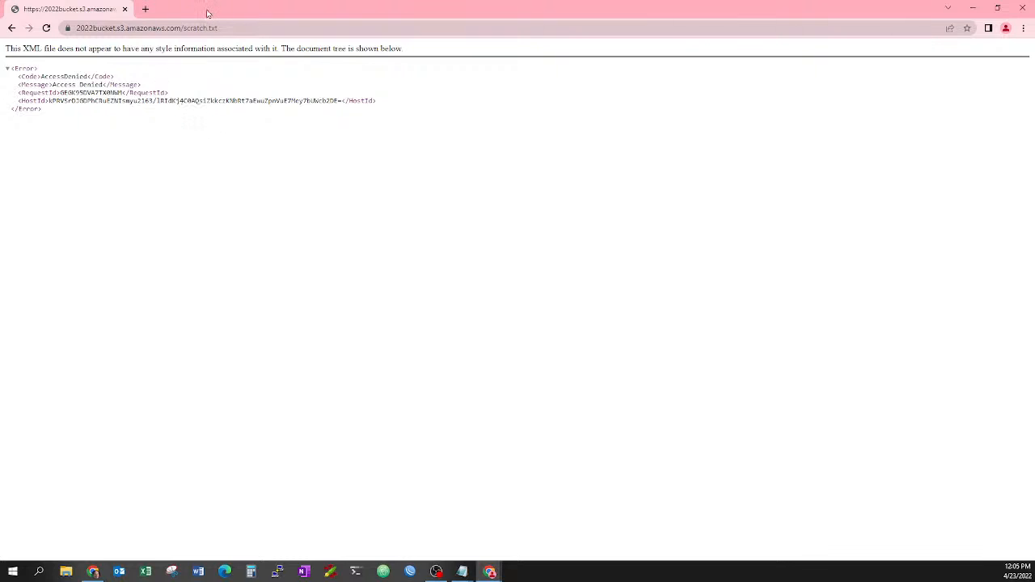
drag(208, 11, 385, 202)
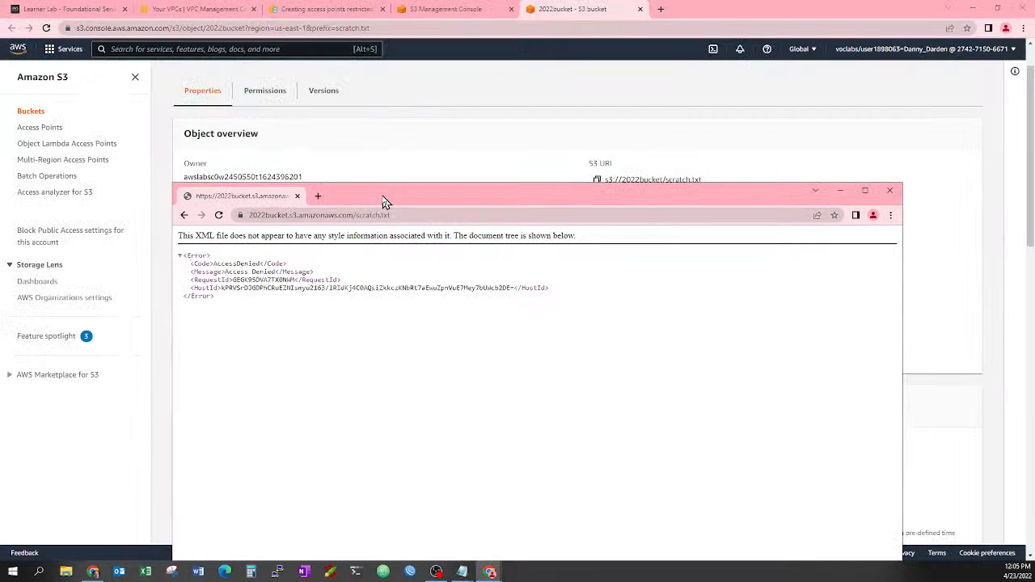
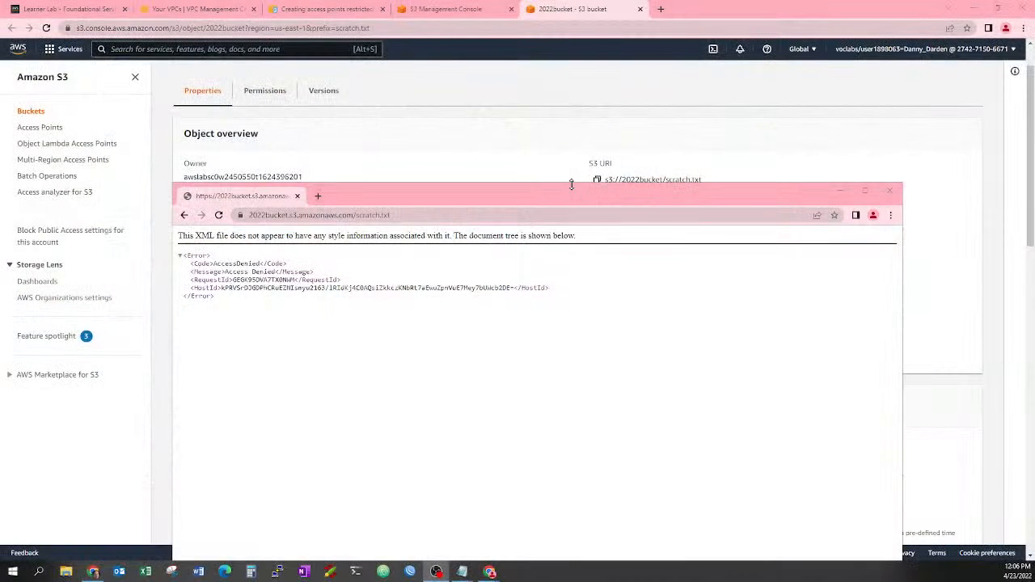
drag(557, 198, 485, 132)
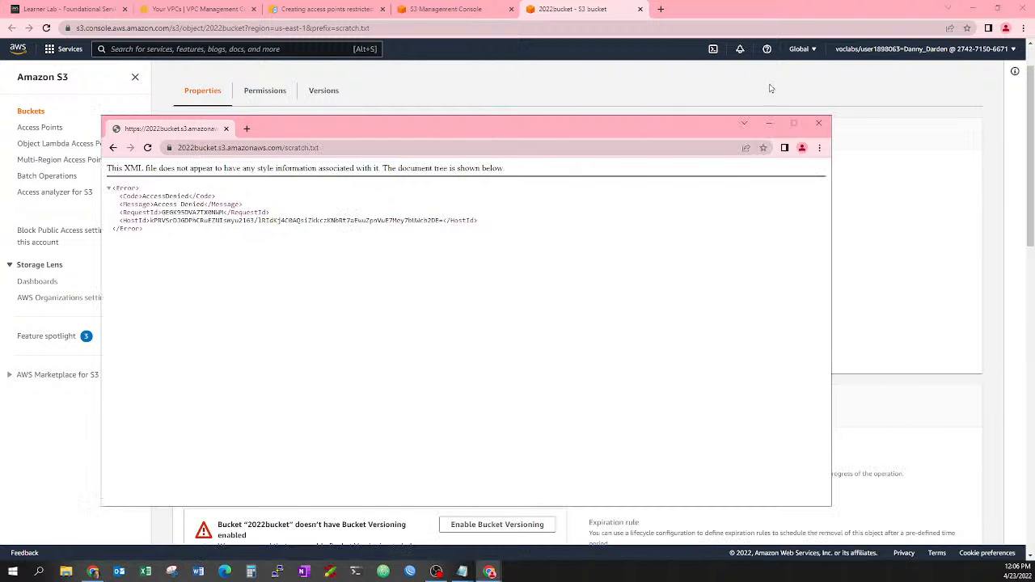
click(813, 127)
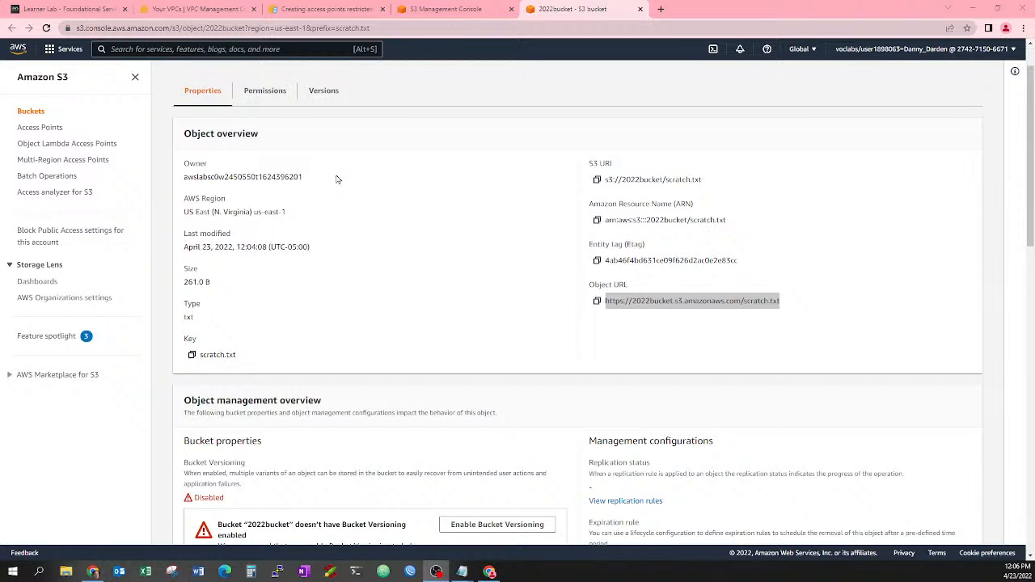
Close the upload status page to return to the object list of 2022bucket.
scroll(489, 290, down, 3)
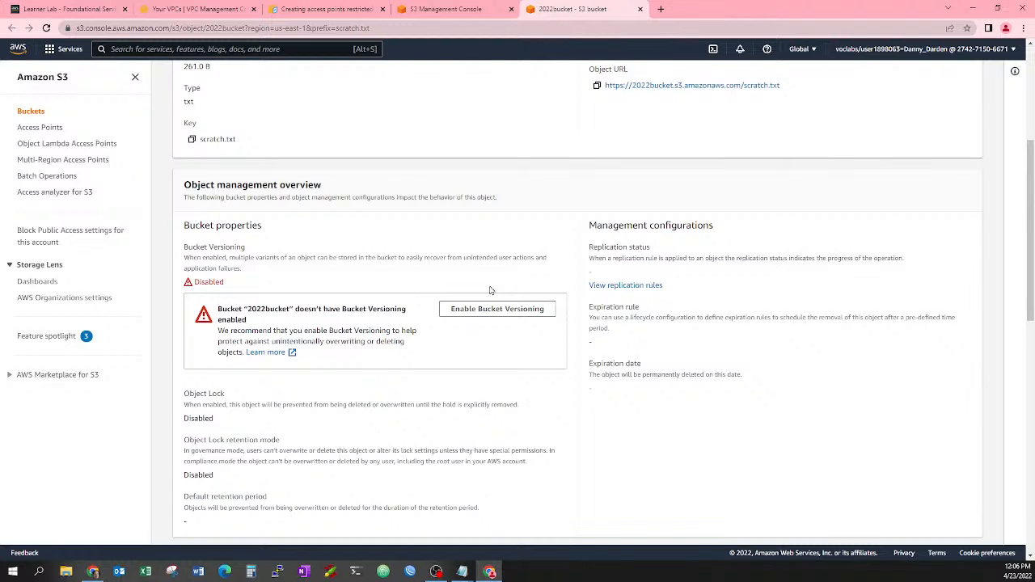
scroll(403, 171, up, 4)
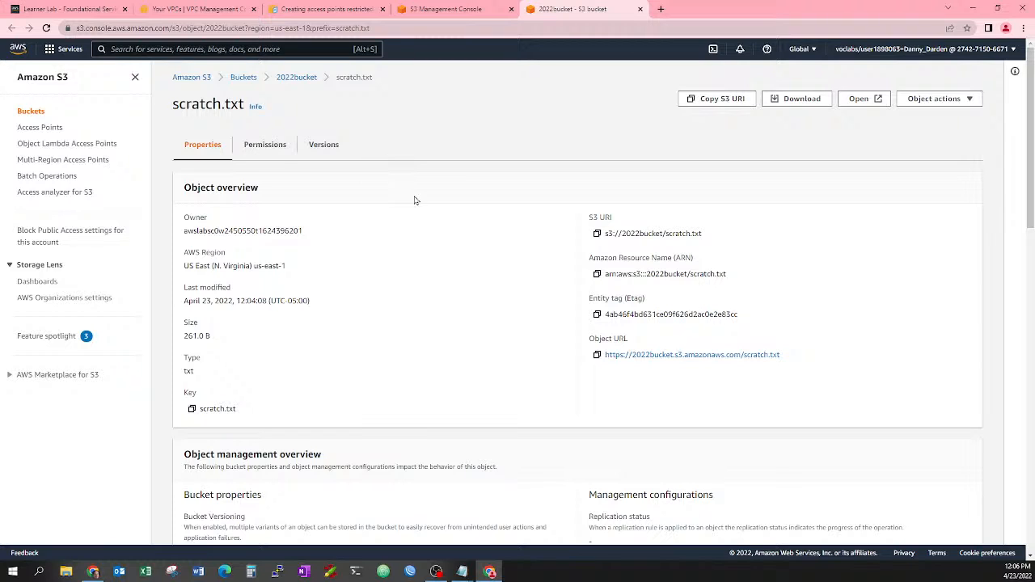
click(464, 10)
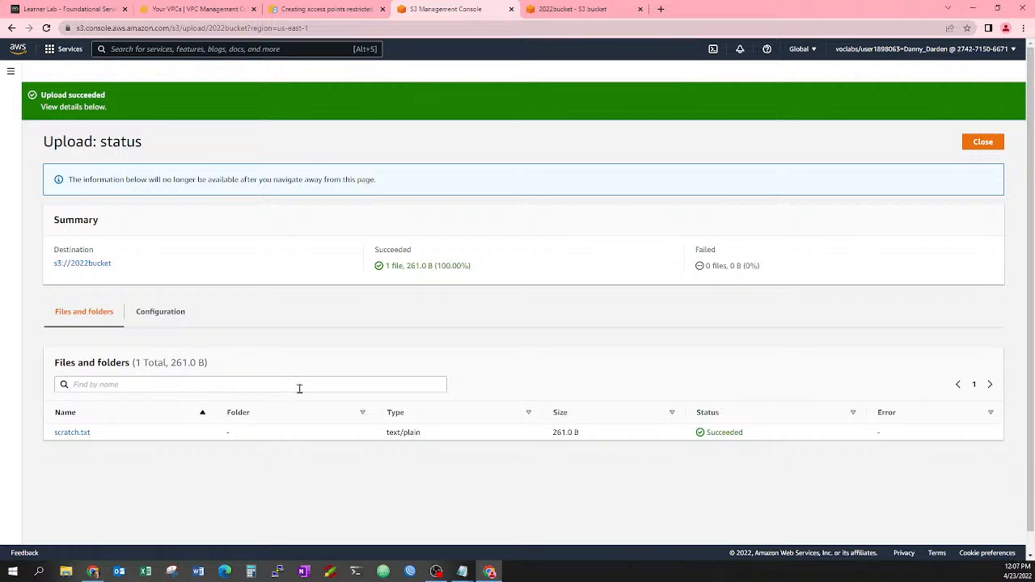
click(987, 142)
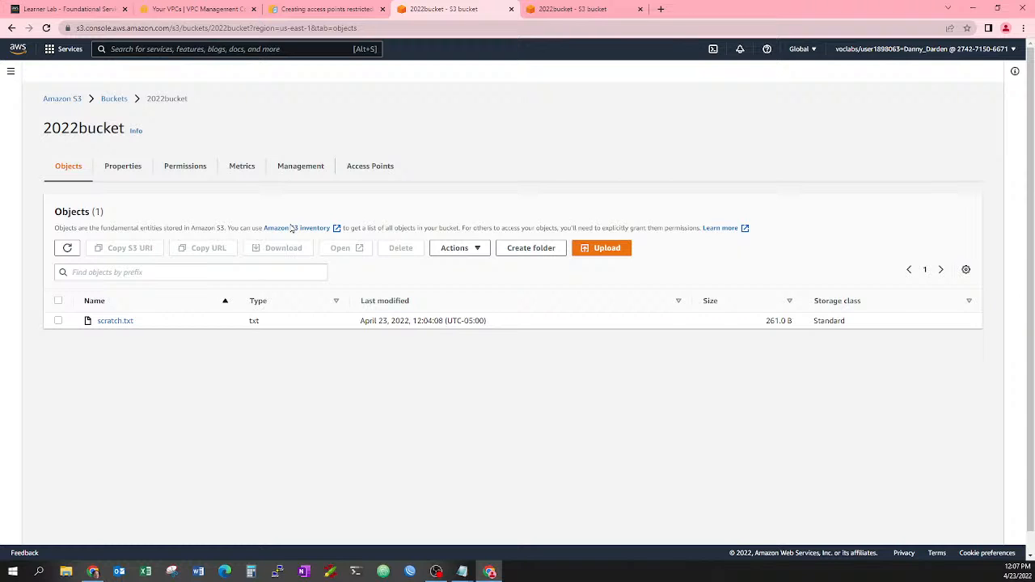
Open the details of vpc-test-vpc in the VPC console.
click(320, 12)
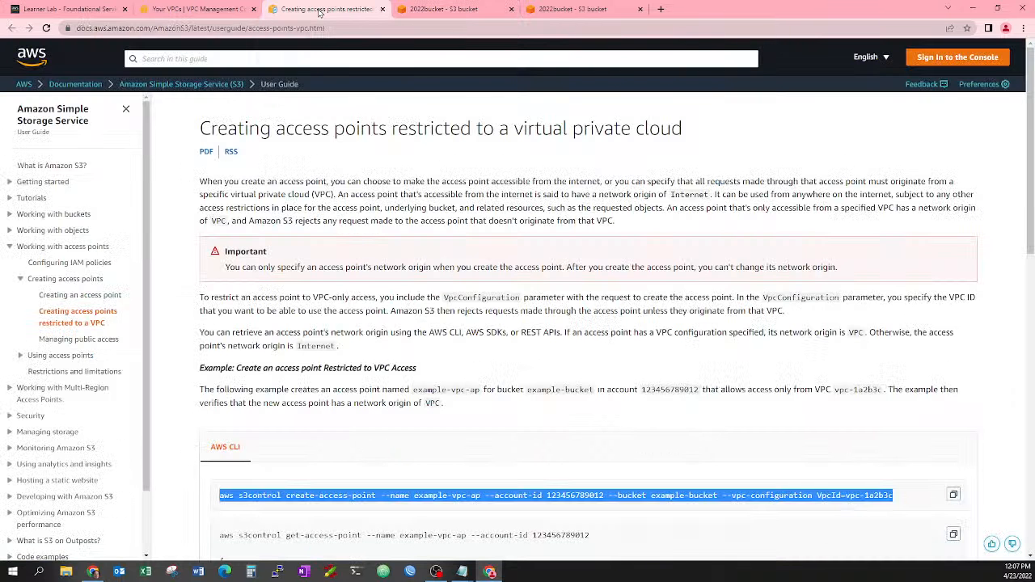
click(176, 9)
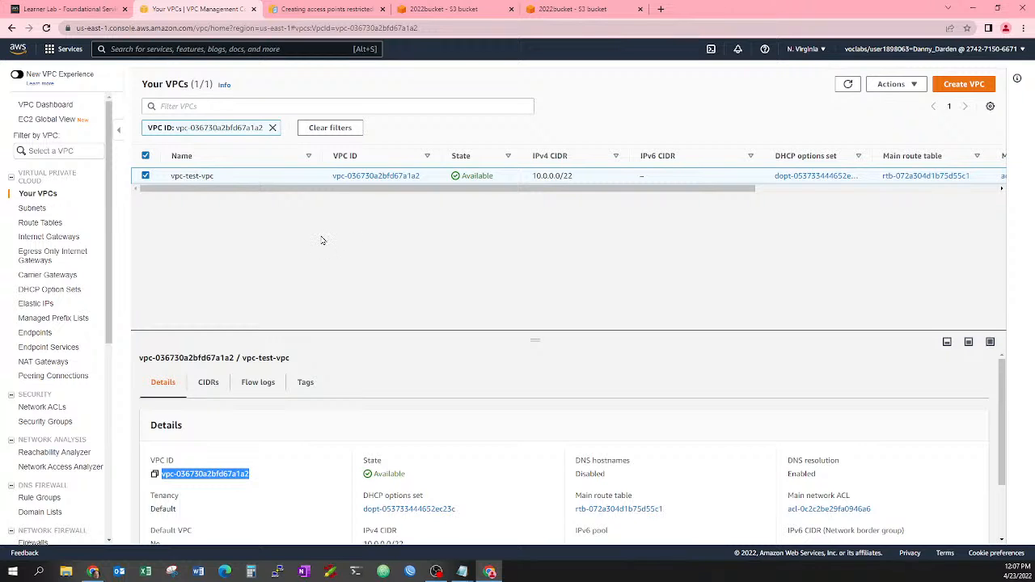
click(364, 176)
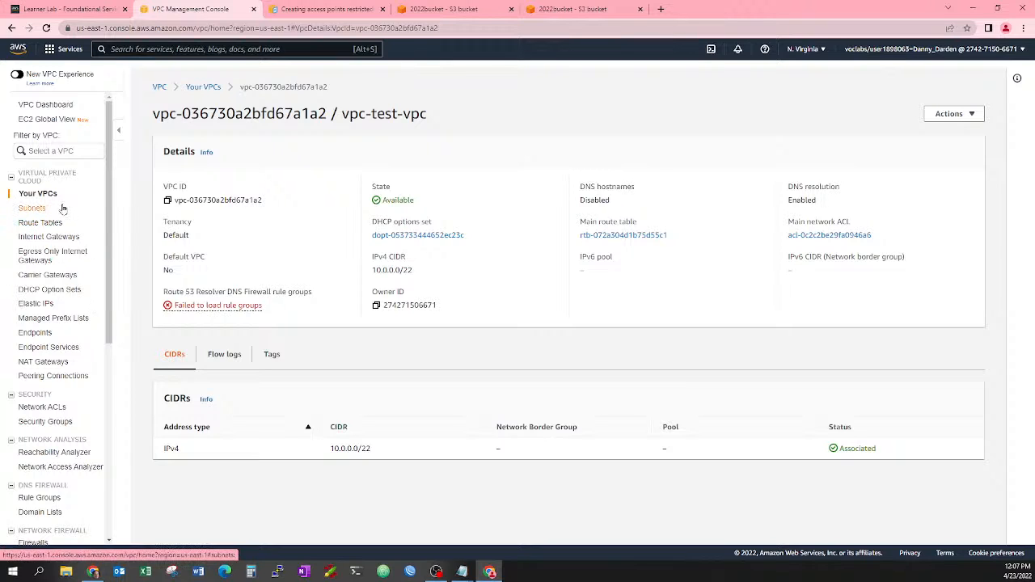
Search the AWS services for ec2 and open the instance summary of Tester1.
click(171, 48)
text(e)
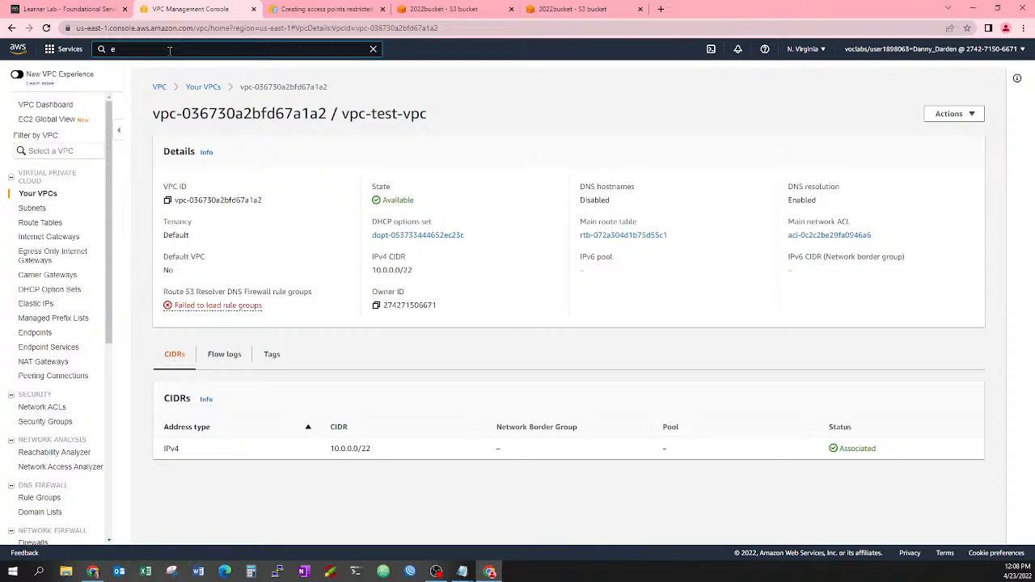
text(c2)
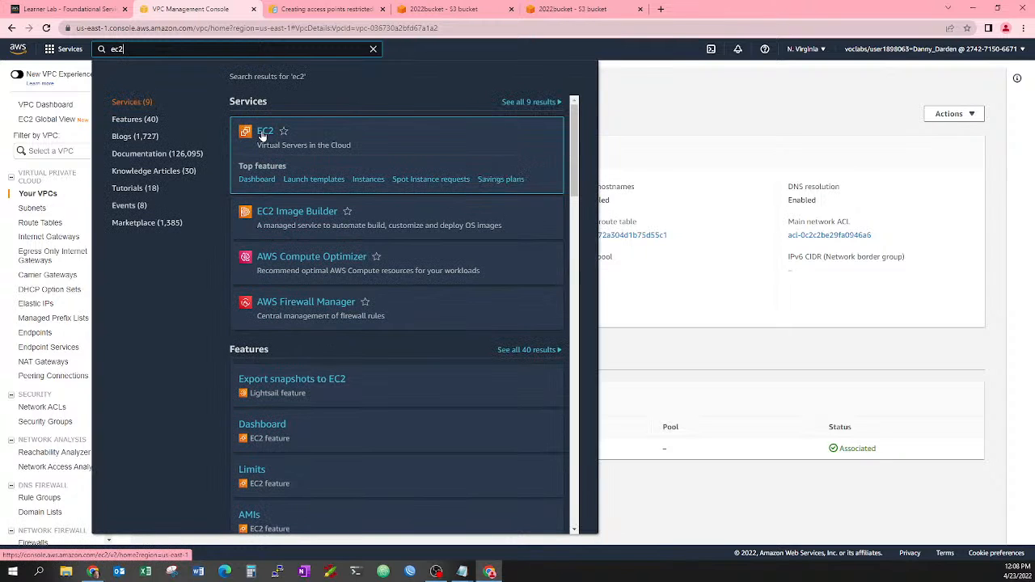
click(263, 134)
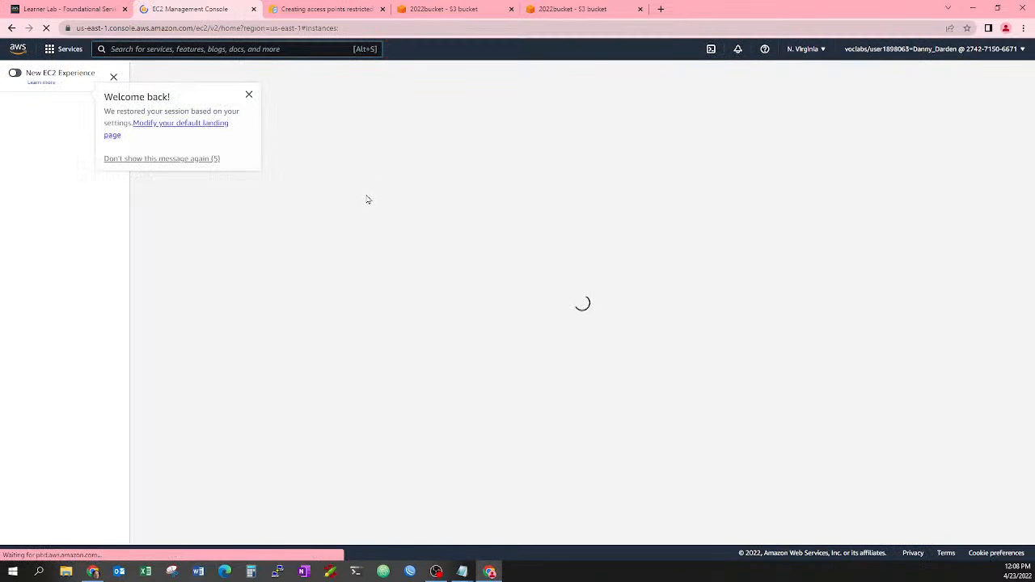
click(250, 96)
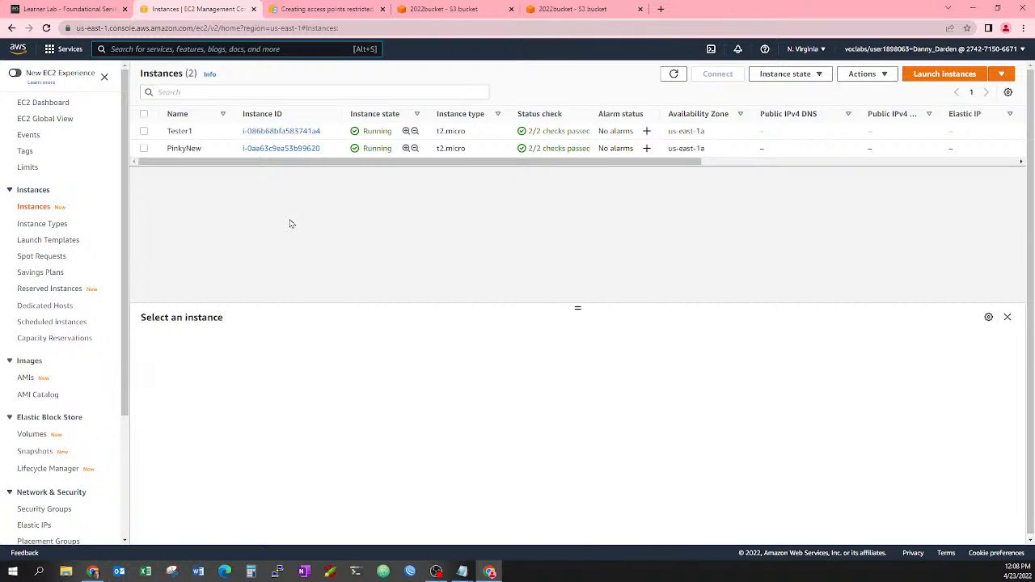
click(285, 132)
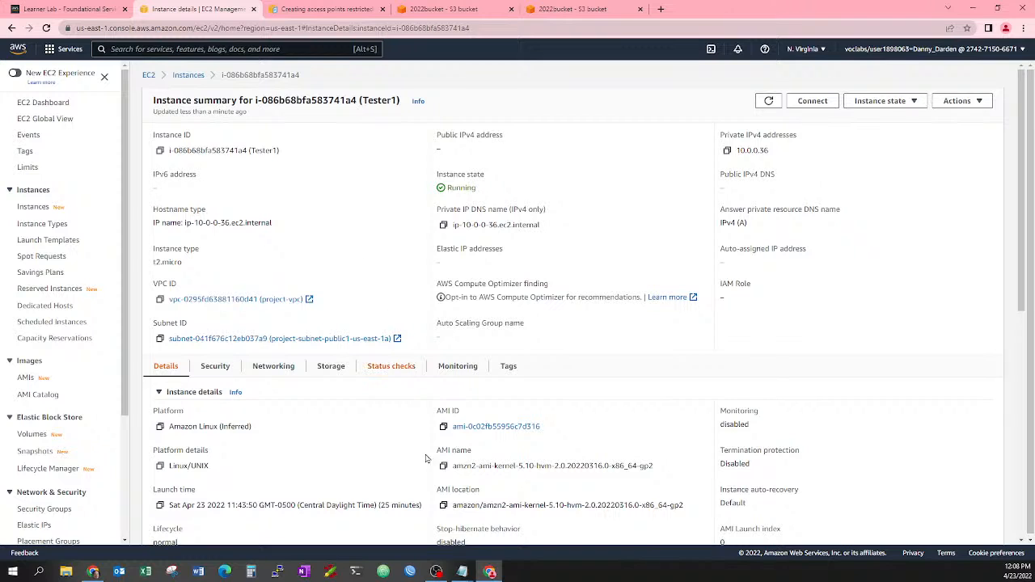
mouse_move(461, 572)
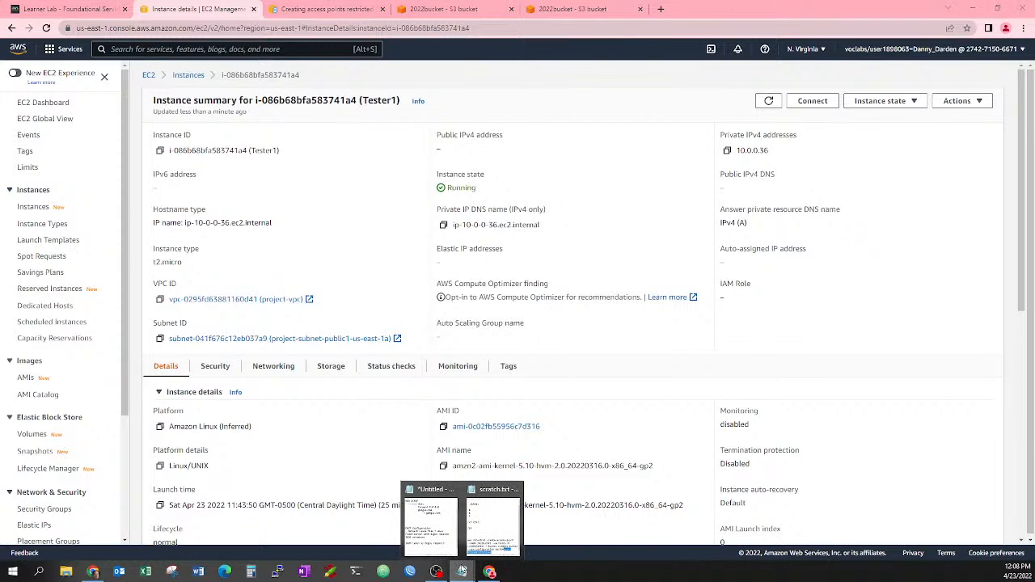
click(504, 493)
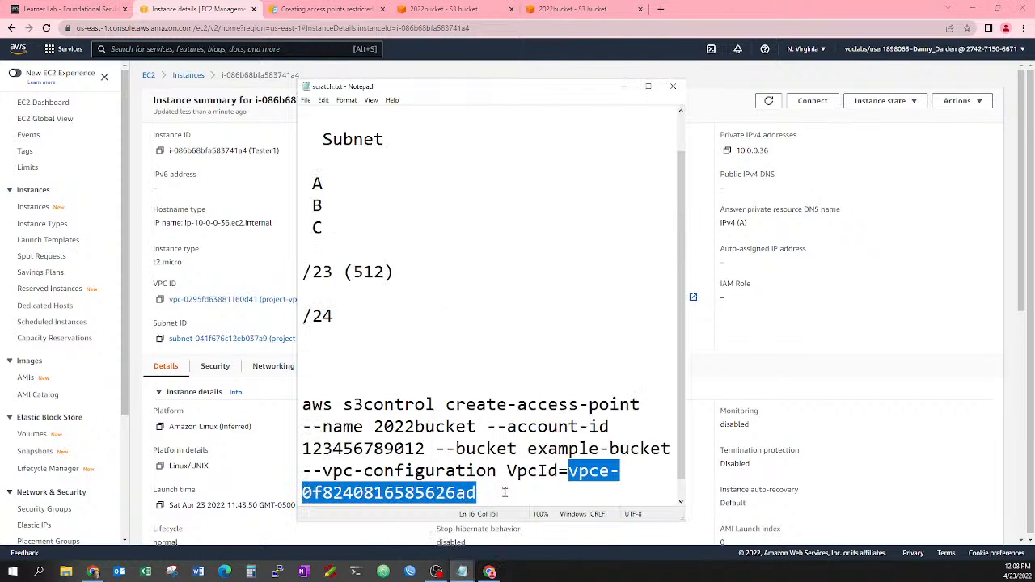
click(504, 356)
text(https://2022bucket.s3.amazonaws.com/scratch.txt)
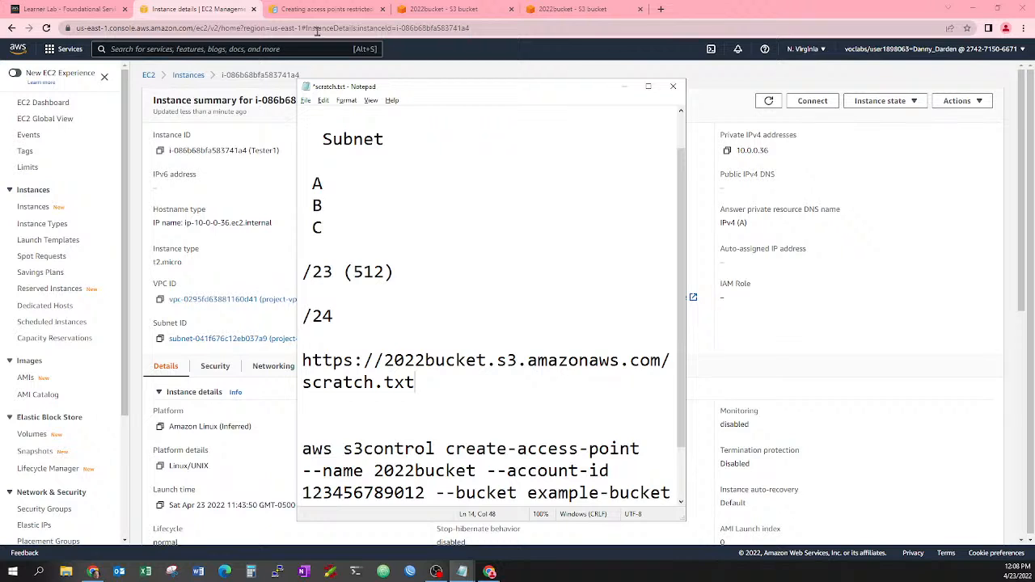
click(358, 411)
click(341, 414)
scroll(343, 414, down, 1)
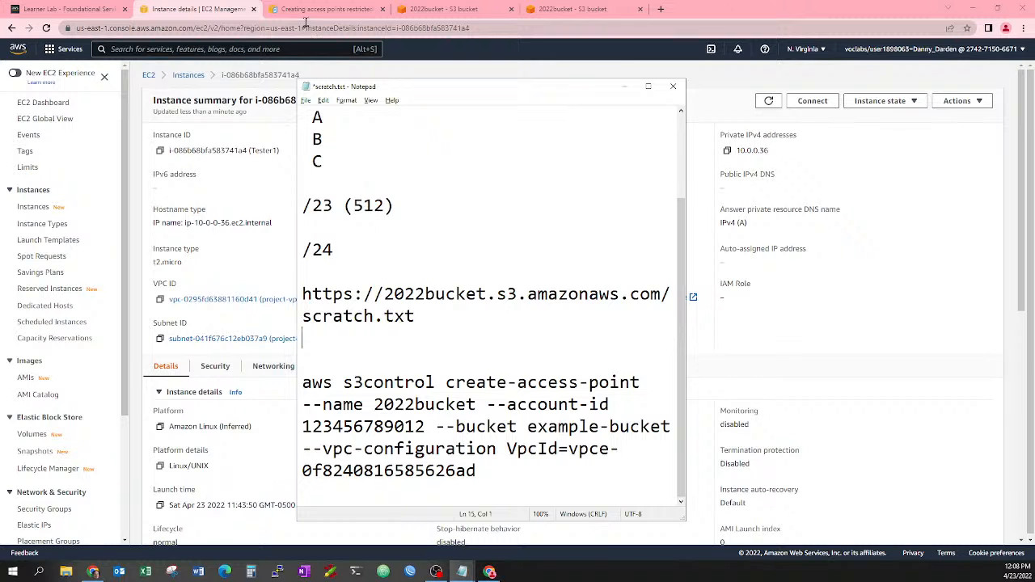
Return to the S3 console and show the access points of 2022bucket.
click(338, 12)
click(443, 8)
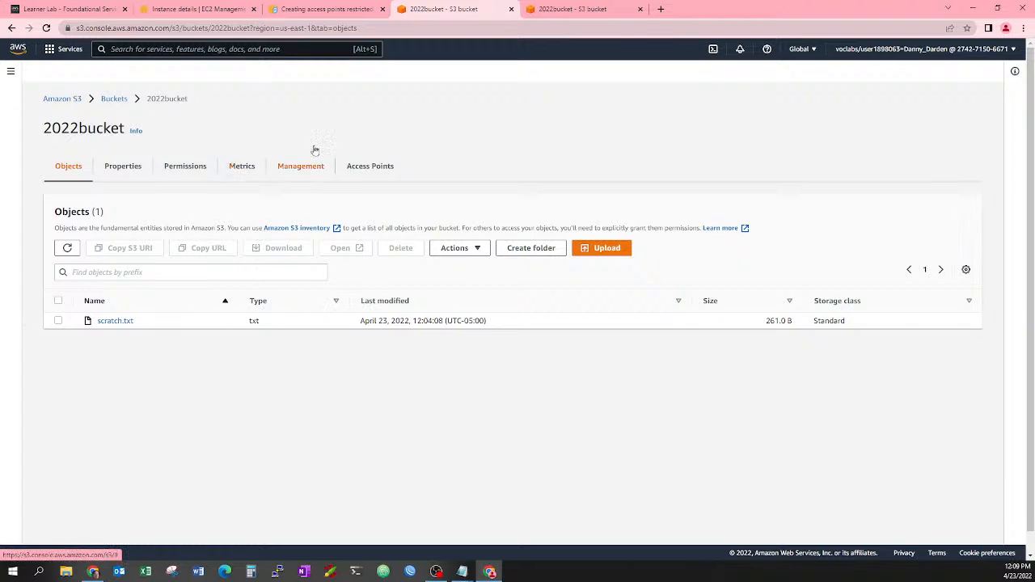
click(548, 14)
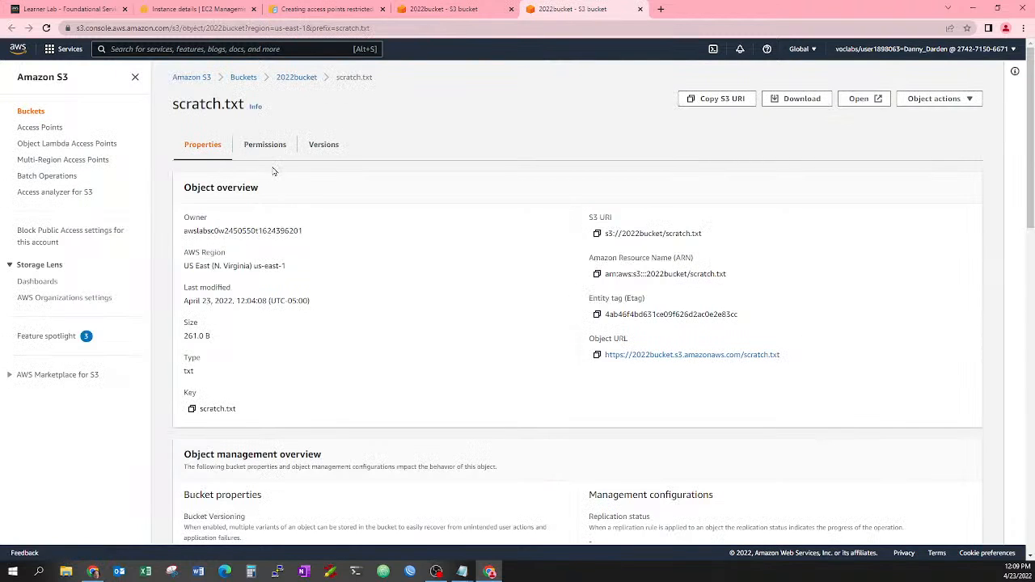
click(314, 77)
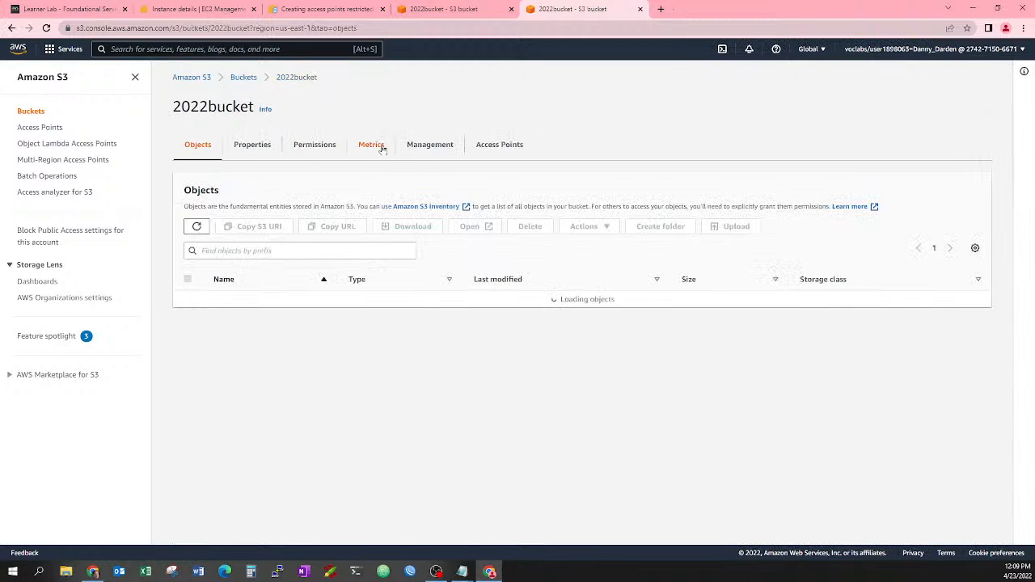
click(420, 151)
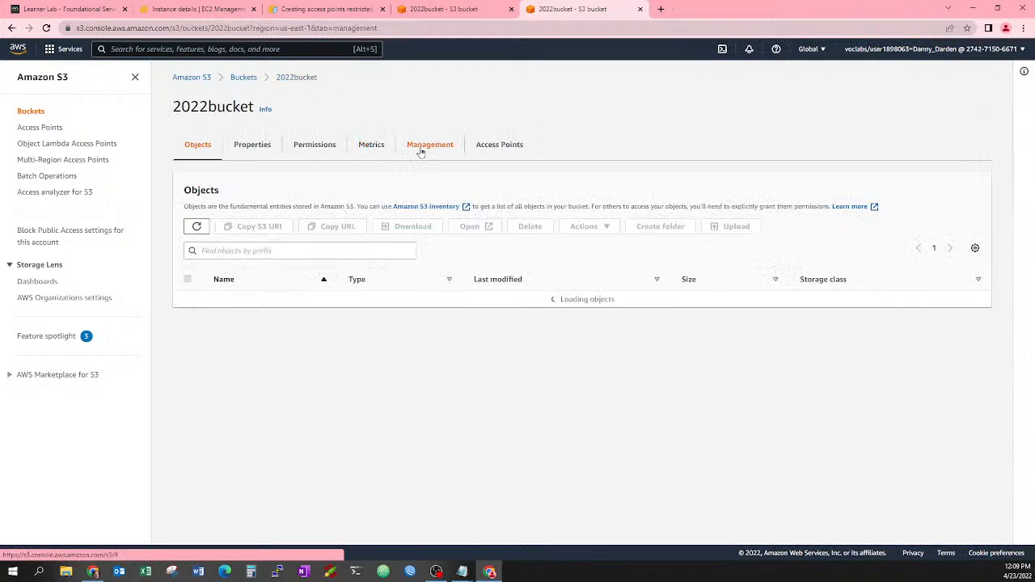
click(495, 147)
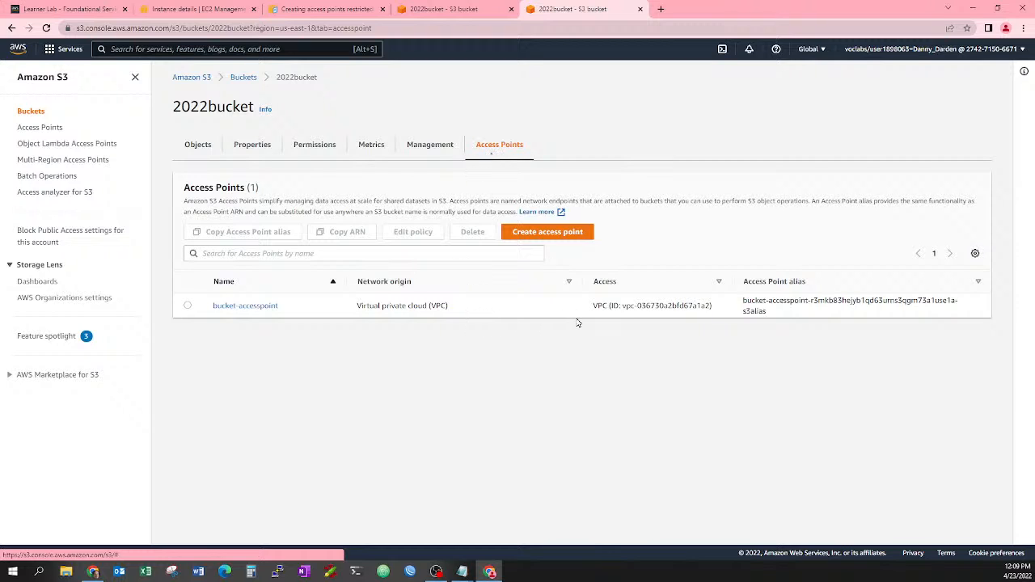
Copy the VPC ID vpc-036730a2bfd67a1a2 of bucket-accesspoint and paste it below the object URL in the scratch.txt Notepad file.
drag(623, 306, 708, 307)
key(ctrl+c)
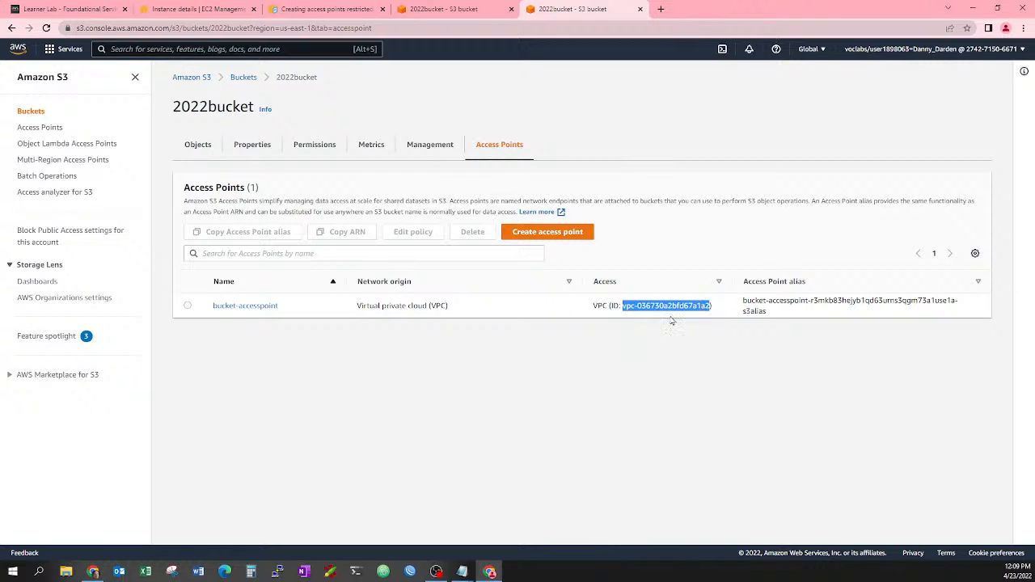
mouse_move(461, 572)
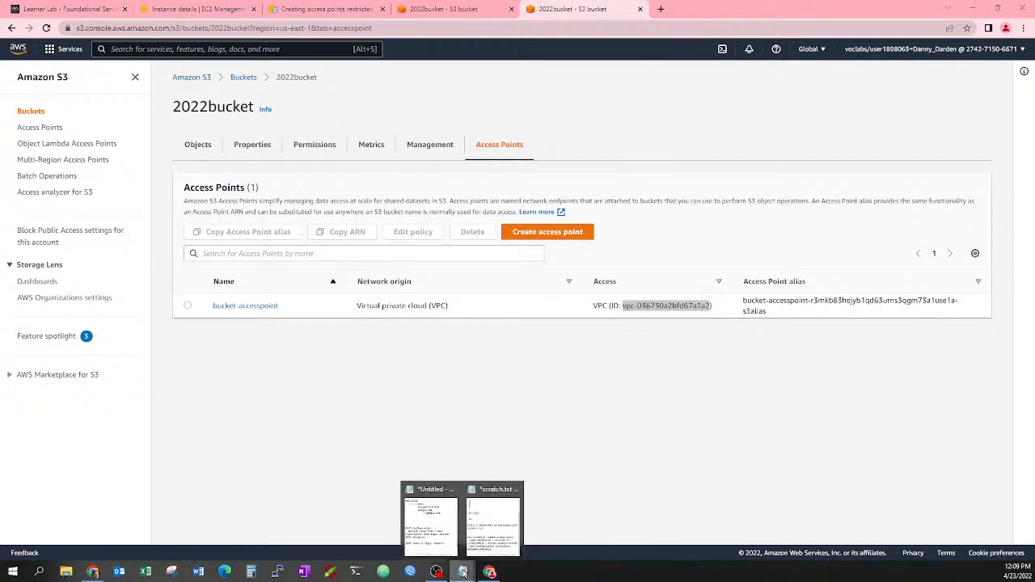
click(483, 532)
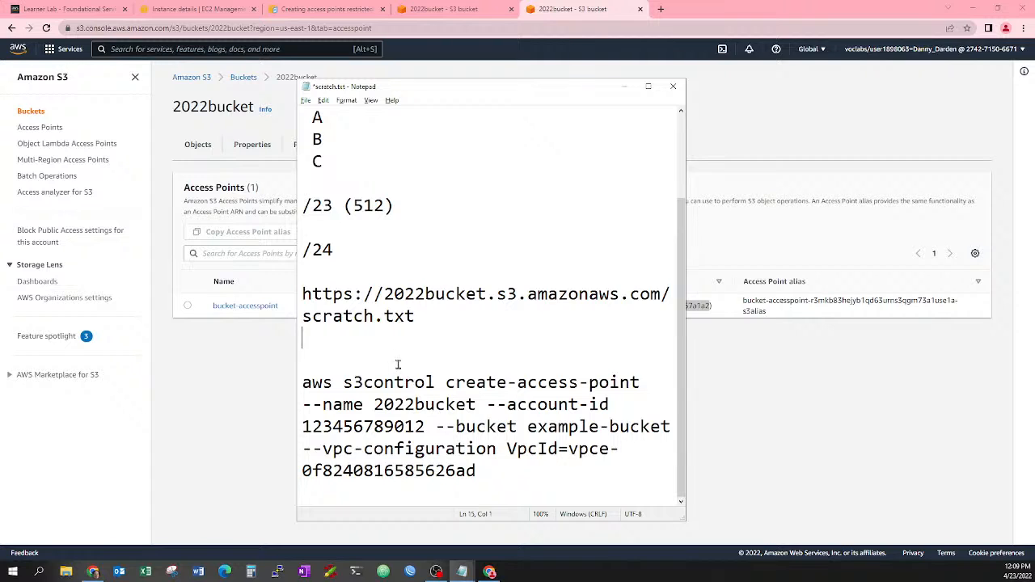
key(Return)
key(ctrl+v)
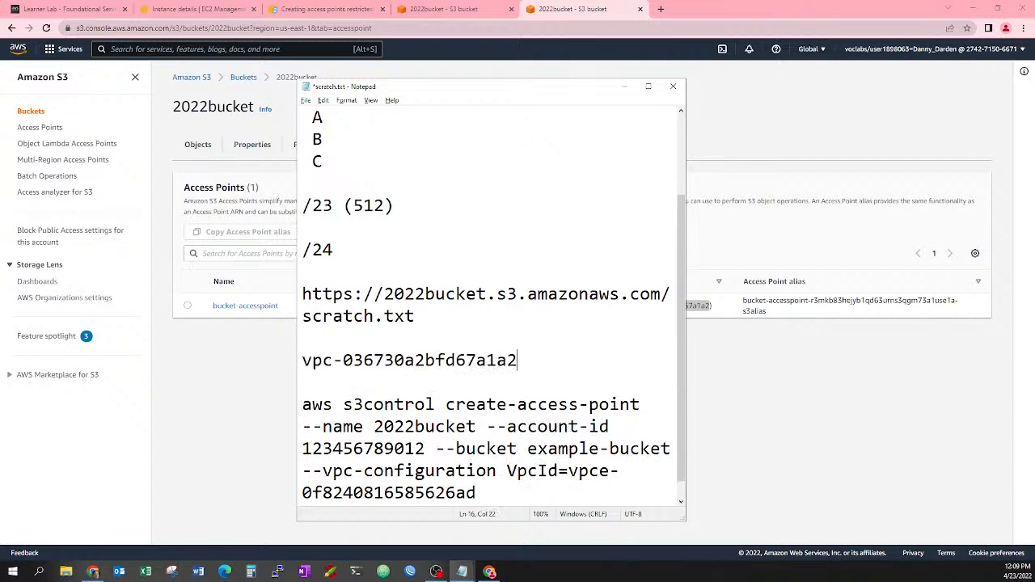
Compare the VPC ID on Tester1's instance summary with the VPC ID noted in the scratch.txt Notepad file.
click(453, 10)
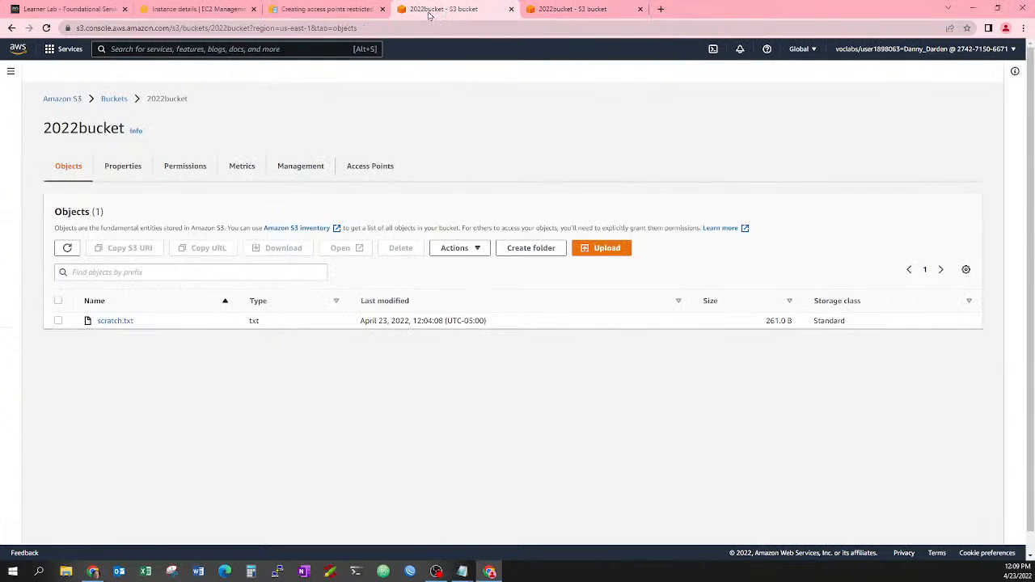
click(315, 8)
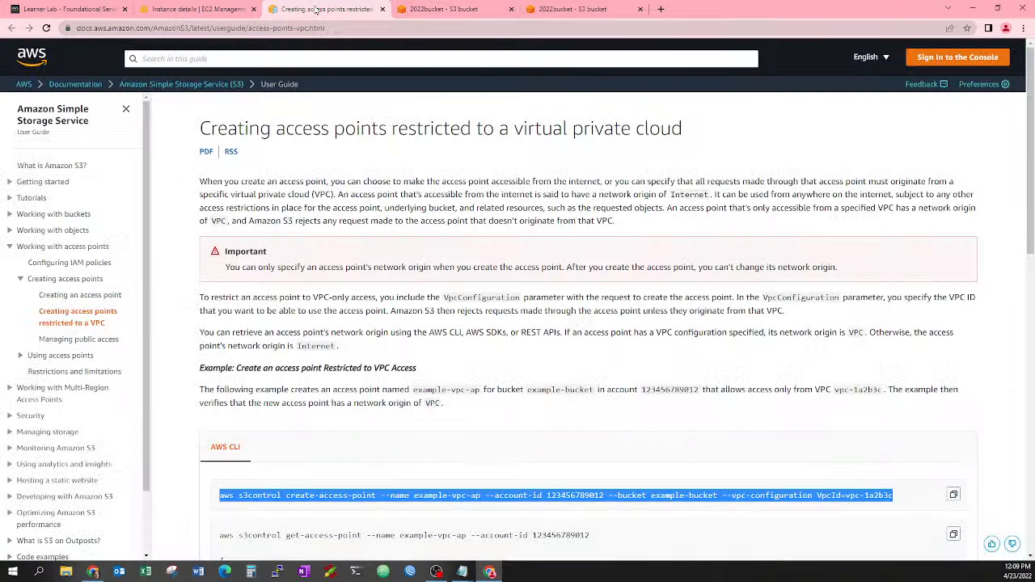
click(214, 11)
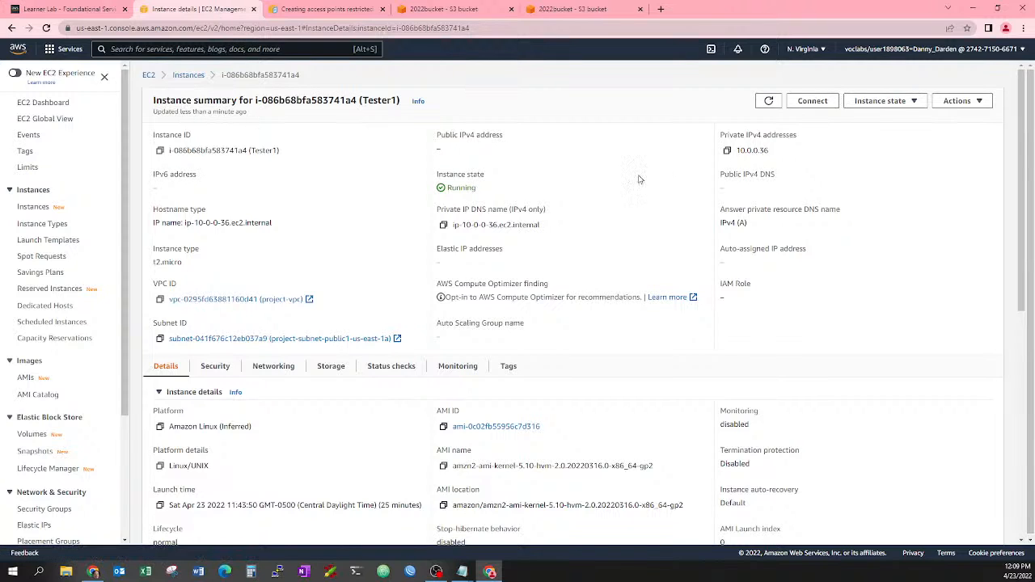
key(alt+Tab)
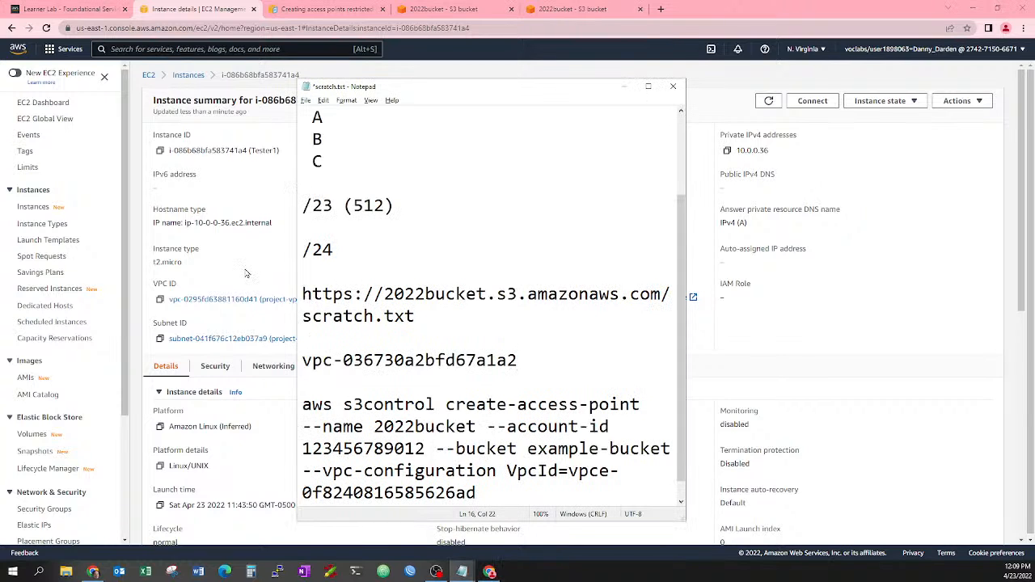
Open PinkyNew's instance summary and compare its VPC ID with the one noted in the scratch.txt Notepad file.
click(34, 207)
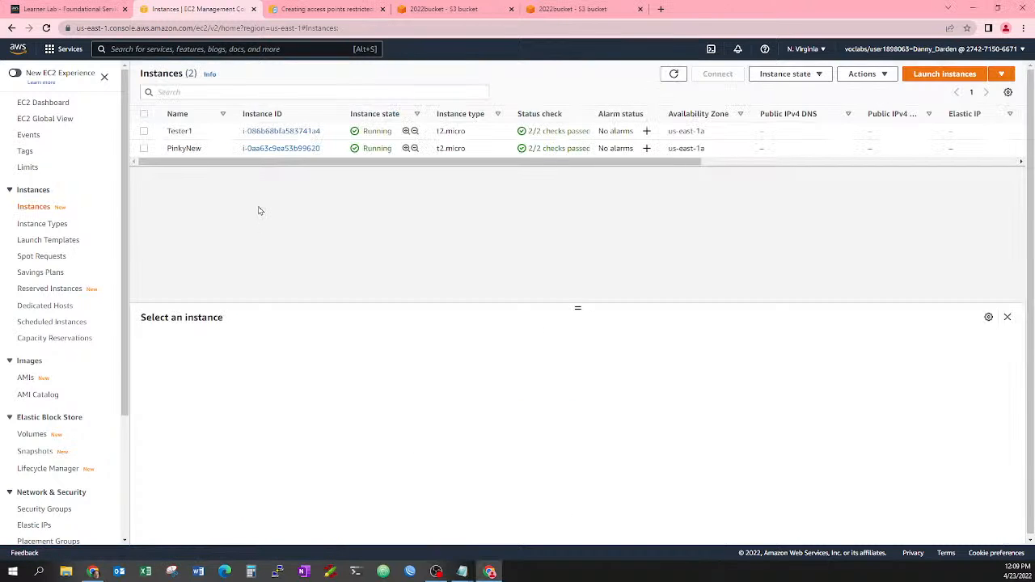
click(287, 149)
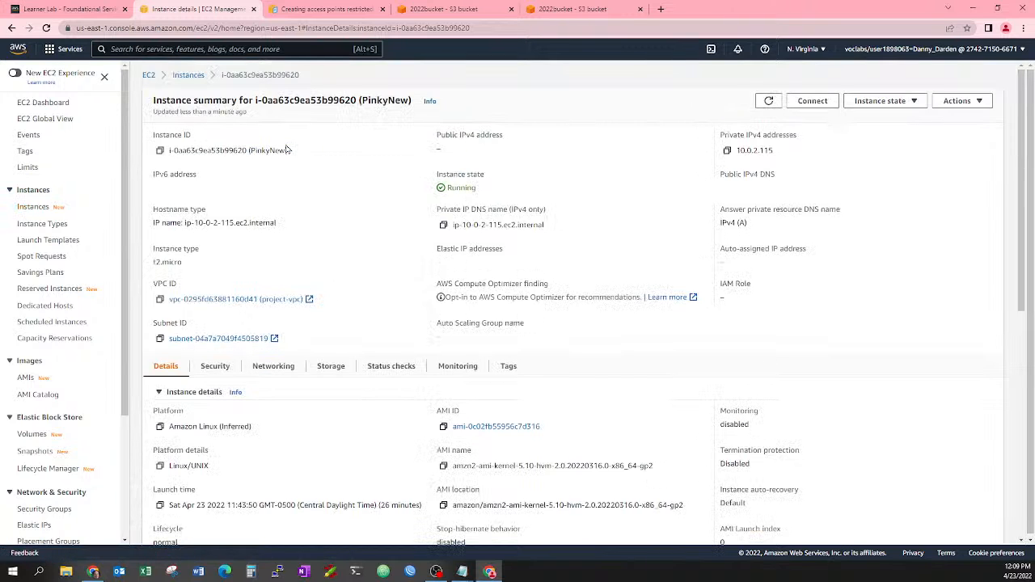
key(alt+Tab)
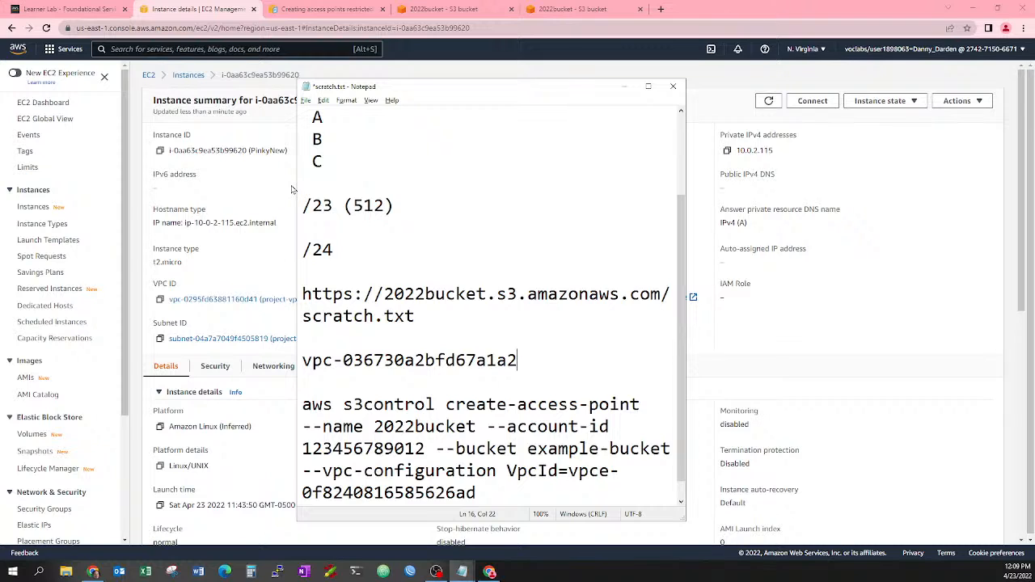
key(alt+Tab)
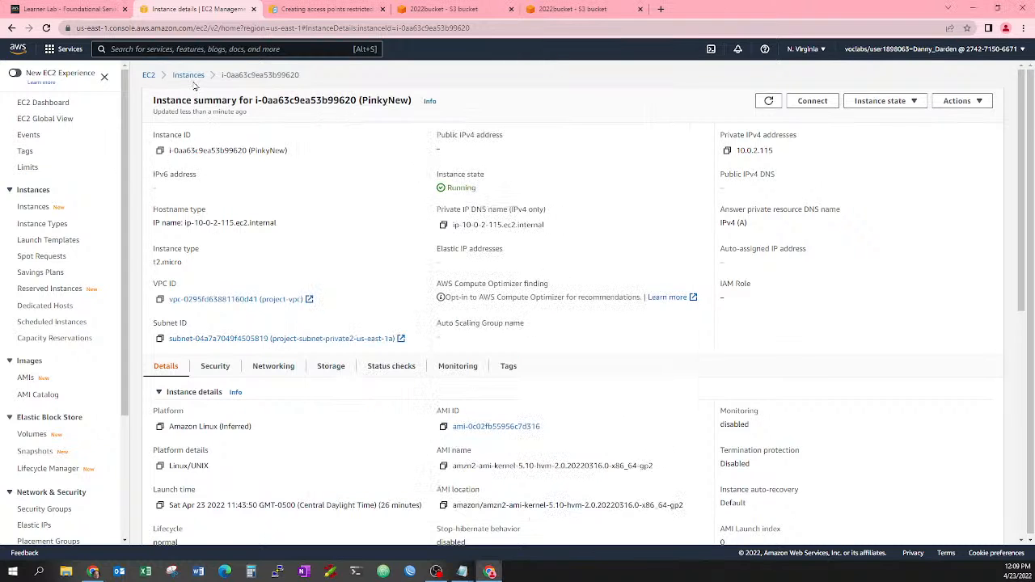
Switch to the VPC service's subnet list and sort the subnets by VPC.
click(188, 76)
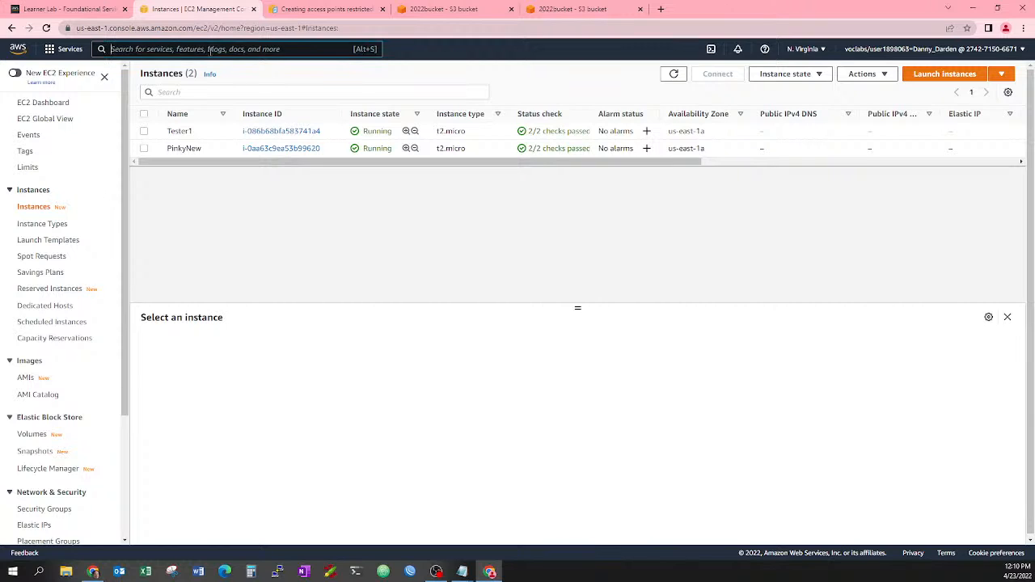
text(vpc)
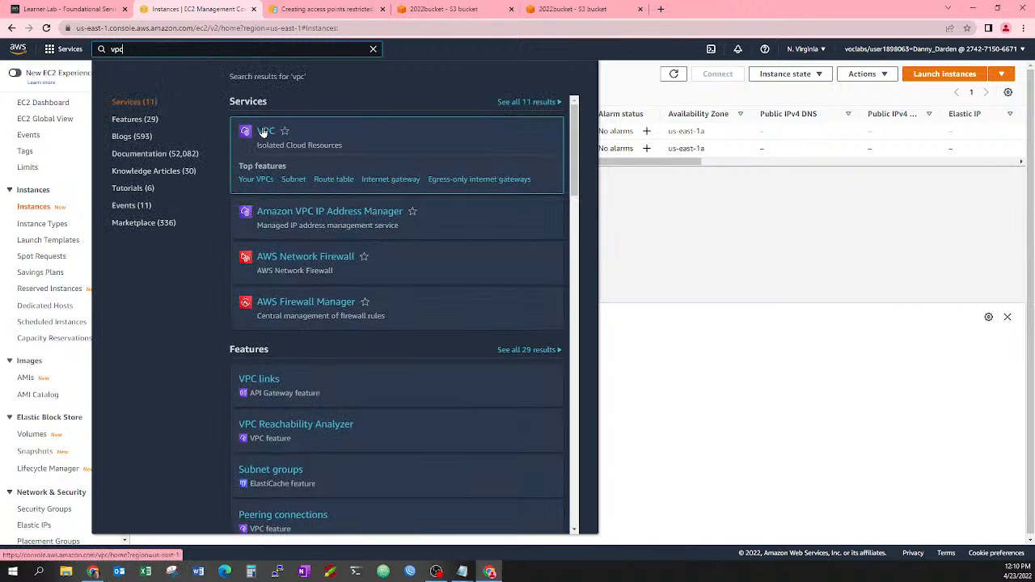
click(291, 180)
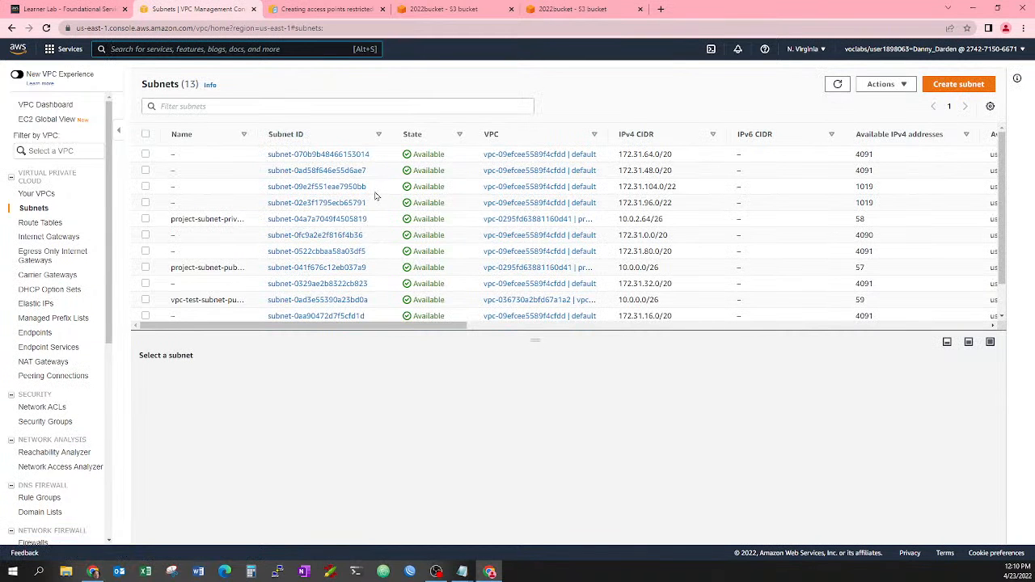
click(594, 135)
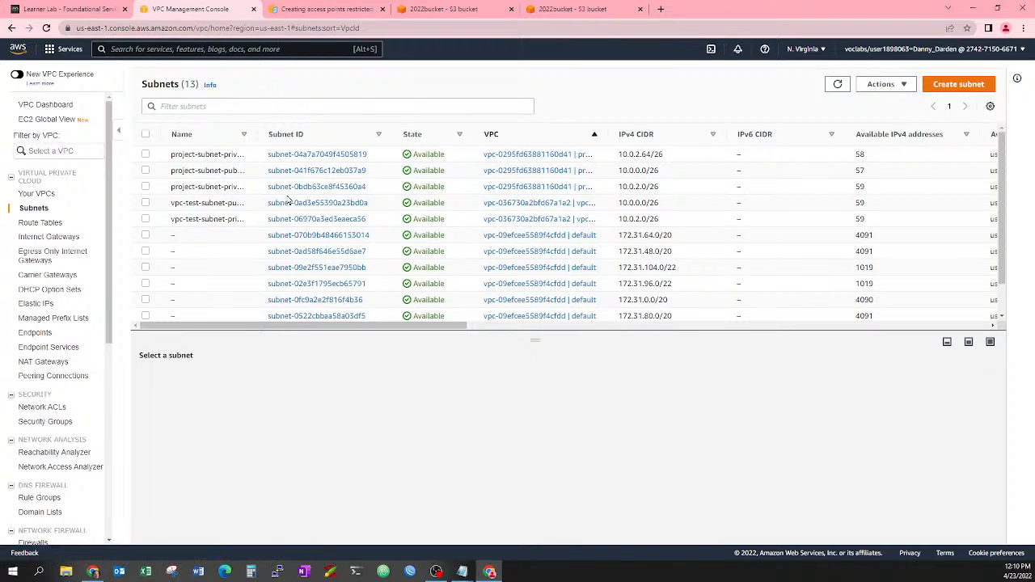
Check the full name of the vpc-test subnet with CIDR 10.0.0.0/26 without editing it.
double_click(209, 204)
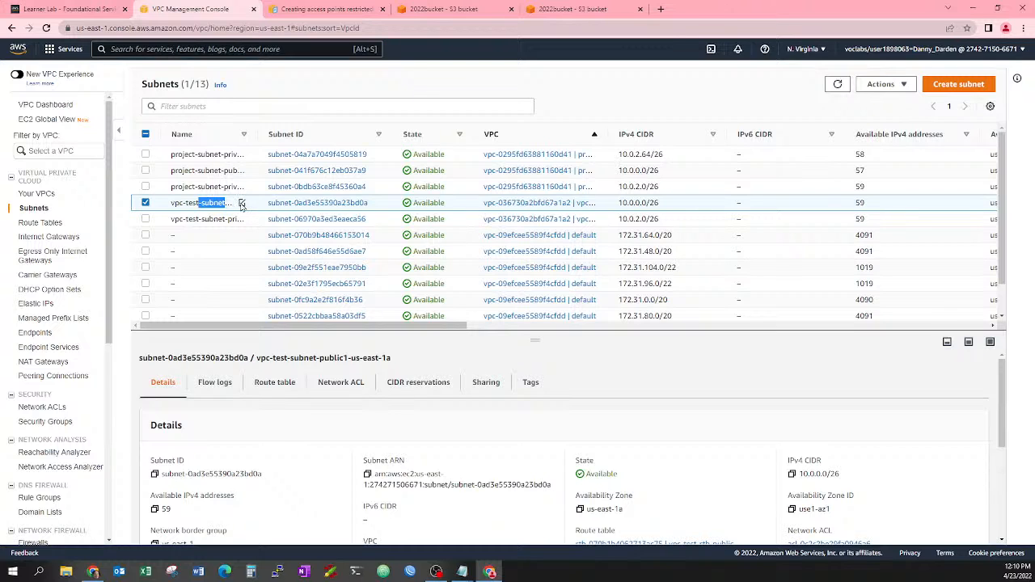
click(242, 204)
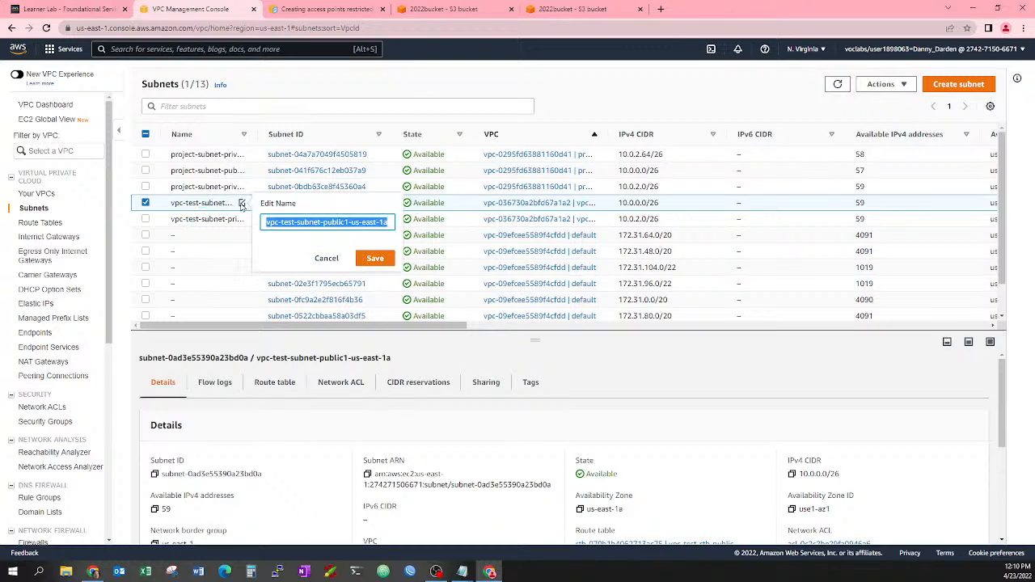
right_click(340, 221)
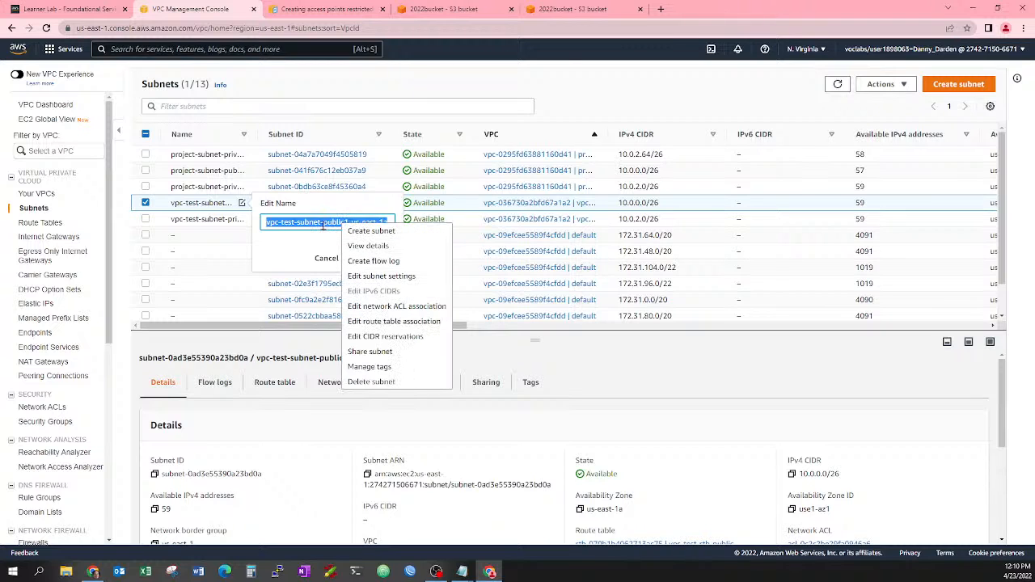
key(Escape)
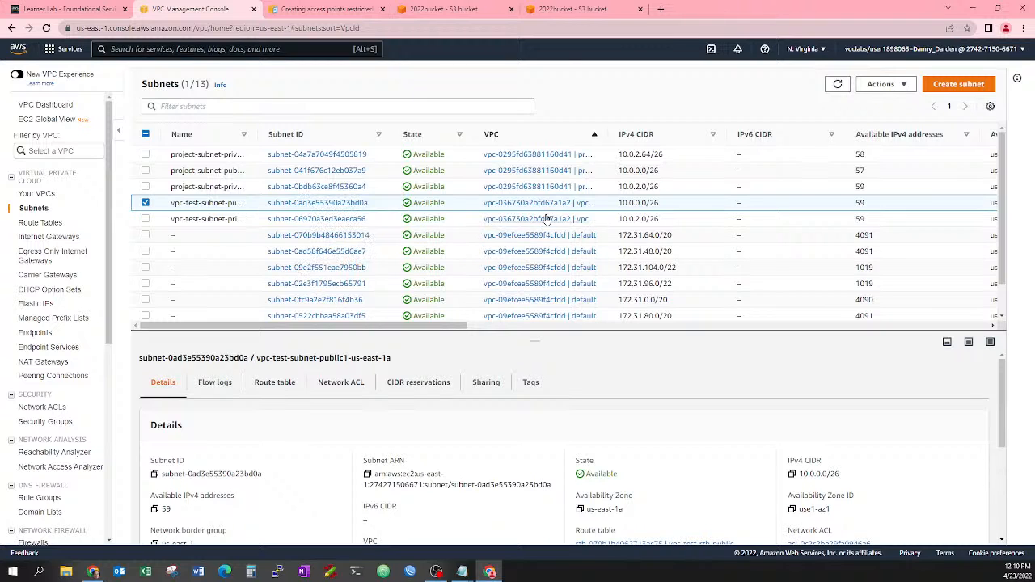
Recheck the VPC ID of bucket-accesspoint in the S3 console, and return to the VPC subnet list.
click(312, 11)
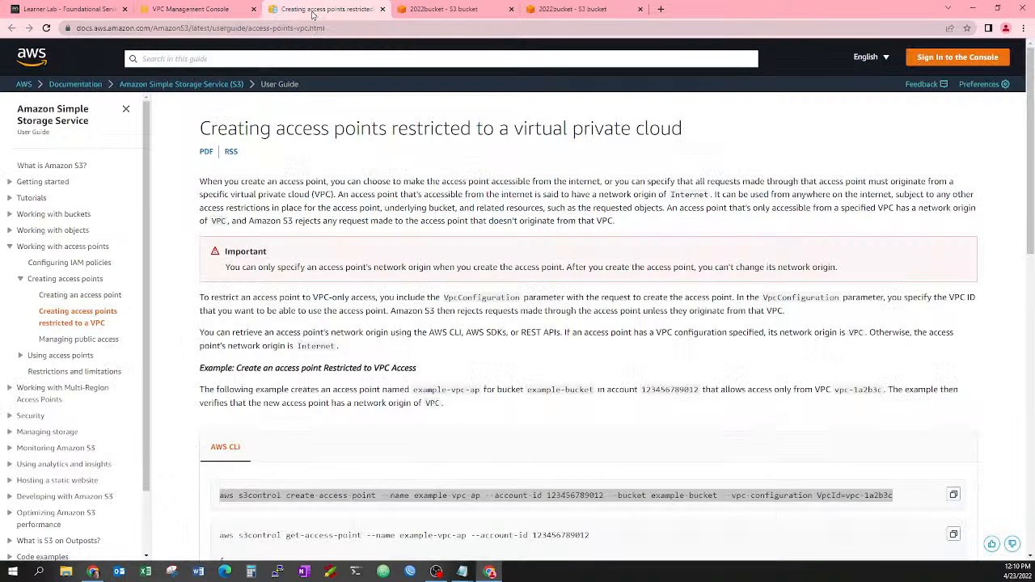
click(449, 9)
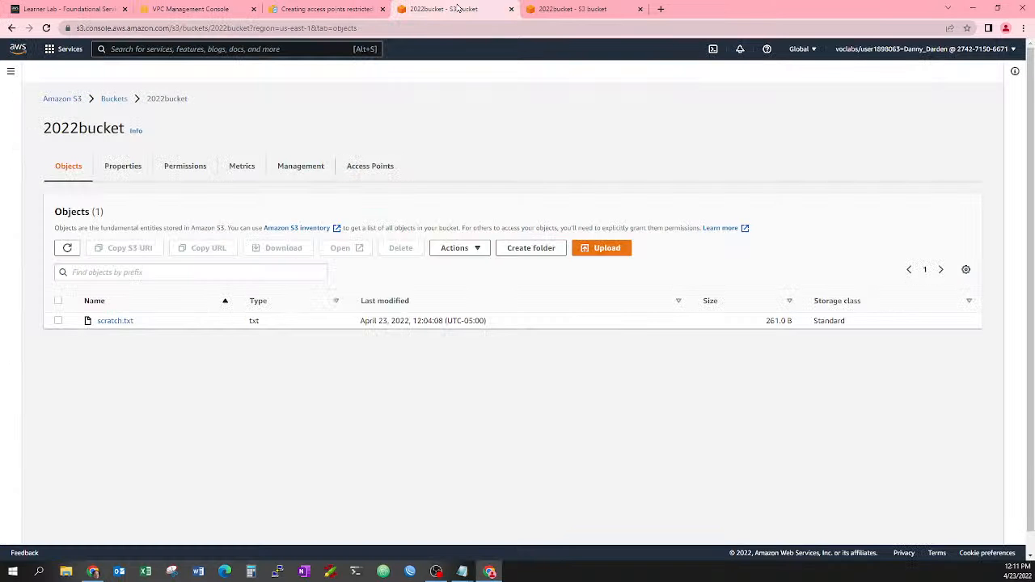
click(556, 10)
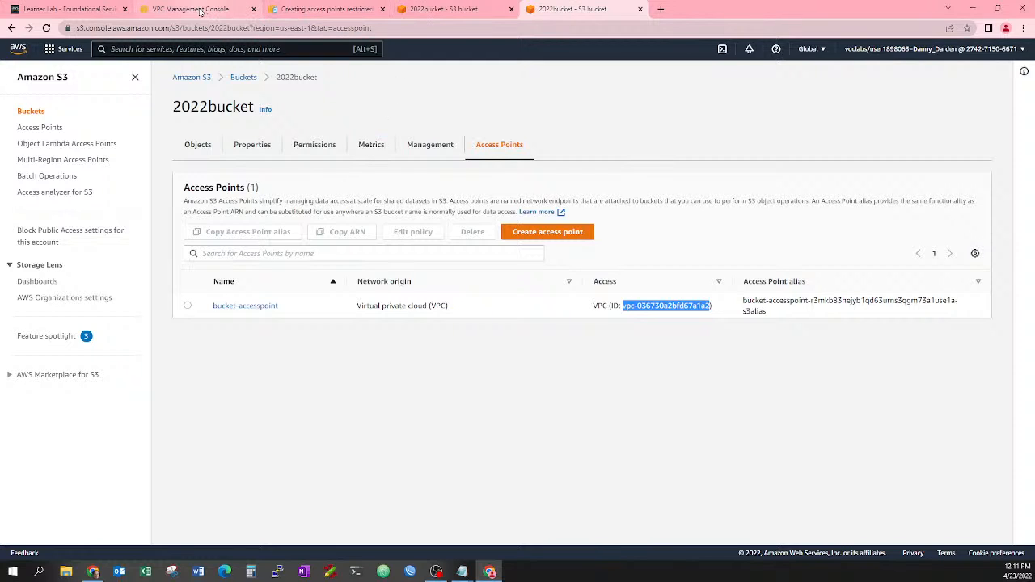
click(199, 10)
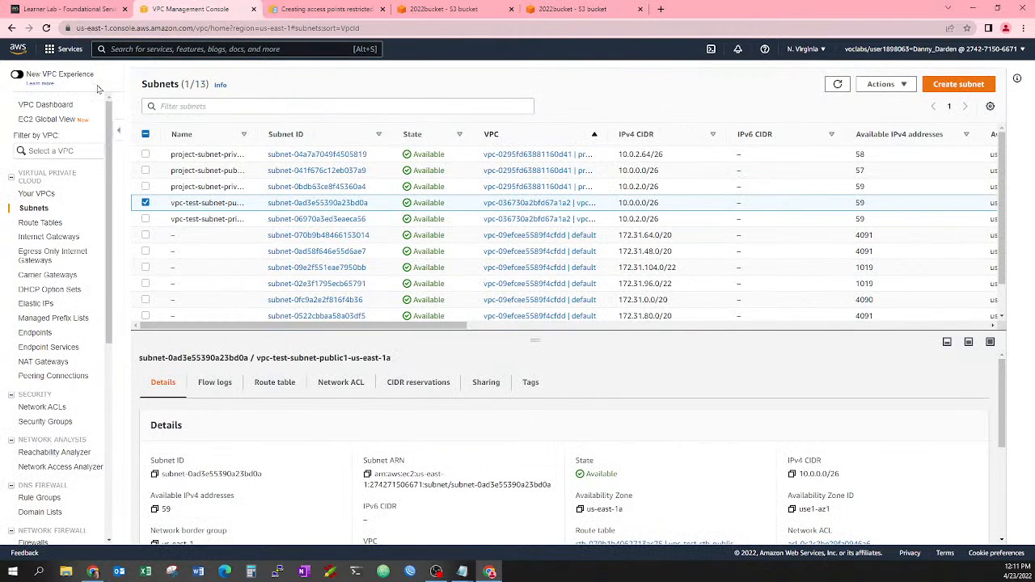
Go to the EC2 service and start launching a new instance.
click(65, 48)
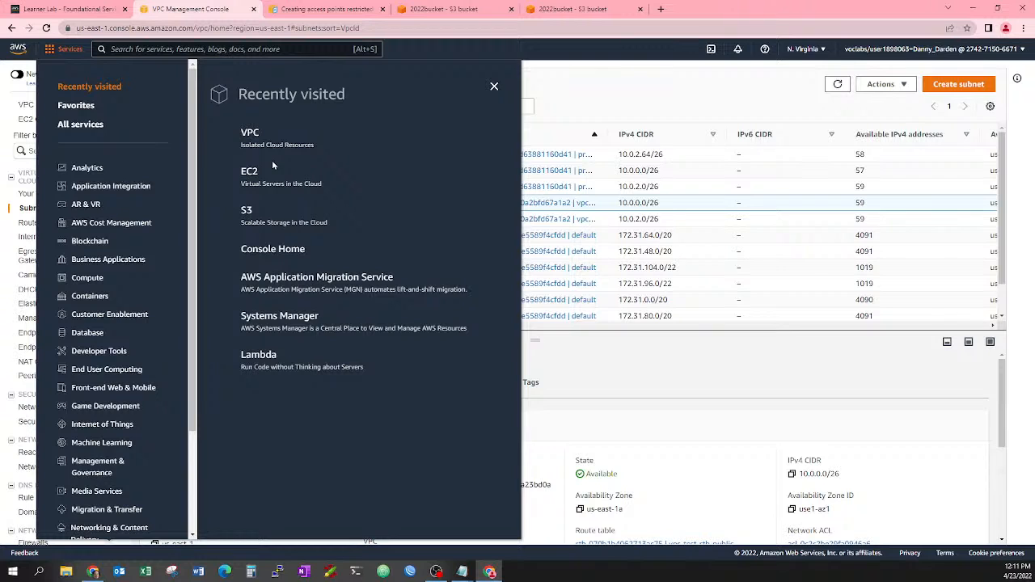
click(250, 172)
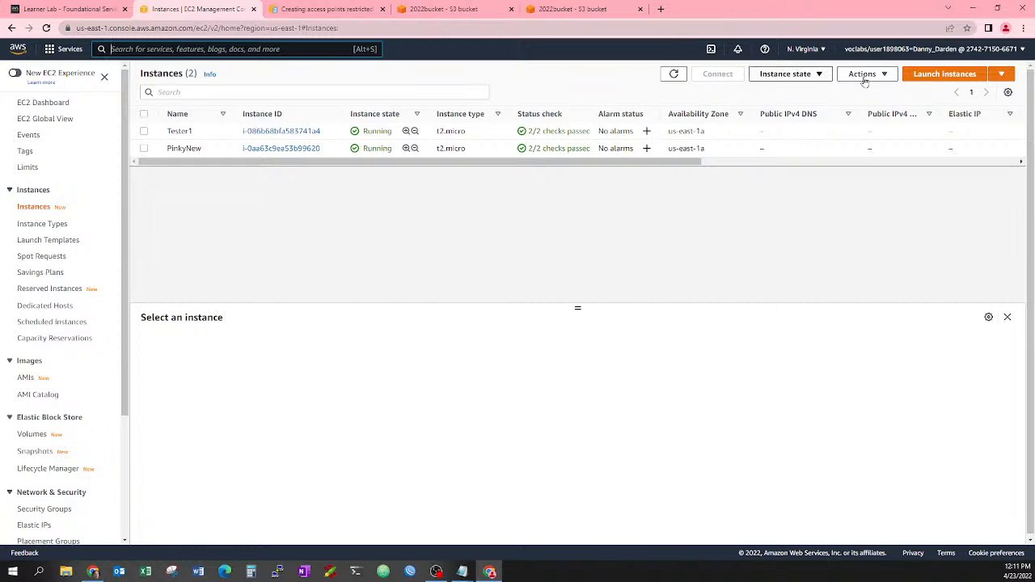
click(912, 76)
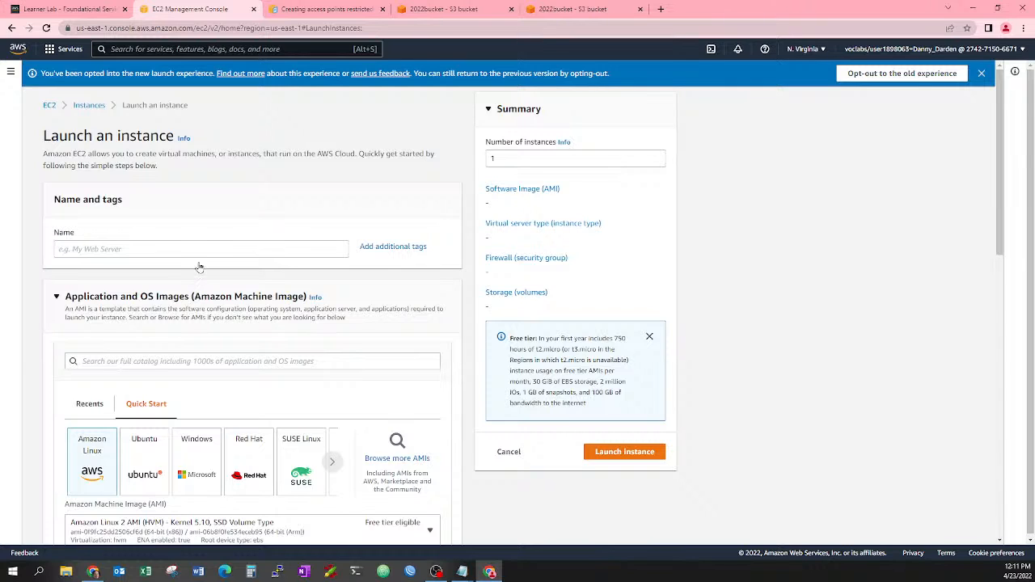
Name the new EC2 instance Test Bucket.
click(198, 252)
text(Test B)
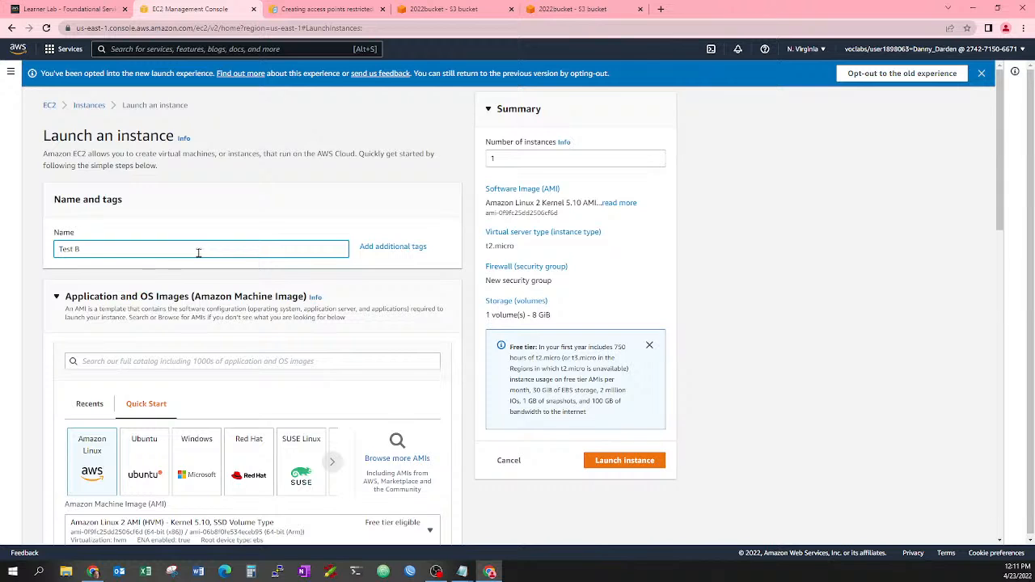
text(ucket)
scroll(186, 325, down, 1)
scroll(185, 323, up, 1)
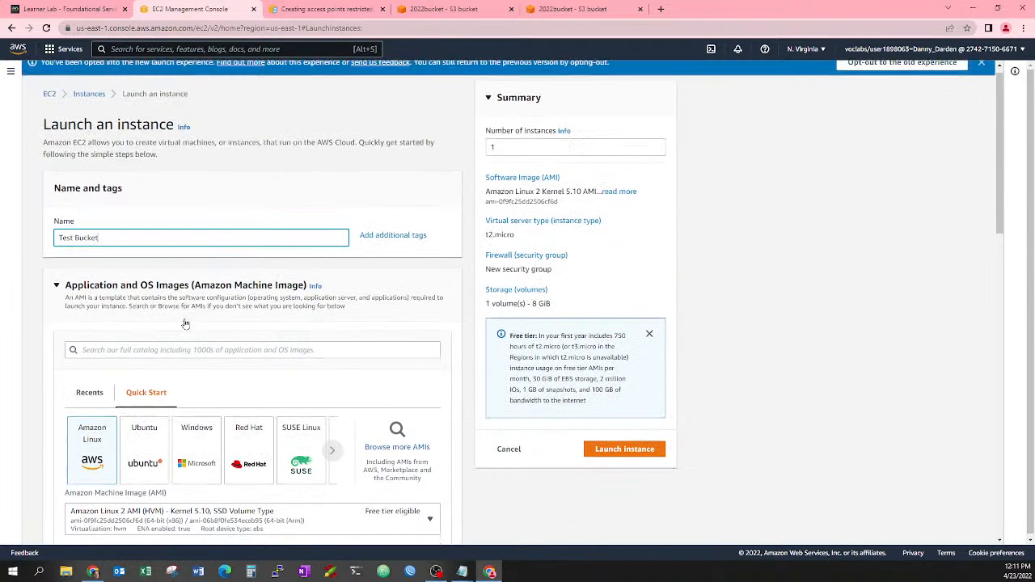
Choose vockey as the key pair for the new instance.
scroll(185, 324, down, 3)
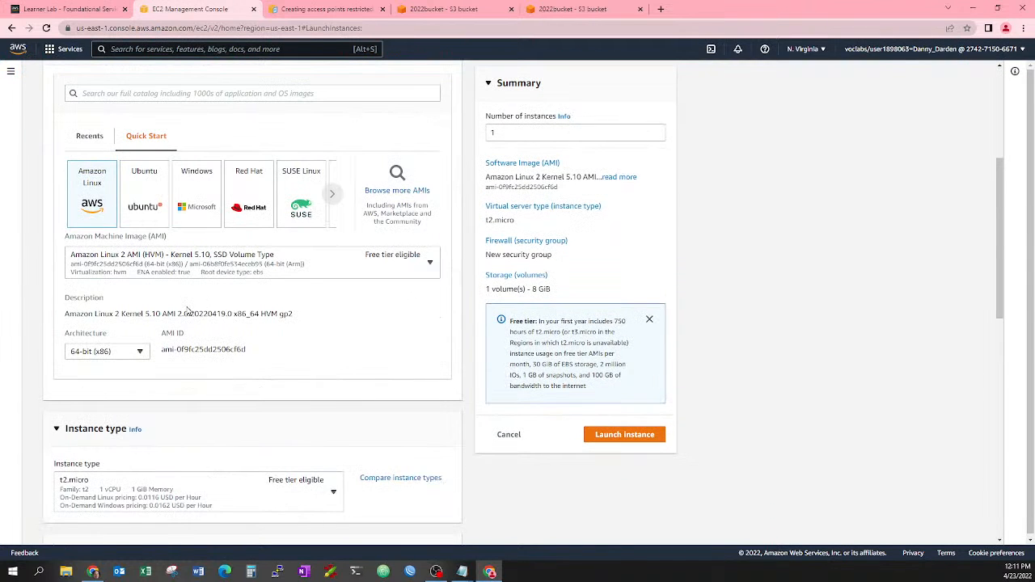
scroll(187, 309, down, 3)
click(208, 401)
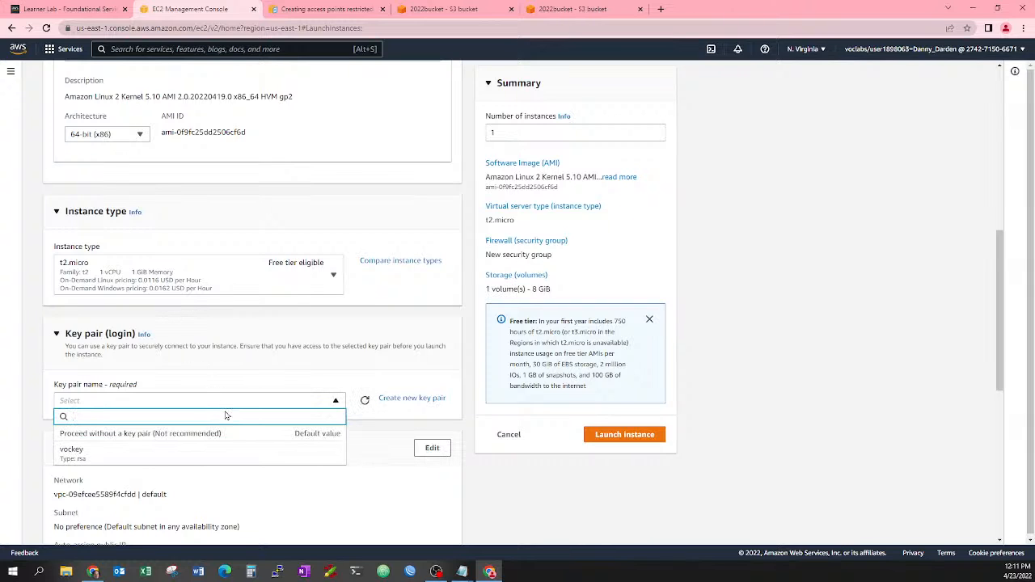
click(191, 453)
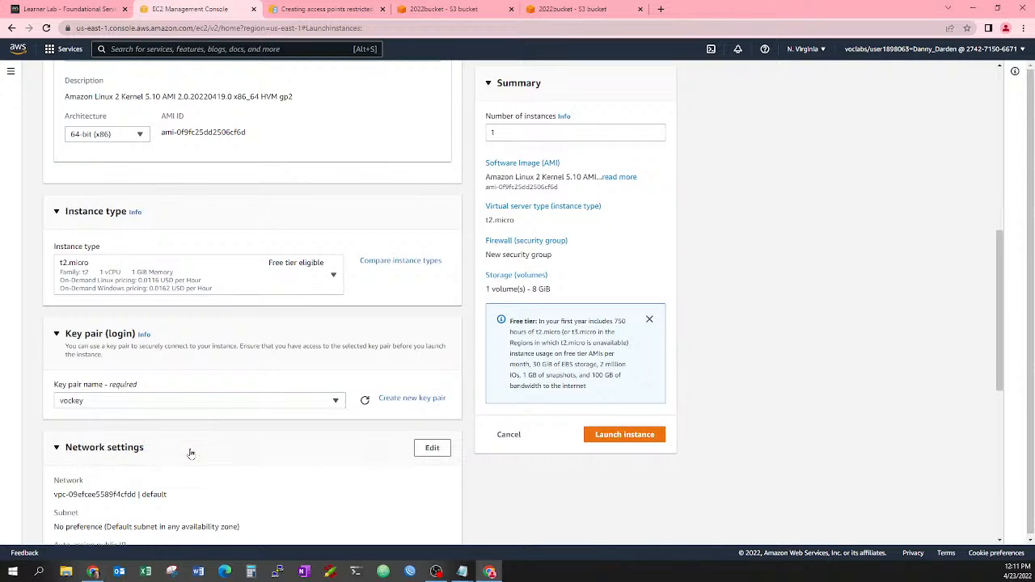
Review the new instance's network, security group and storage settings.
scroll(191, 454, down, 4)
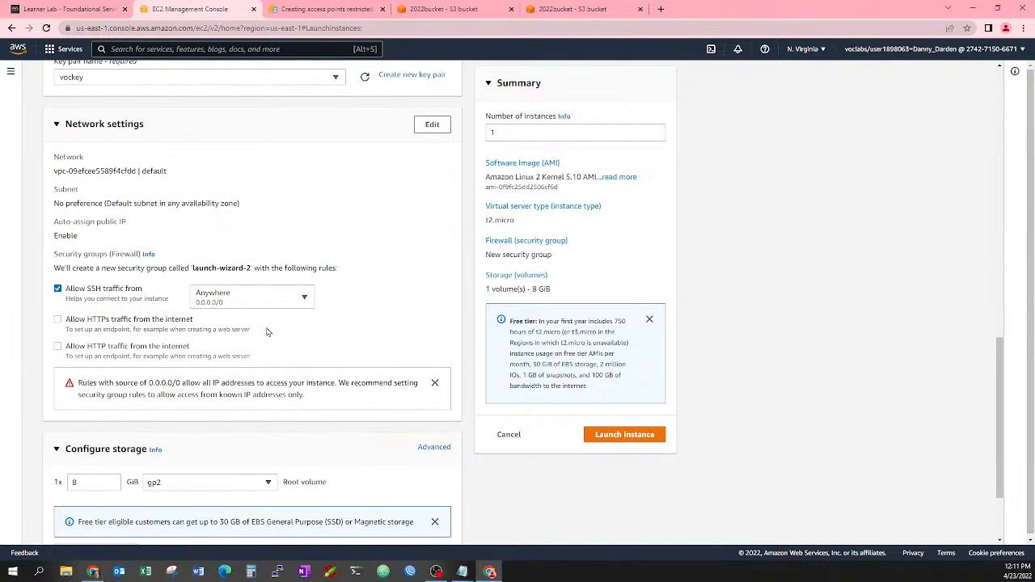
scroll(268, 333, up, 1)
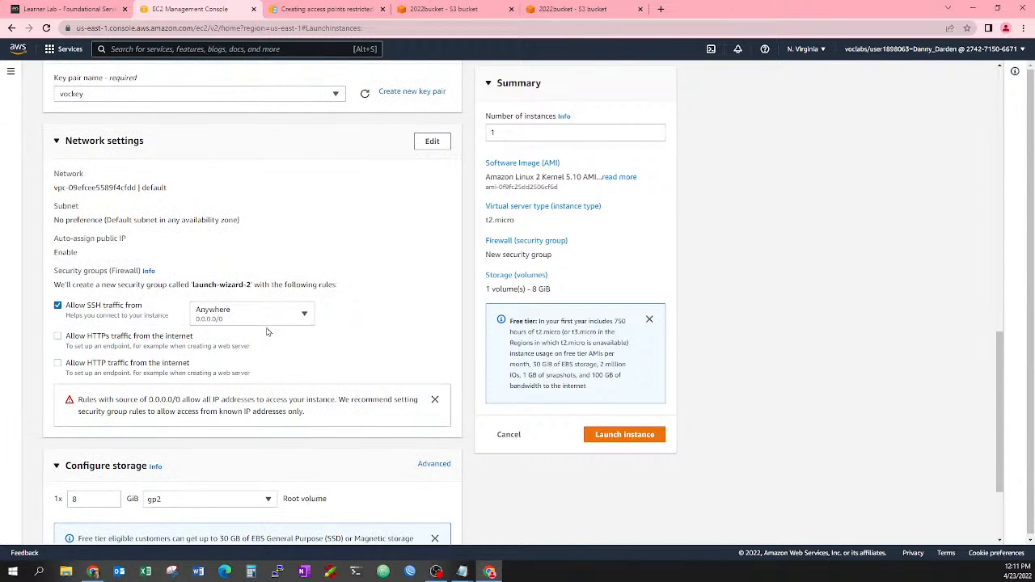
scroll(296, 295, up, 2)
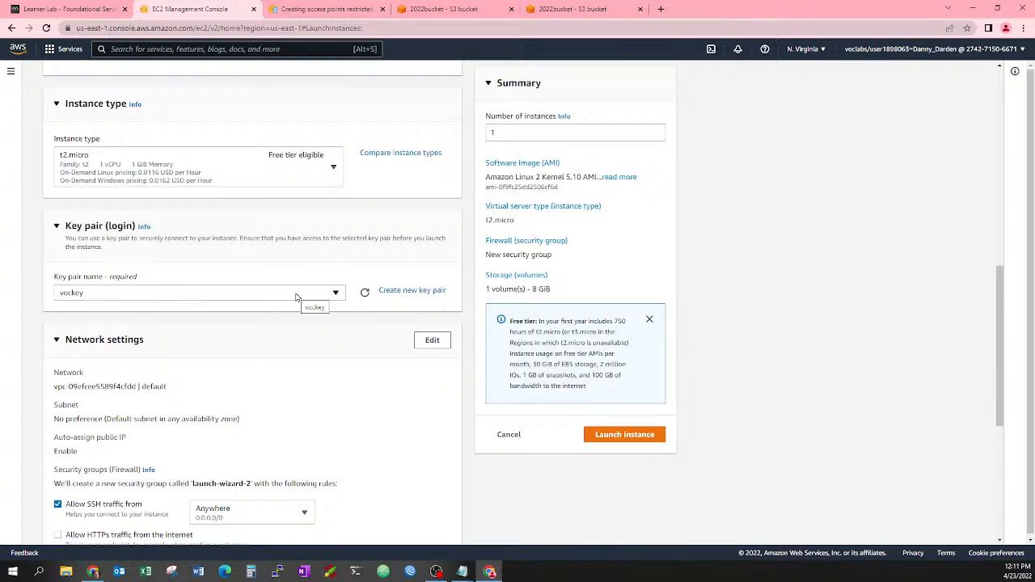
scroll(296, 298, down, 2)
scroll(296, 298, down, 2)
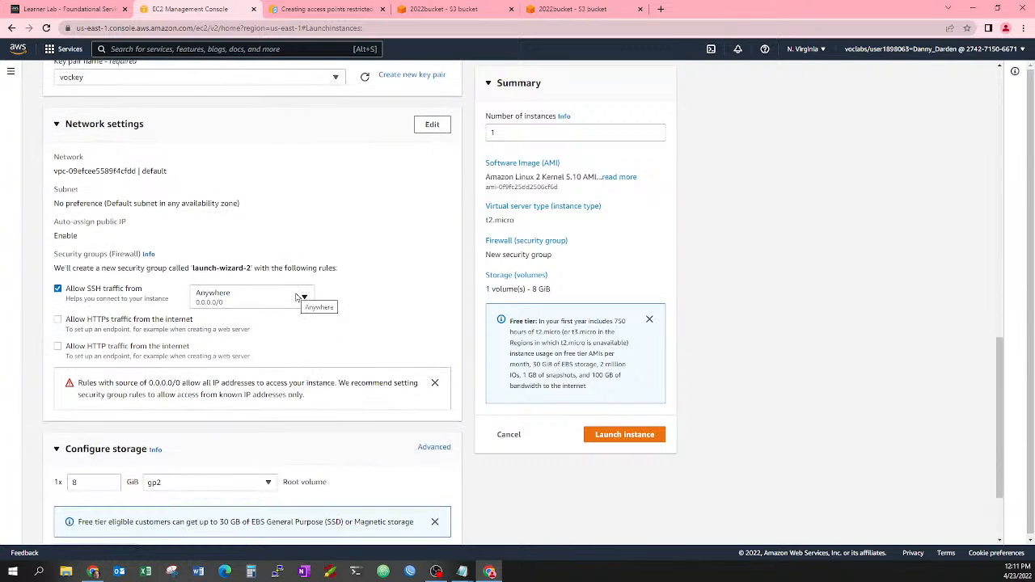
scroll(296, 297, down, 2)
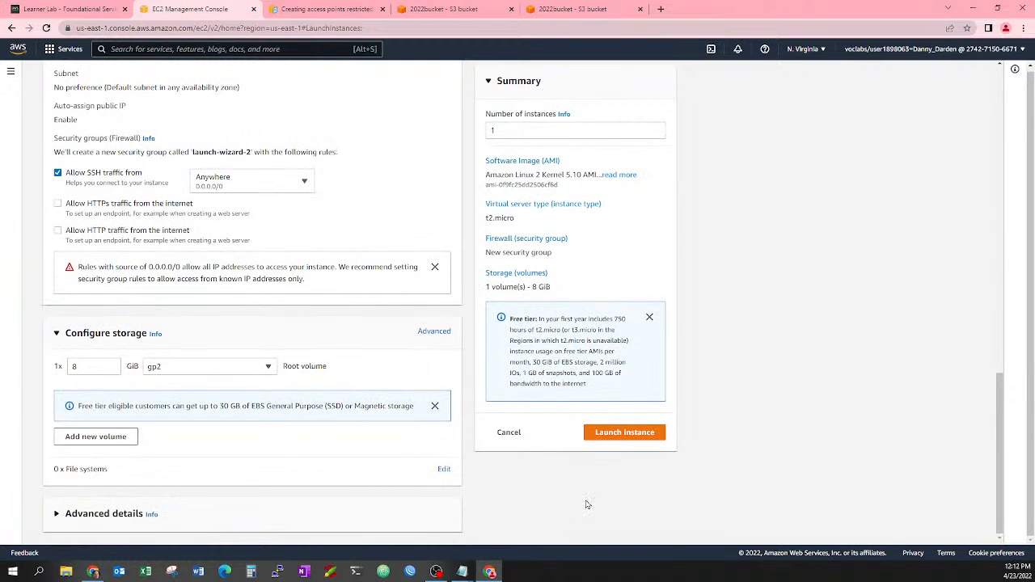
Extend the new instance's name to Test Bucket Server.
scroll(249, 336, up, 10)
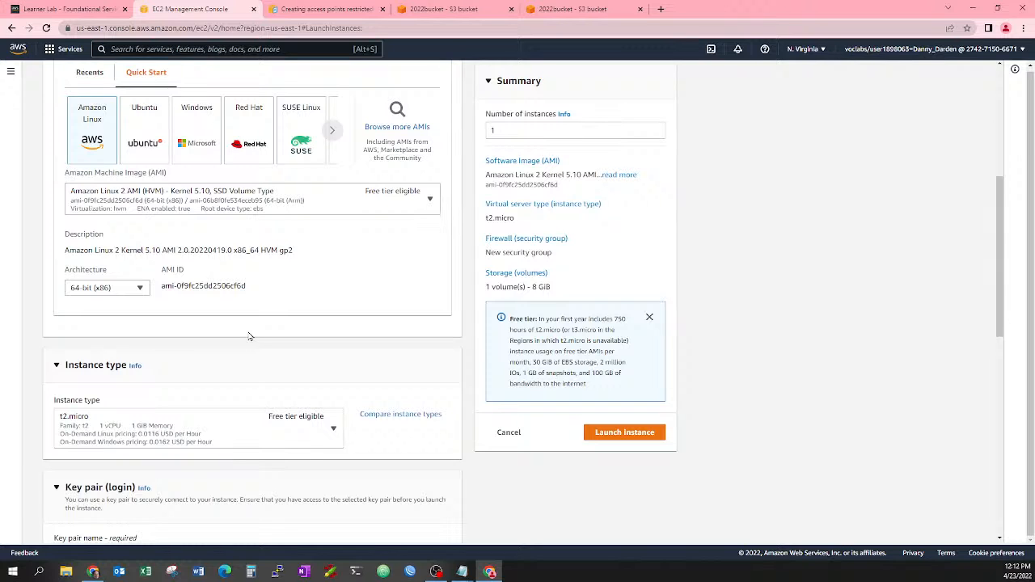
scroll(249, 336, up, 2)
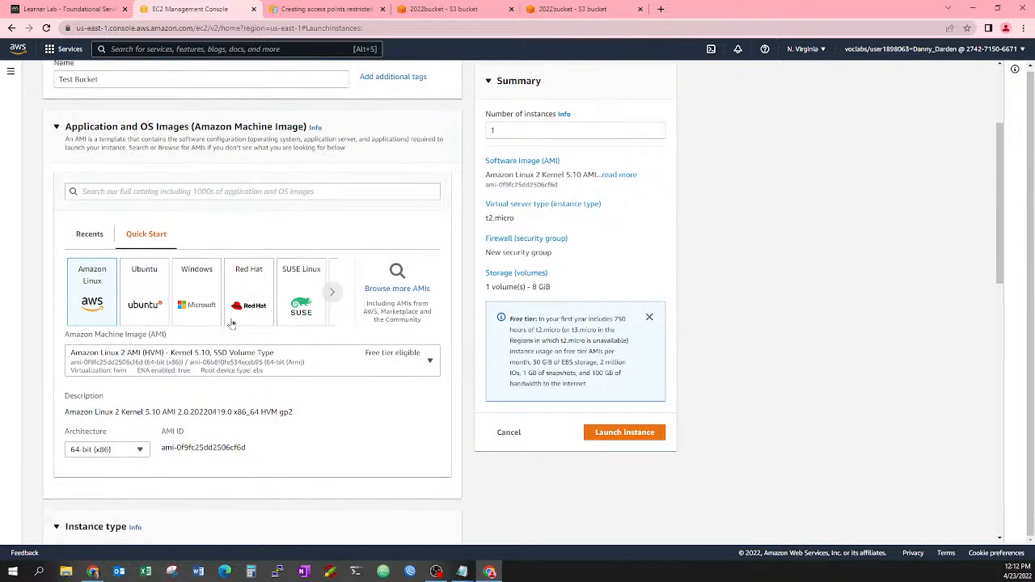
scroll(227, 319, up, 1)
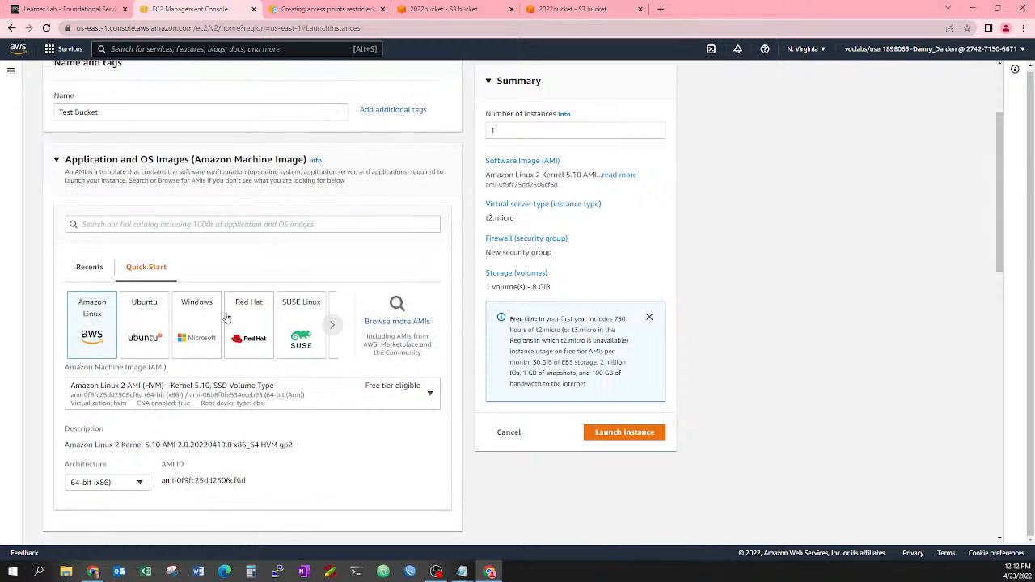
scroll(227, 319, up, 2)
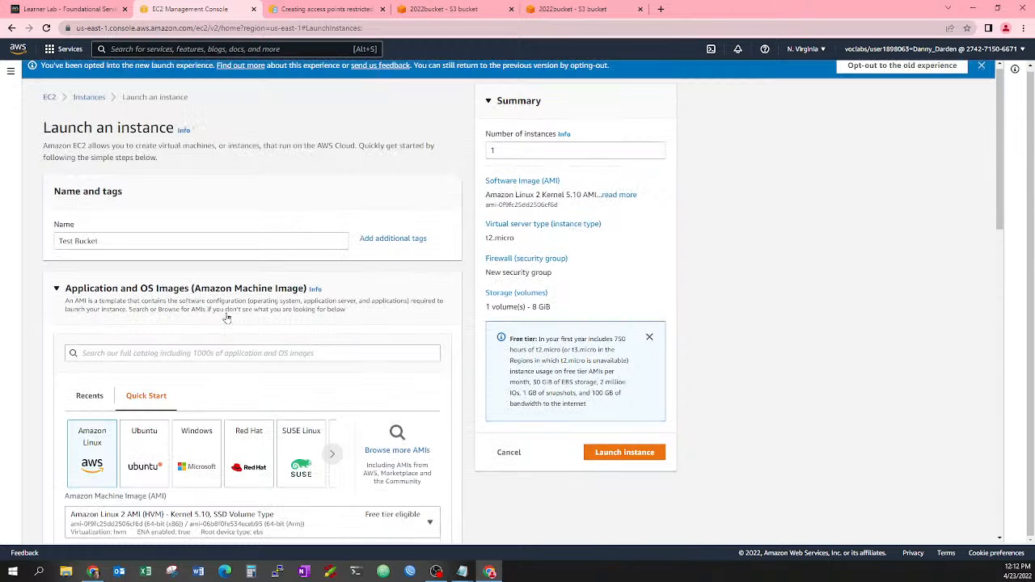
click(238, 241)
text(Serv)
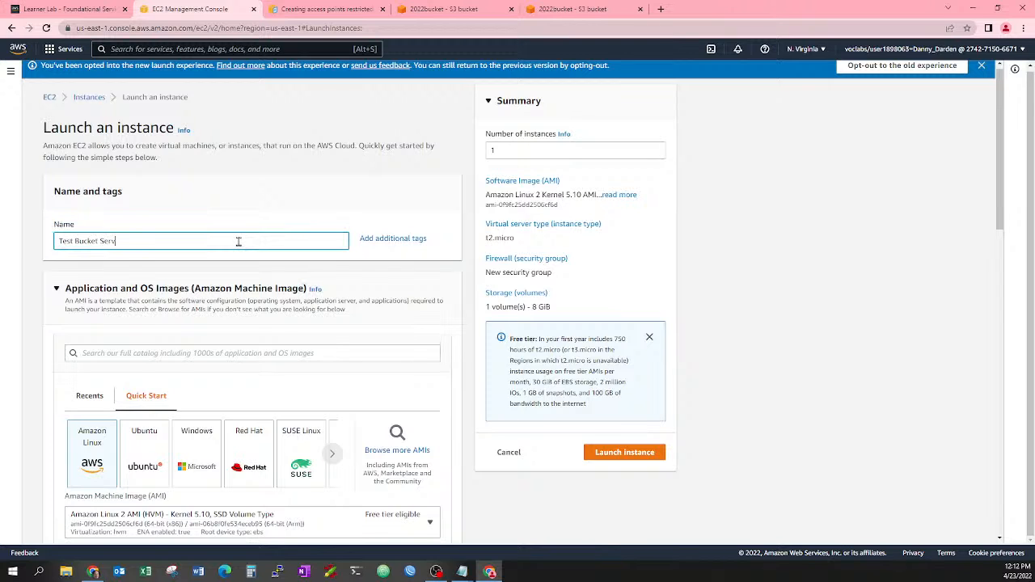
text(er)
scroll(238, 241, down, 3)
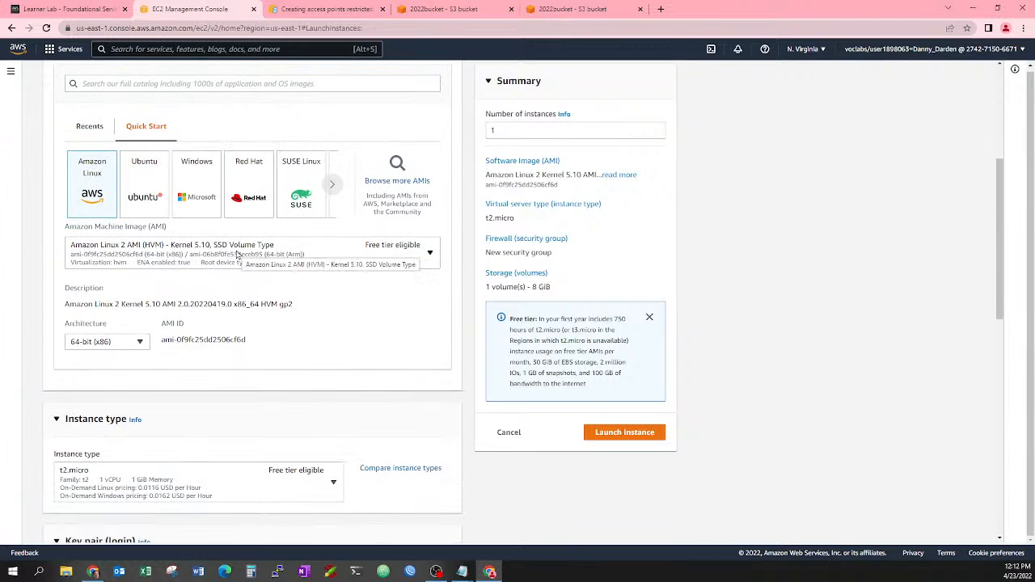
Edit the new instance's network settings and place it in the vpc-test-vpc VPC.
scroll(237, 256, down, 1)
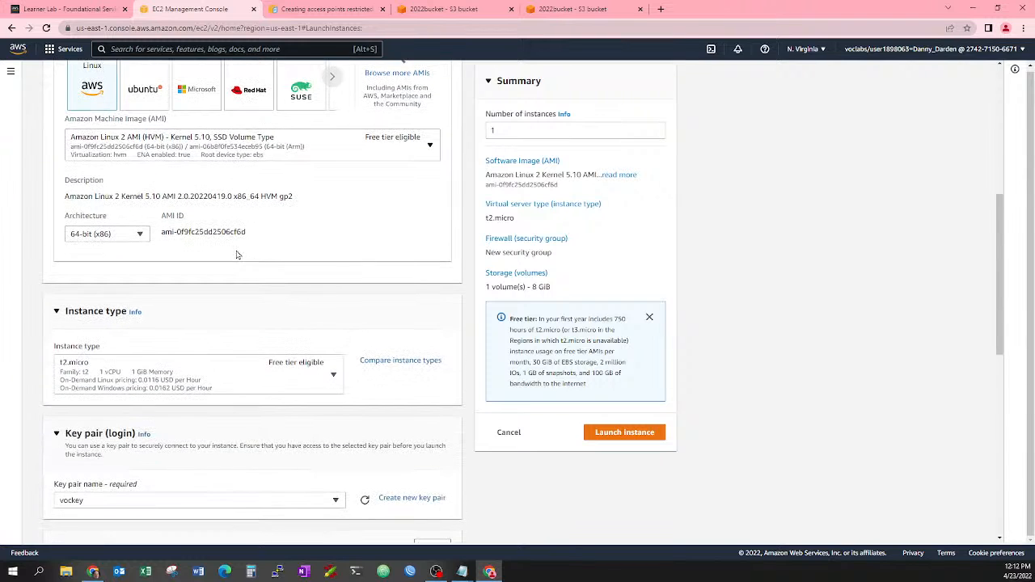
scroll(237, 256, down, 4)
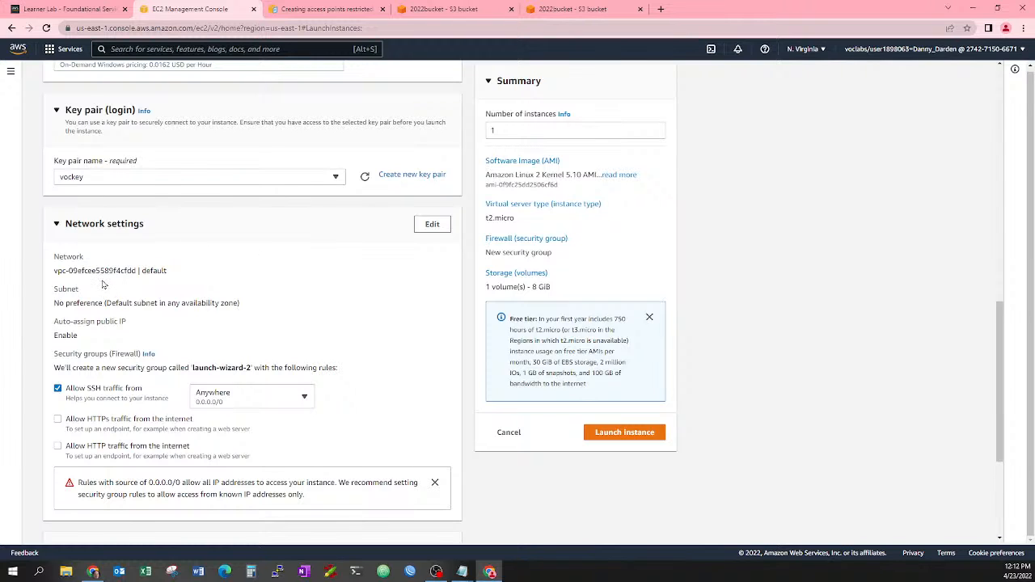
click(431, 226)
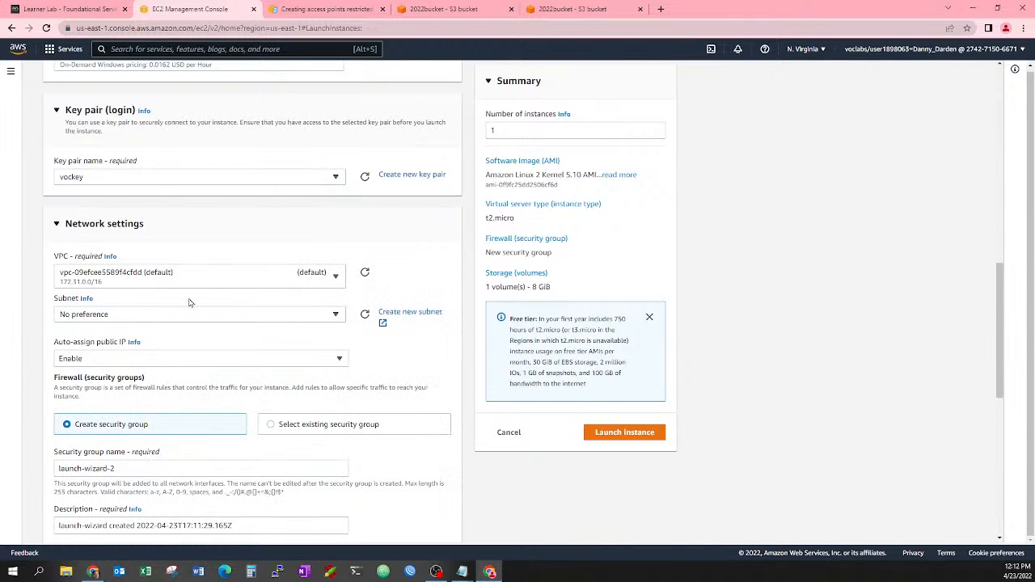
click(149, 276)
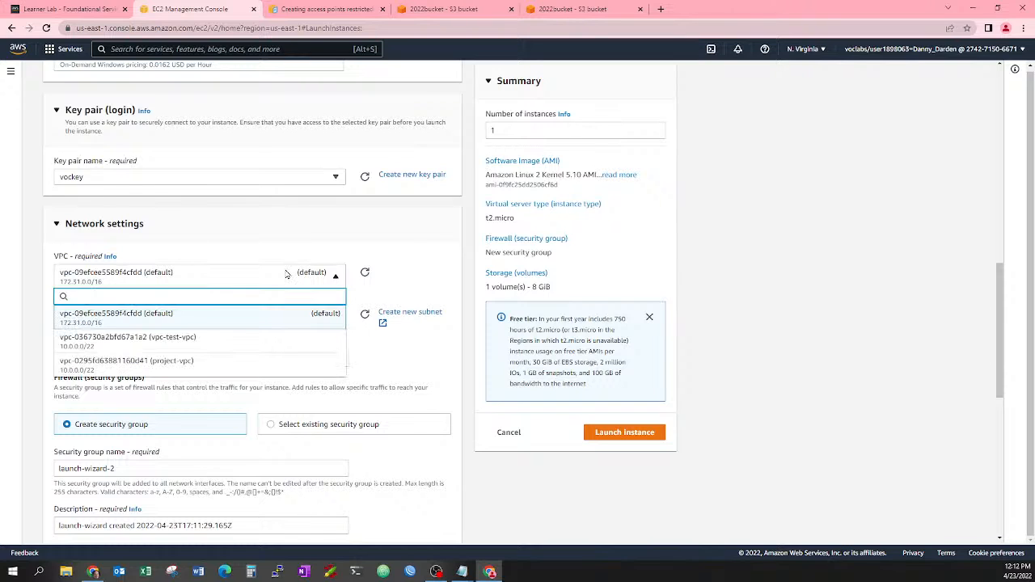
click(236, 347)
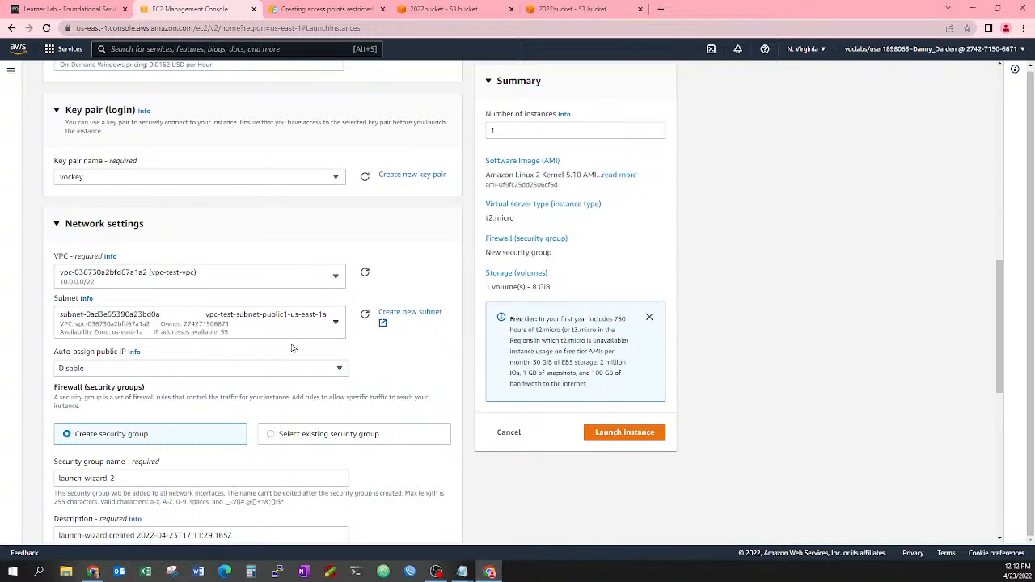
Launch the instance and refresh the list of all instances to include it.
scroll(362, 339, down, 2)
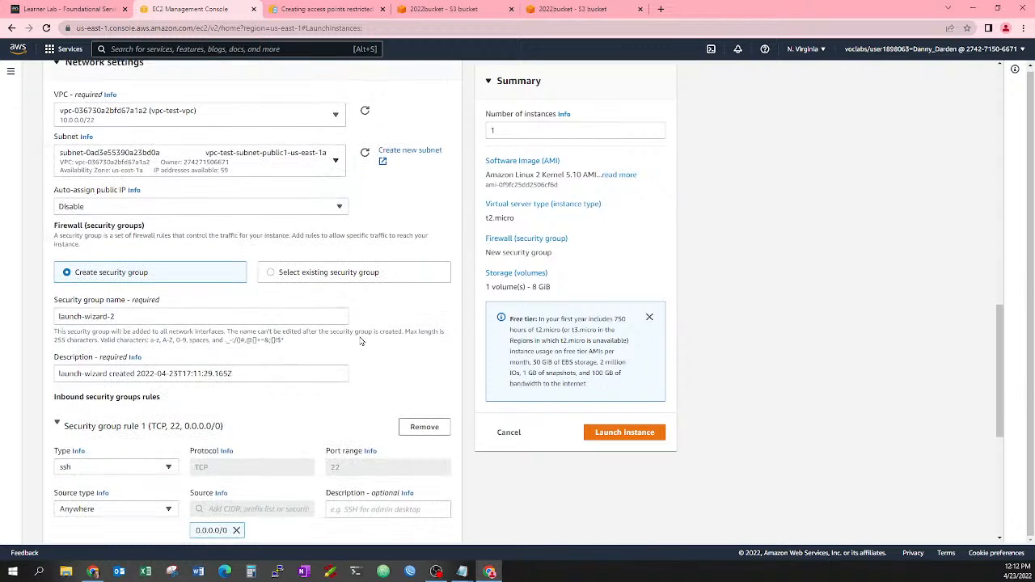
click(608, 432)
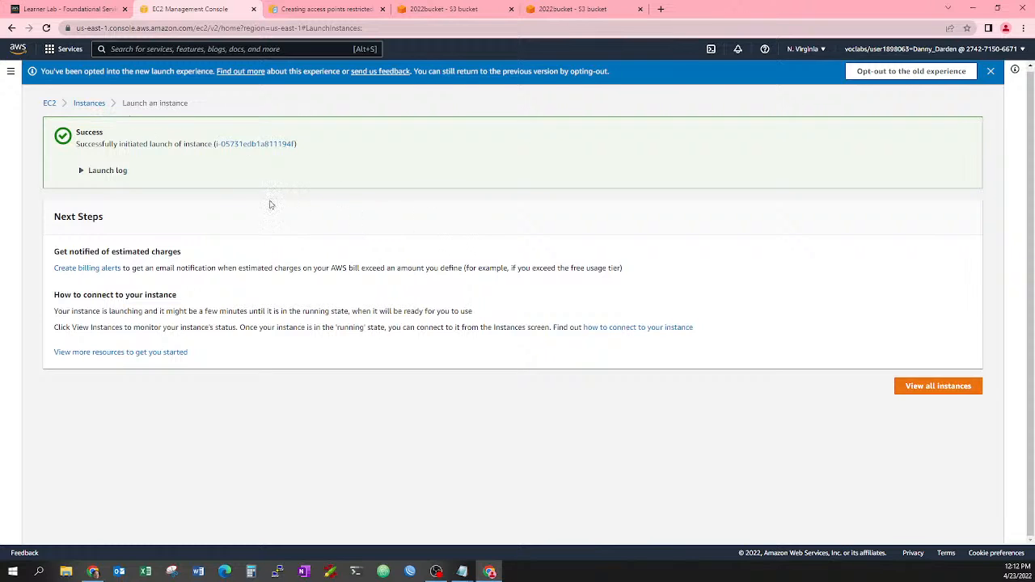
click(914, 387)
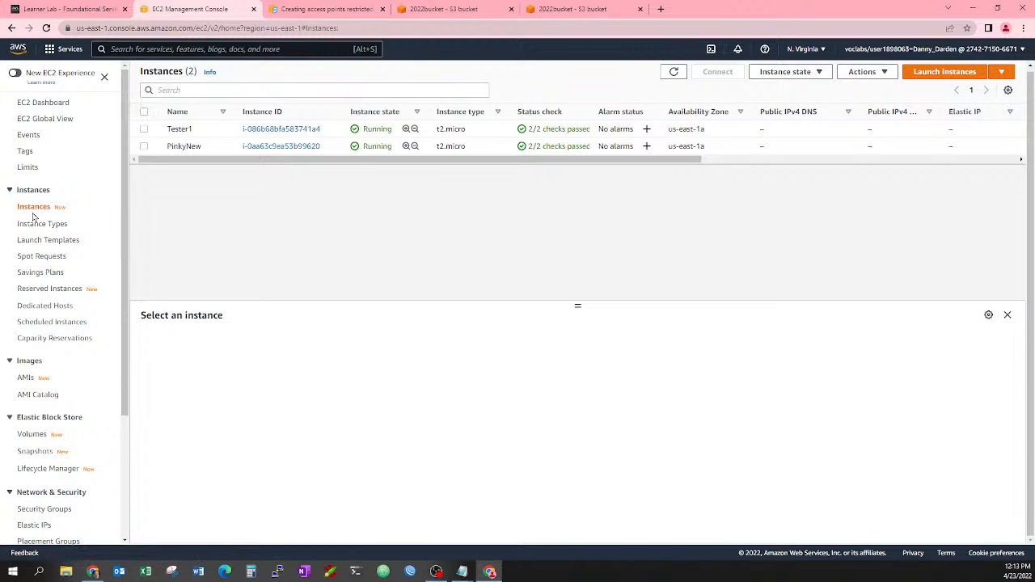
click(46, 103)
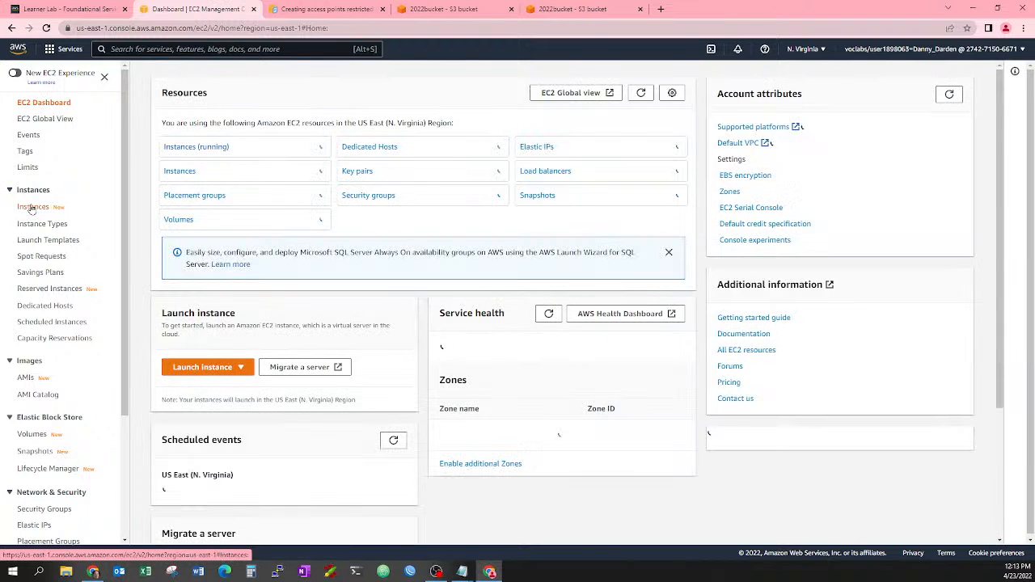
click(31, 208)
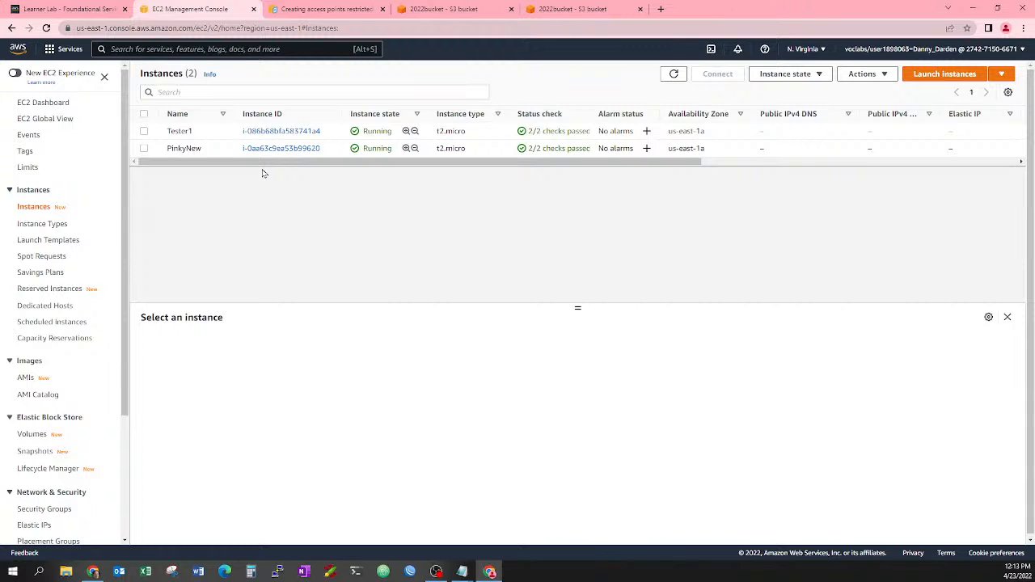
click(673, 74)
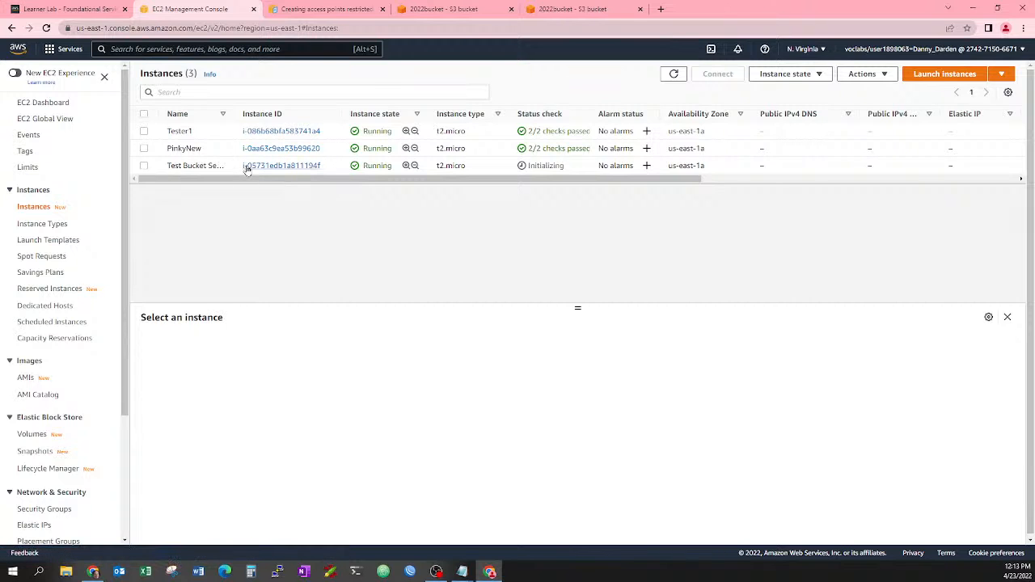
Review Test Bucket Server's connection options: EC2 Instance Connect, Session Manager, SSH client and EC2 Serial Console.
click(247, 166)
click(812, 101)
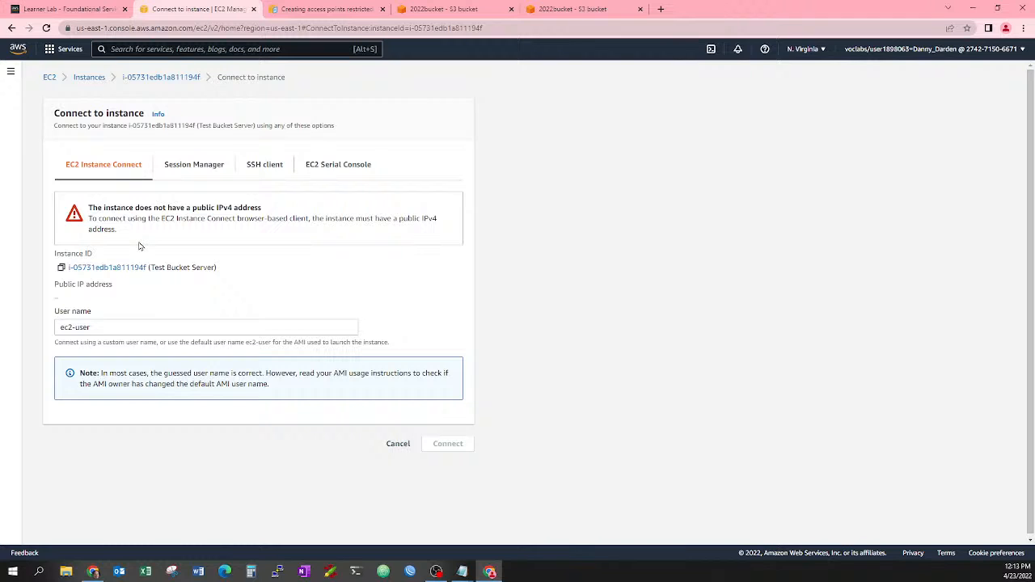
click(194, 164)
click(283, 166)
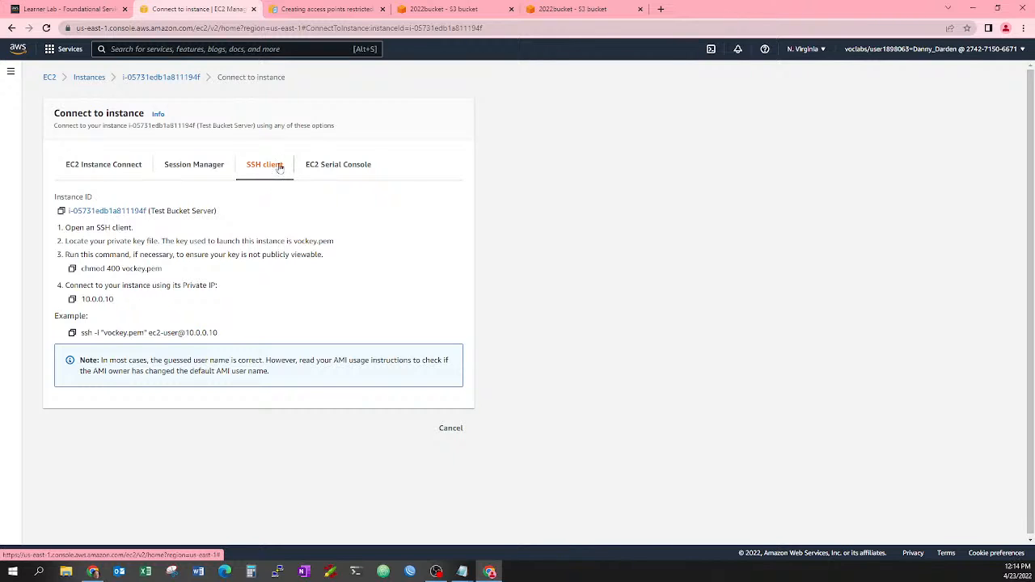
click(334, 167)
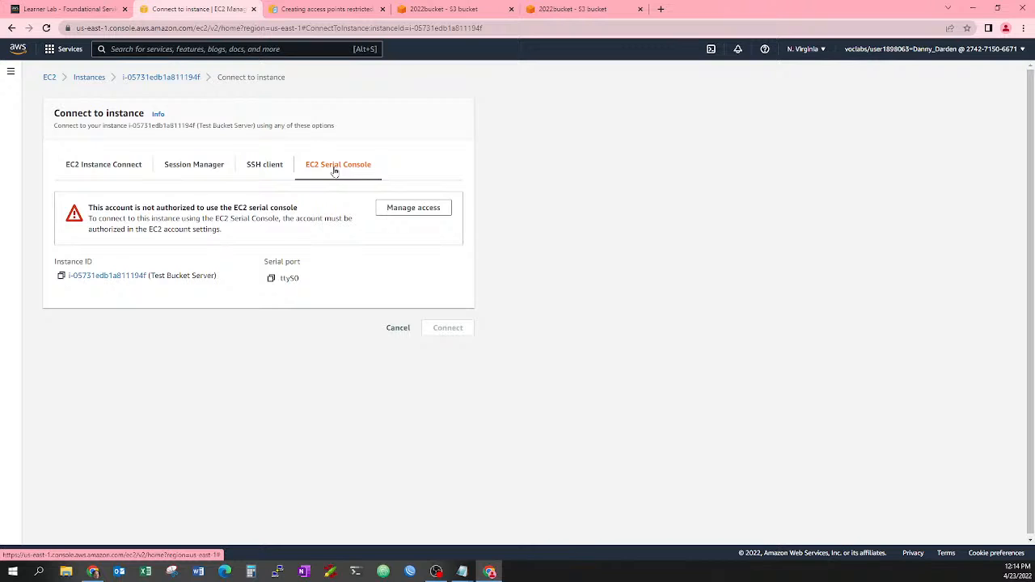
click(106, 167)
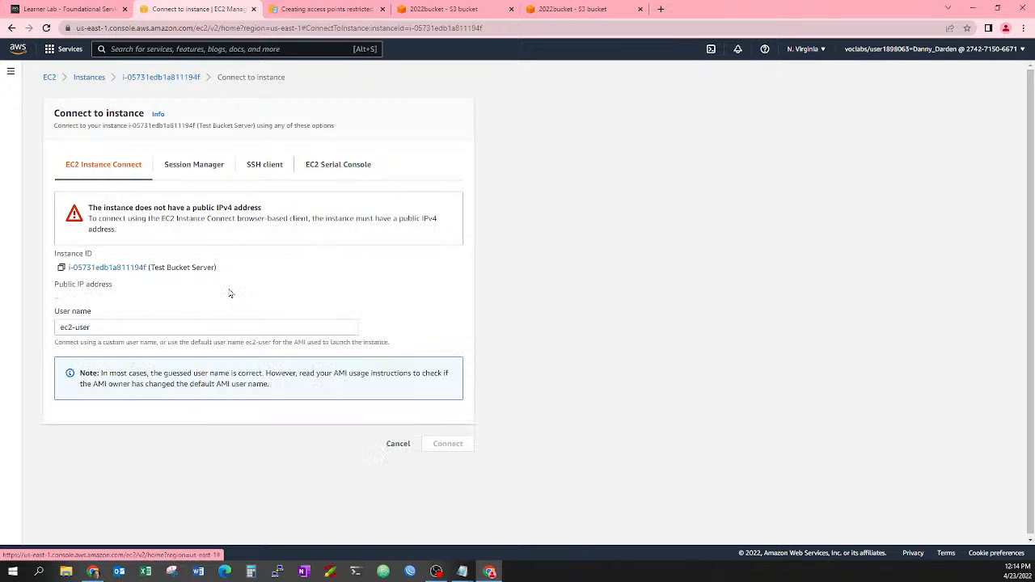
click(399, 446)
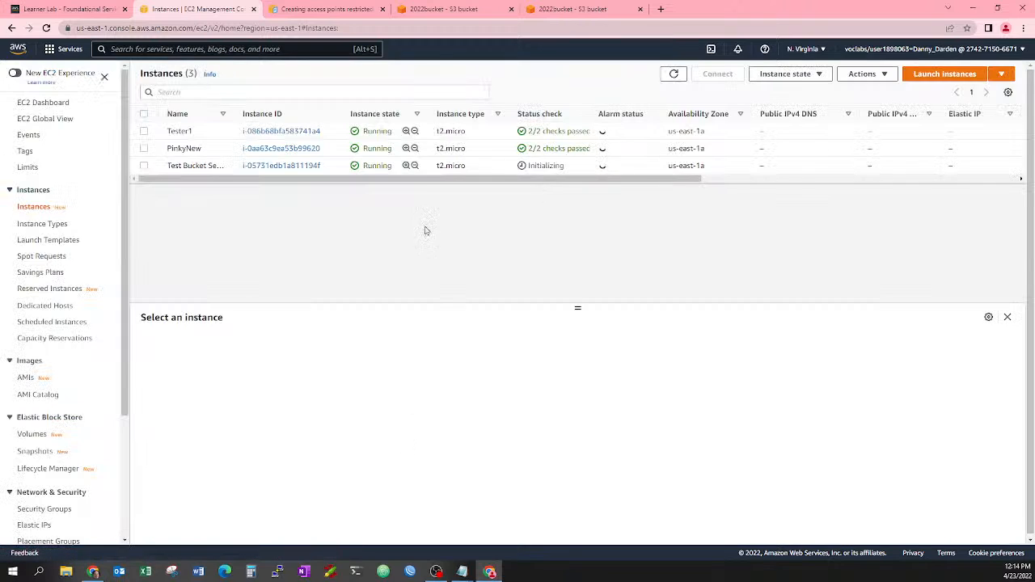
Examine Test Bucket Server's networking details, including its IP addresses, network interfaces and Elastic IP addresses.
click(143, 165)
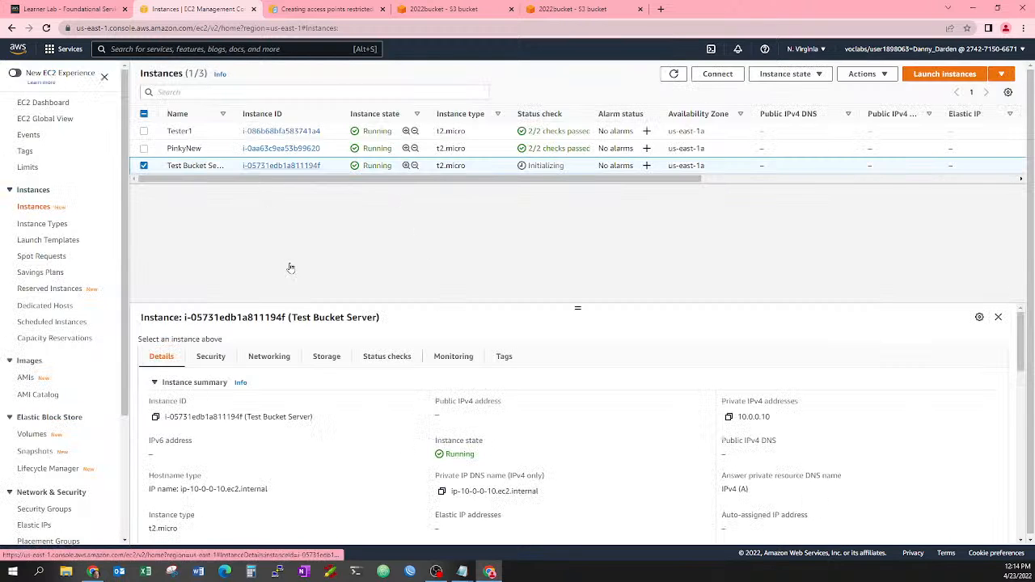
click(281, 359)
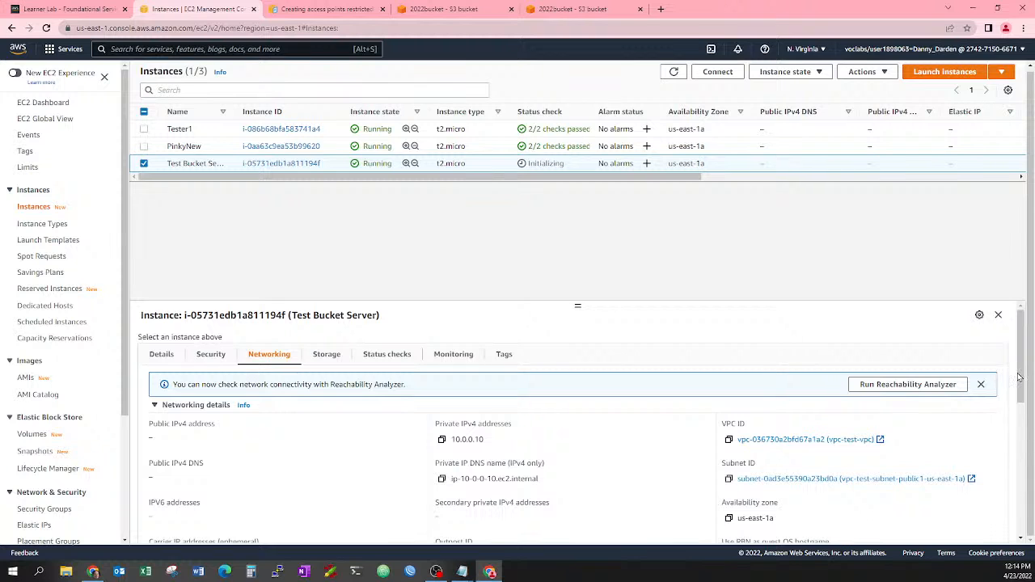
scroll(1018, 376, down, 1)
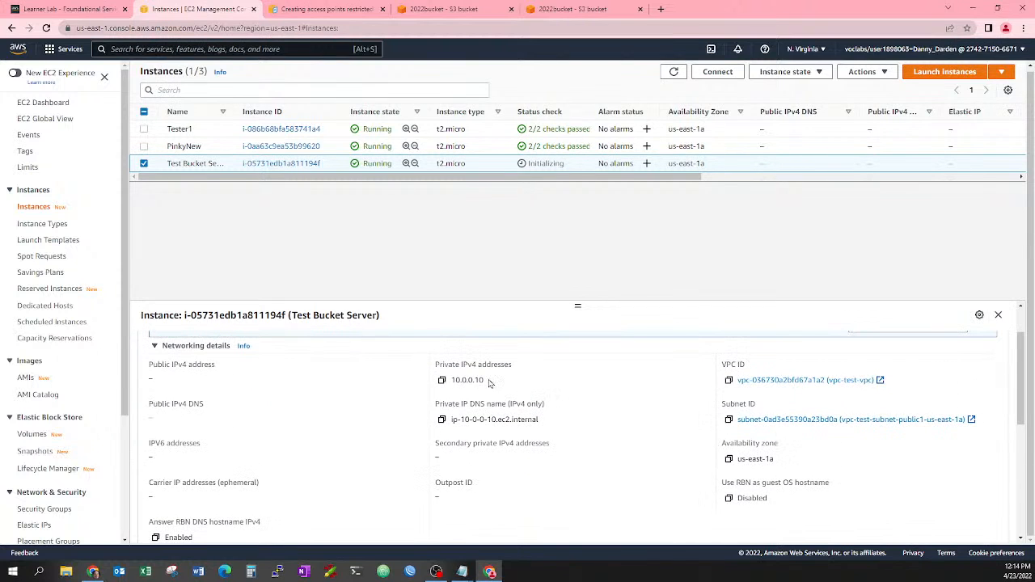
scroll(597, 382, down, 2)
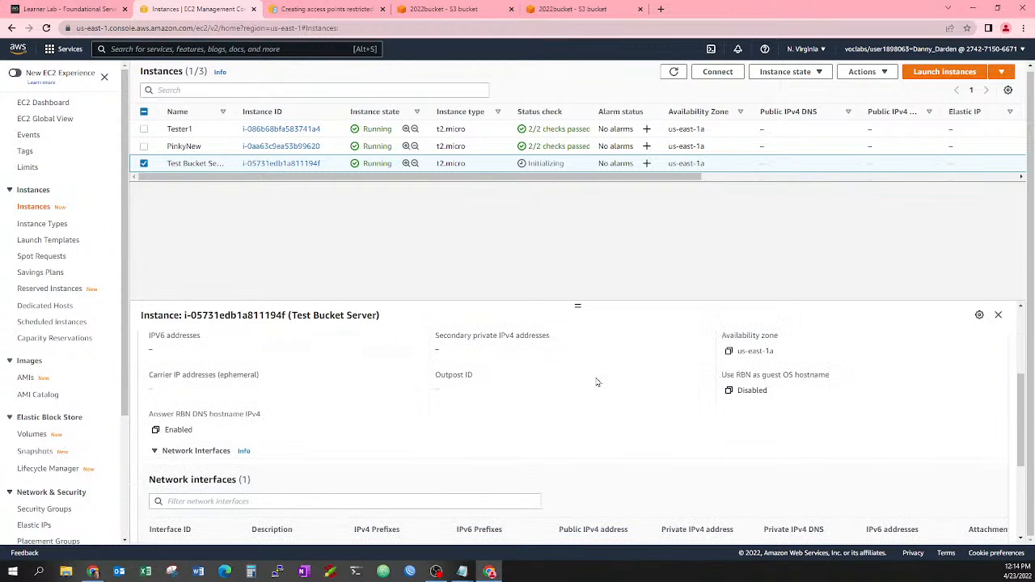
scroll(597, 382, up, 1)
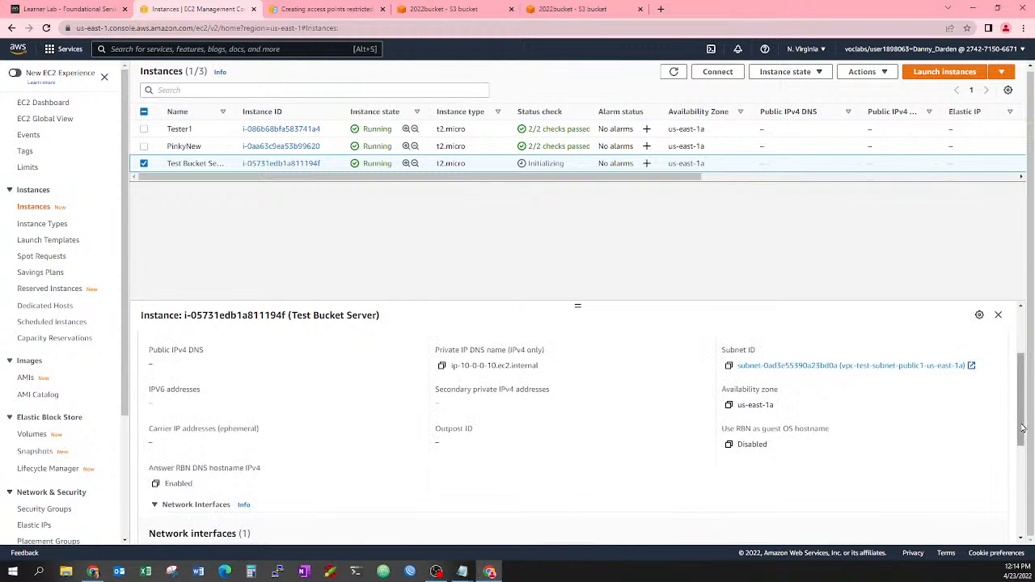
drag(1021, 429, 1016, 525)
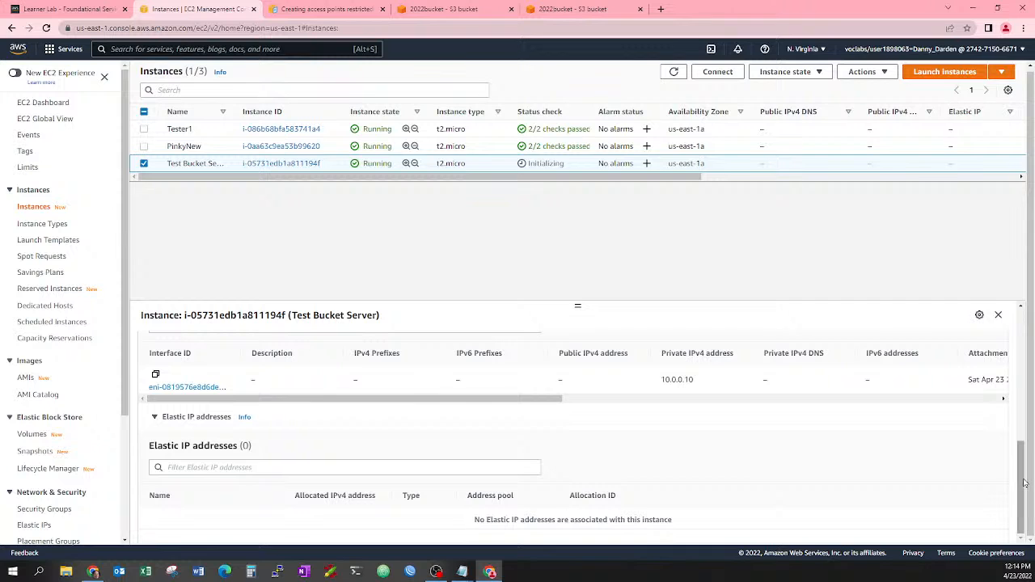
drag(1024, 483, 257, 465)
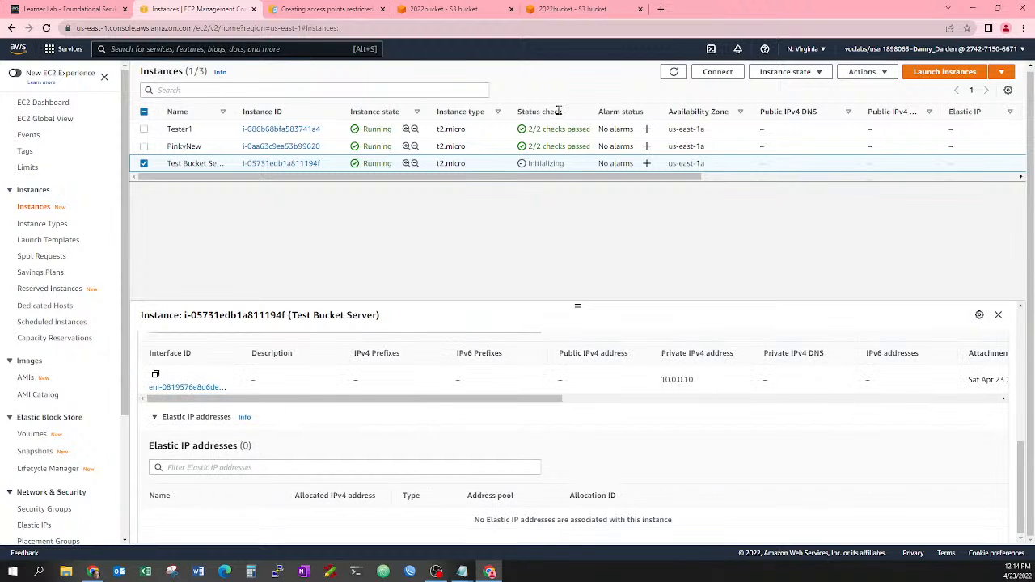
click(296, 469)
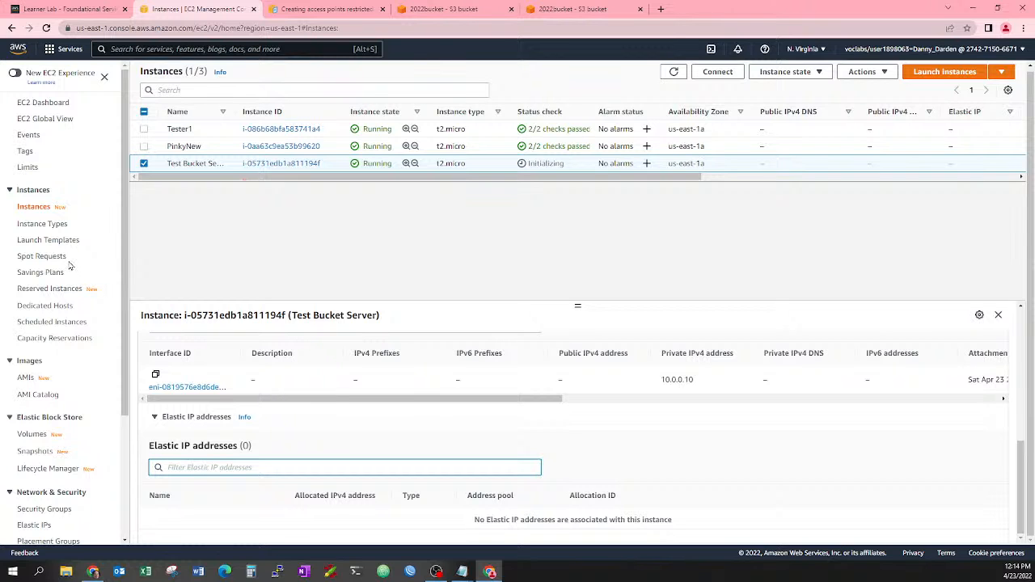
click(244, 417)
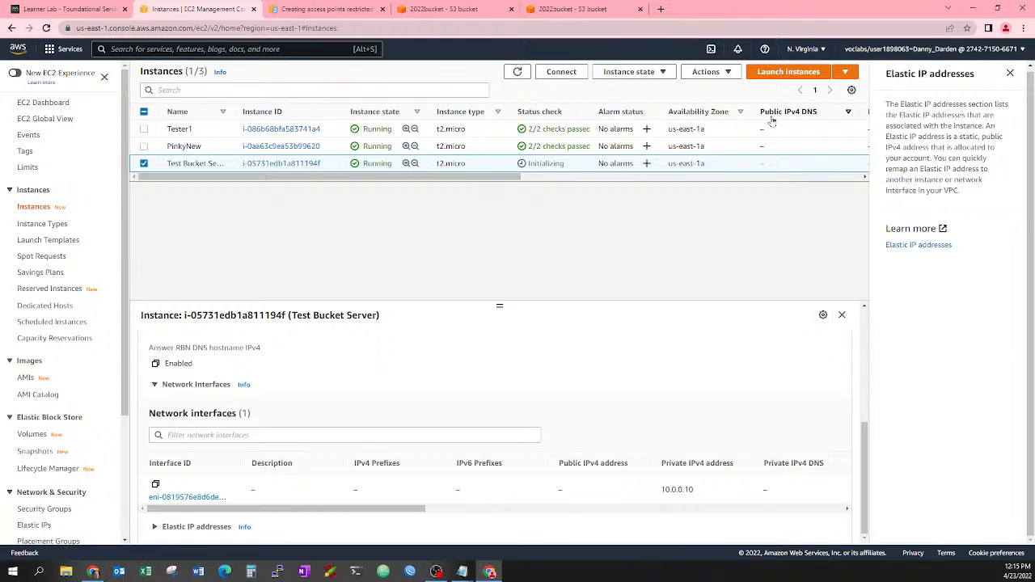
Try to attach another network interface to Test Bucket Server.
click(707, 72)
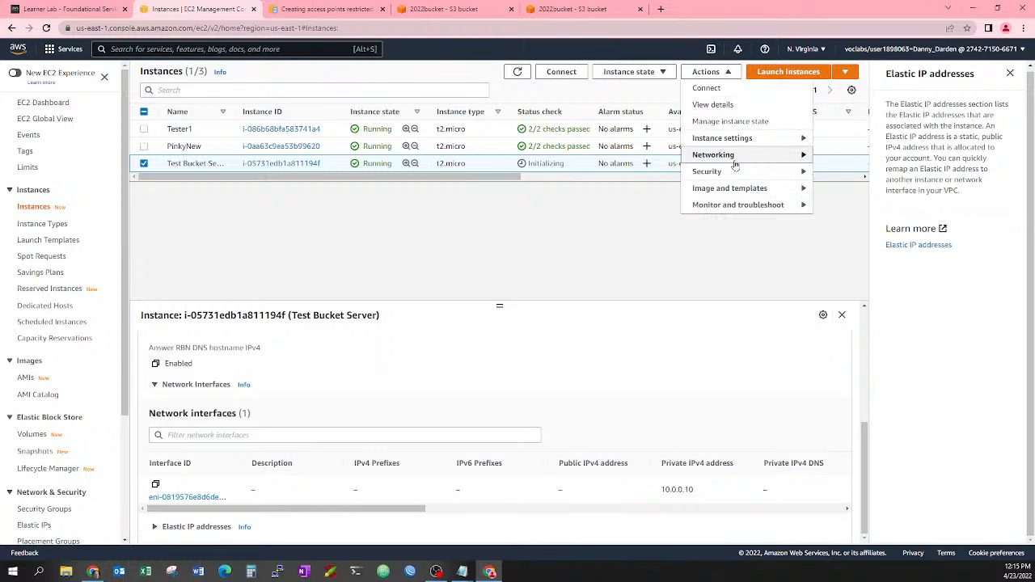
click(804, 156)
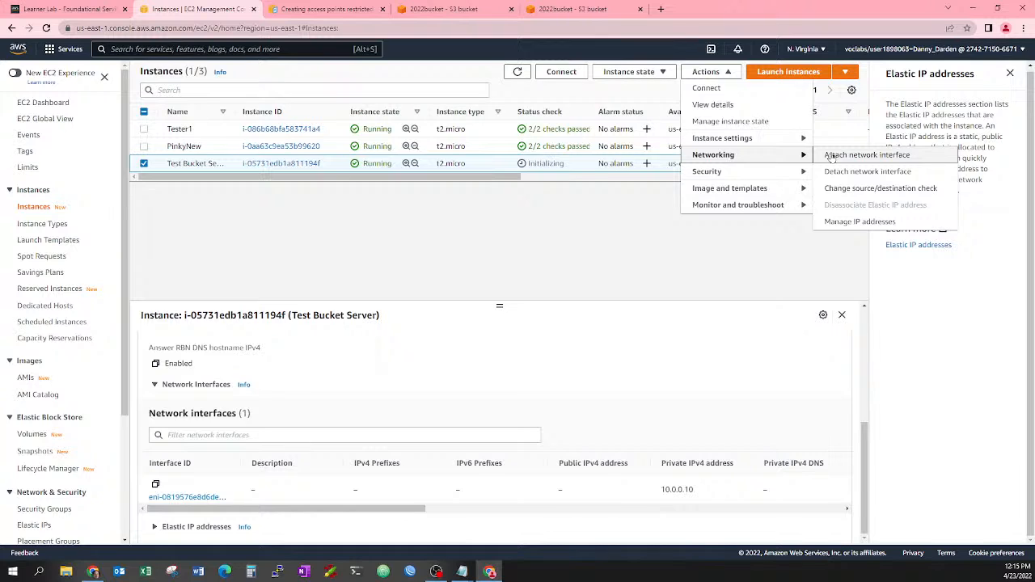
click(830, 156)
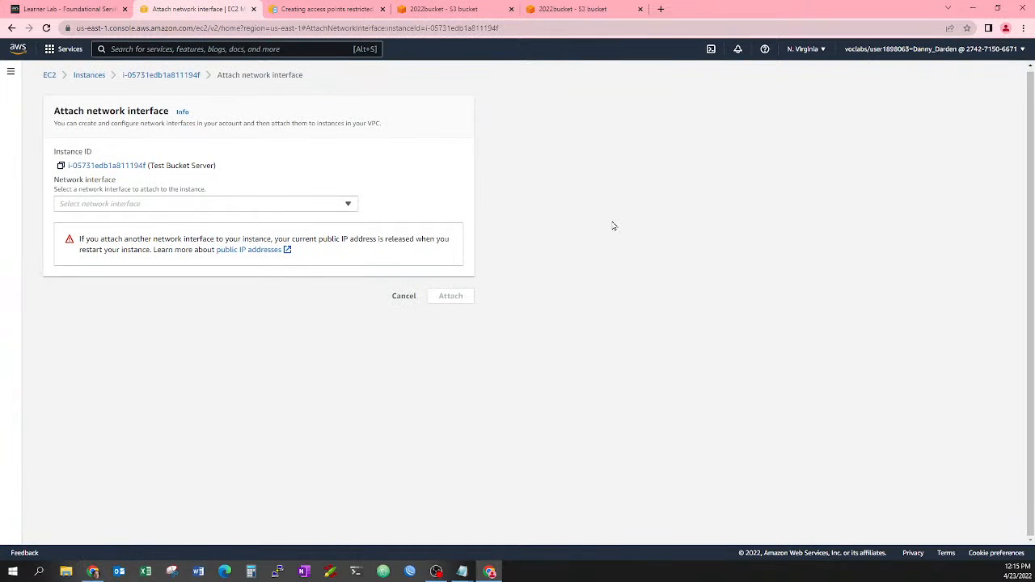
click(91, 208)
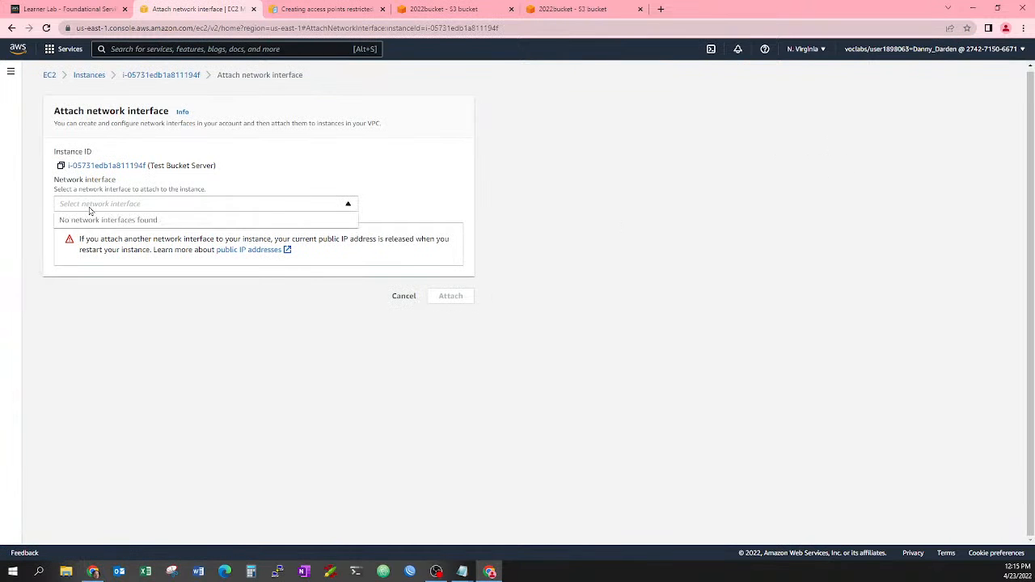
click(292, 205)
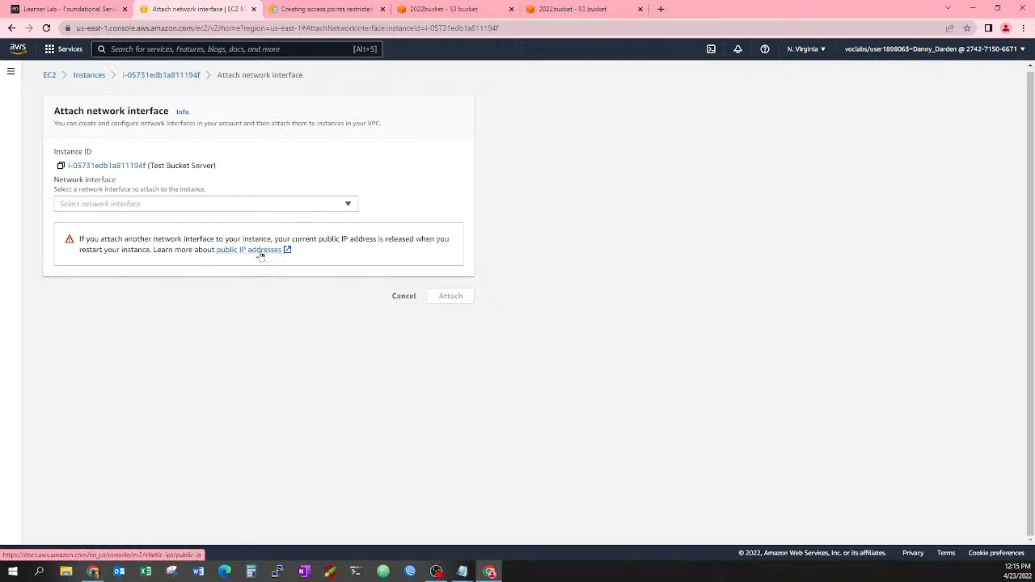
click(279, 208)
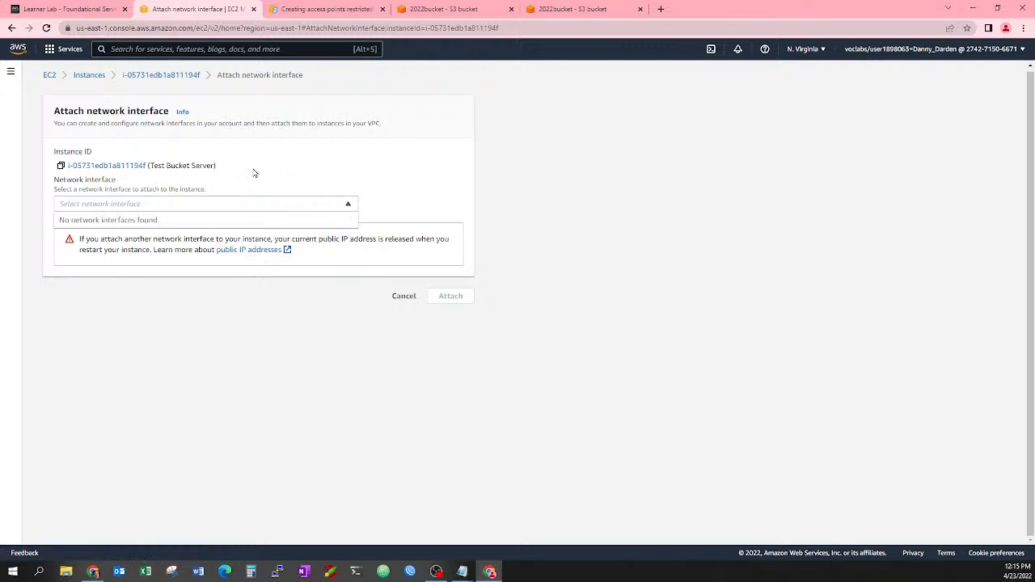
click(184, 75)
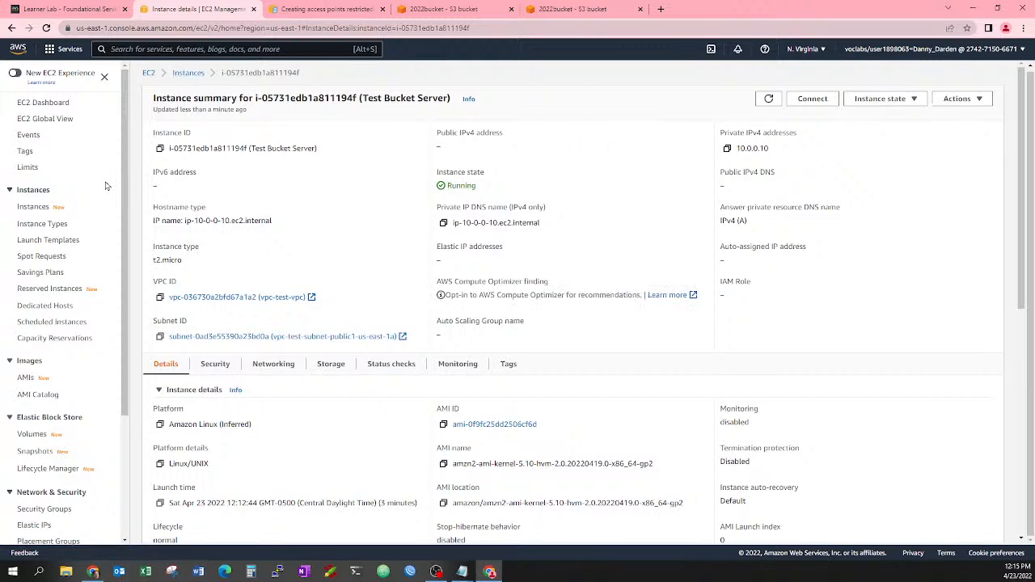
Search the console for elastic ip and open the VPC feature Elastic IP addresses.
click(143, 49)
text(e)
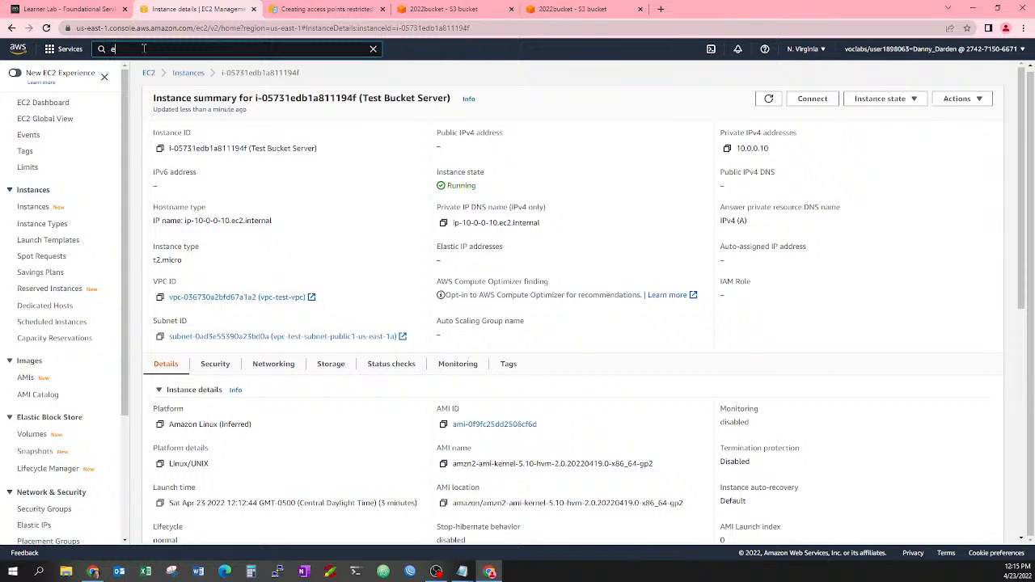
text(lastic ip)
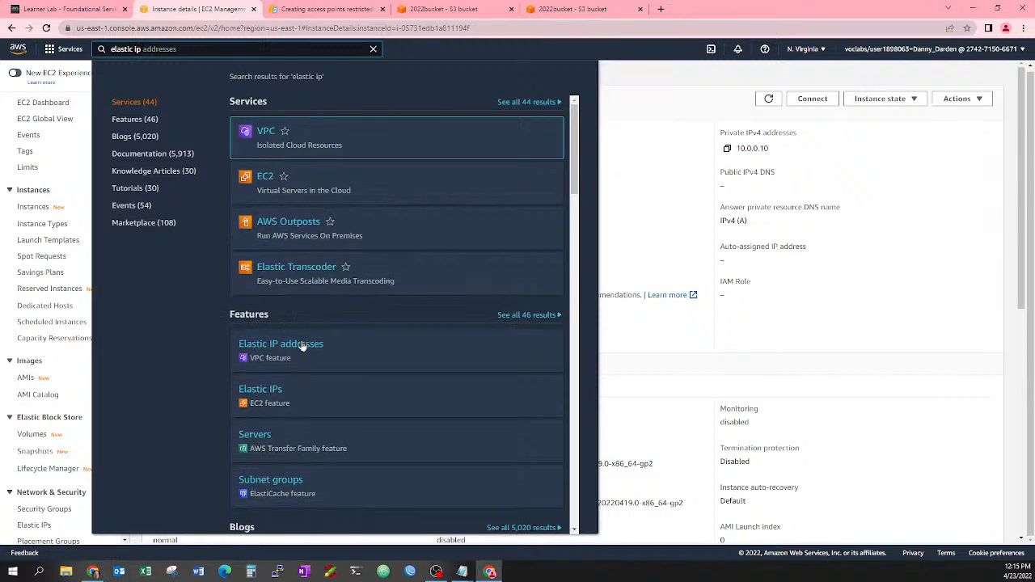
click(301, 346)
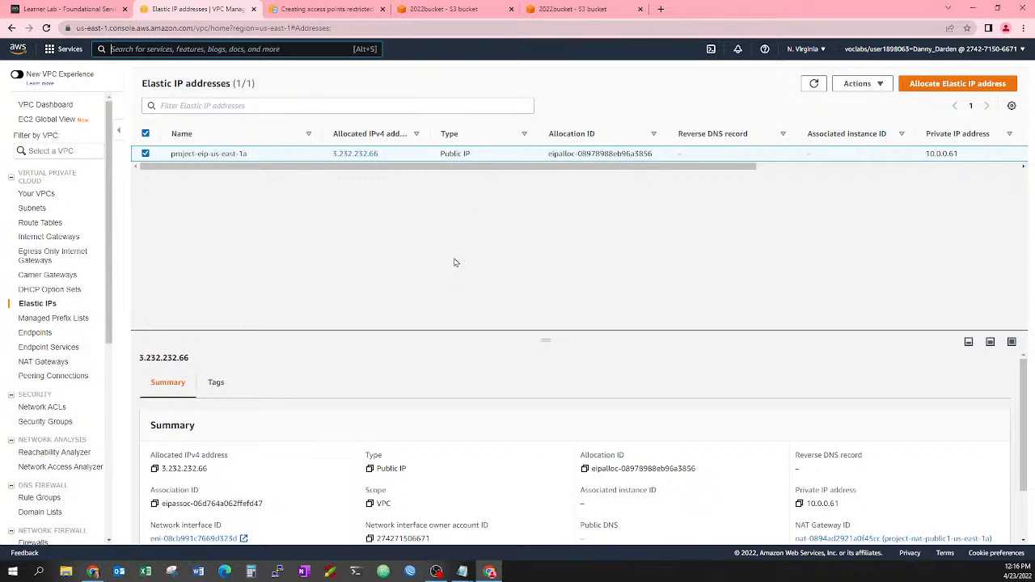
Review the actions and summary of Elastic IP project-eip-us-east-1a and open its associated network interface.
click(859, 84)
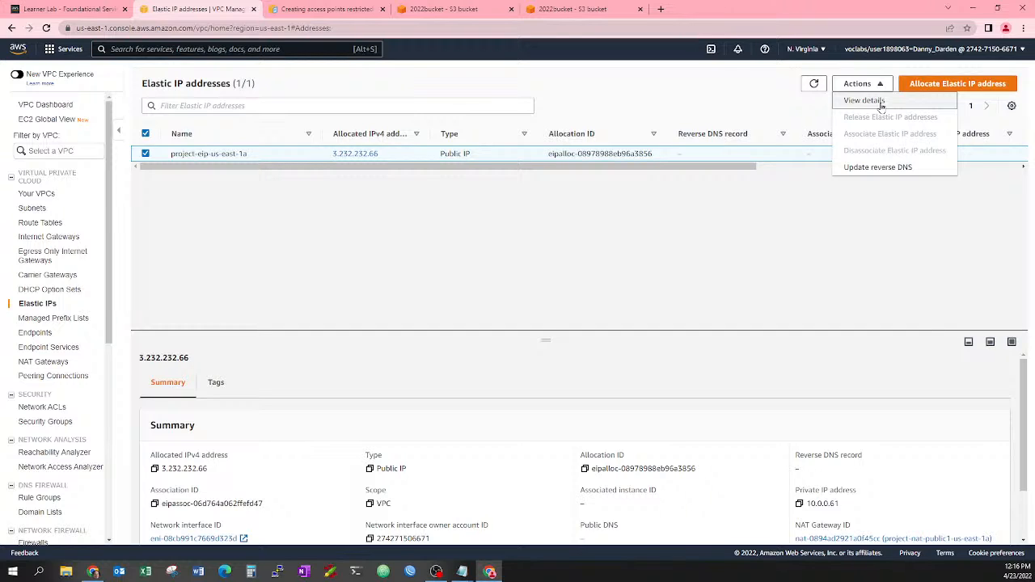
click(728, 231)
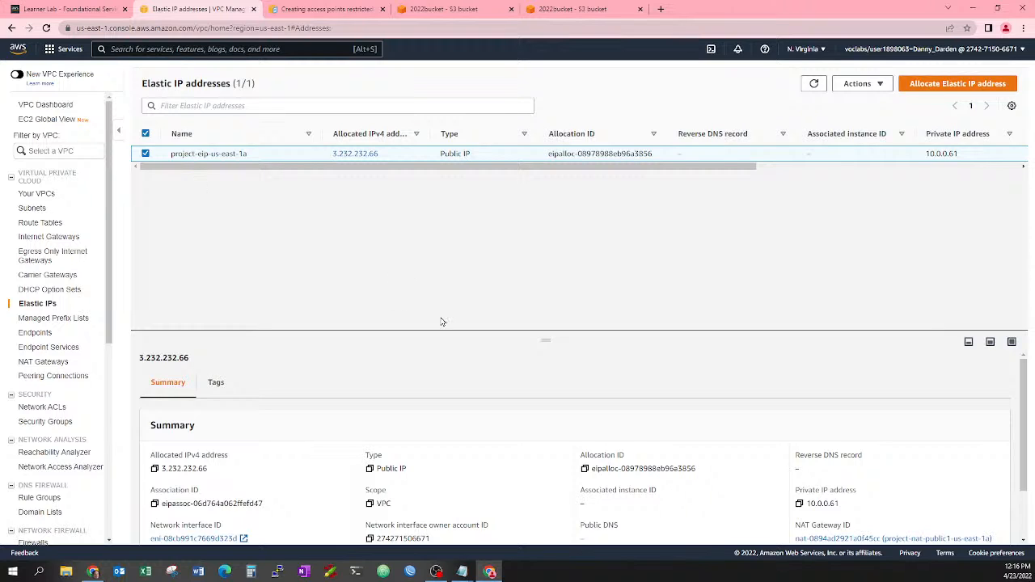
scroll(485, 455, down, 2)
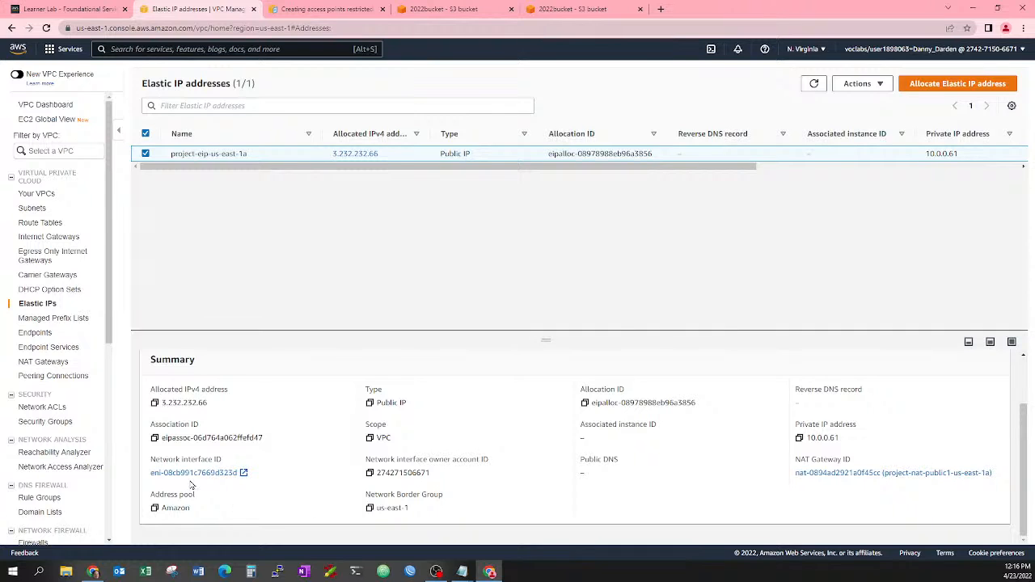
click(244, 472)
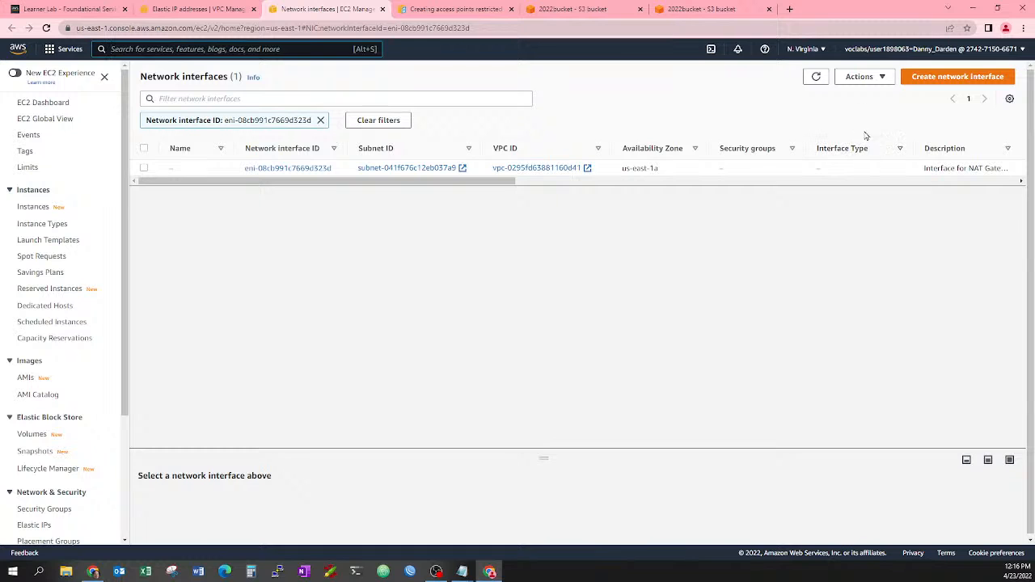
Start a new network interface described as bucket-interface in the subnet vpc-test-subnet-public1-us-east-1a.
click(916, 81)
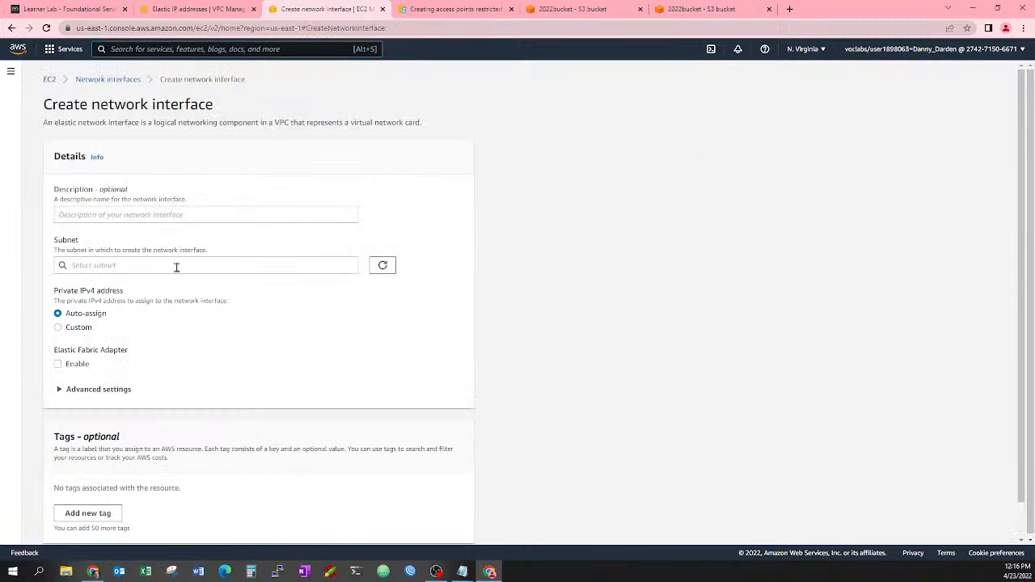
click(154, 216)
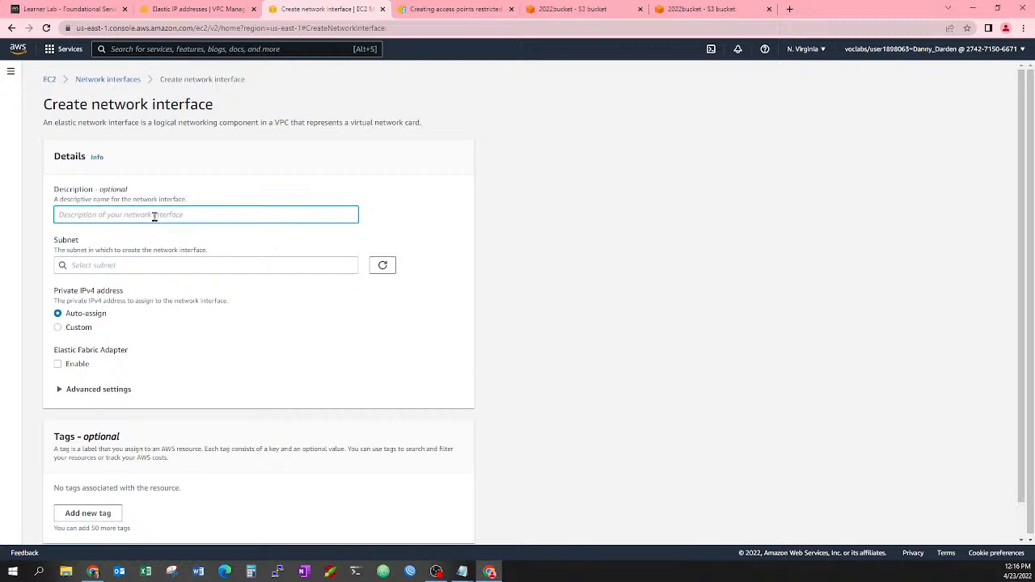
text(bucket-interface)
click(358, 265)
click(325, 264)
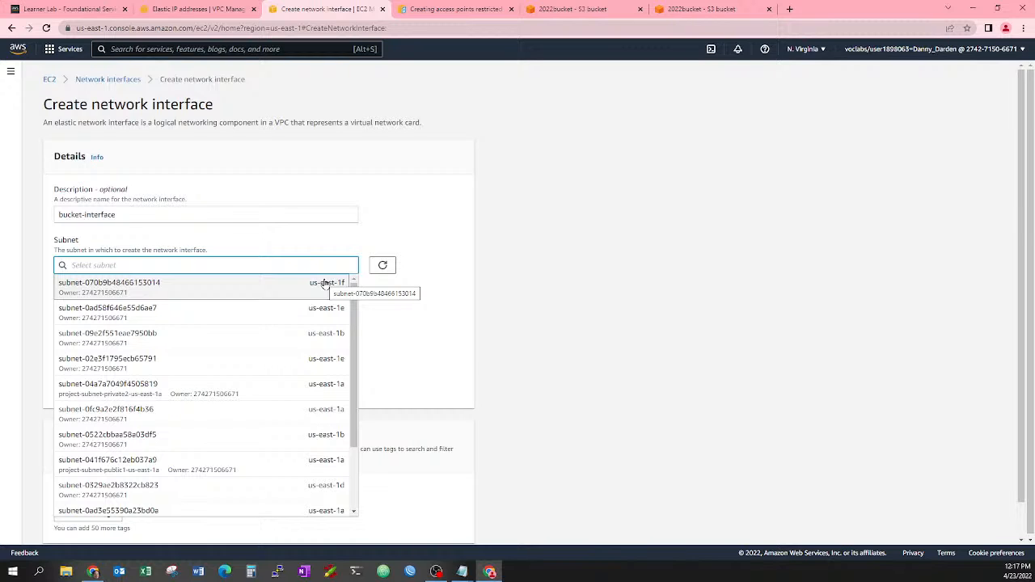
scroll(324, 282, down, 1)
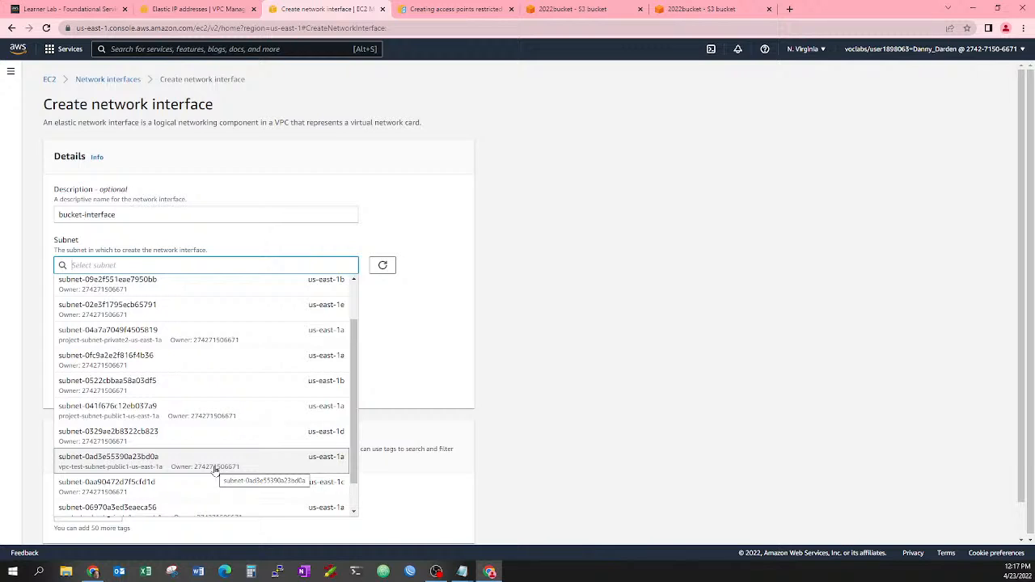
scroll(214, 469, down, 1)
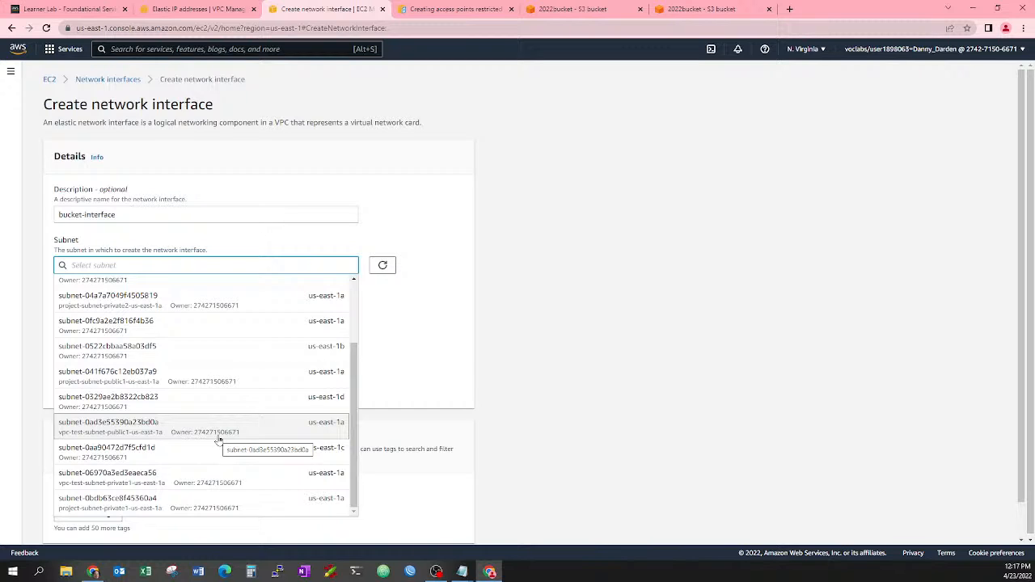
click(218, 441)
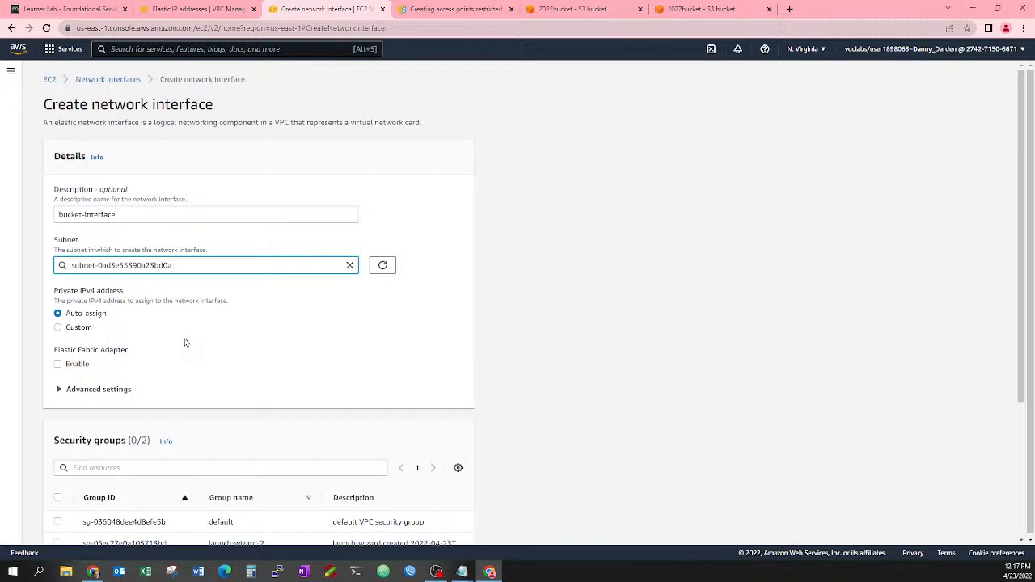
Assign the default VPC security group to bucket-interface, leave IPv4 prefix delegation unassigned, and create the network interface.
click(145, 384)
scroll(143, 381, down, 1)
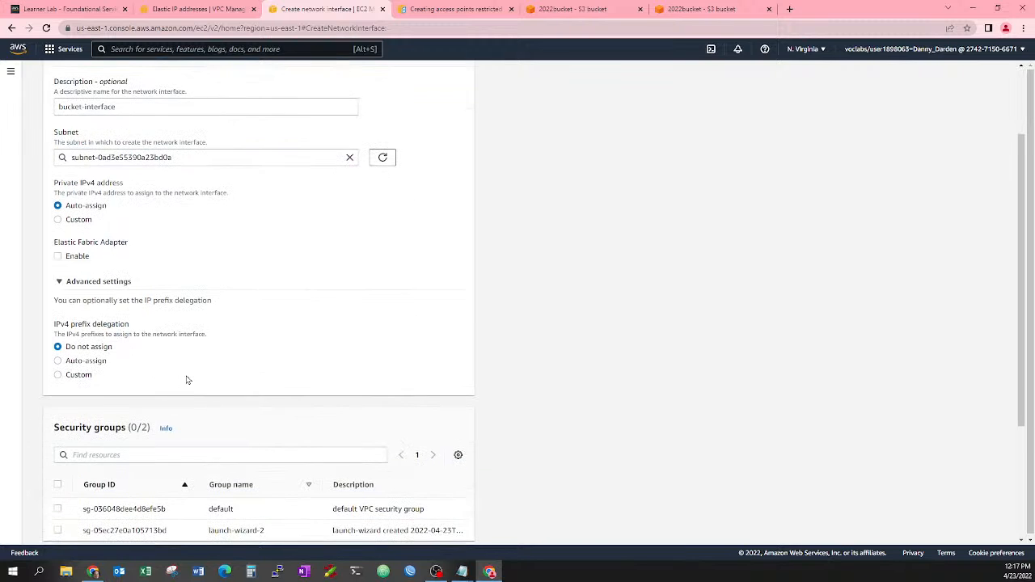
scroll(185, 380, down, 1)
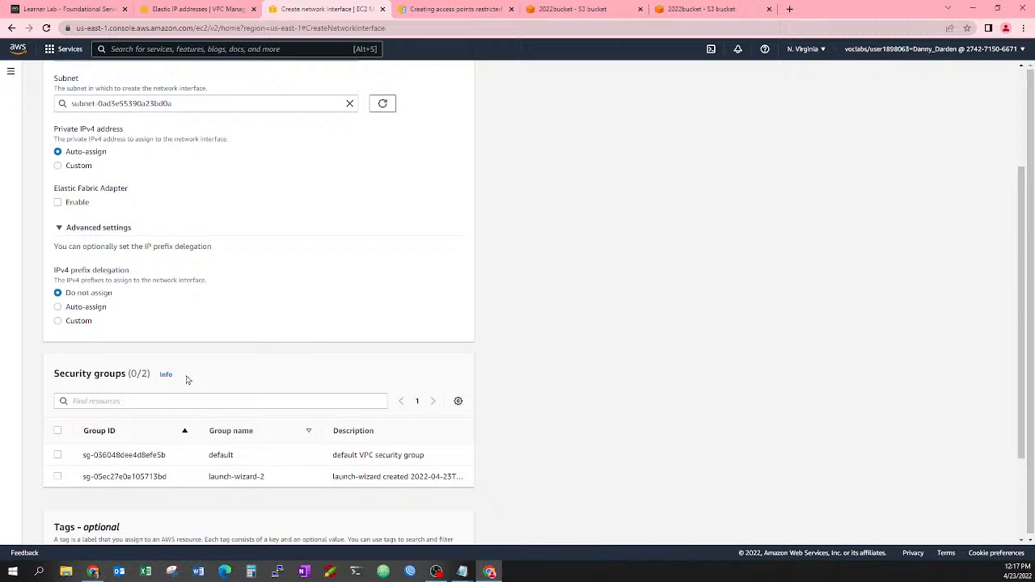
scroll(186, 379, down, 2)
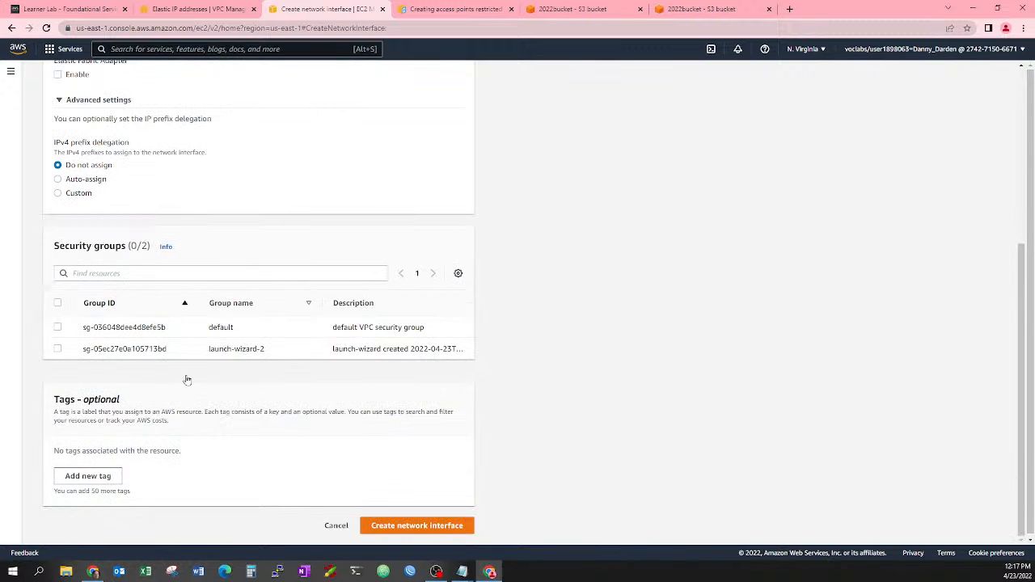
click(431, 527)
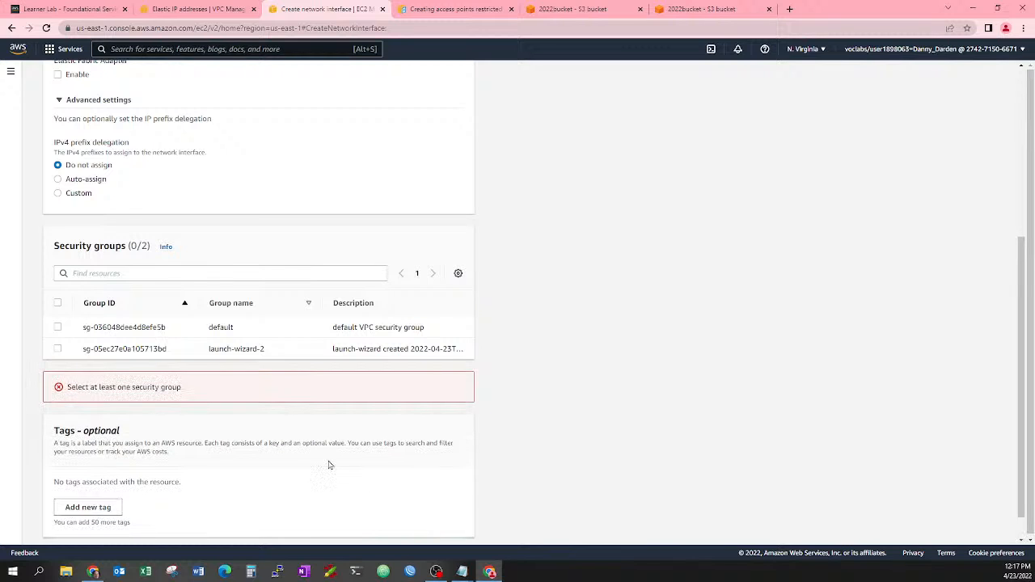
click(57, 327)
click(419, 526)
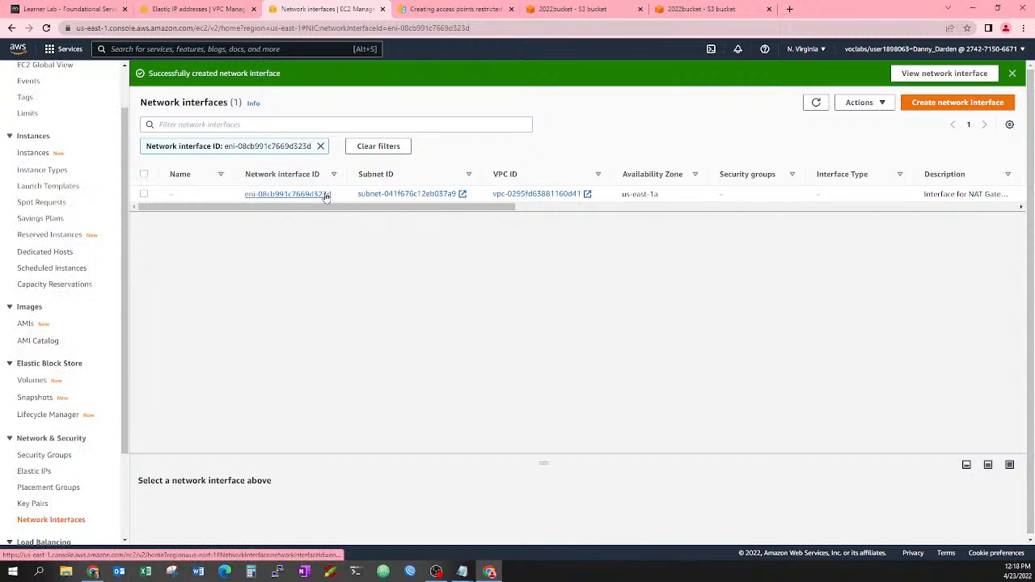
Return to the Elastic IP addresses page and allocate a new address from Amazon's IPv4 pool in us-east-1.
scroll(60, 255, up, 2)
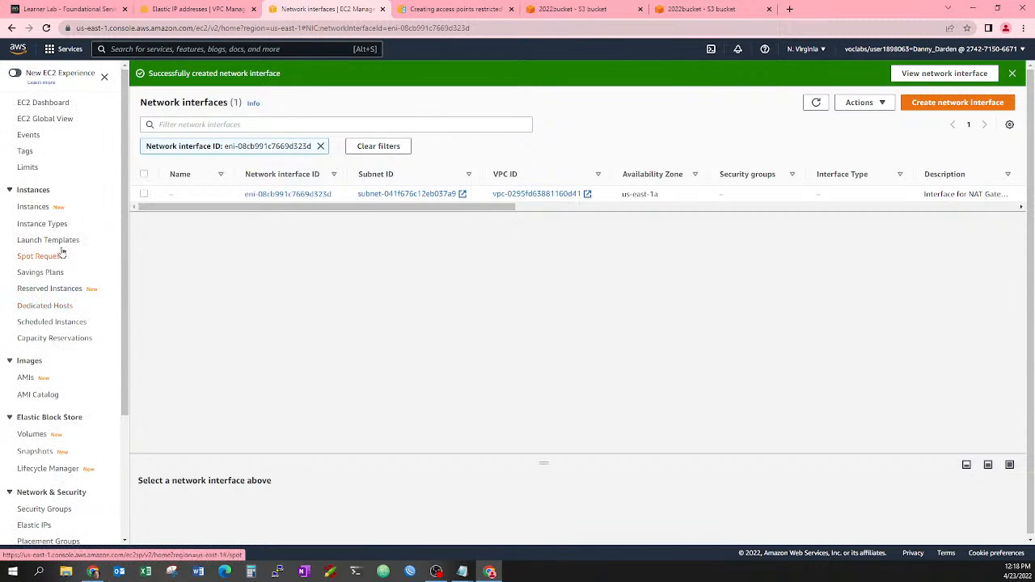
scroll(56, 172, down, 1)
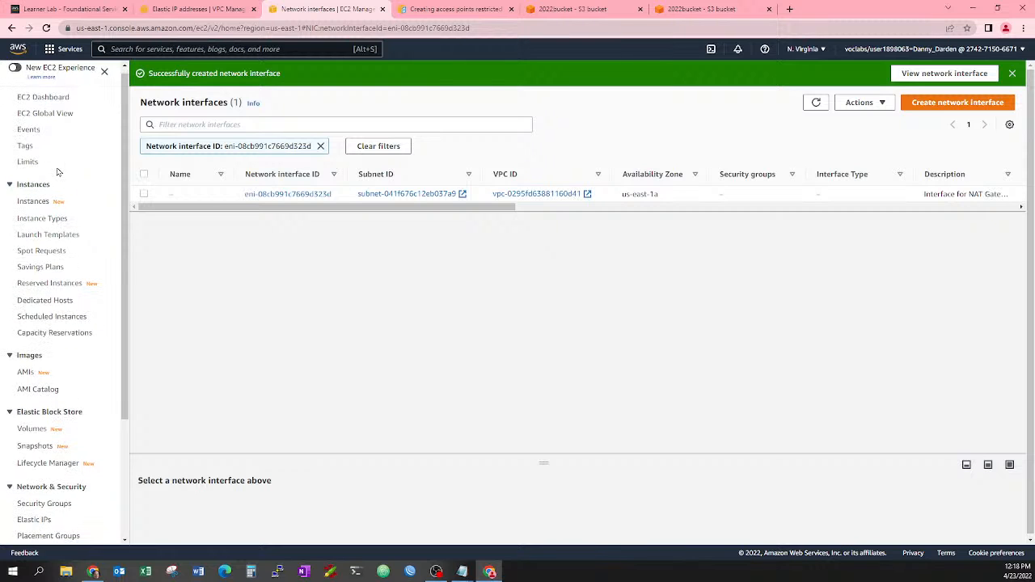
scroll(56, 171, up, 1)
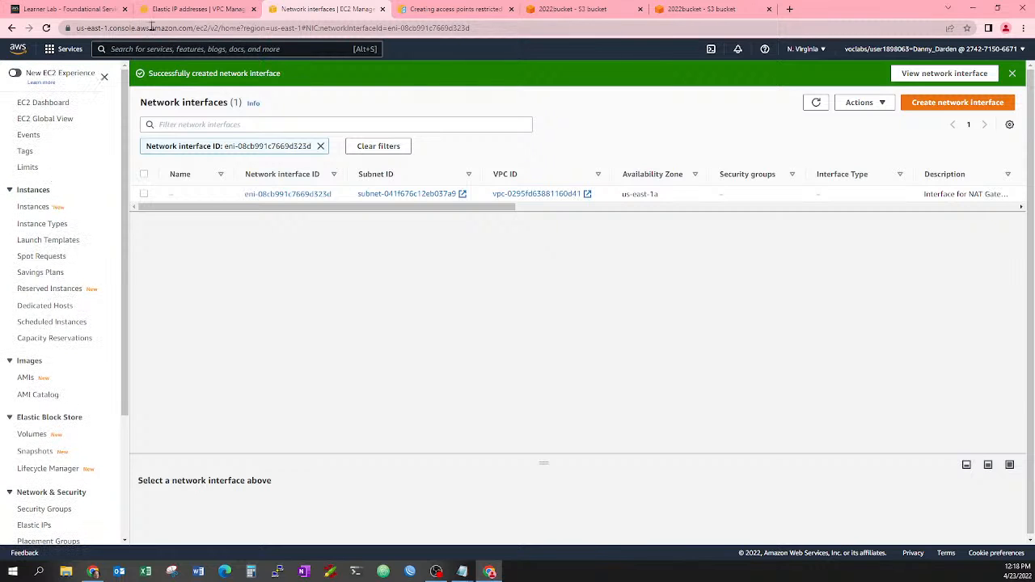
click(194, 9)
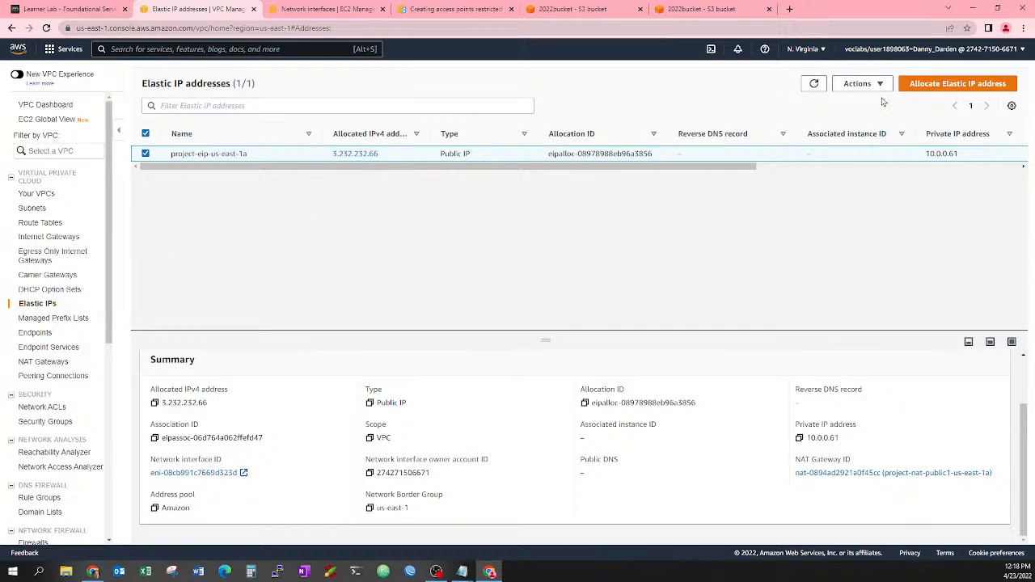
click(951, 88)
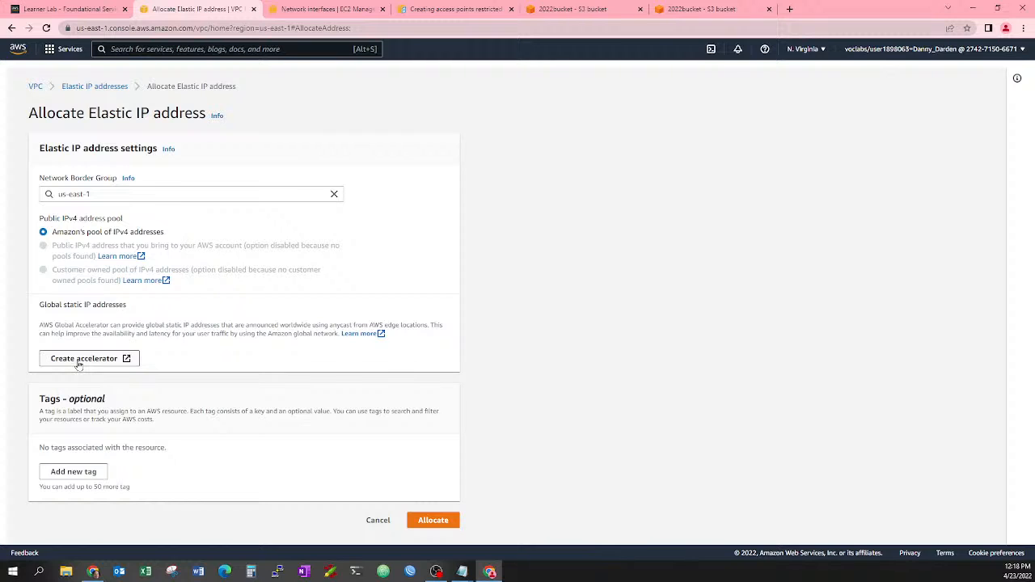
click(433, 519)
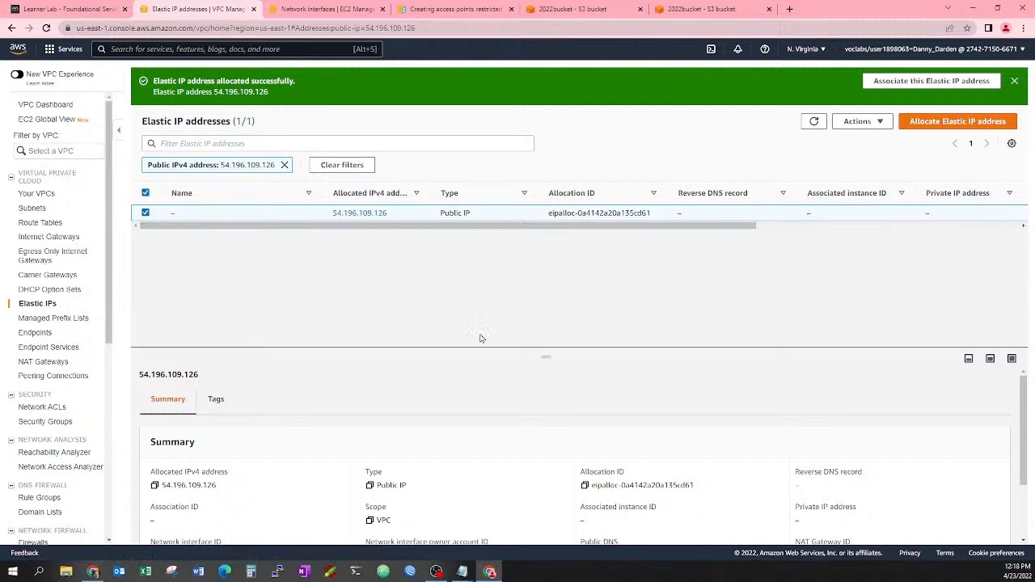
Clear the address filter from the Elastic IP list and name the newly allocated address elastic-ip-one.
scroll(463, 453, down, 2)
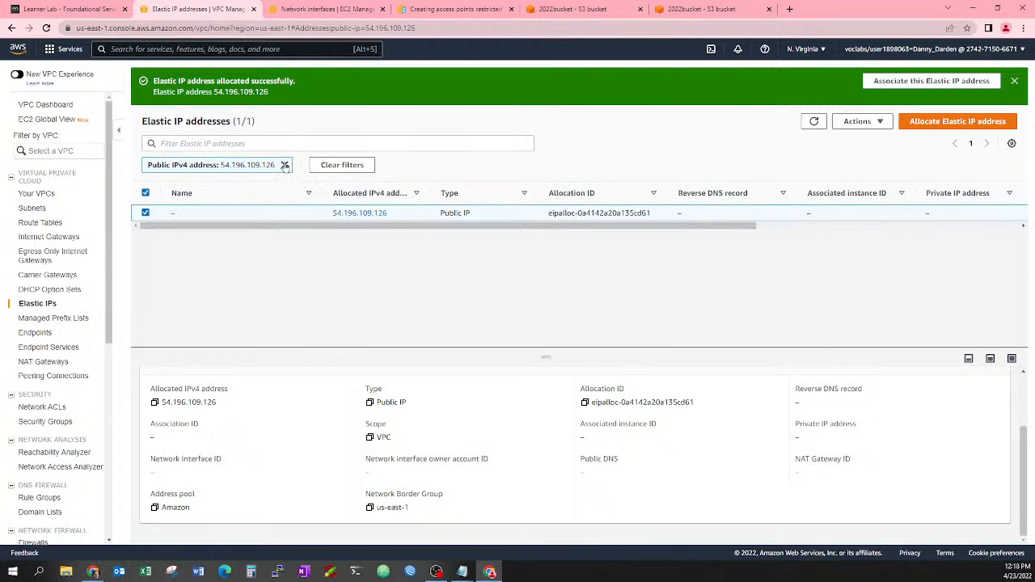
click(284, 164)
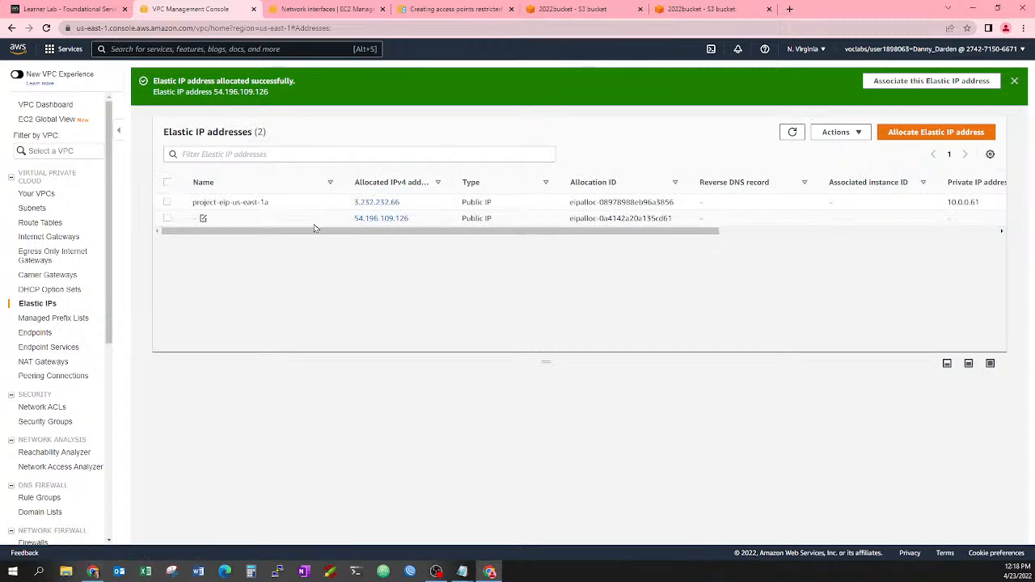
click(203, 219)
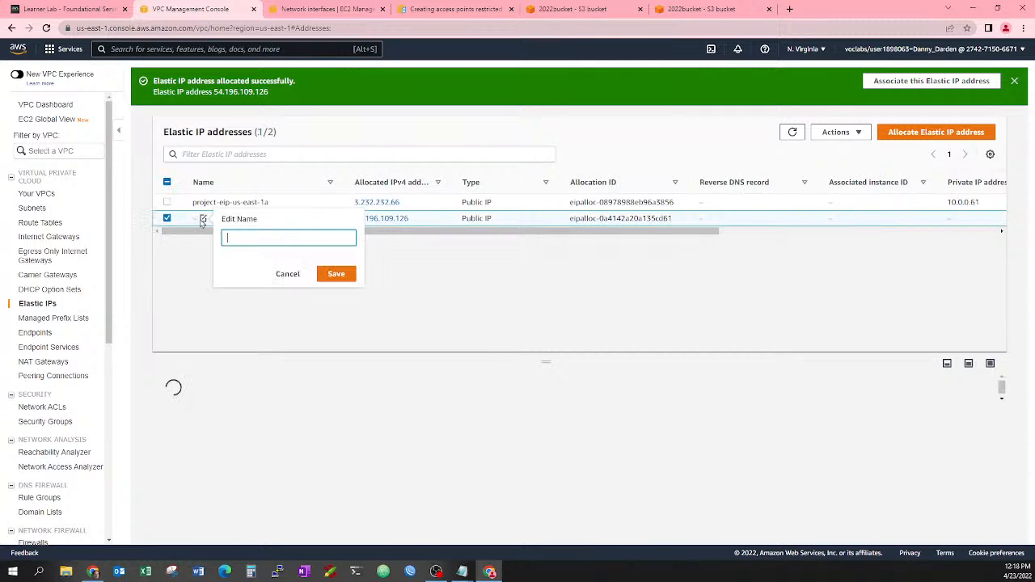
text(elas)
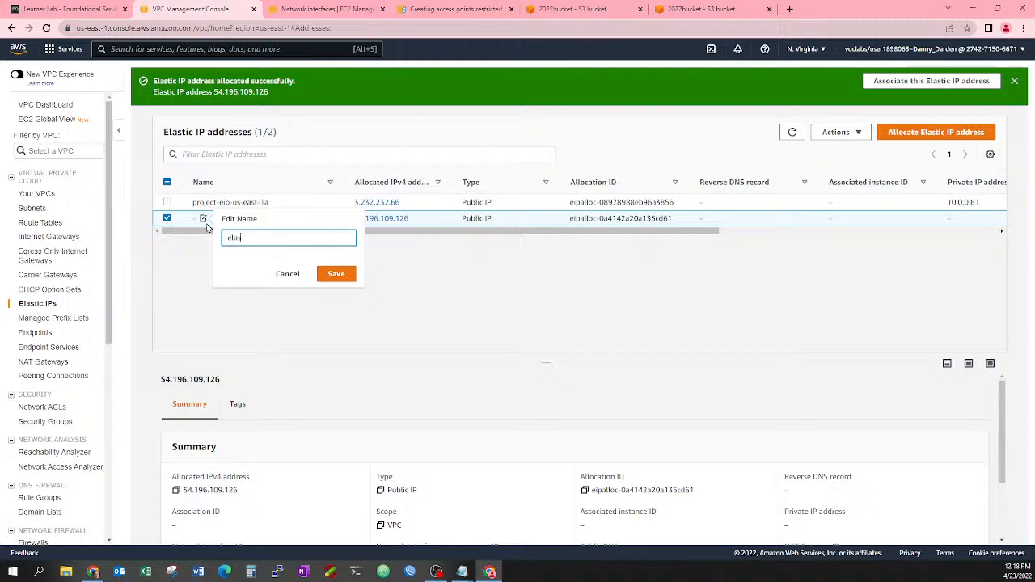
text(tic-ip-one)
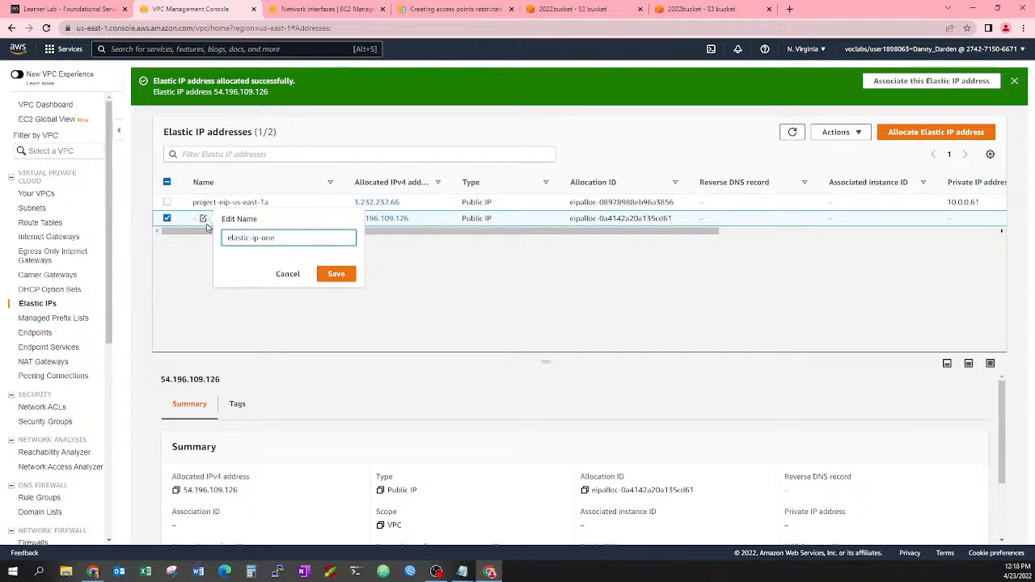
click(336, 274)
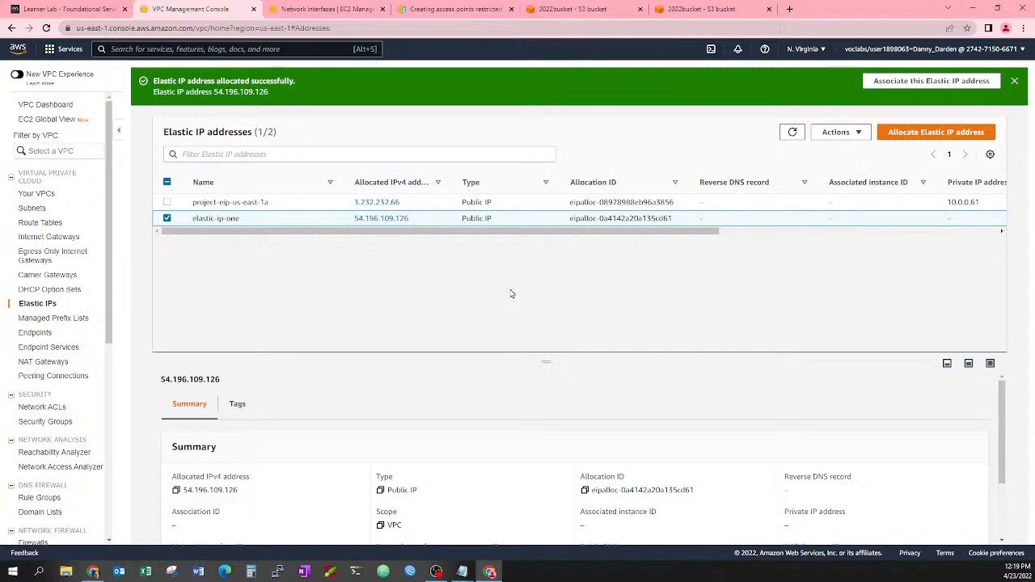
Review the summary details of elastic-ip-one and the actions available for it.
mouse_move(300, 220)
scroll(637, 428, down, 1)
scroll(635, 426, down, 2)
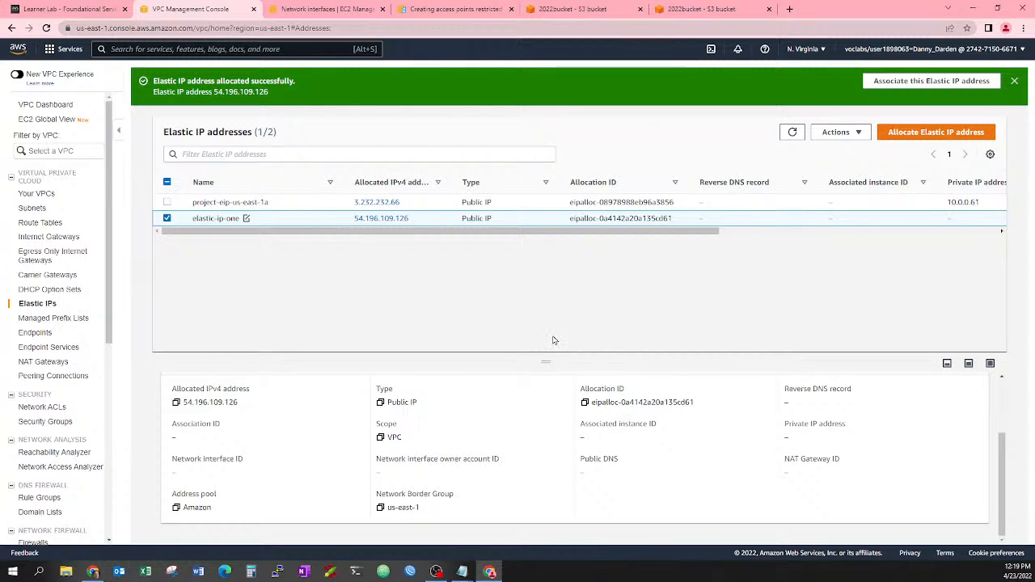
click(862, 135)
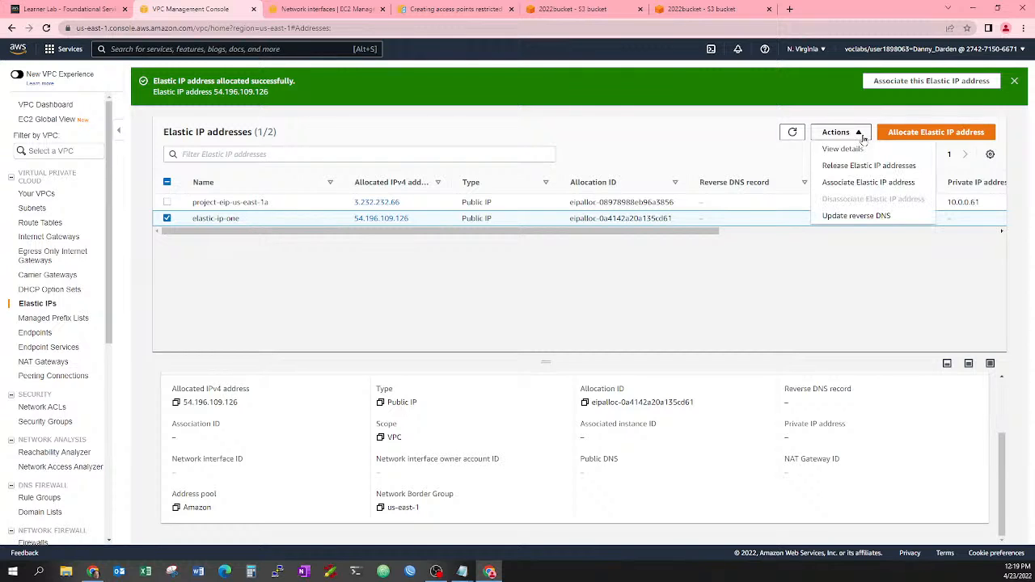
click(564, 289)
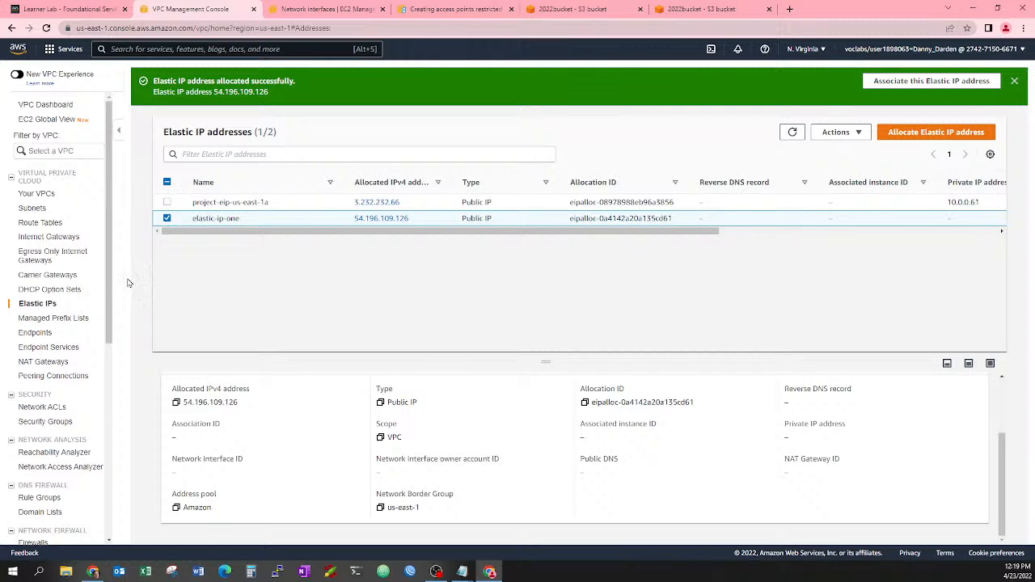
Begin a new network interface described as test-bucket-interface in subnet project-subnet-public1-us-east-1a.
click(328, 9)
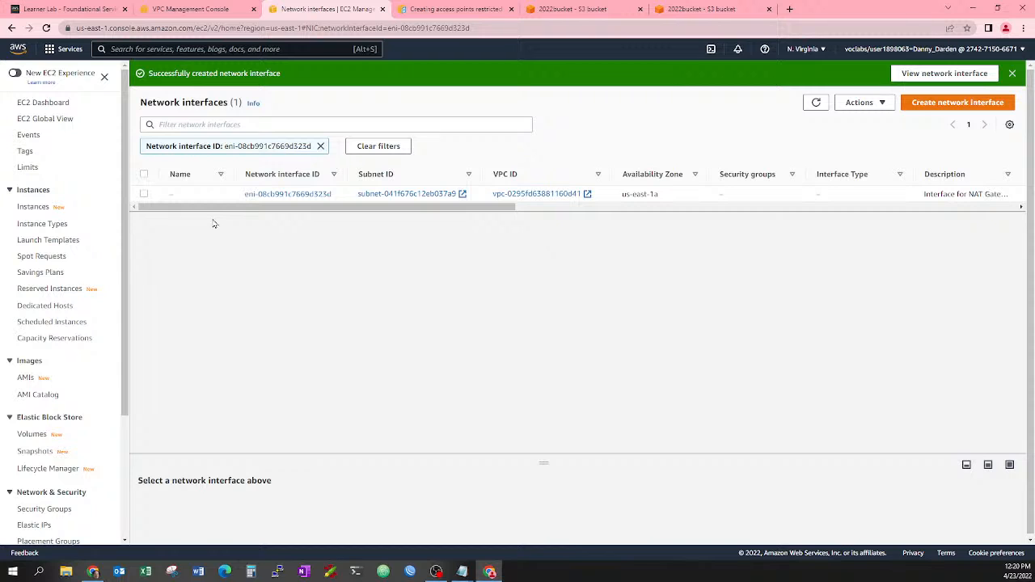
click(194, 9)
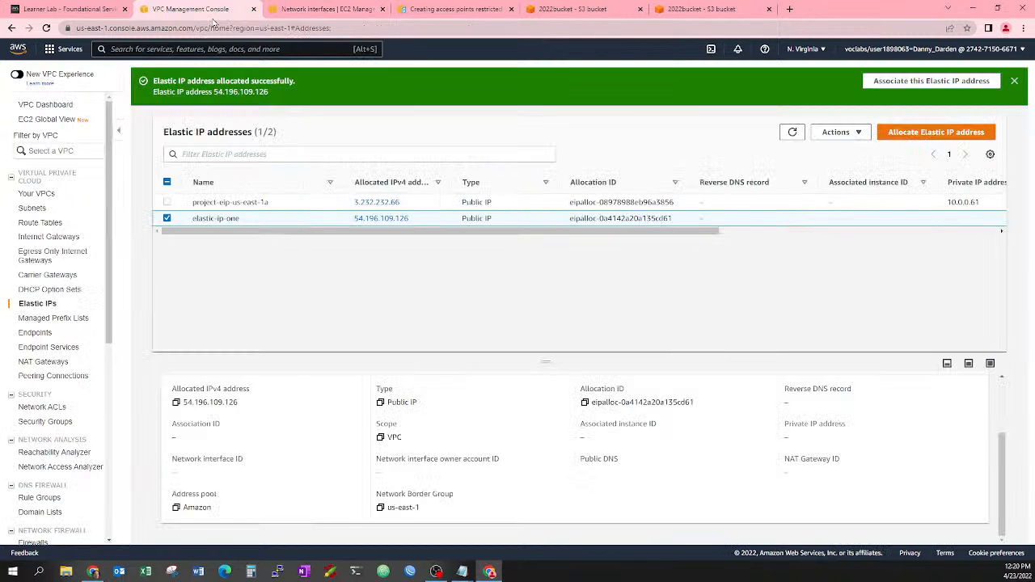
click(316, 11)
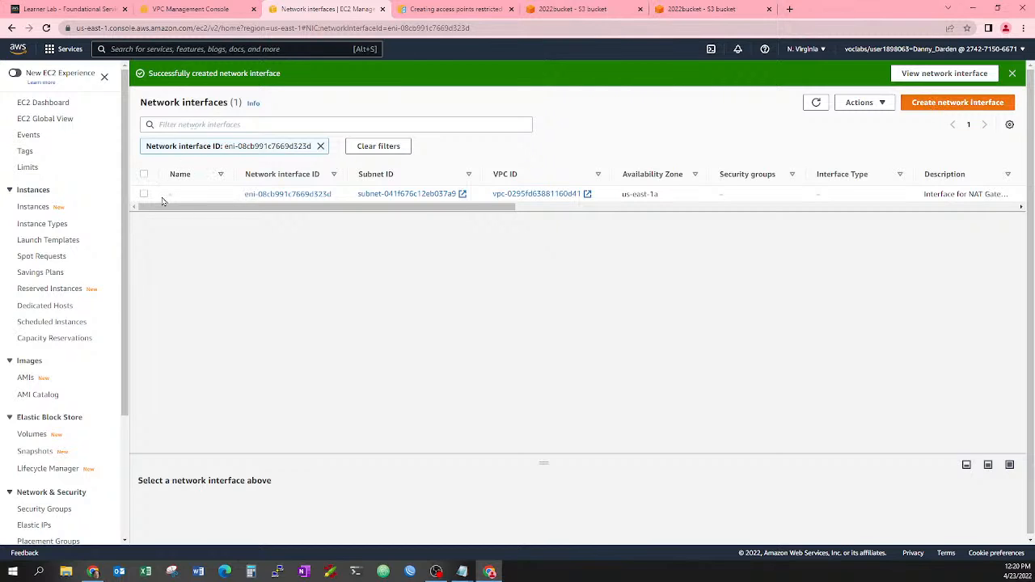
click(950, 103)
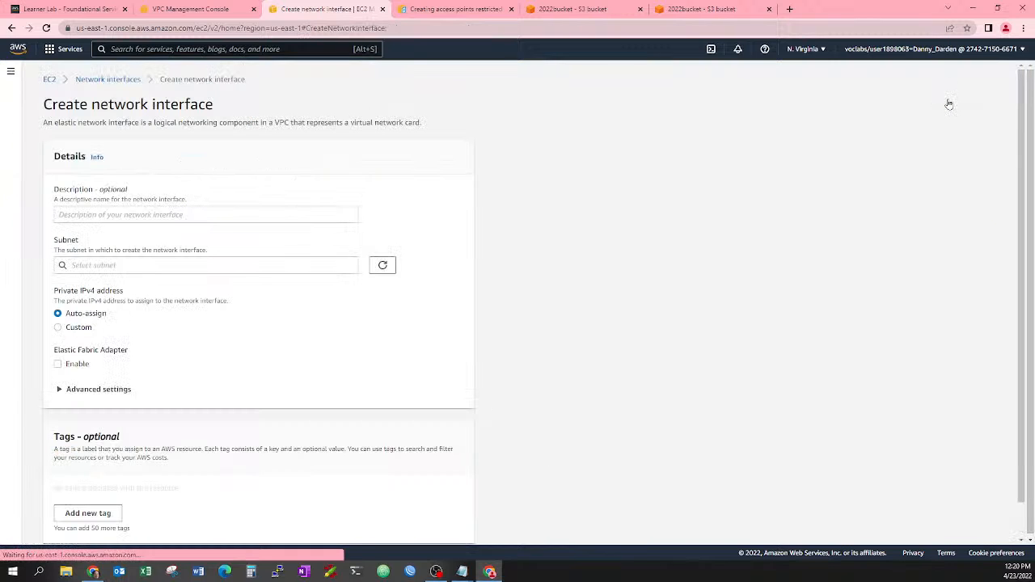
click(212, 214)
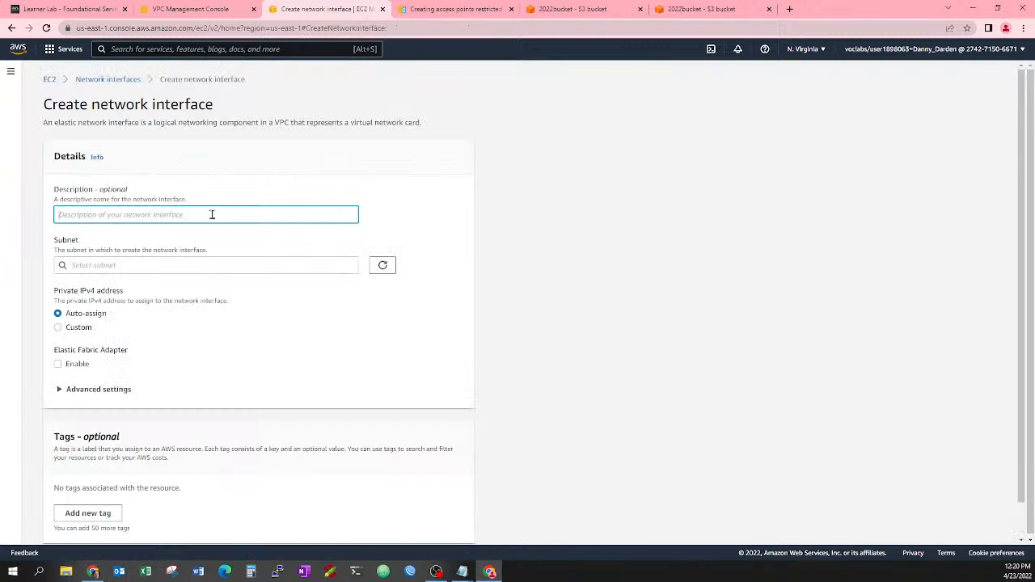
text(test-bucket-interface)
click(237, 266)
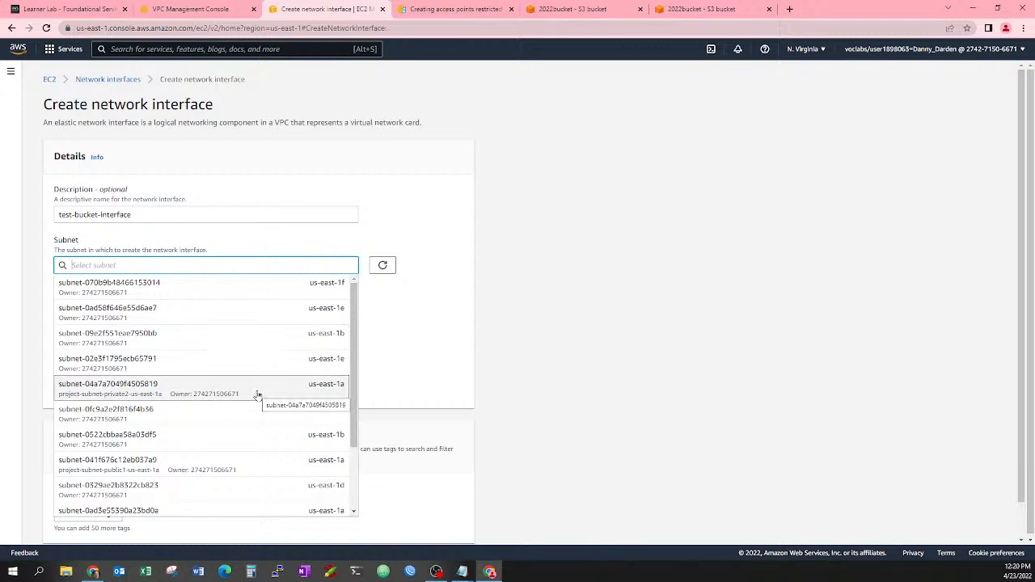
click(282, 478)
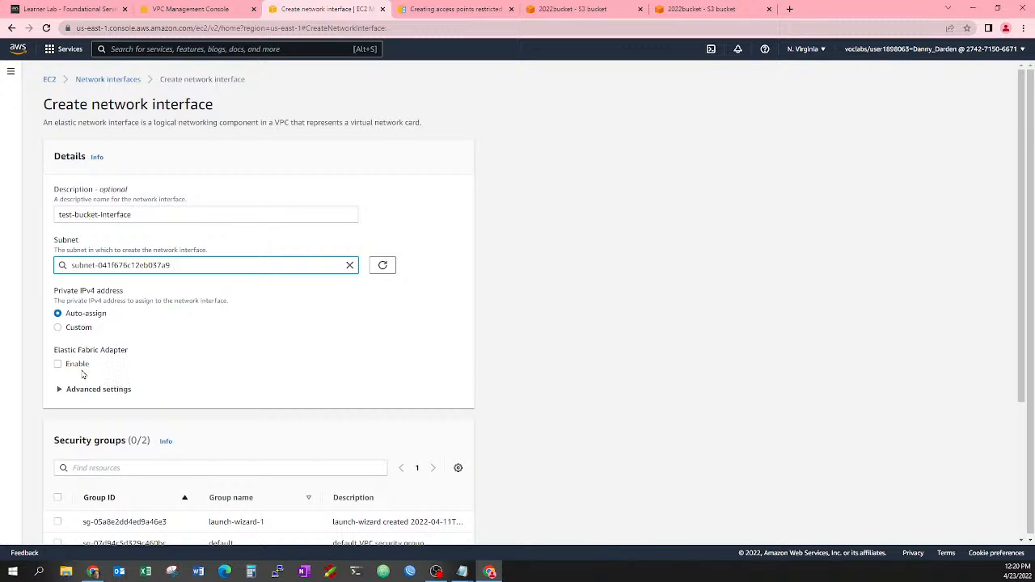
Assign the default VPC security group to test-bucket-interface and create the network interface.
scroll(79, 371, down, 1)
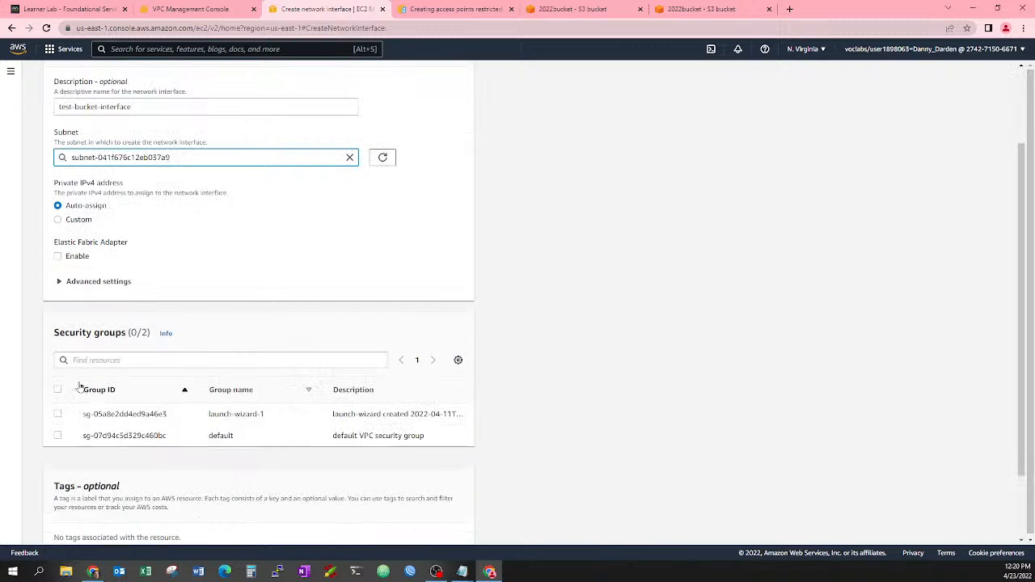
click(58, 435)
scroll(113, 417, down, 1)
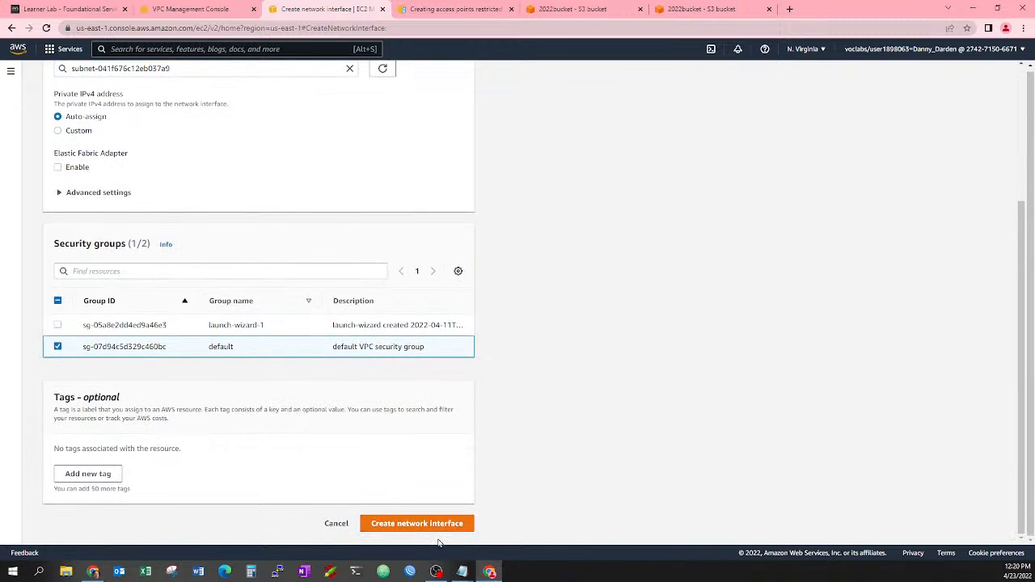
click(426, 526)
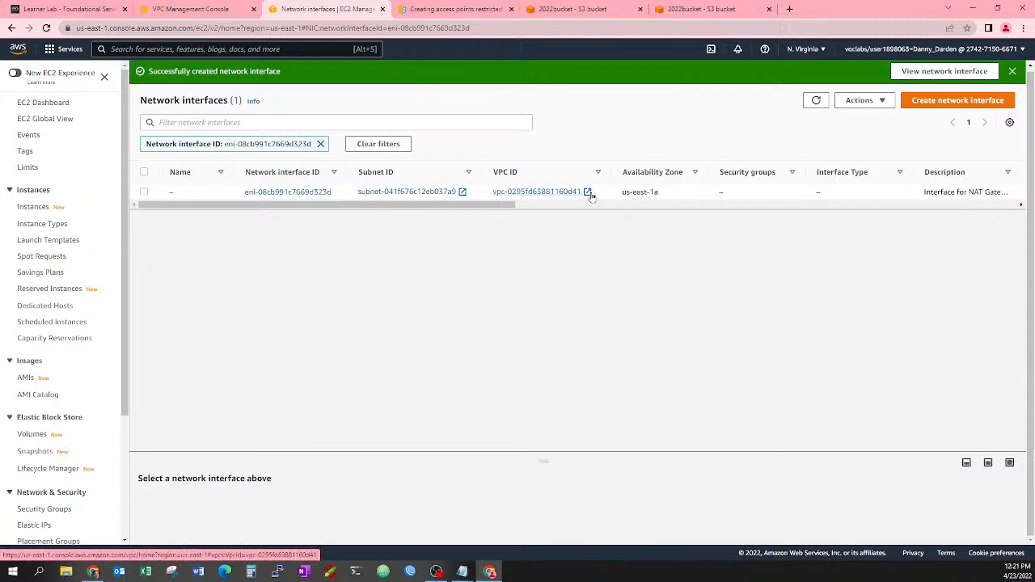
click(981, 107)
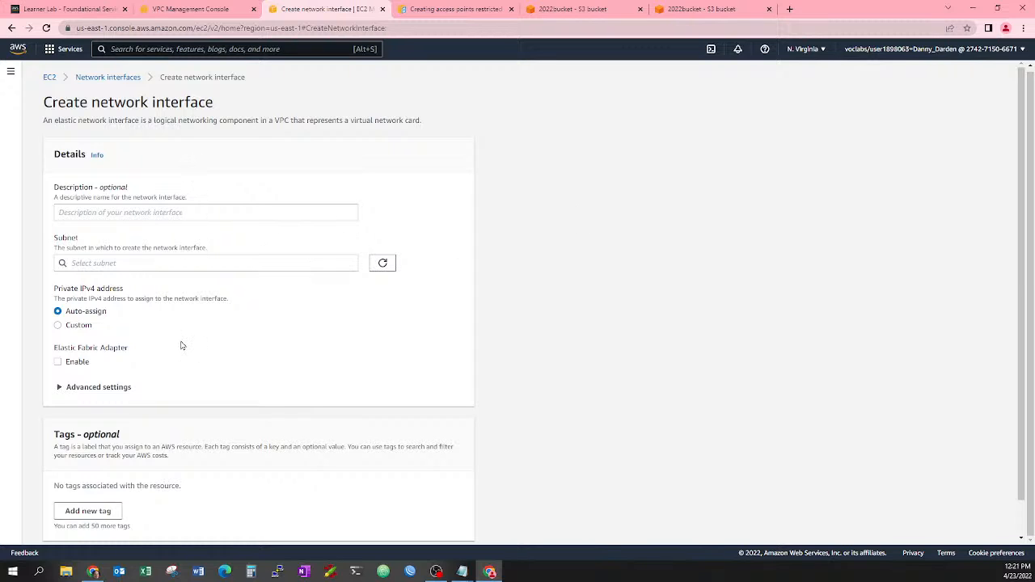
scroll(182, 346, down, 1)
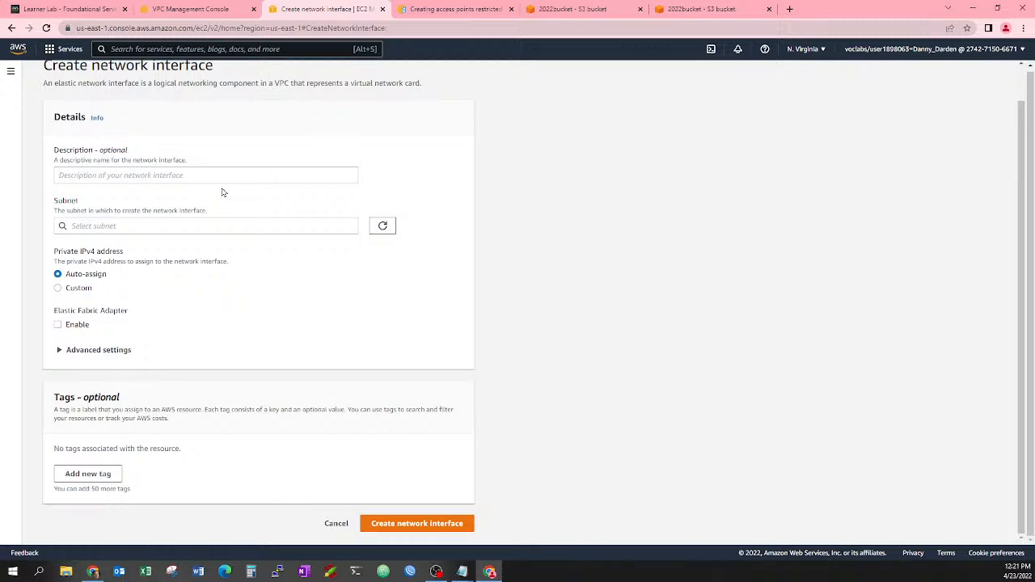
click(208, 9)
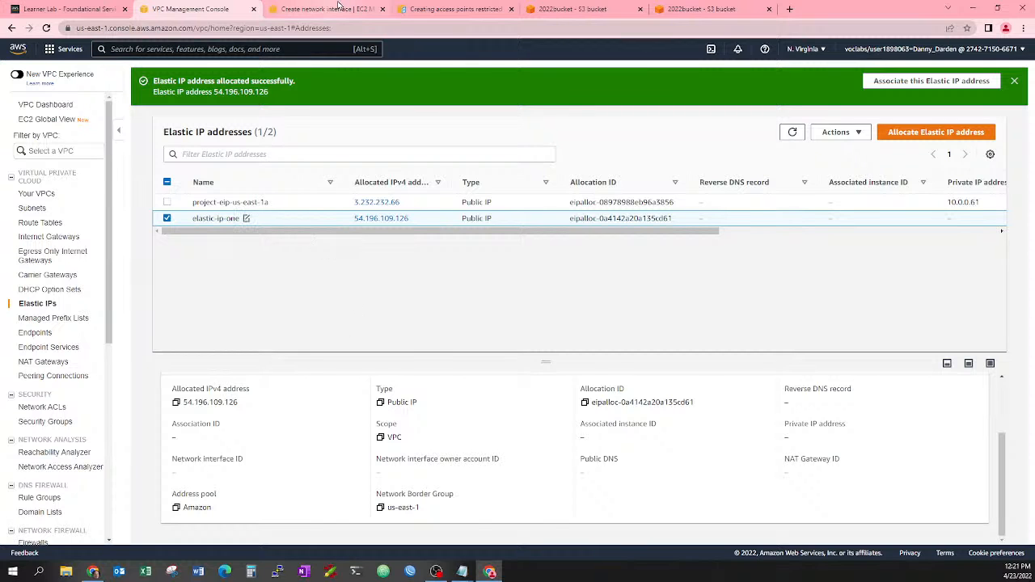
Check which VPC ID the bucket-accesspoint access point of 2022bucket is restricted to.
click(452, 8)
click(549, 9)
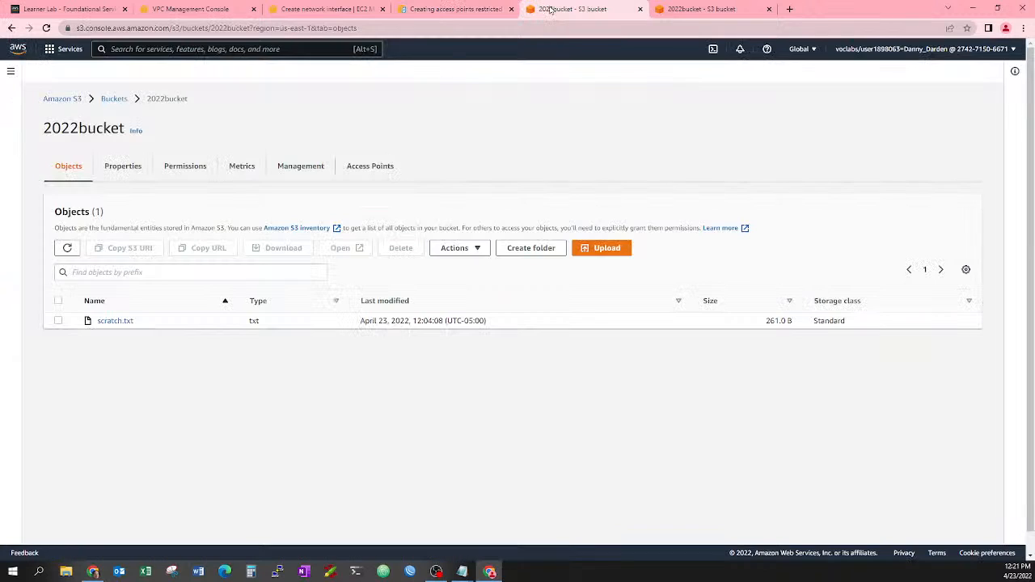
click(662, 9)
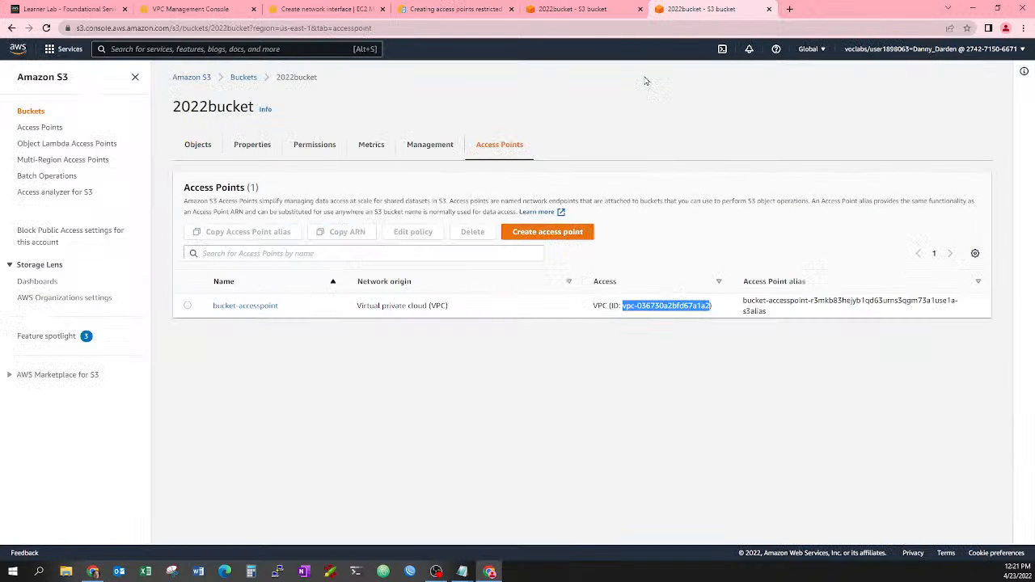
click(642, 327)
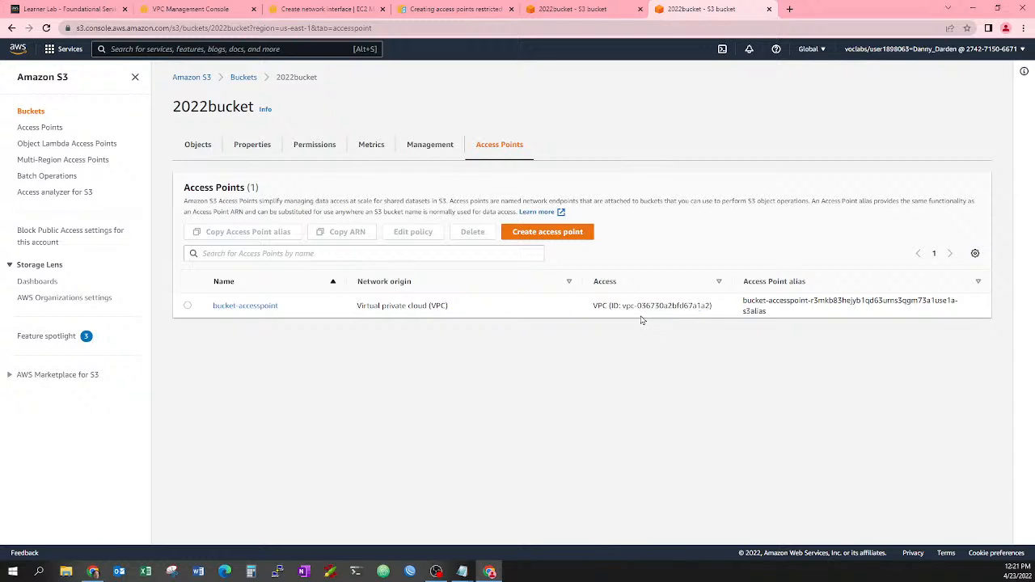
triple_click(677, 312)
click(683, 321)
double_click(673, 308)
click(651, 306)
triple_click(686, 307)
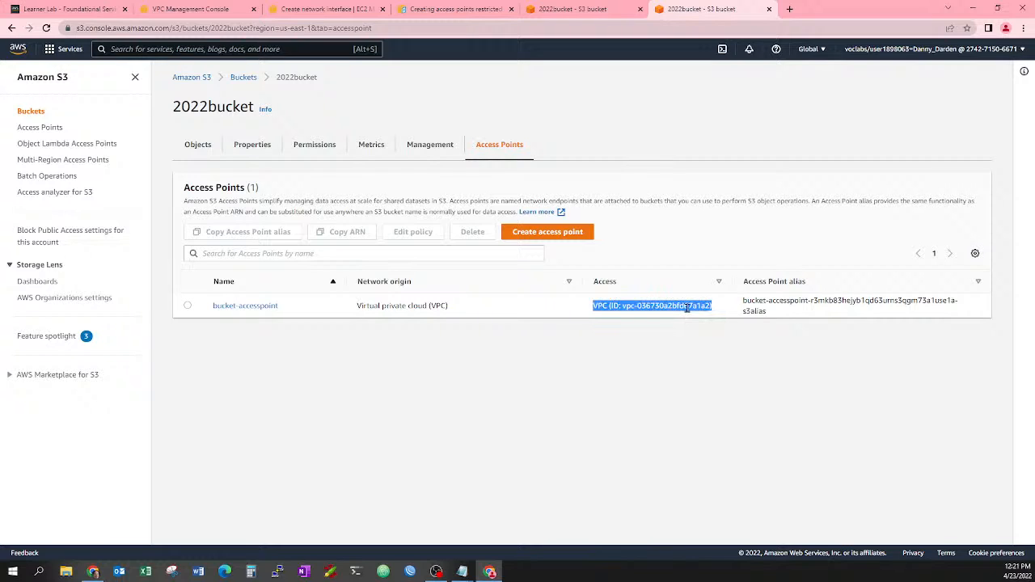
click(598, 368)
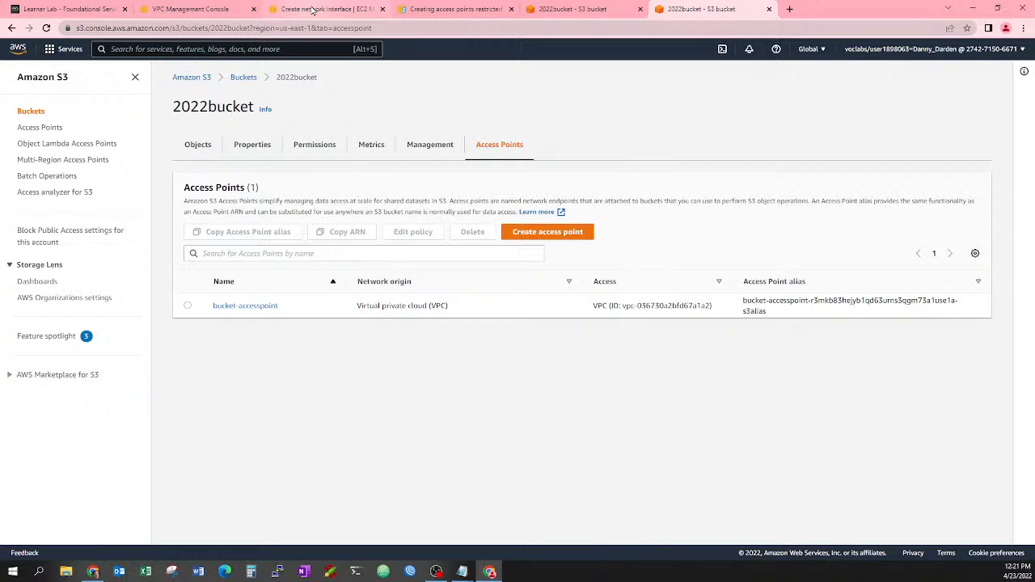
Return to the Elastic IP addresses and associate elastic-ip-one with the Test Bucket Server instance.
click(312, 9)
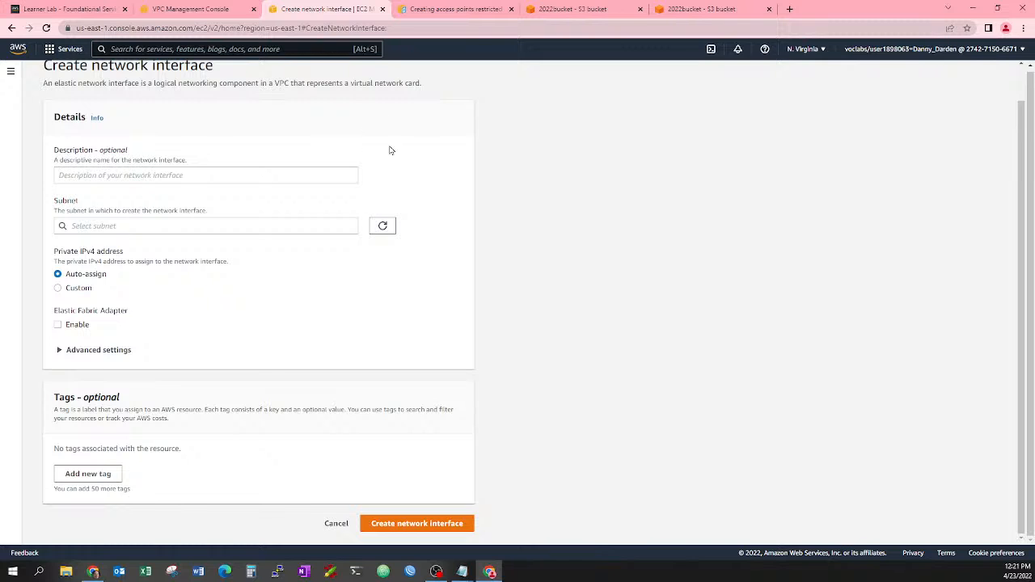
scroll(418, 190, up, 2)
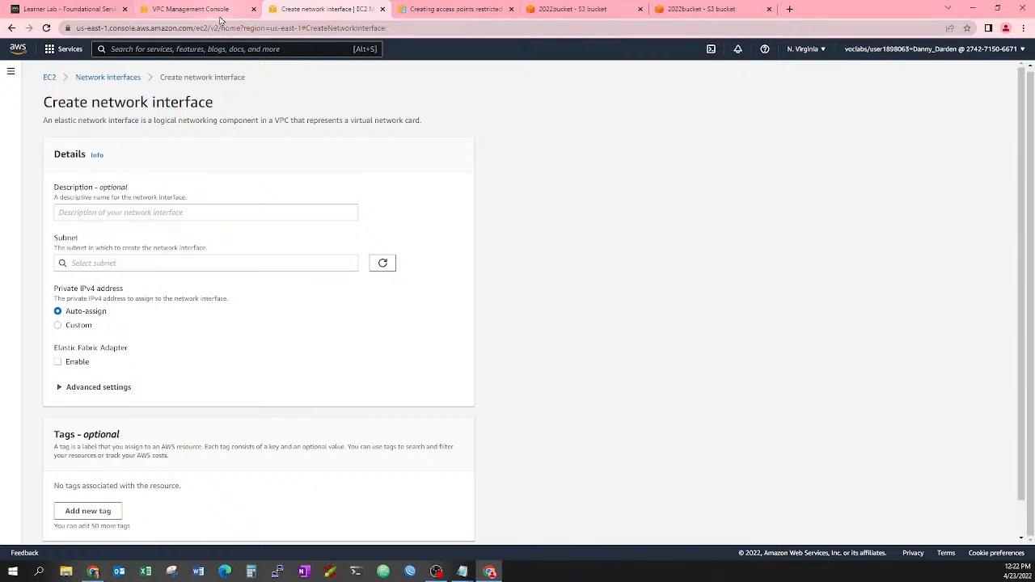
click(194, 9)
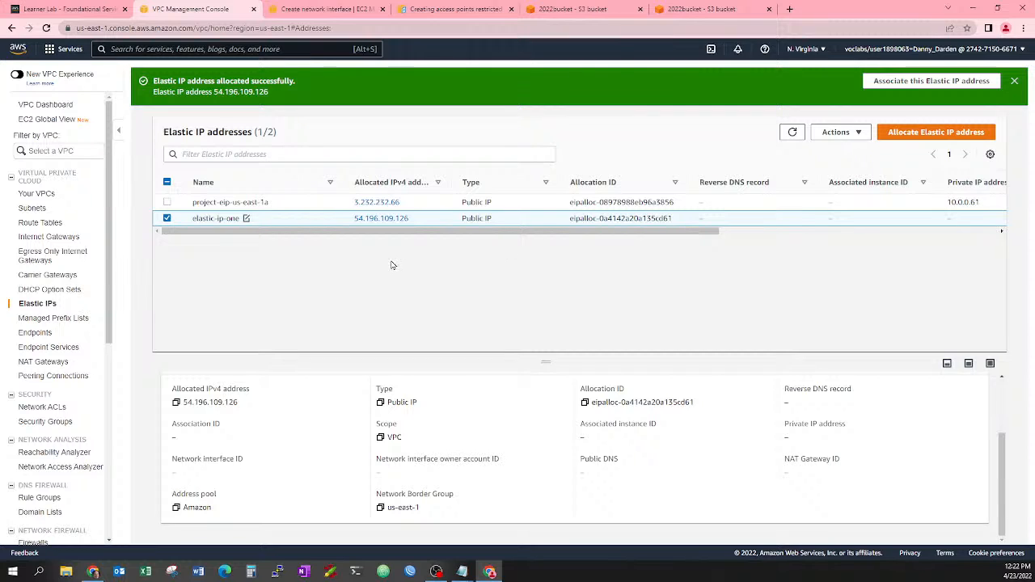
click(858, 133)
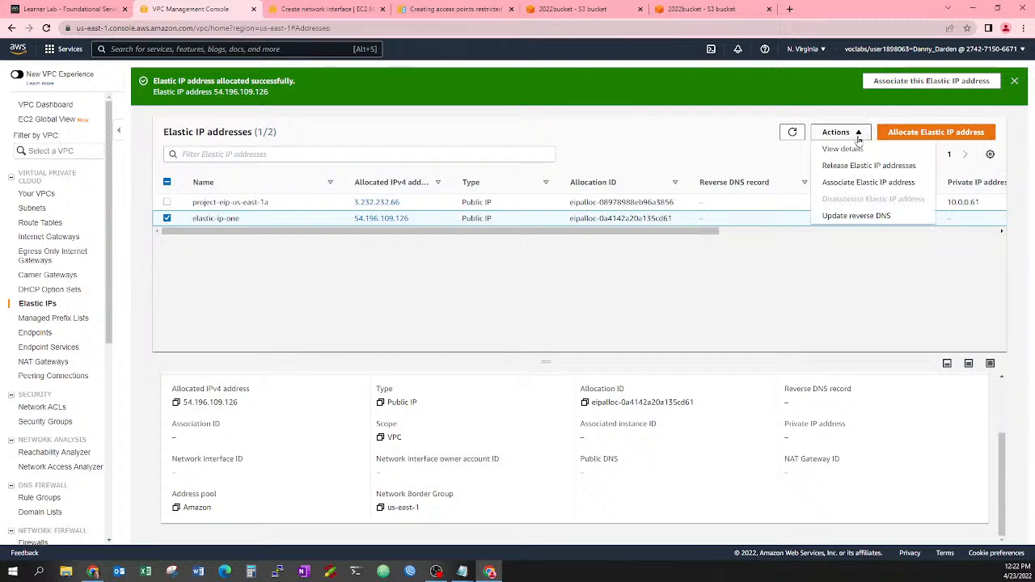
click(845, 183)
click(176, 312)
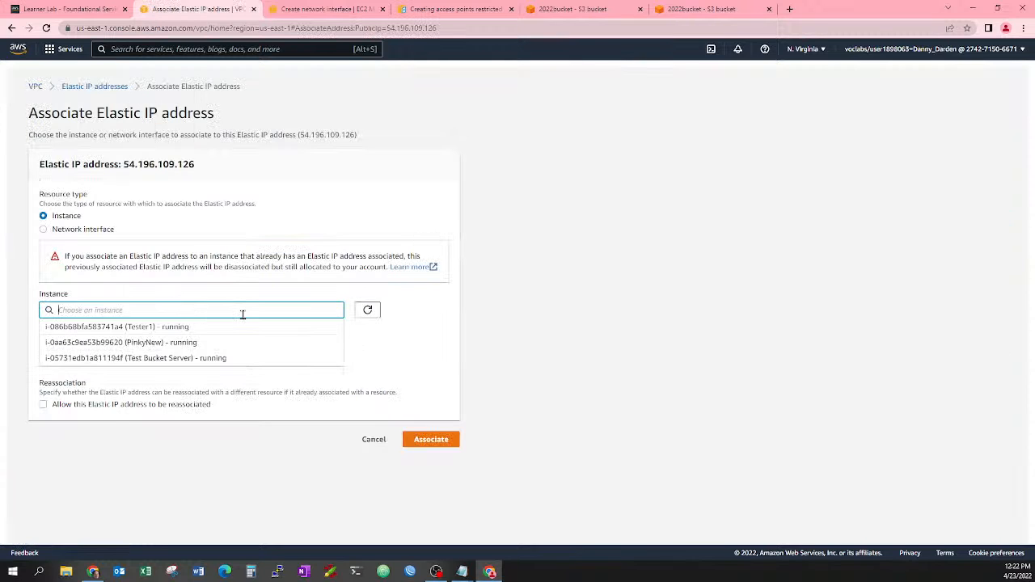
click(260, 358)
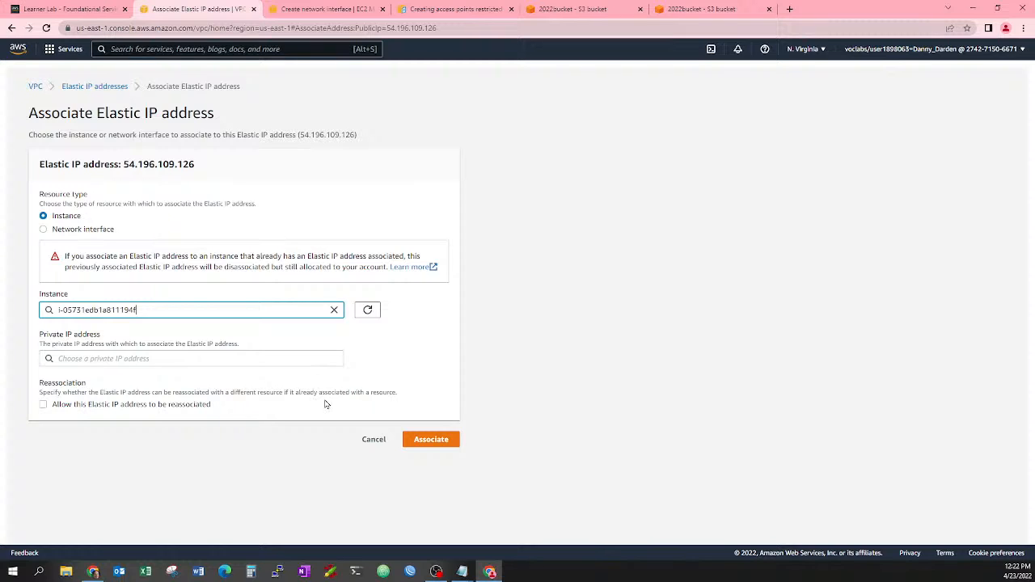
click(437, 440)
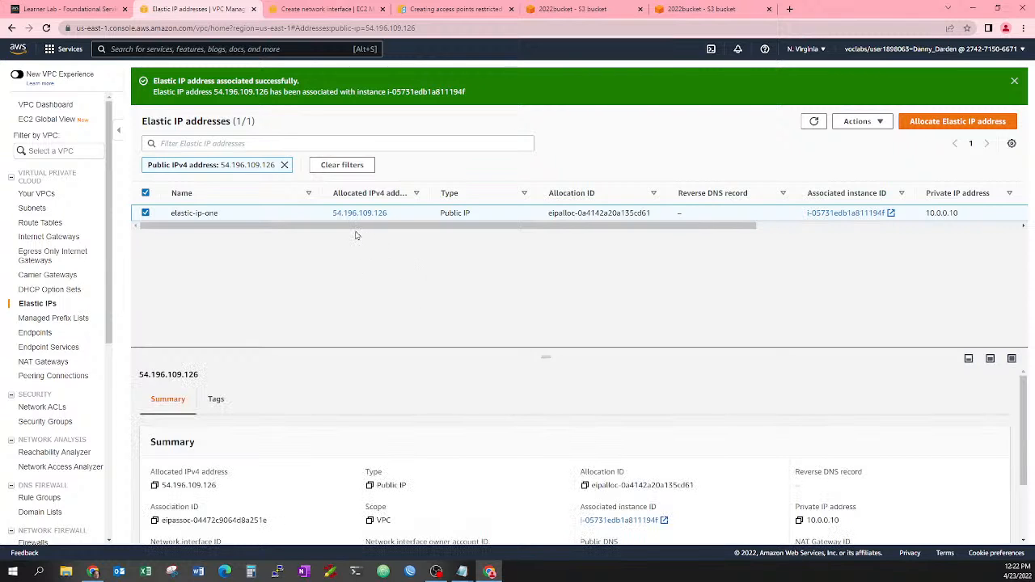
Open the Test Bucket Server instance's details and connect to it through EC2 Instance Connect as ec2-user.
click(325, 9)
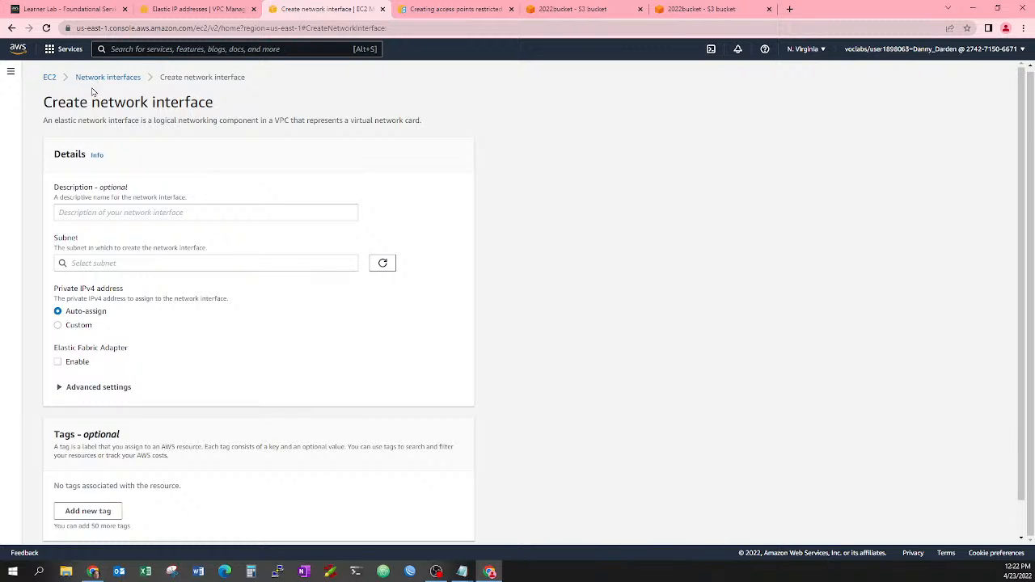
click(50, 77)
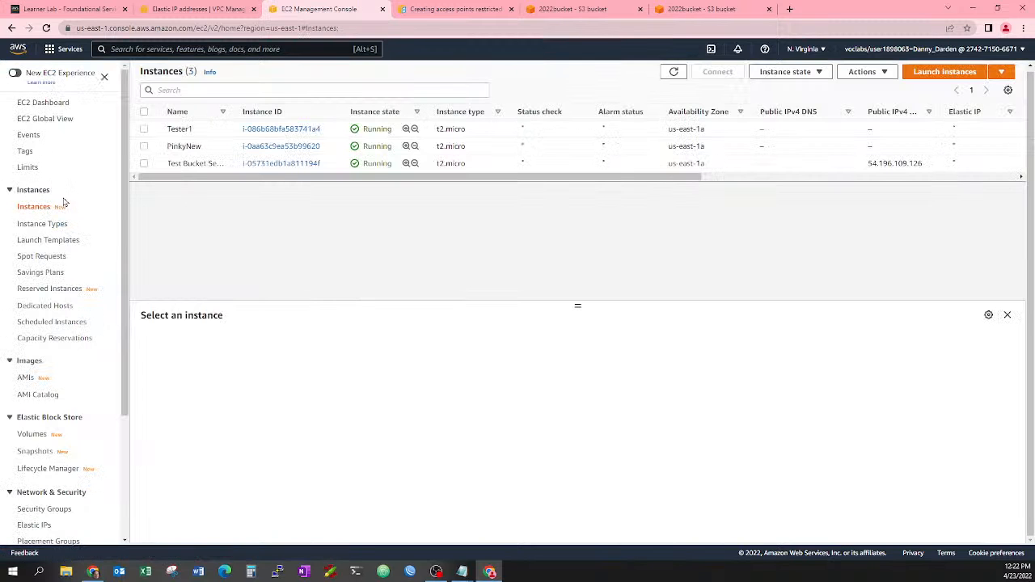
click(283, 165)
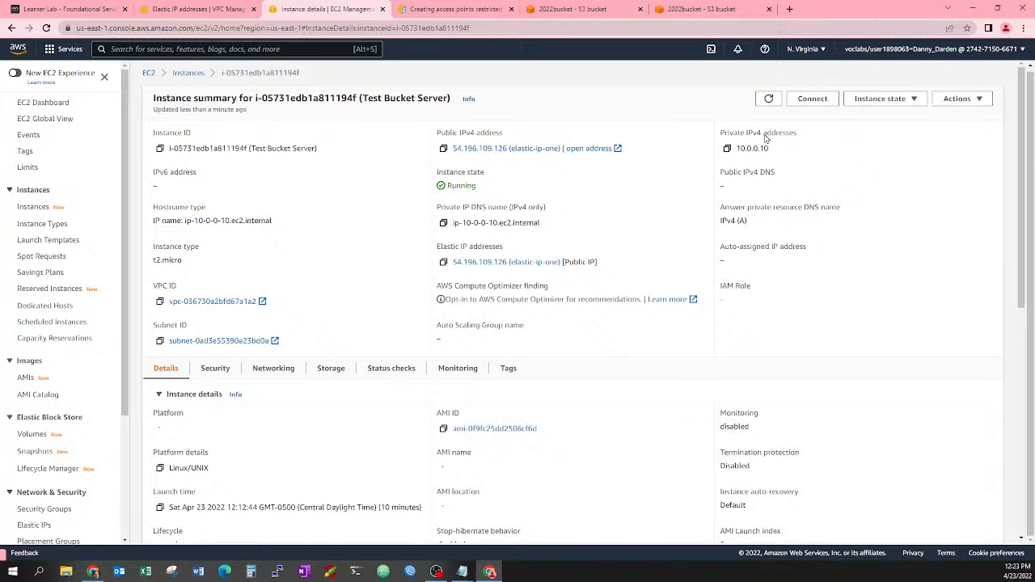
click(812, 101)
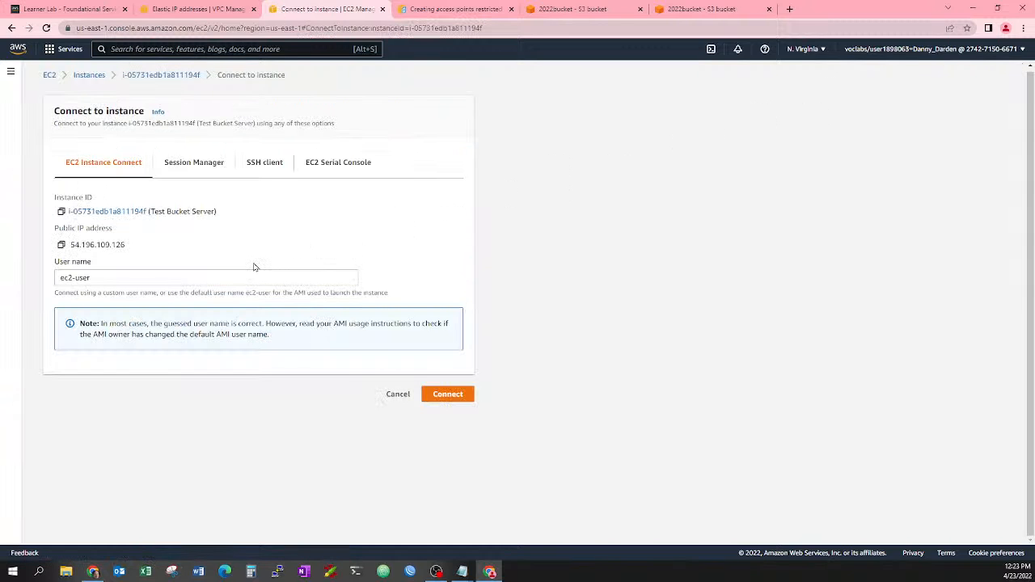
click(441, 393)
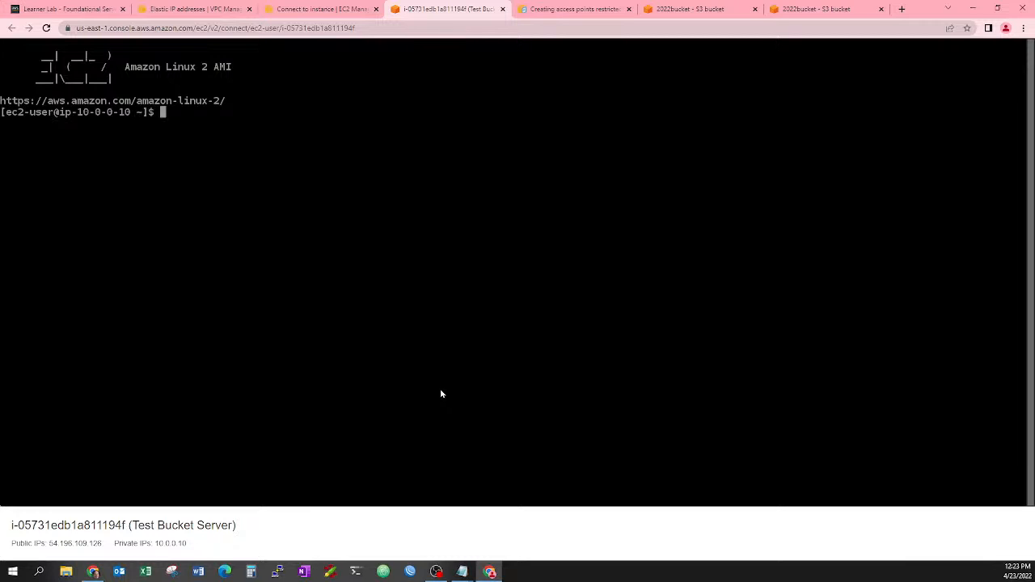
key(alt+Tab)
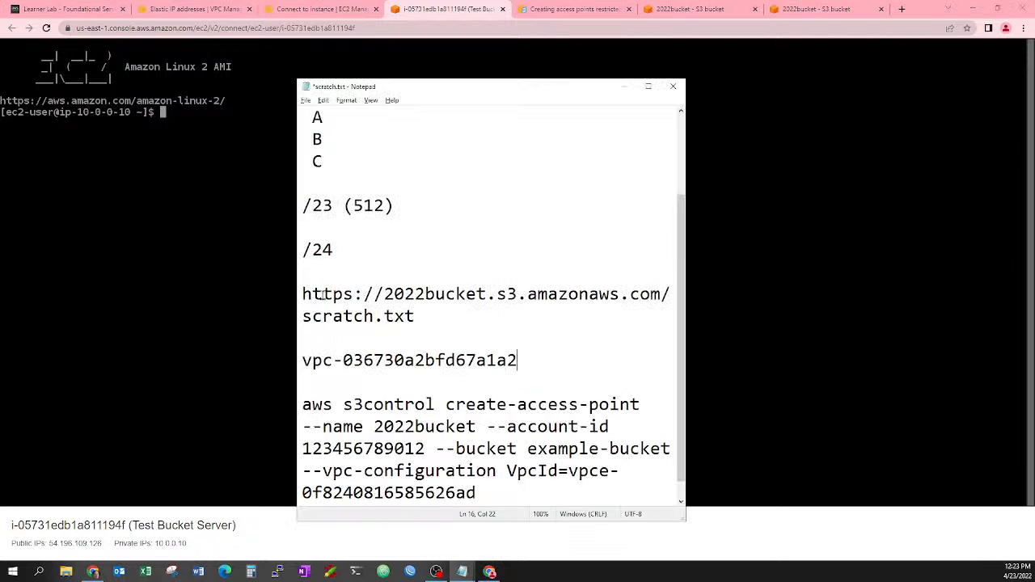
drag(301, 293, 488, 310)
right_click(386, 317)
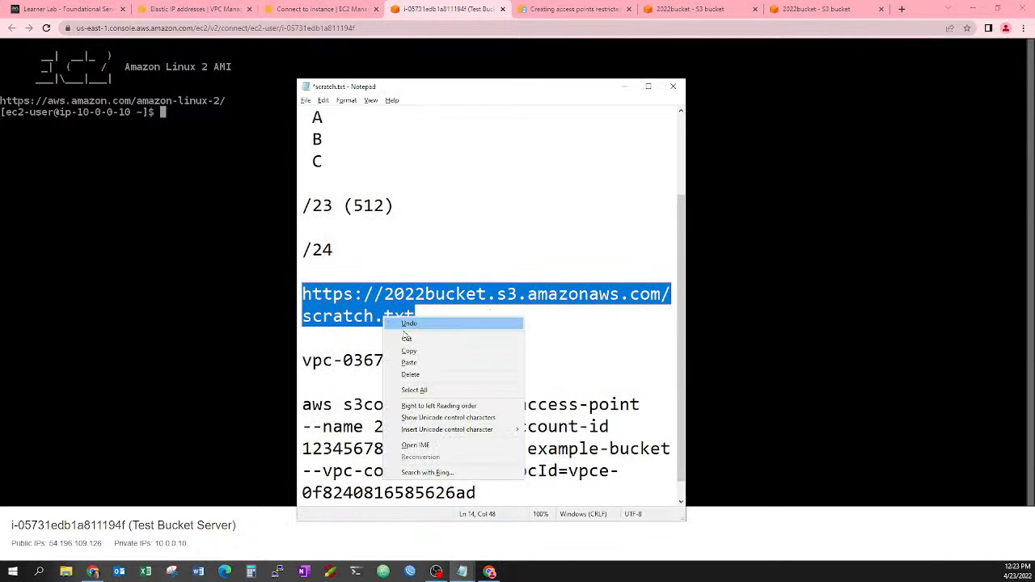
click(401, 348)
Request the copied scratch.txt URL with curl in the Test Bucket Server terminal.
click(235, 307)
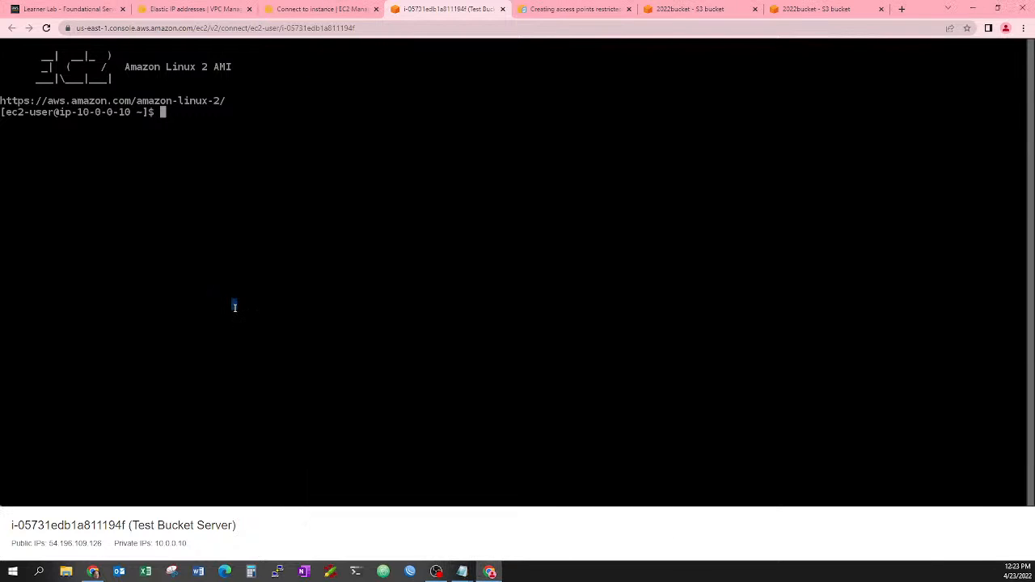
text(curl)
key(ctrl+v)
key(Return)
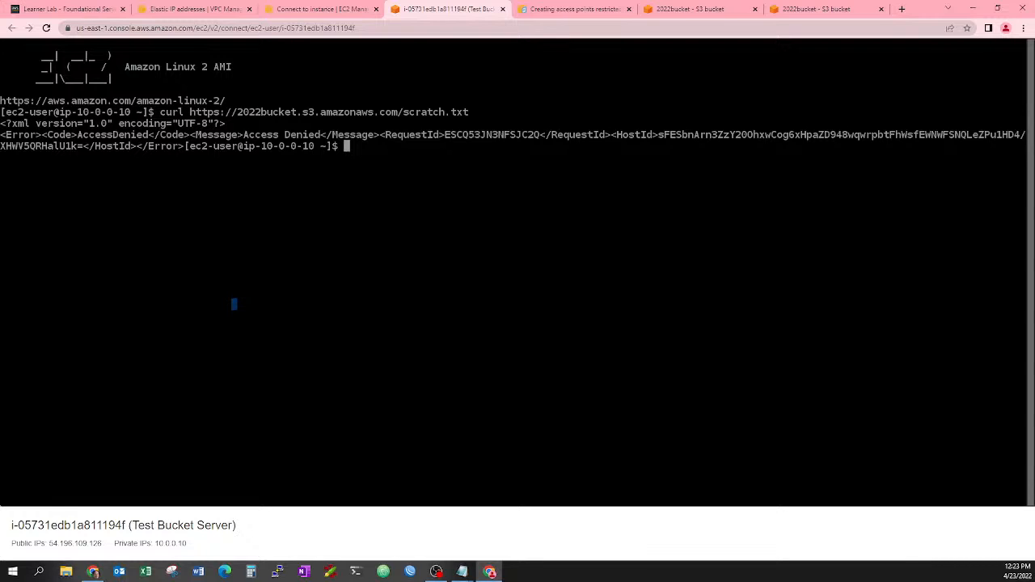
key(Up)
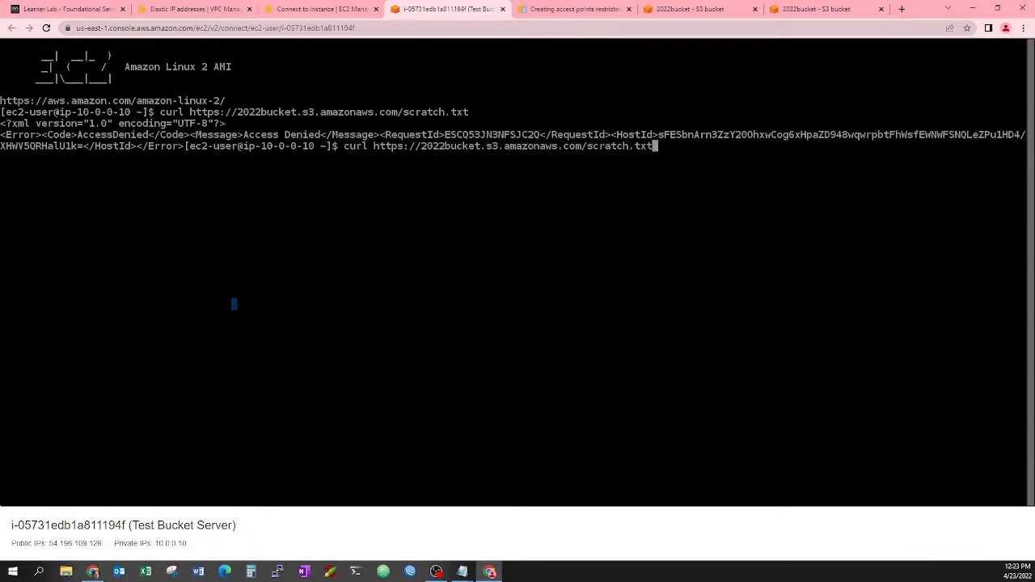
key(Return)
text(wget)
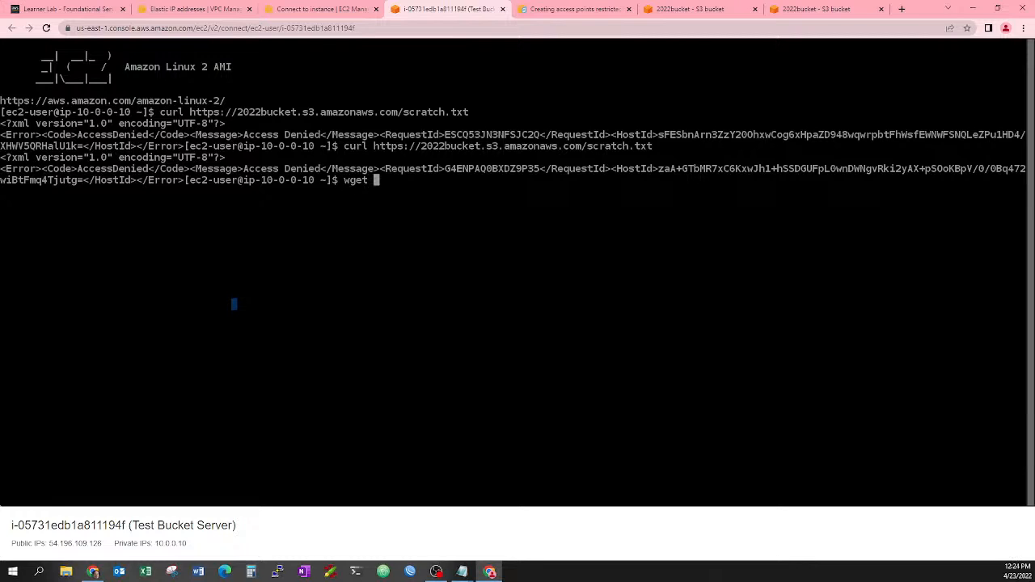
key(ctrl+v)
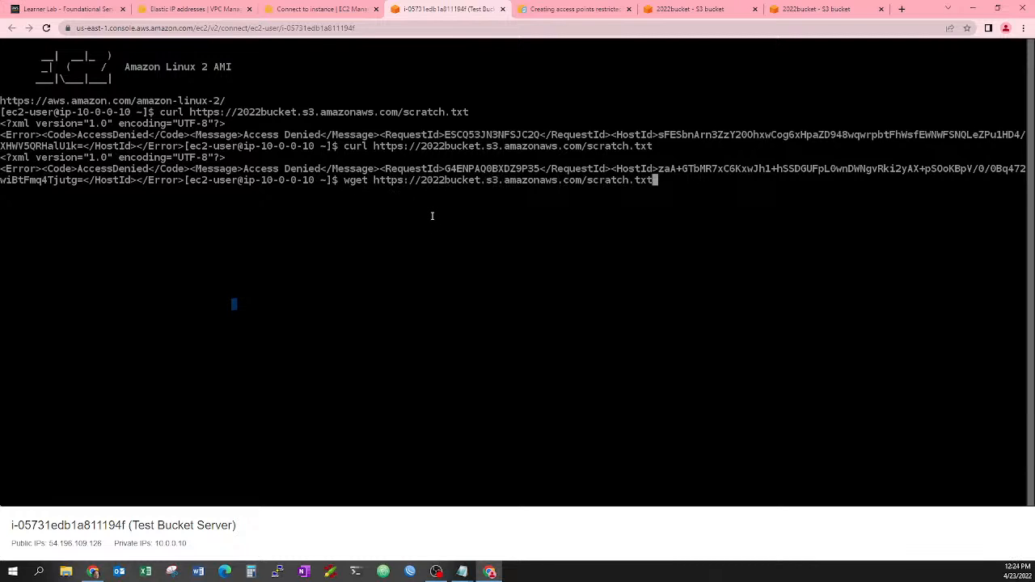
key(Return)
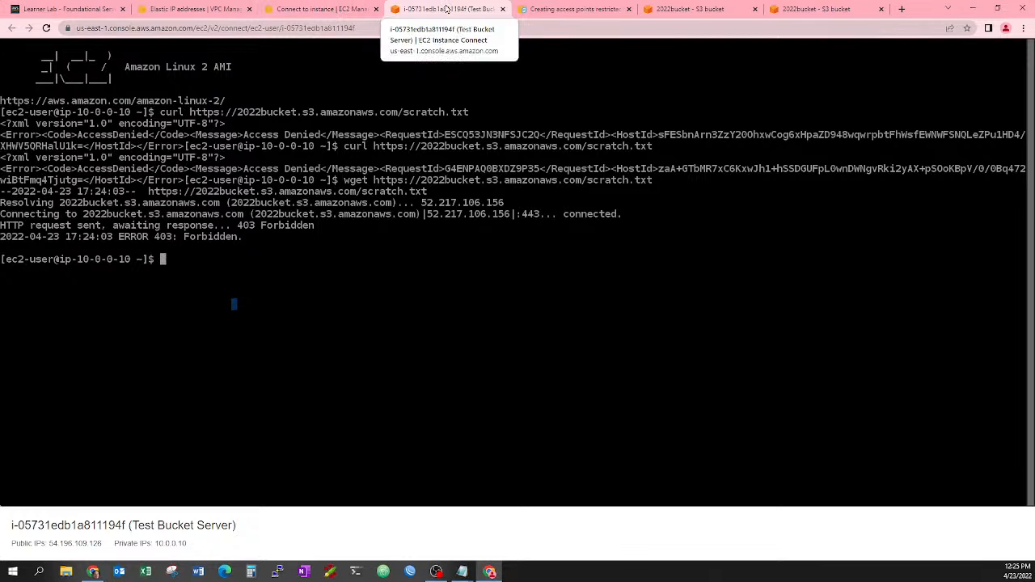
Detach the Test Bucket Server terminal into its own browser window and bring up the access points of 2022bucket.
drag(446, 8, 603, 127)
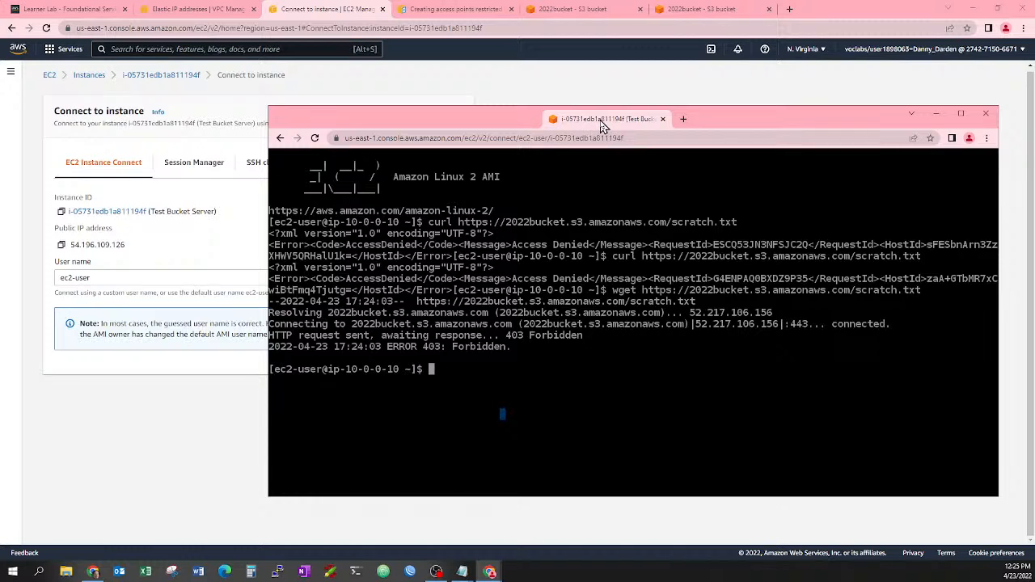
click(174, 10)
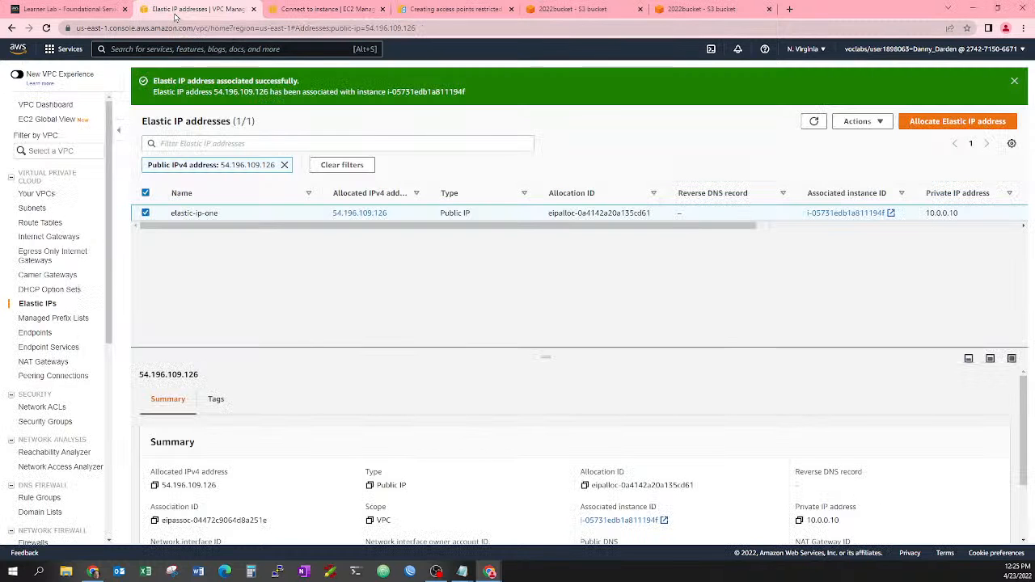
click(76, 9)
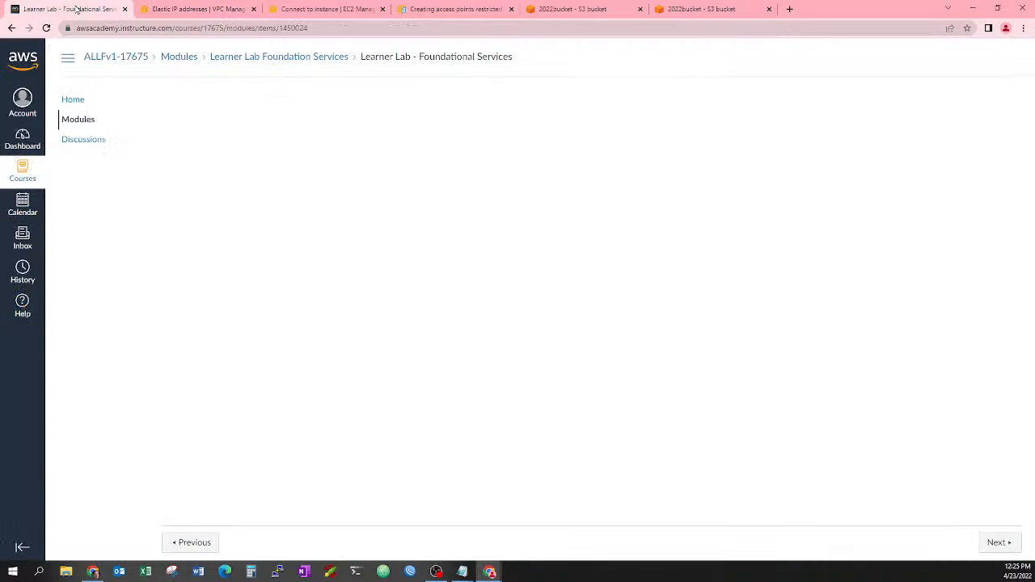
click(456, 9)
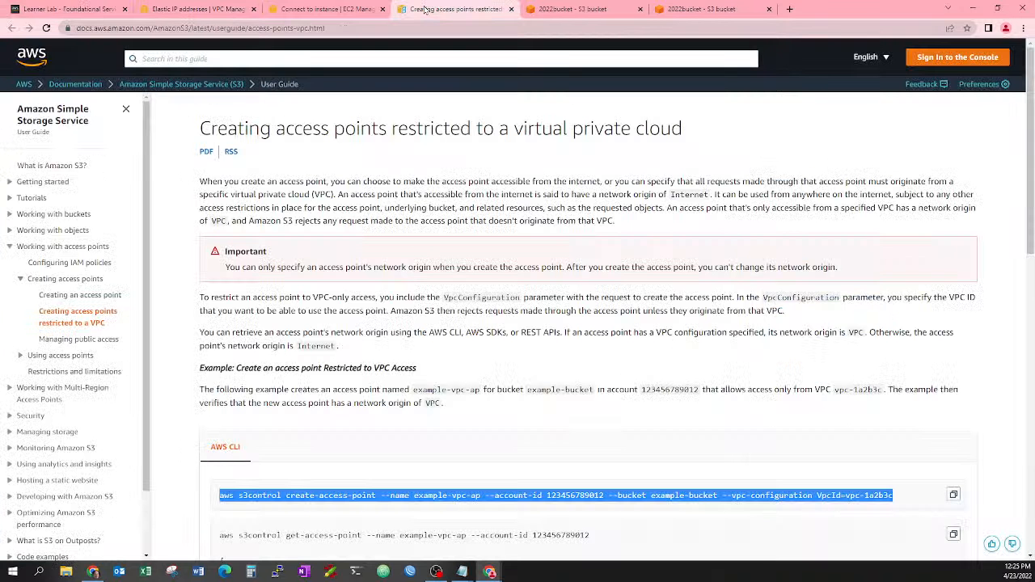
click(550, 8)
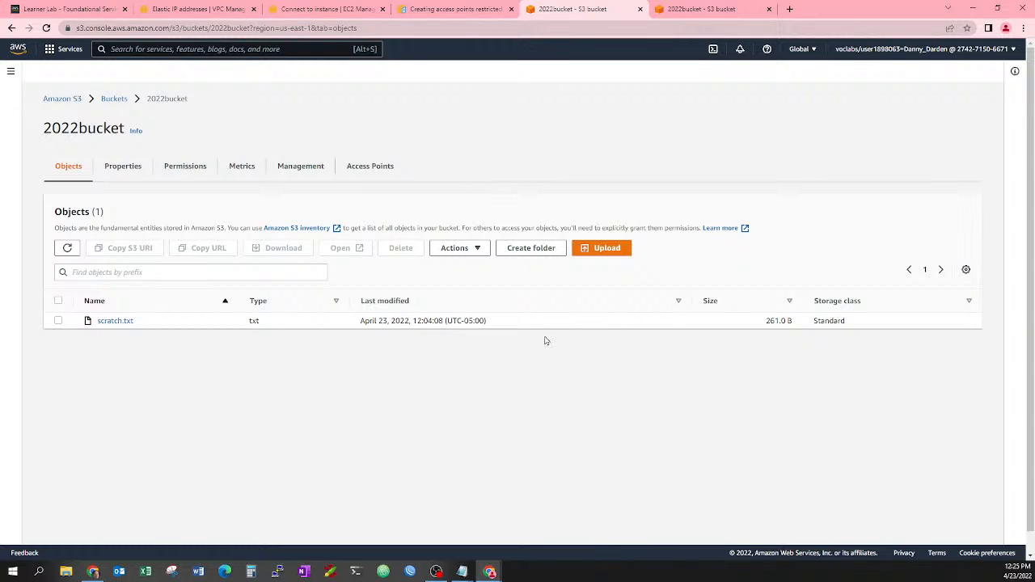
click(680, 8)
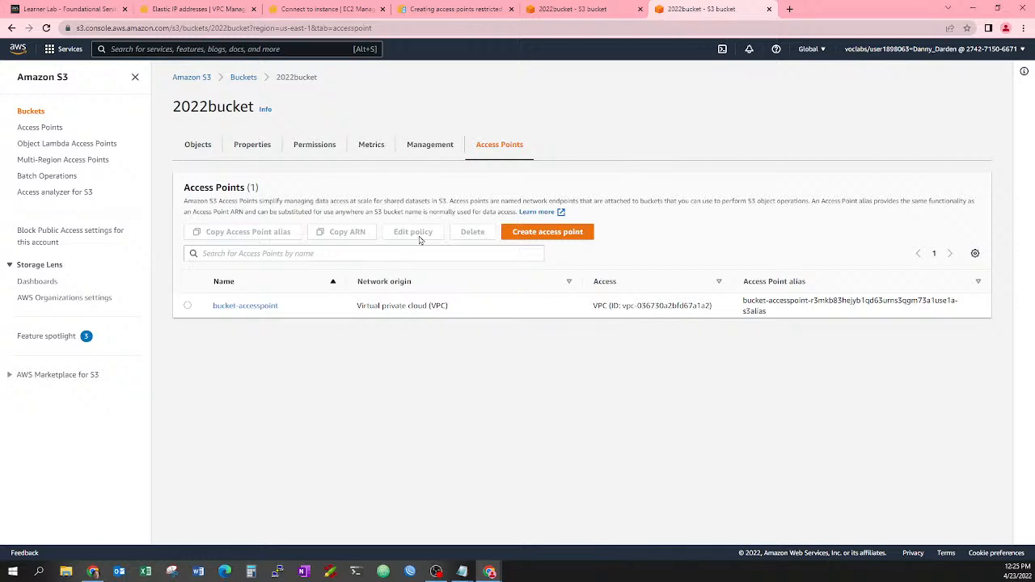
Examine the lifecycle rules, replication rules and inventory configurations of 2022bucket.
click(422, 153)
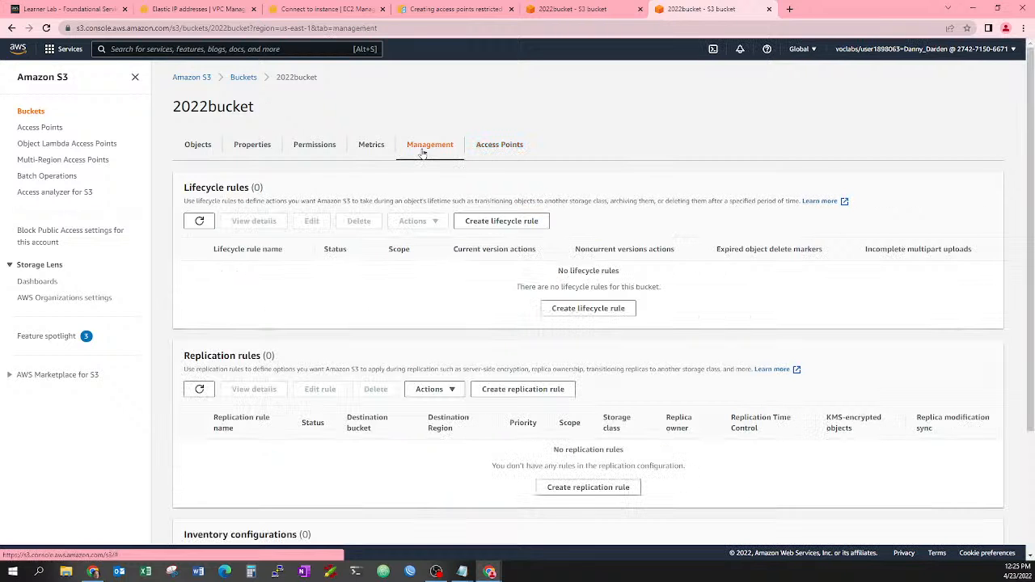
scroll(469, 277, down, 3)
scroll(469, 277, down, 2)
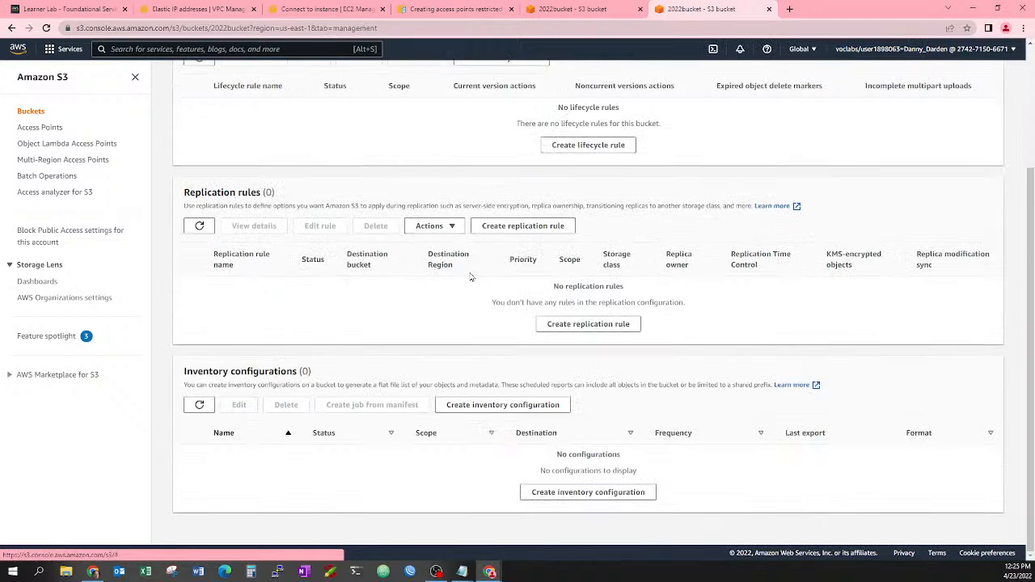
scroll(471, 278, up, 5)
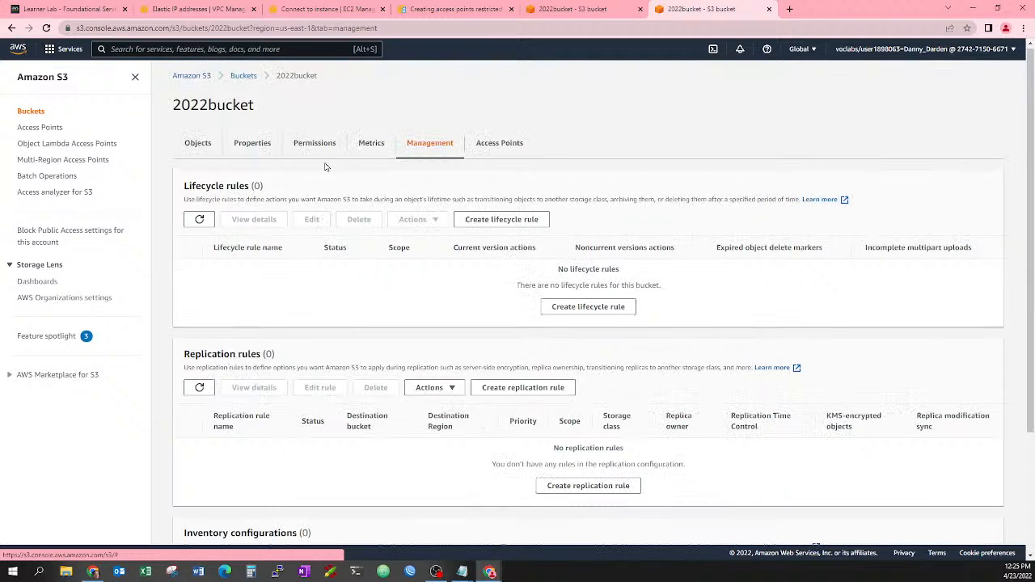
Examine 2022bucket's bucket policy and individual Block public access settings, including their edit form, and leave it without saving.
click(317, 153)
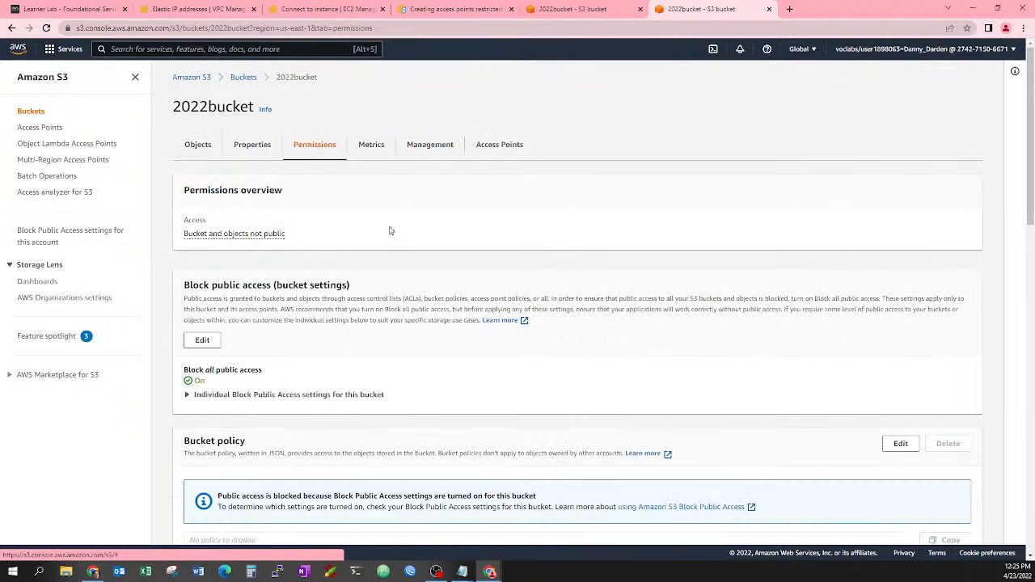
scroll(389, 230, down, 1)
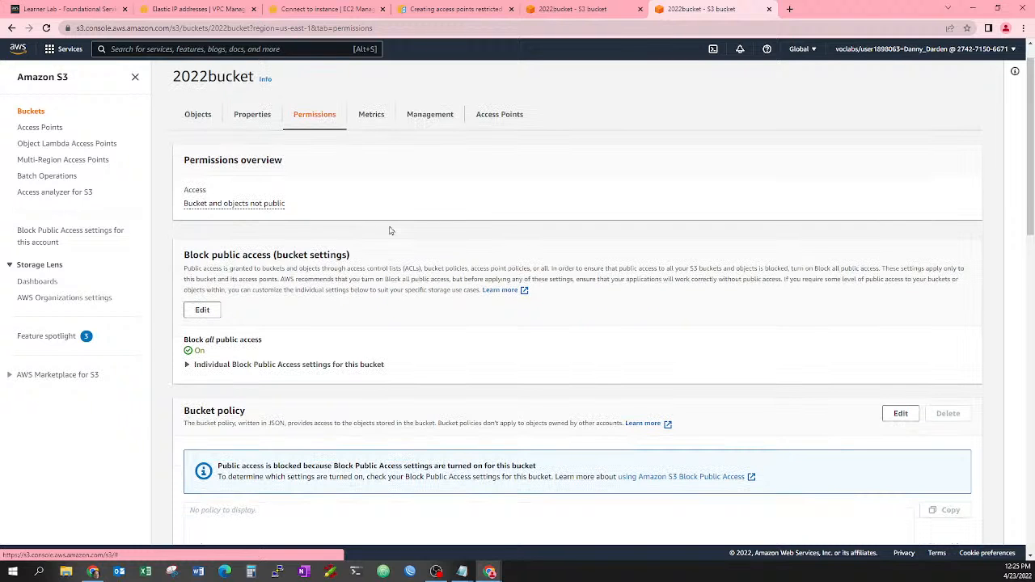
scroll(389, 230, down, 1)
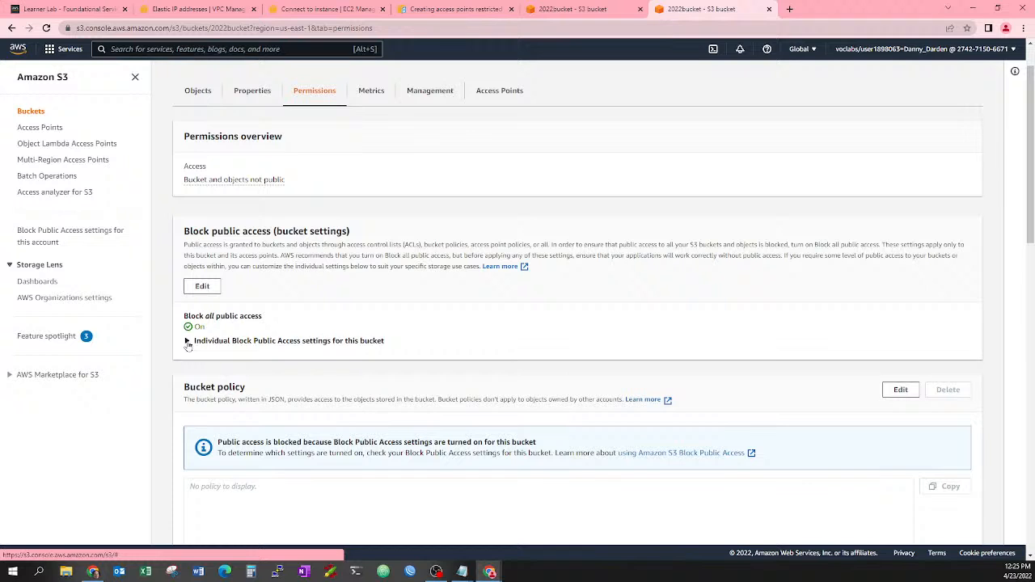
click(187, 341)
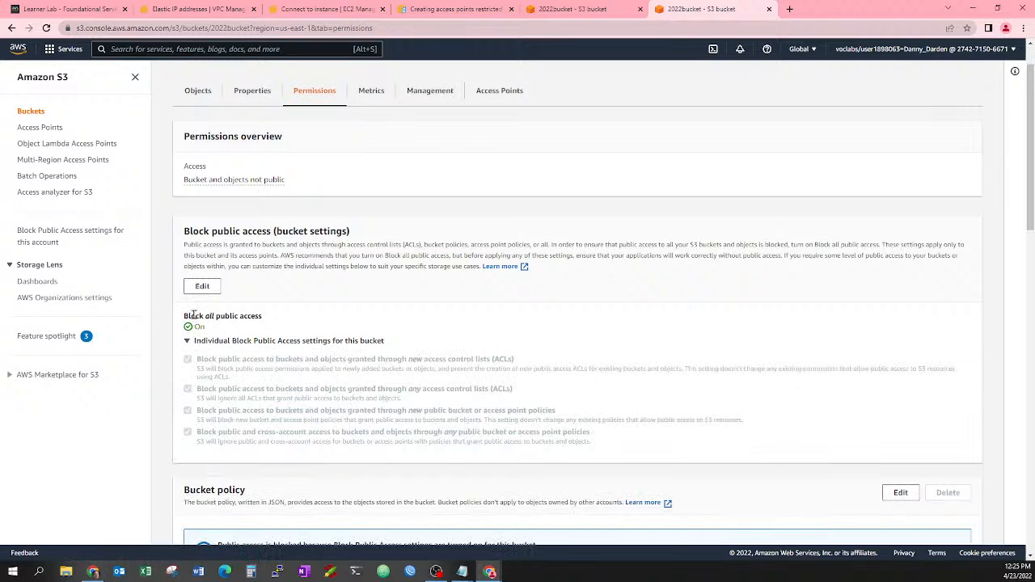
scroll(202, 300, up, 1)
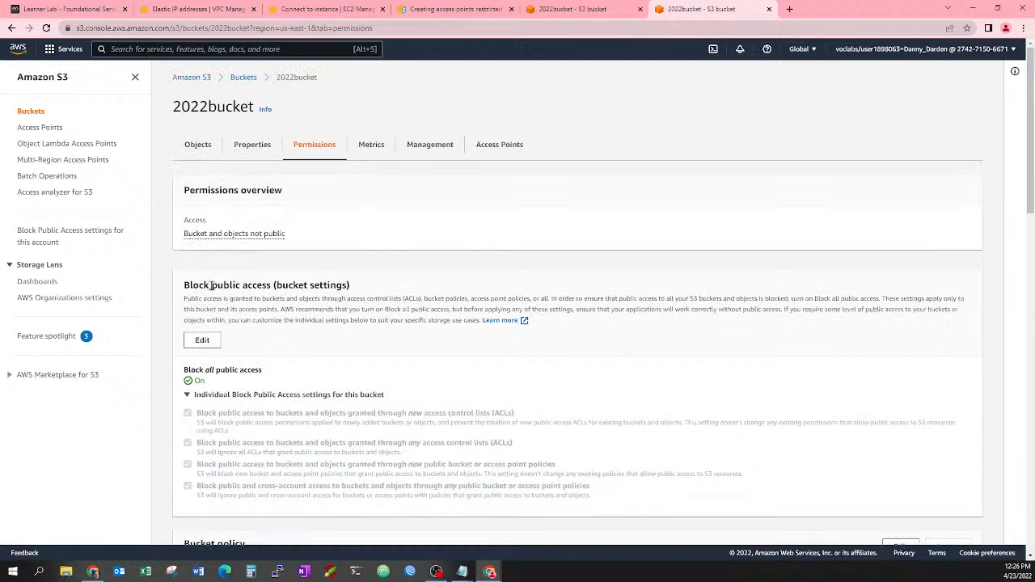
scroll(212, 285, down, 5)
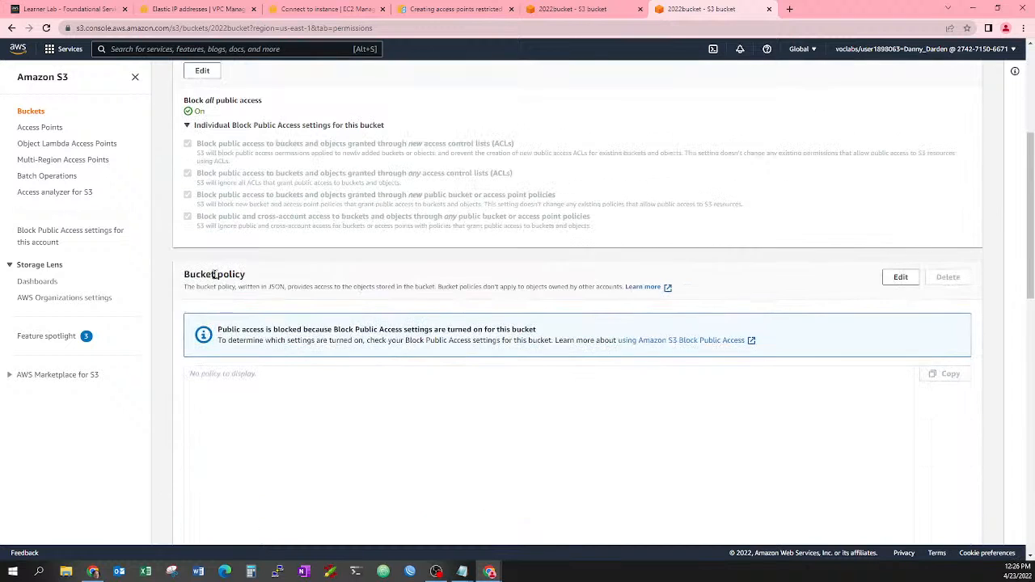
scroll(214, 275, up, 4)
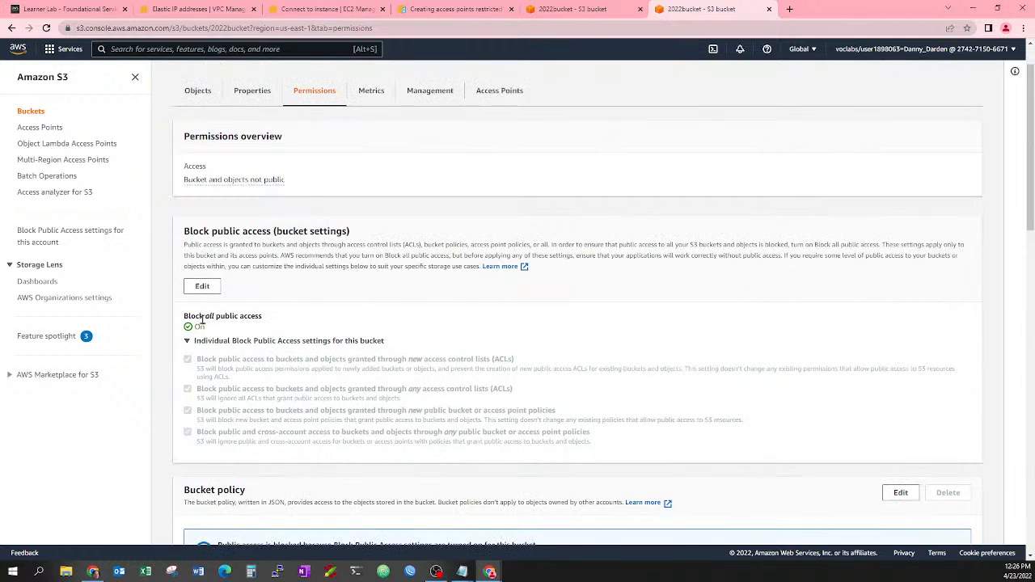
click(204, 287)
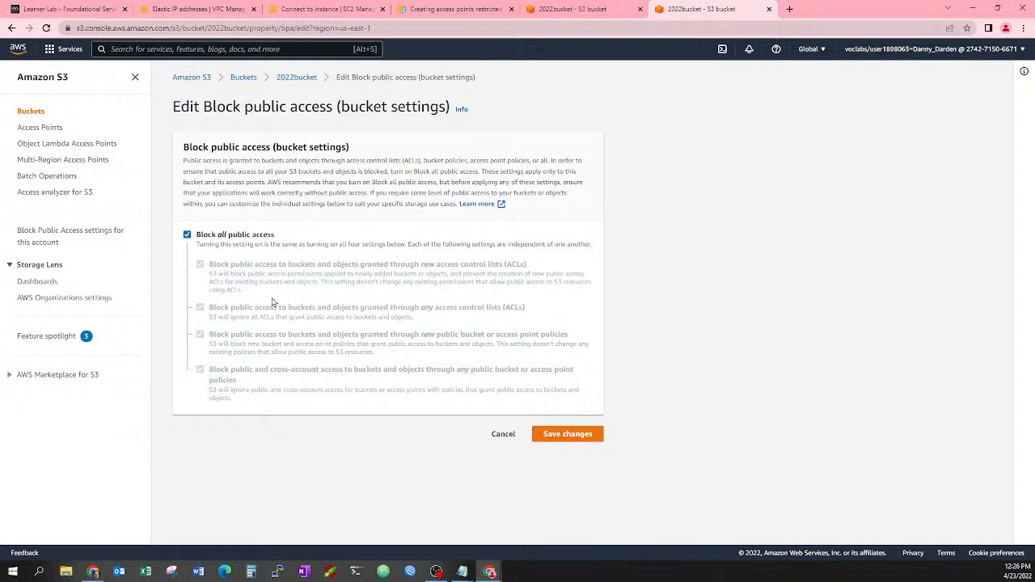
click(499, 433)
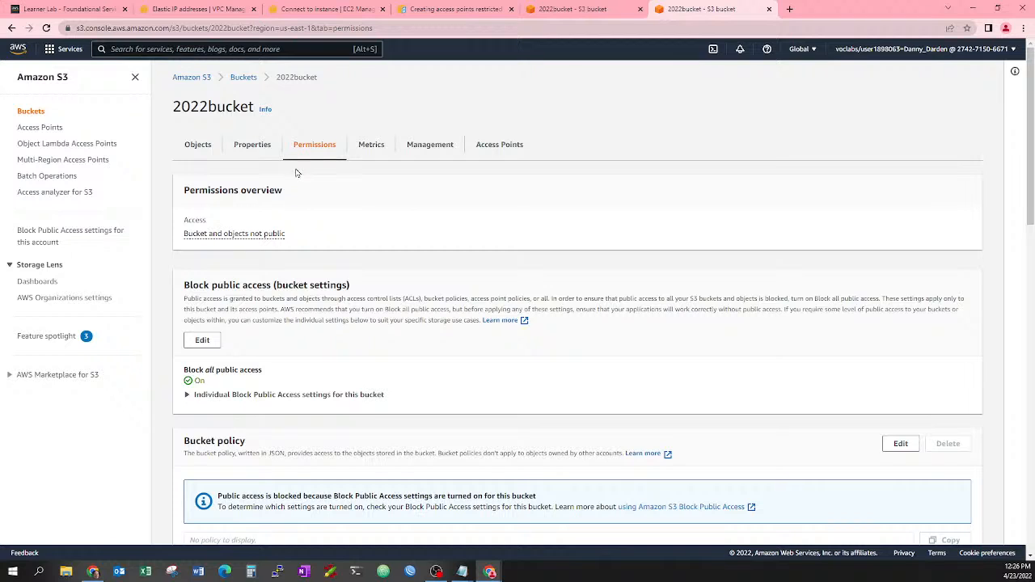
Examine the policy statement of bucket-accesspoint in its policy editor and return to the object list of 2022bucket without saving.
click(422, 146)
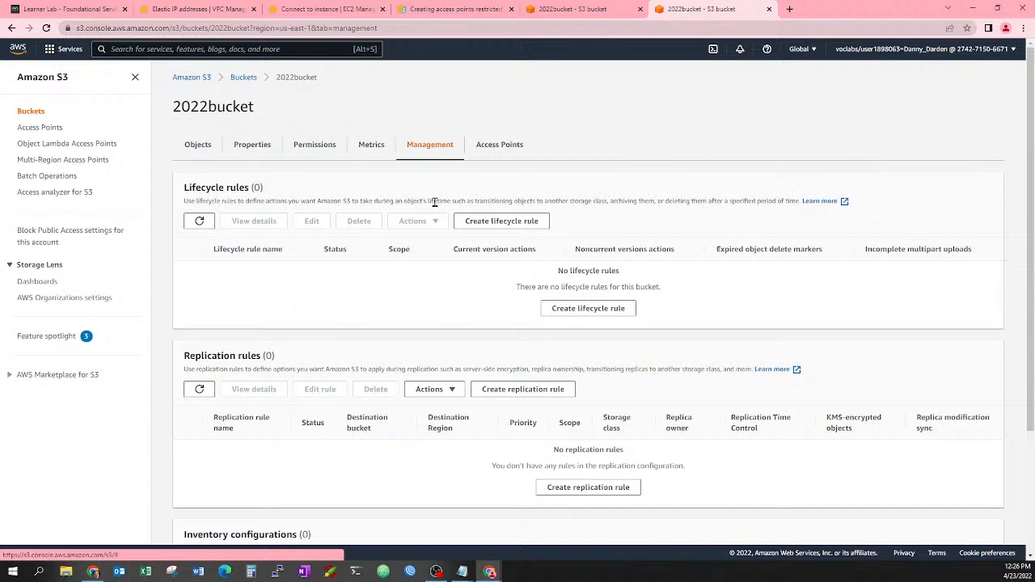
scroll(434, 202, down, 1)
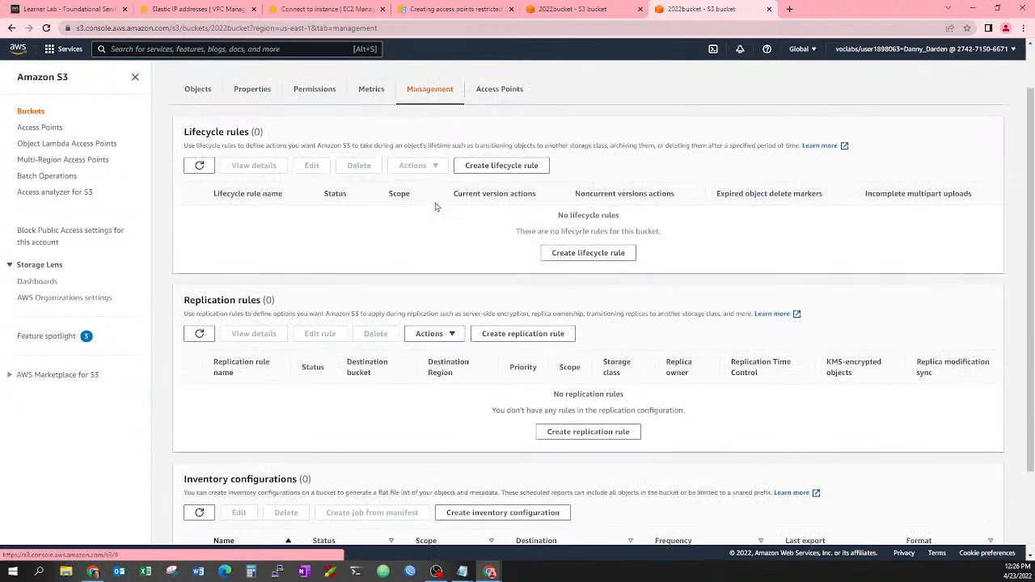
click(495, 91)
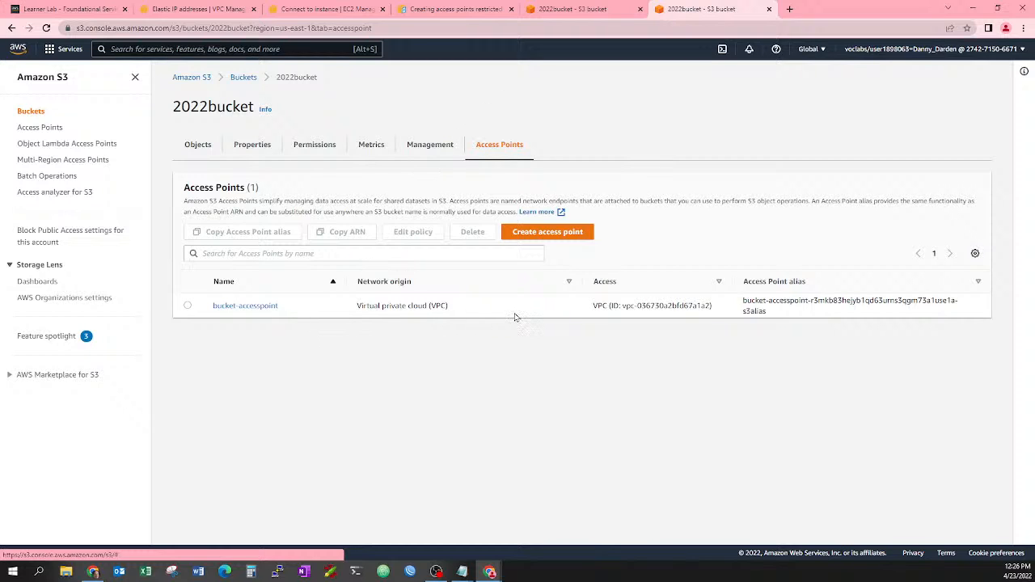
click(188, 305)
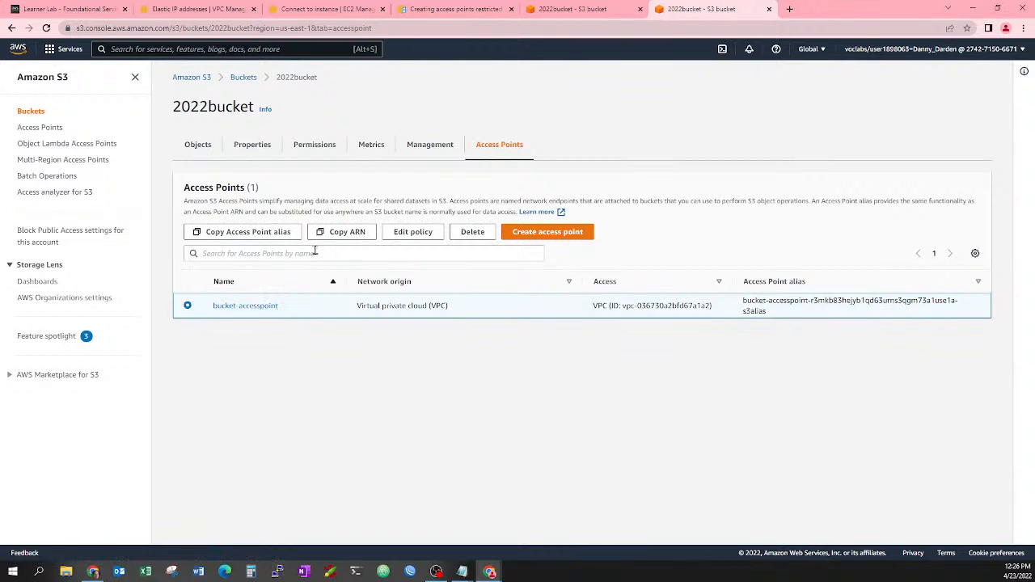
click(413, 232)
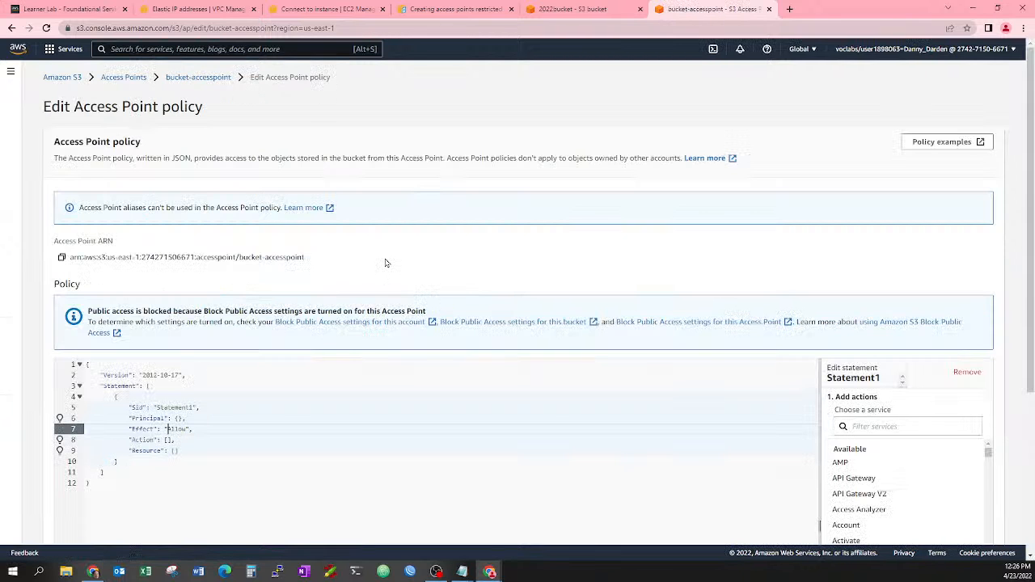
scroll(385, 262, down, 3)
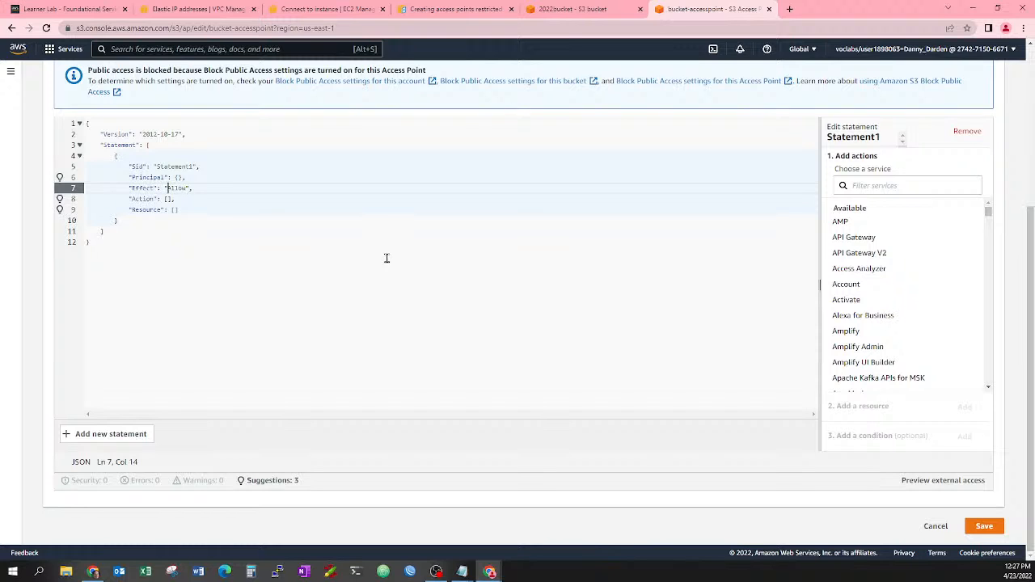
scroll(387, 258, up, 3)
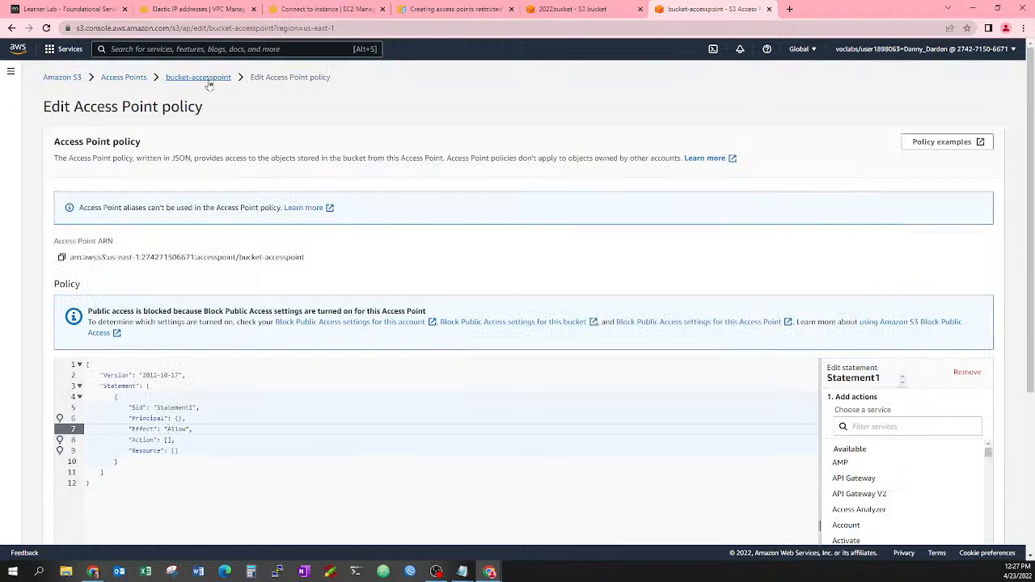
click(204, 78)
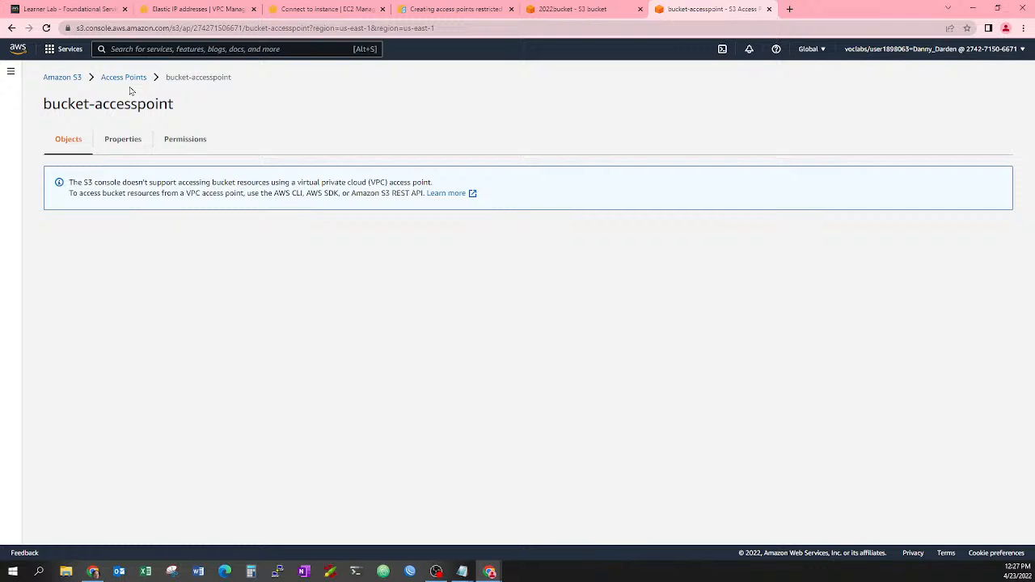
click(586, 10)
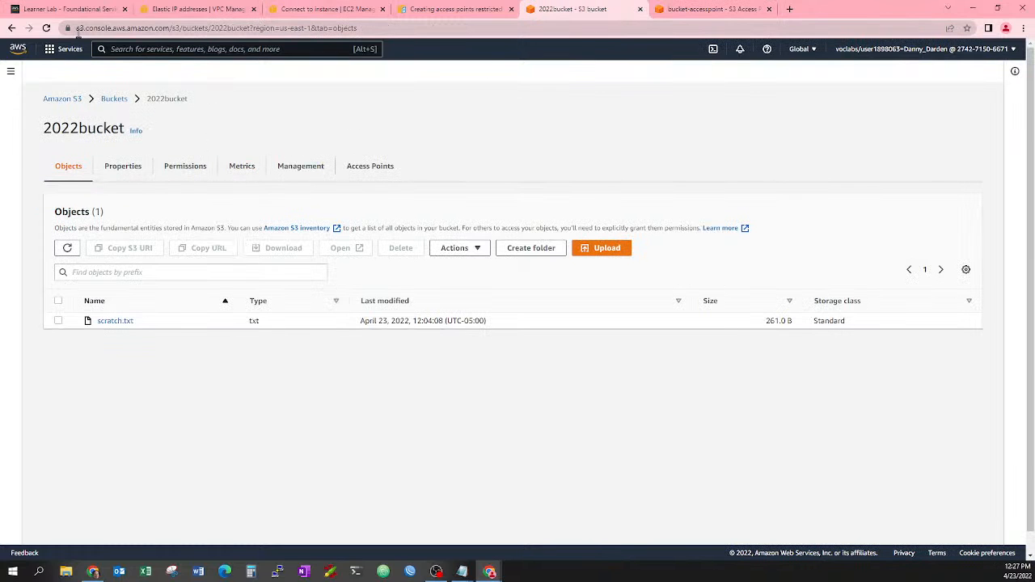